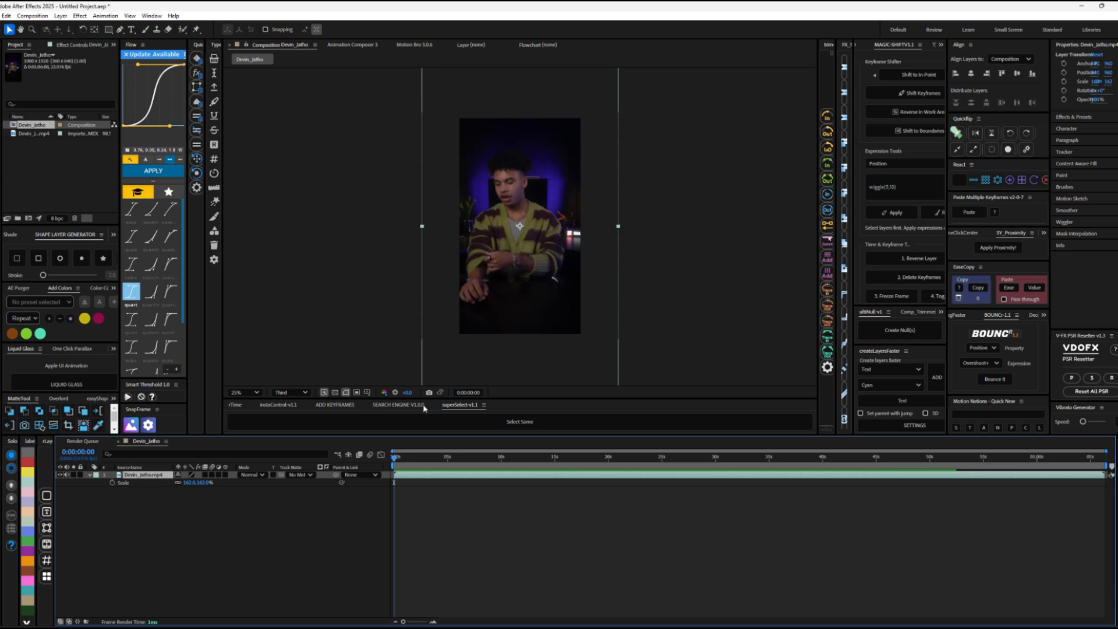
# Step: Pre-compose the video layer and add a text layer reading "after effects" above it
pyautogui.hotkey('ctrl', 'shift', 'c')
pyautogui.press('Return')
pyautogui.rightClick(153, 490)
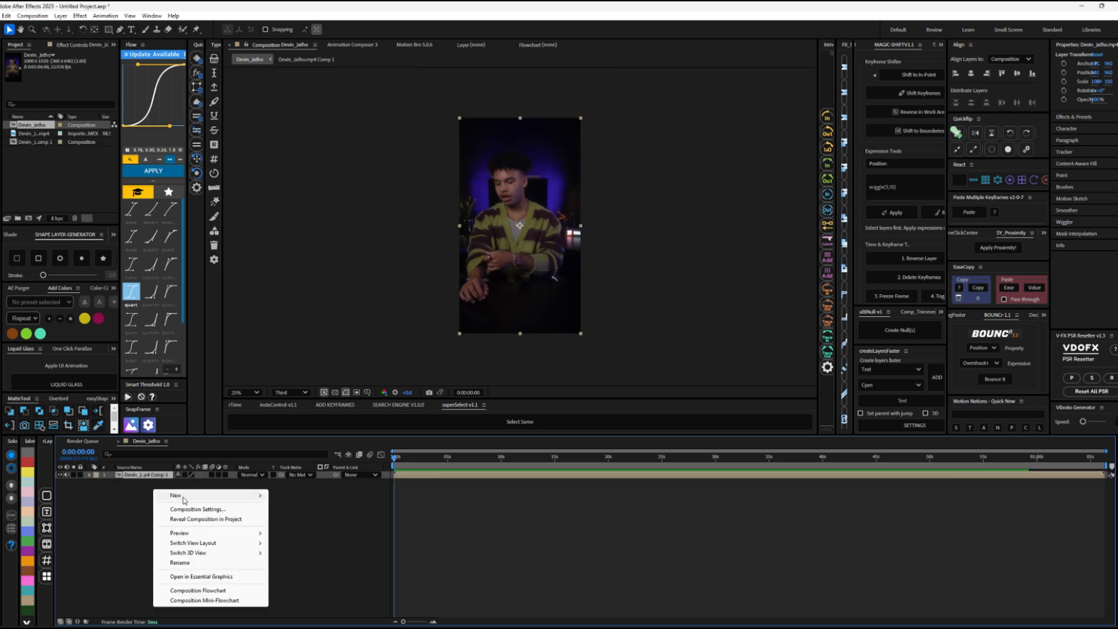
pyautogui.moveTo(186, 494)
pyautogui.click(300, 512)
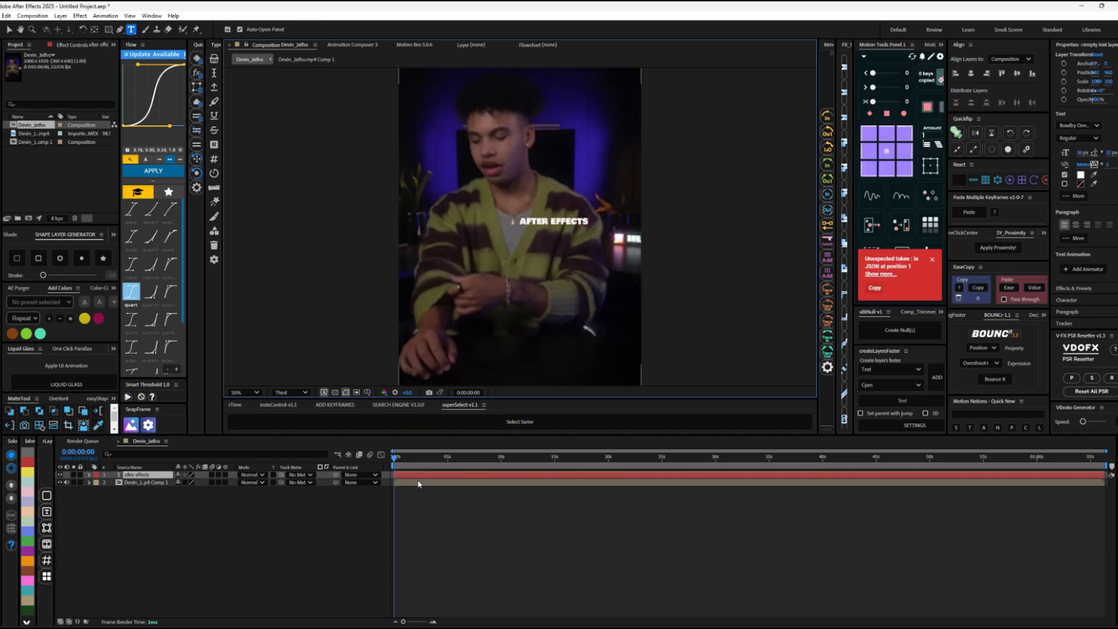
# Step: Centre the "after effects" text horizontally in the composition and move its anchor point to the middle of the text
pyautogui.click(417, 483)
pyautogui.click(416, 475)
pyautogui.click(970, 73)
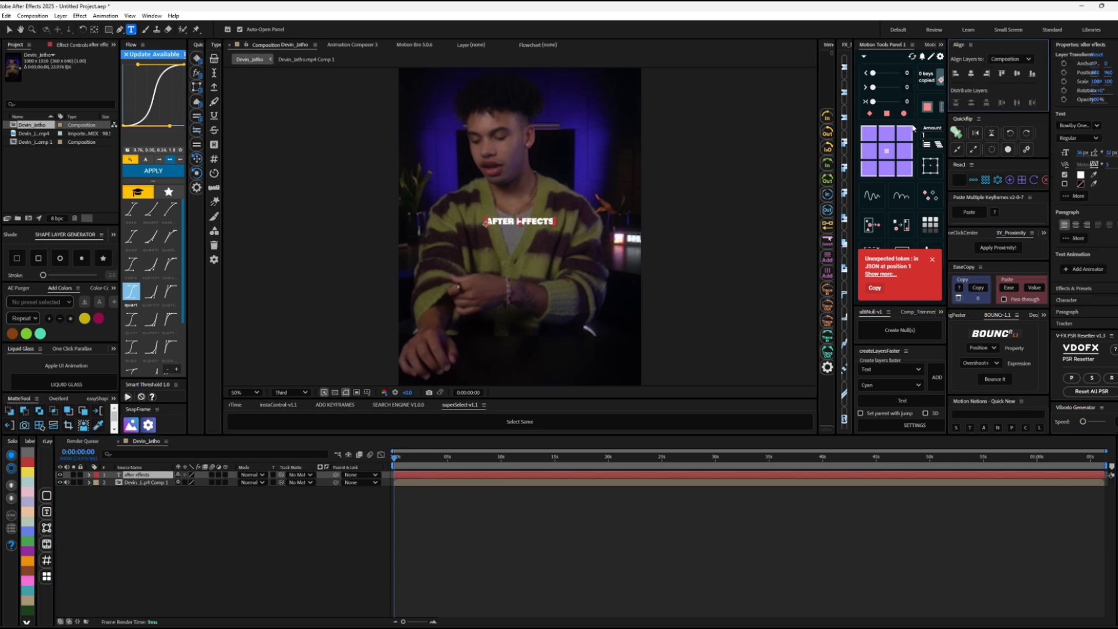
pyautogui.click(885, 151)
pyautogui.scroll(4, 520, 227)
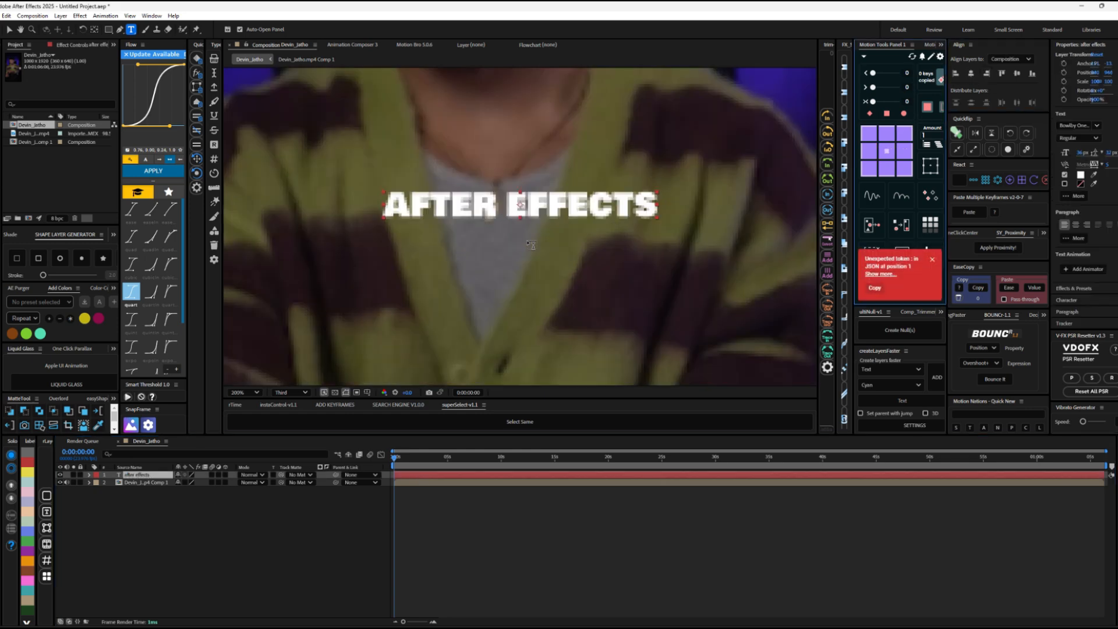
# Step: Duplicate the text layer and place the copy just below the original line
pyautogui.scroll(-2, 520, 227)
pyautogui.hotkey('ctrl', 'd')
pyautogui.press('v')
pyautogui.moveTo(520, 221); pyautogui.dragTo(520, 246)
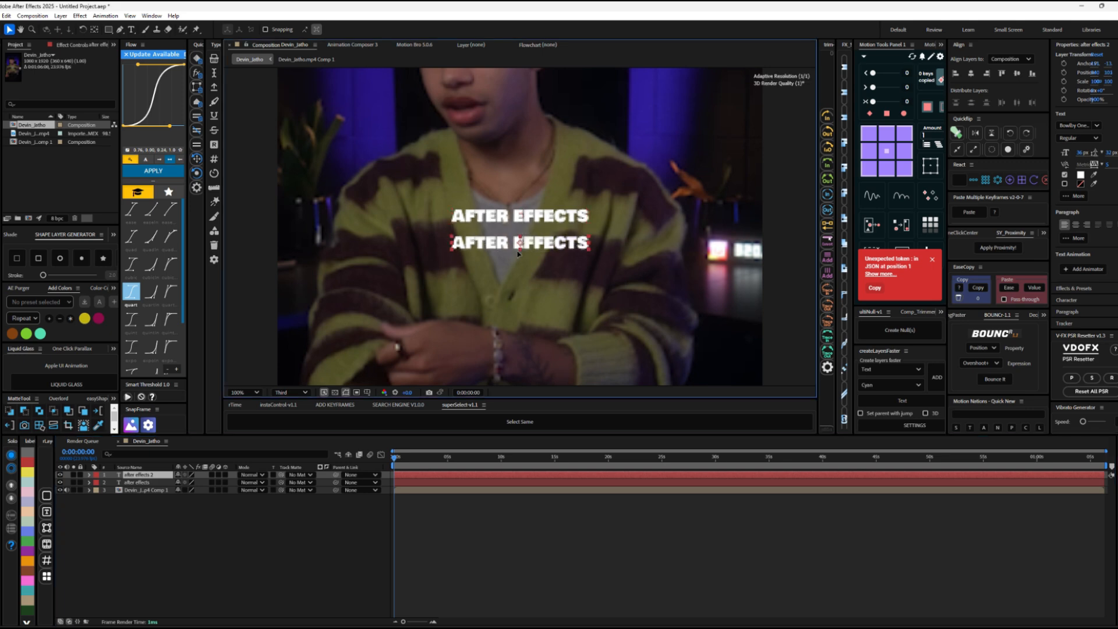
pyautogui.press('s')
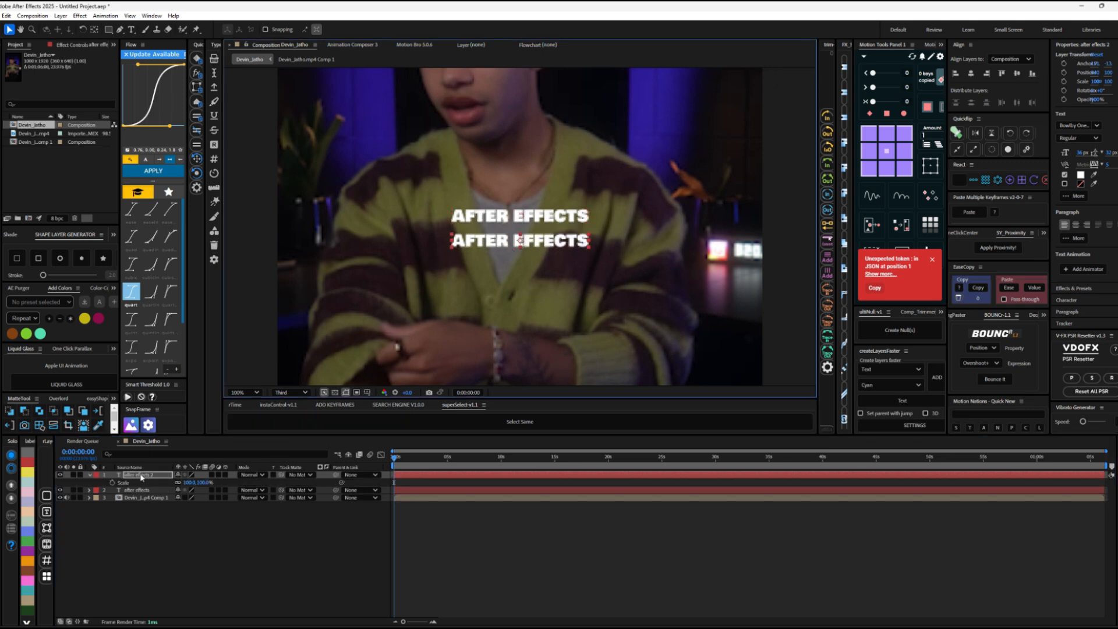
pyautogui.hotkey('shift', 'Up')
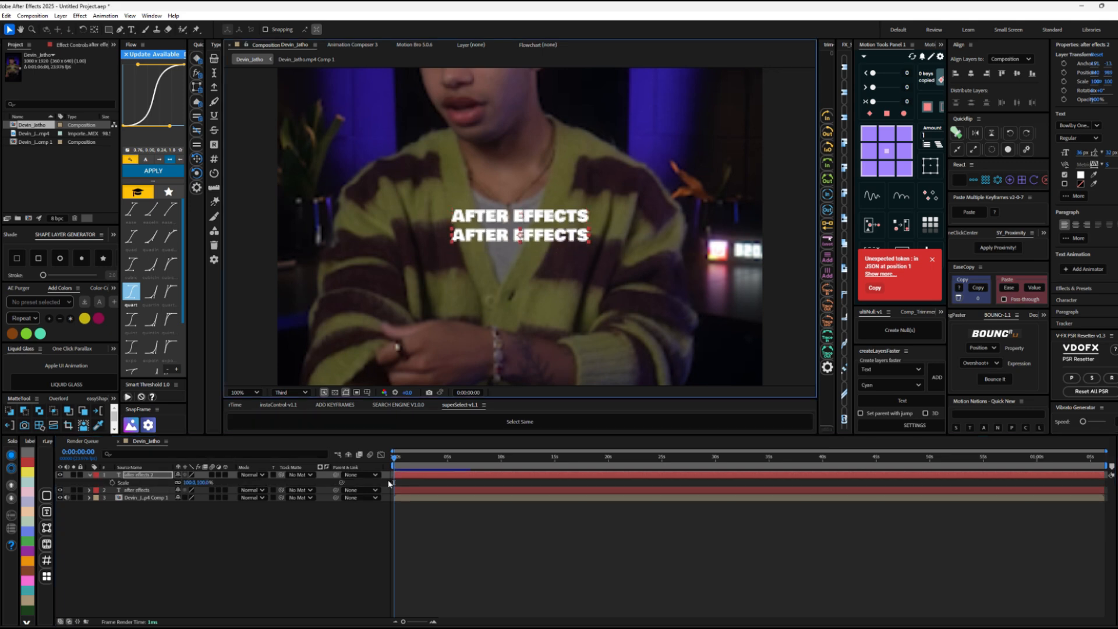
# Step: Change the lower line's text to "video tutorial" and centre the text lines horizontally in the composition
pyautogui.doubleClick(408, 475)
pyautogui.write('video tuto')
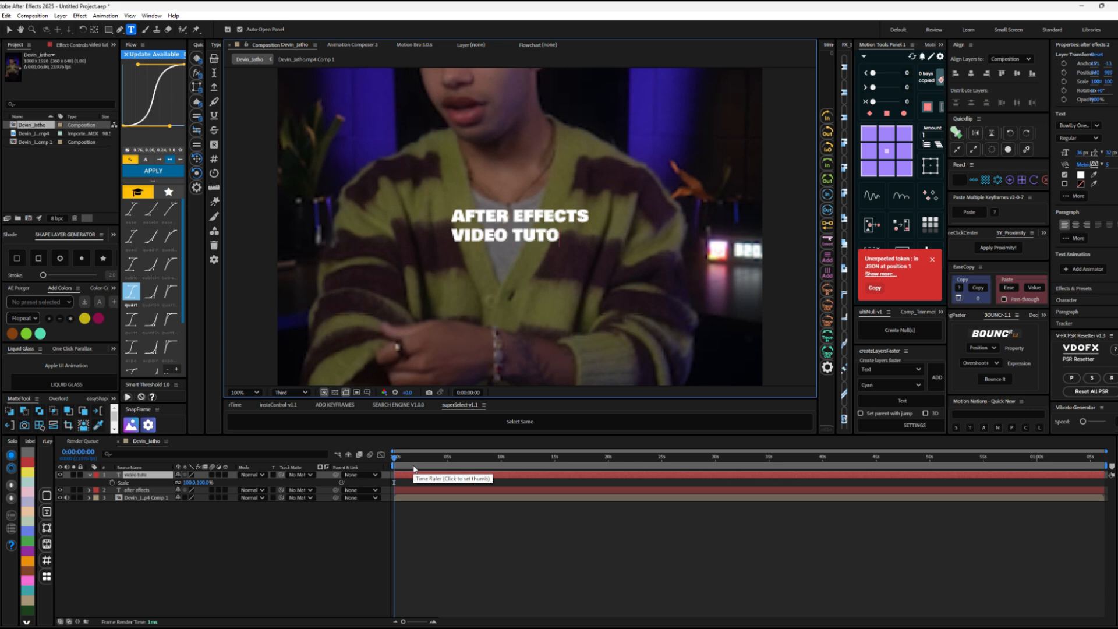
pyautogui.write('rial')
pyautogui.click(416, 490)
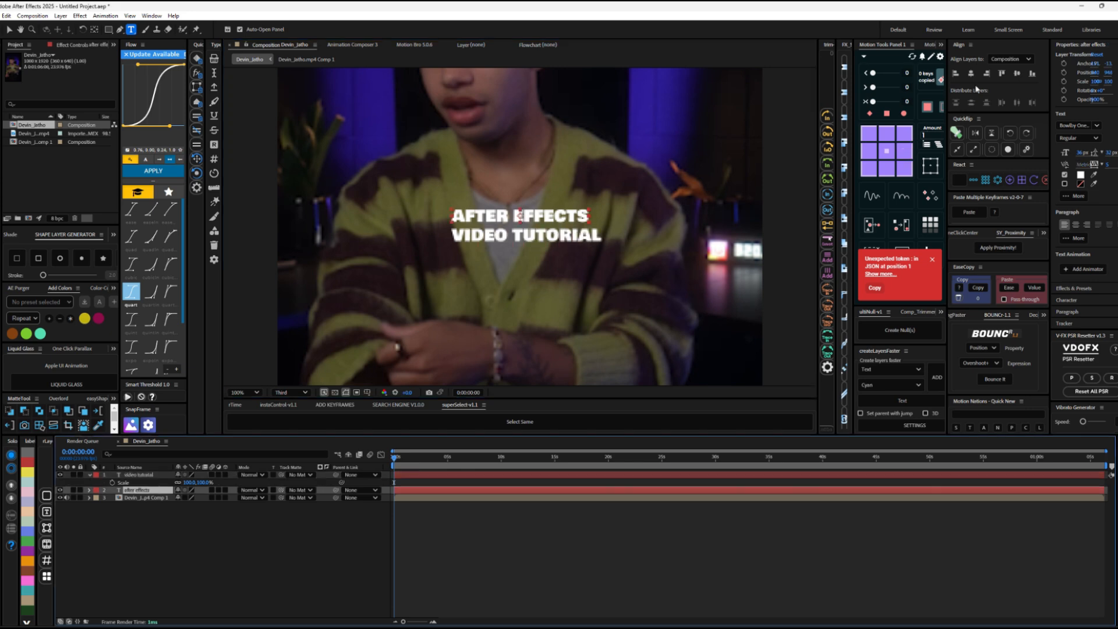
pyautogui.click(971, 73)
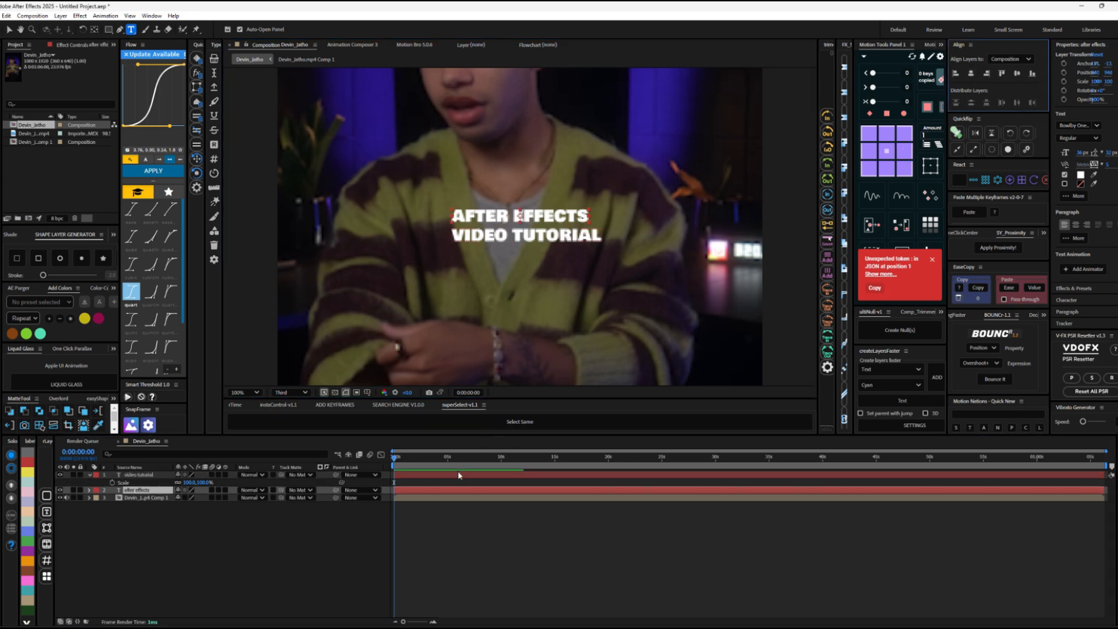
# Step: Add a null object and parent both text layers to it
pyautogui.rightClick(174, 531)
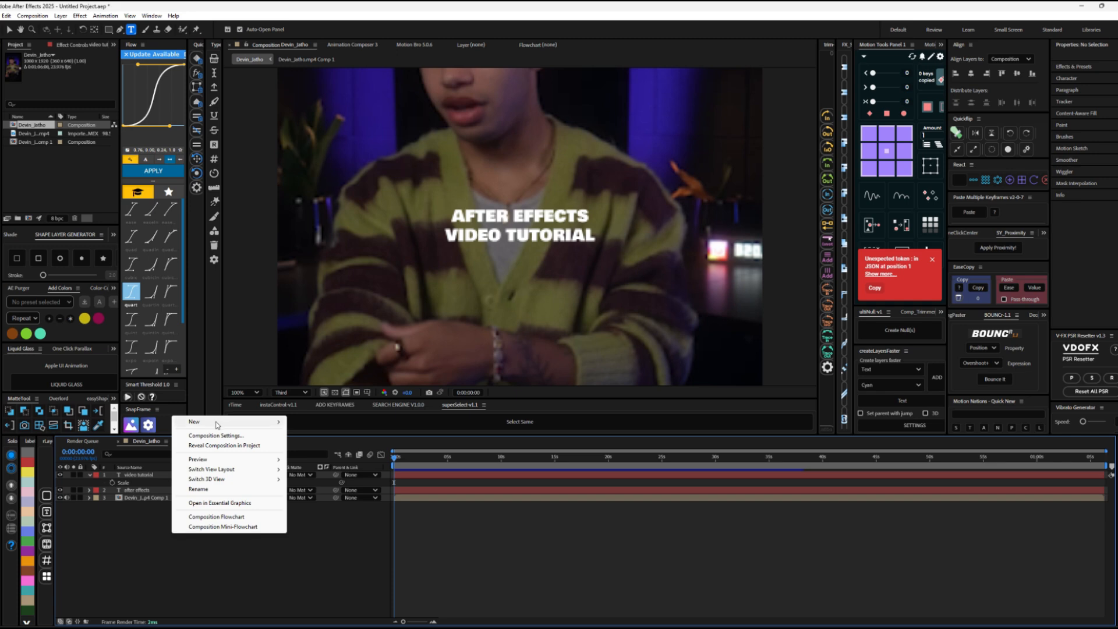
pyautogui.moveTo(215, 422)
pyautogui.click(314, 475)
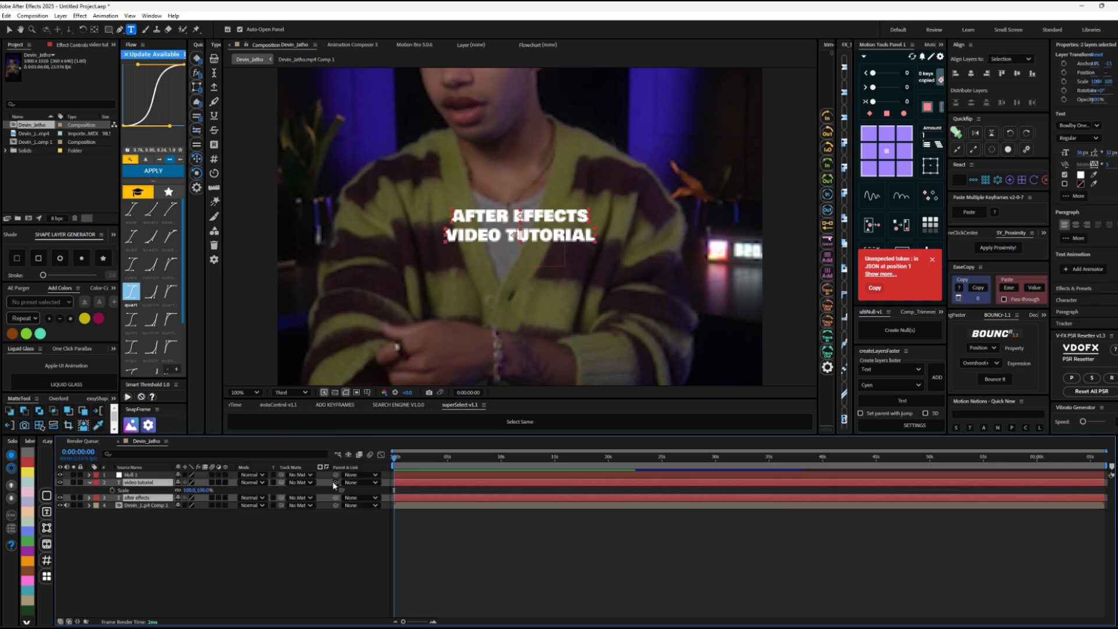
pyautogui.moveTo(336, 482); pyautogui.dragTo(147, 477)
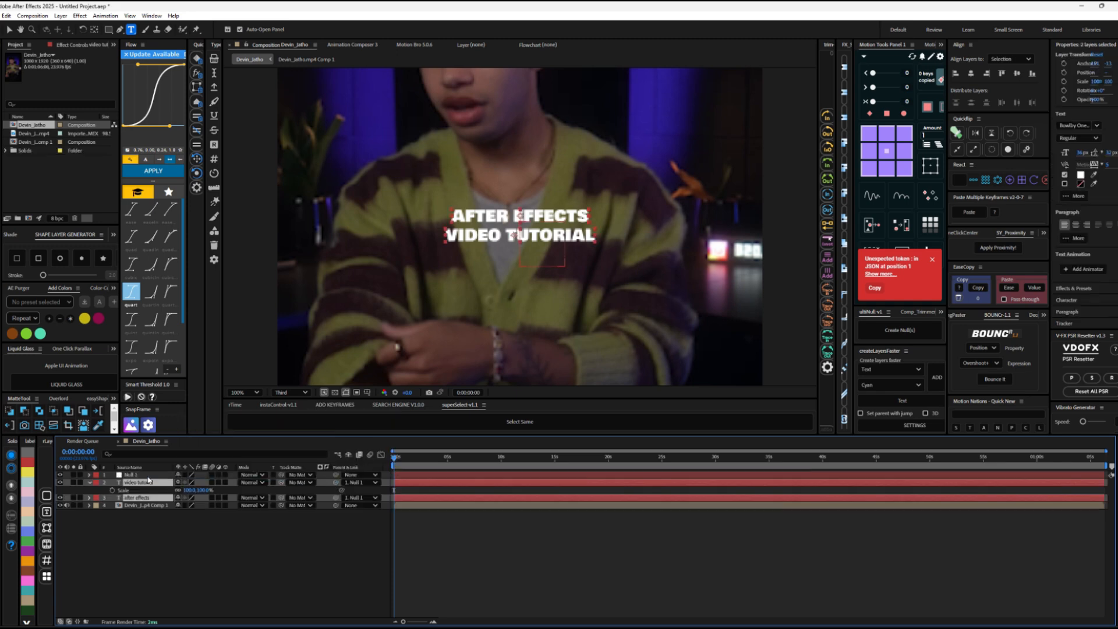
# Step: Scale the null object to about 256% to enlarge both text lines together
pyautogui.click(139, 475)
pyautogui.press('s')
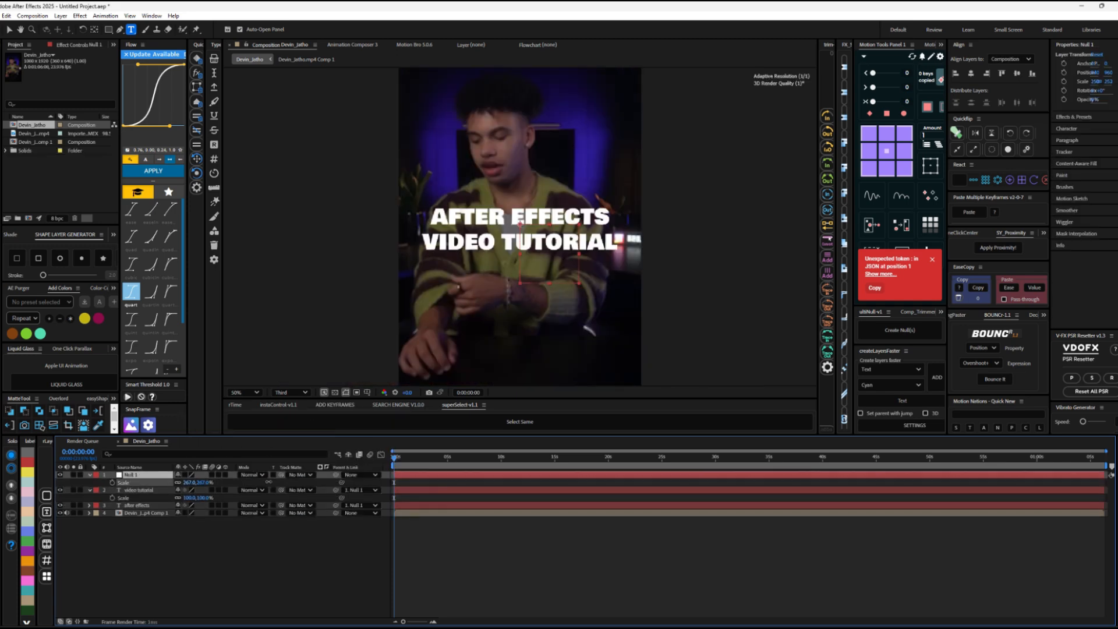
pyautogui.hotkey('ctrl', 'Down')
# Step: Move the "video tutorial" line up closer to "after effects" and delete the null object
pyautogui.press('v')
pyautogui.press('.')
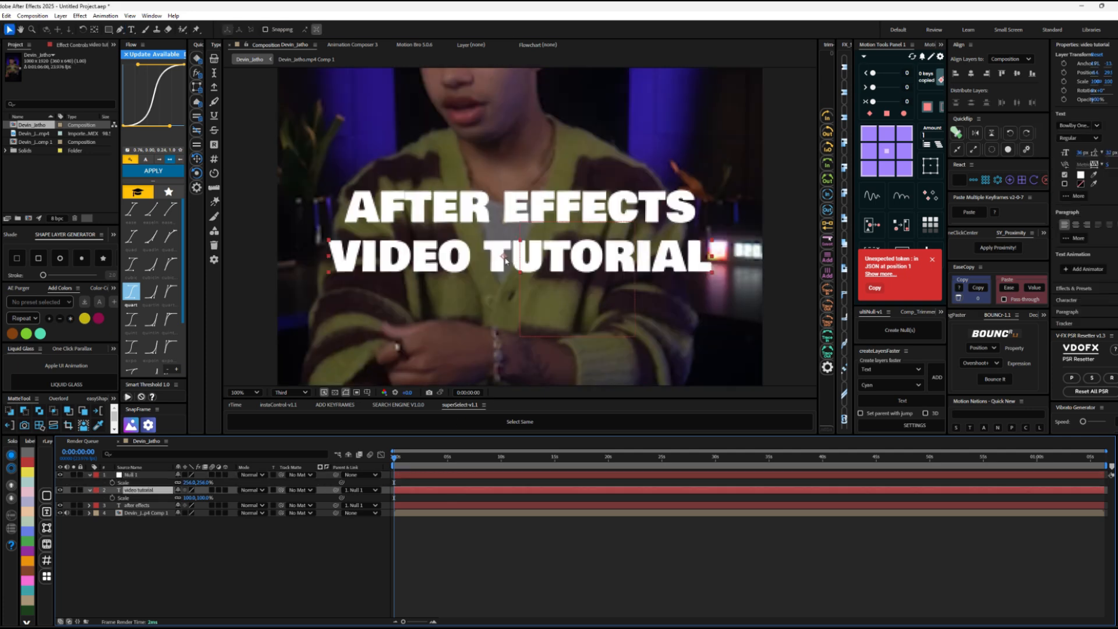
pyautogui.moveTo(513, 257); pyautogui.dragTo(513, 247)
pyautogui.press(',')
pyautogui.click(428, 476)
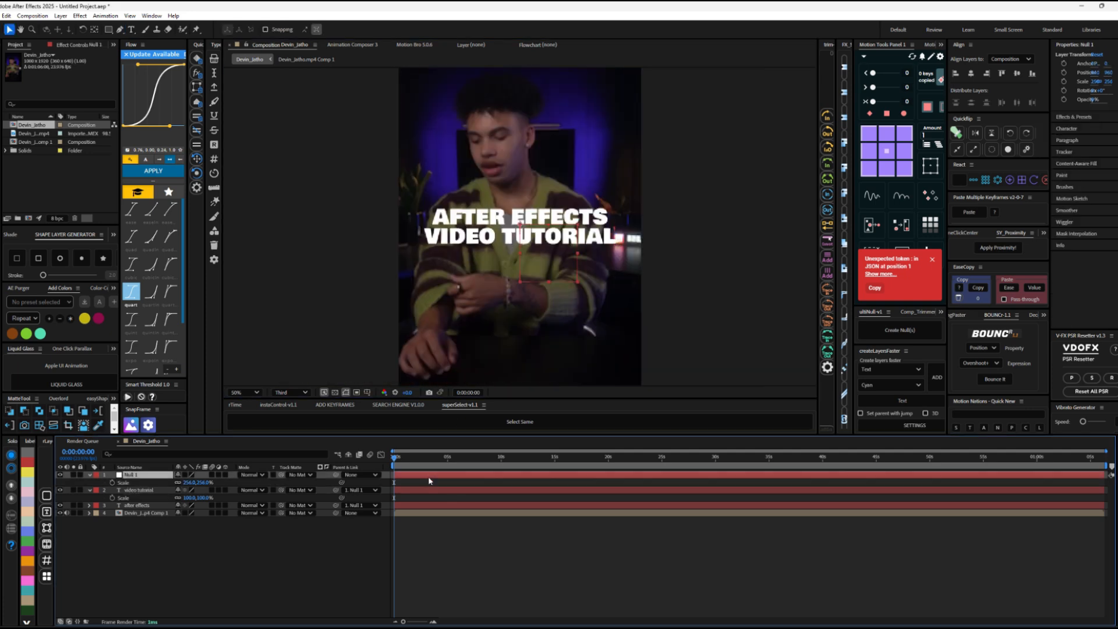
pyautogui.press('Delete')
# Step: Set the fill colour of the "video tutorial" text to red
pyautogui.click(454, 473)
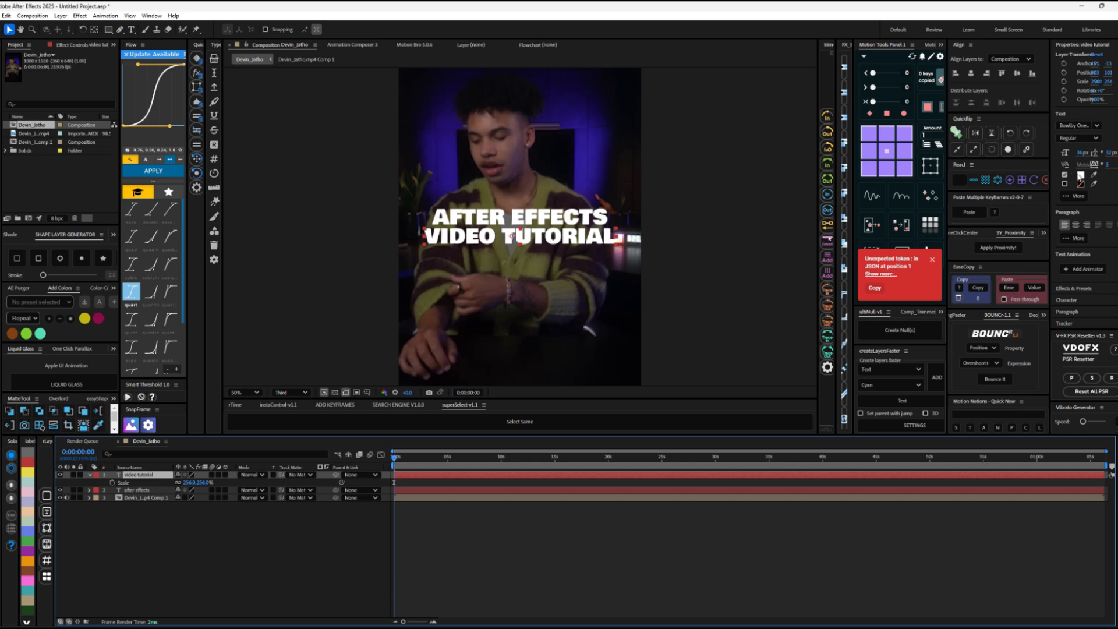
pyautogui.click(1080, 176)
pyautogui.click(568, 271)
pyautogui.click(648, 266)
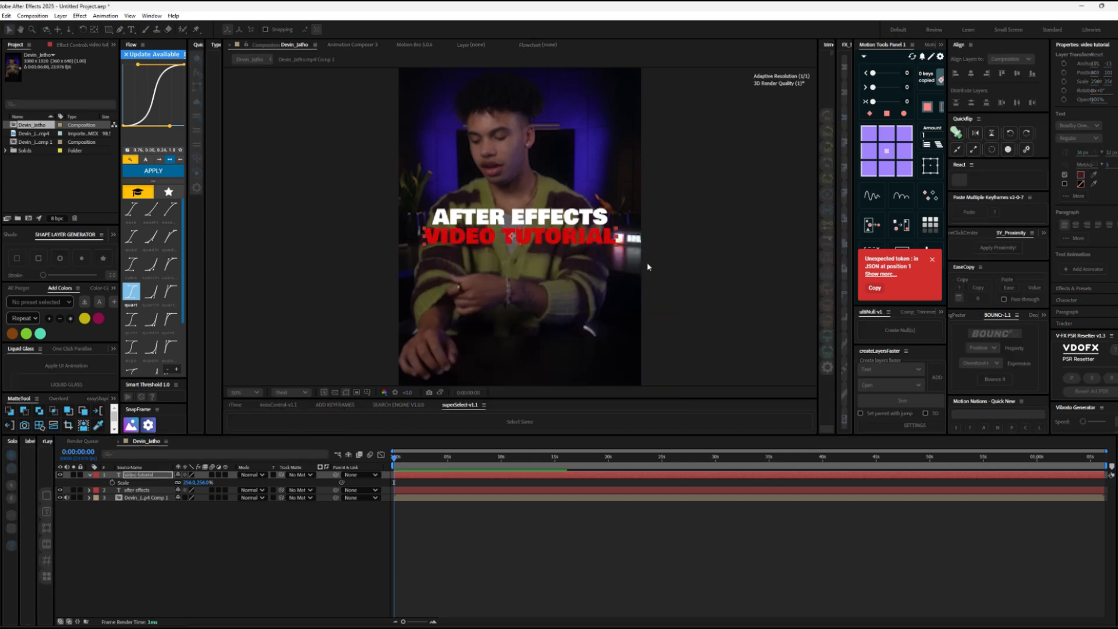
pyautogui.press('.')
pyautogui.press(',')
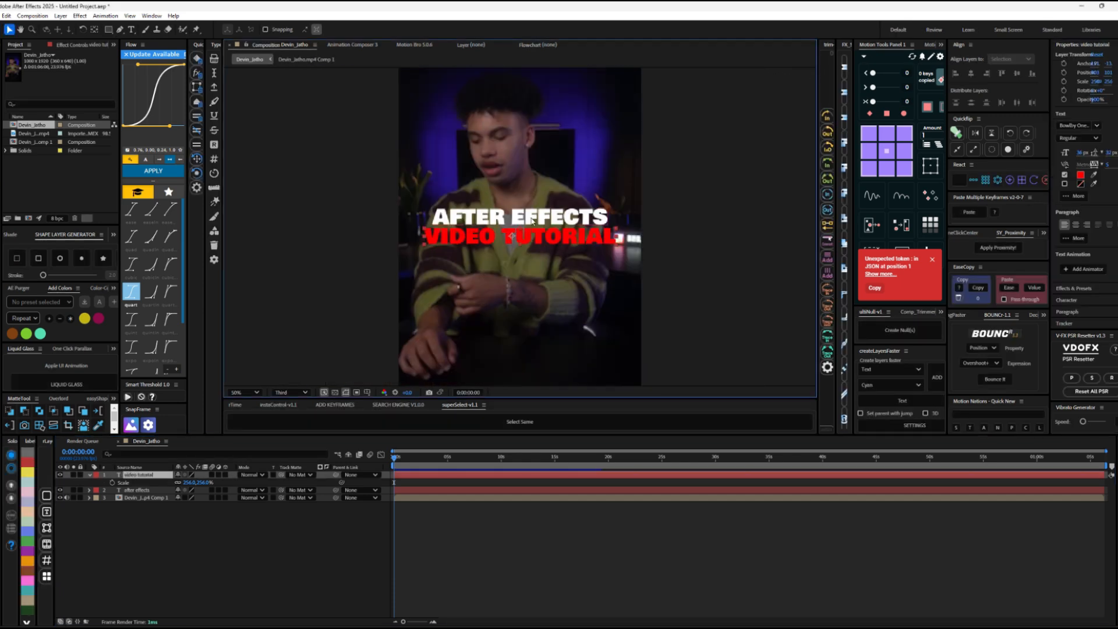
# Step: Pre-compose the two text layers separately and give both pre-comps a green label
pyautogui.click(493, 219)
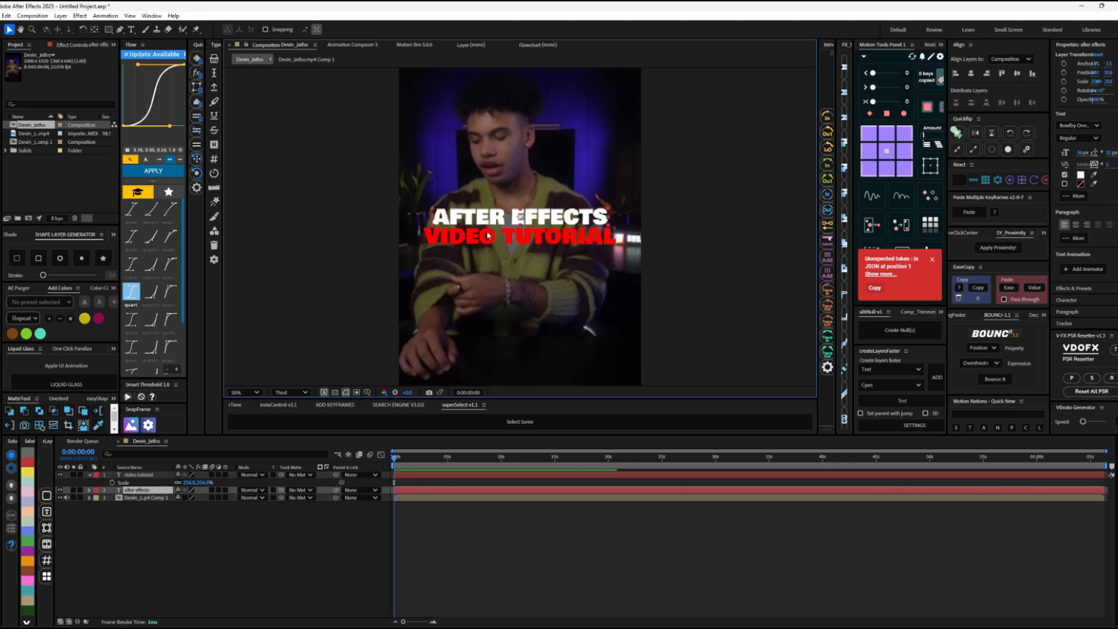
pyautogui.click(488, 235)
pyautogui.hotkey('ctrl', 'shift', 'c')
pyautogui.press('Return')
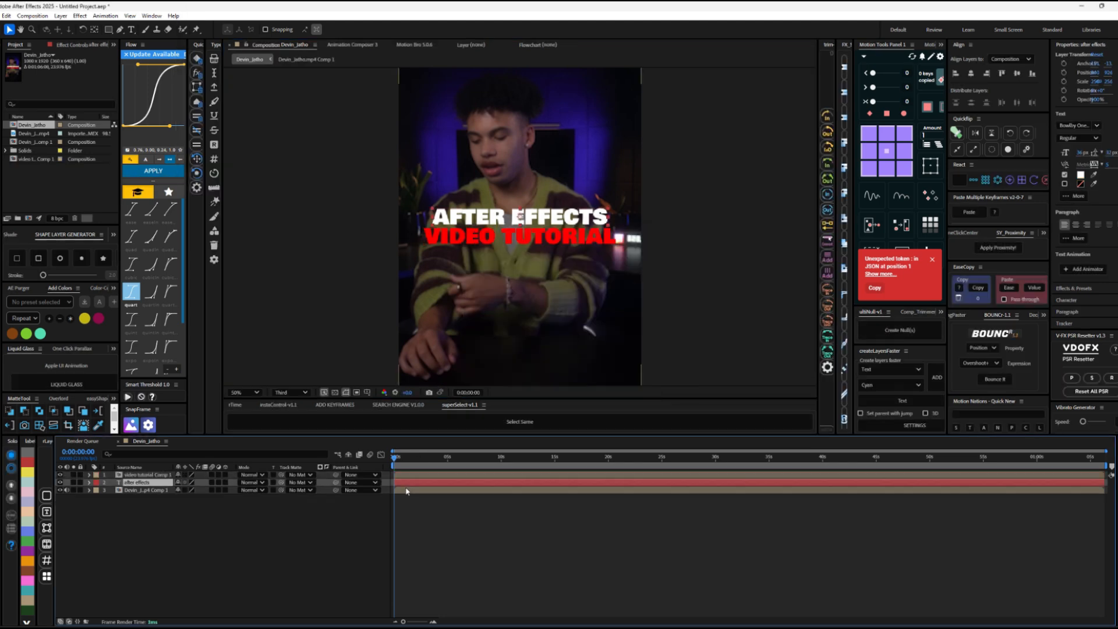
pyautogui.hotkey('ctrl', 'shift', 'c')
pyautogui.press('Return')
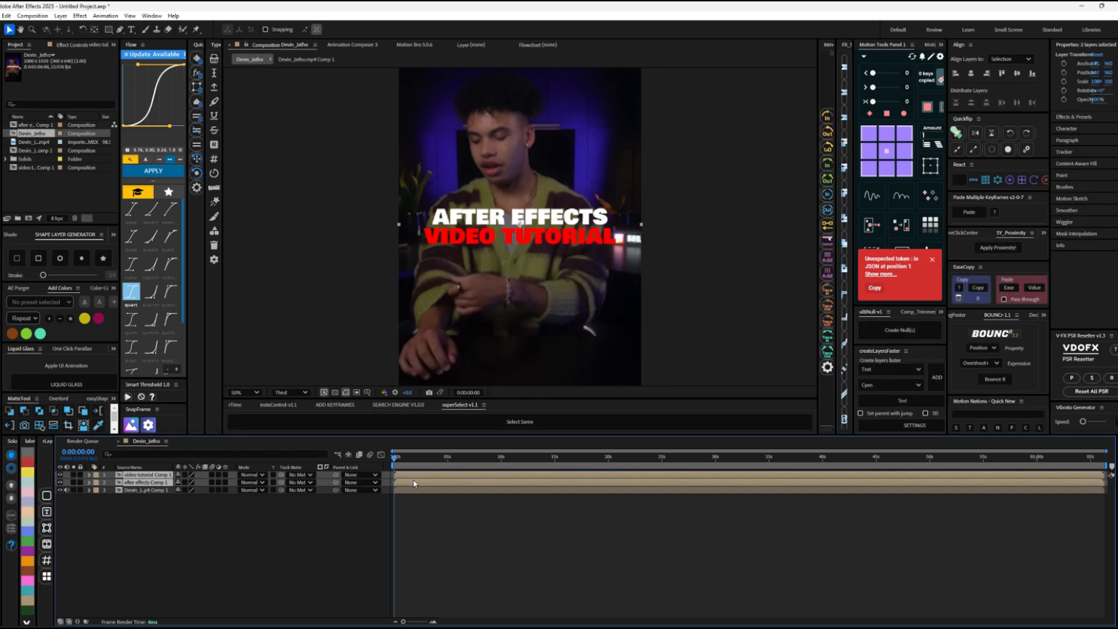
pyautogui.click(28, 541)
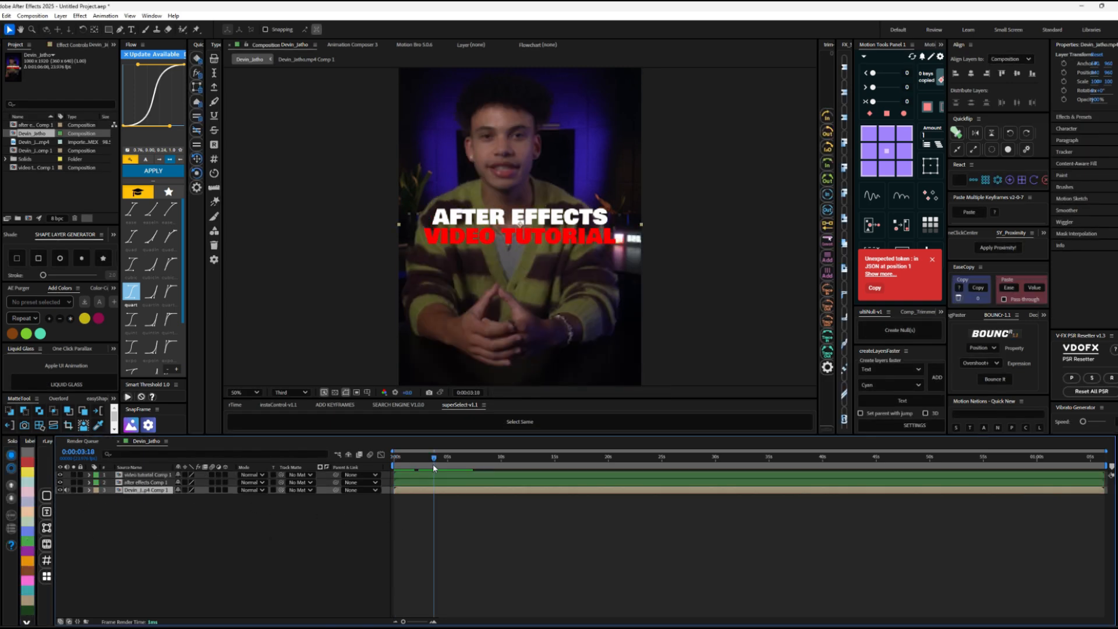
# Step: At 0:00:03:02, apply Shadow Studio 3 to the "video tutorial" pre-comp and set its shadow length to 113
pyautogui.moveTo(433, 463); pyautogui.dragTo(394, 462)
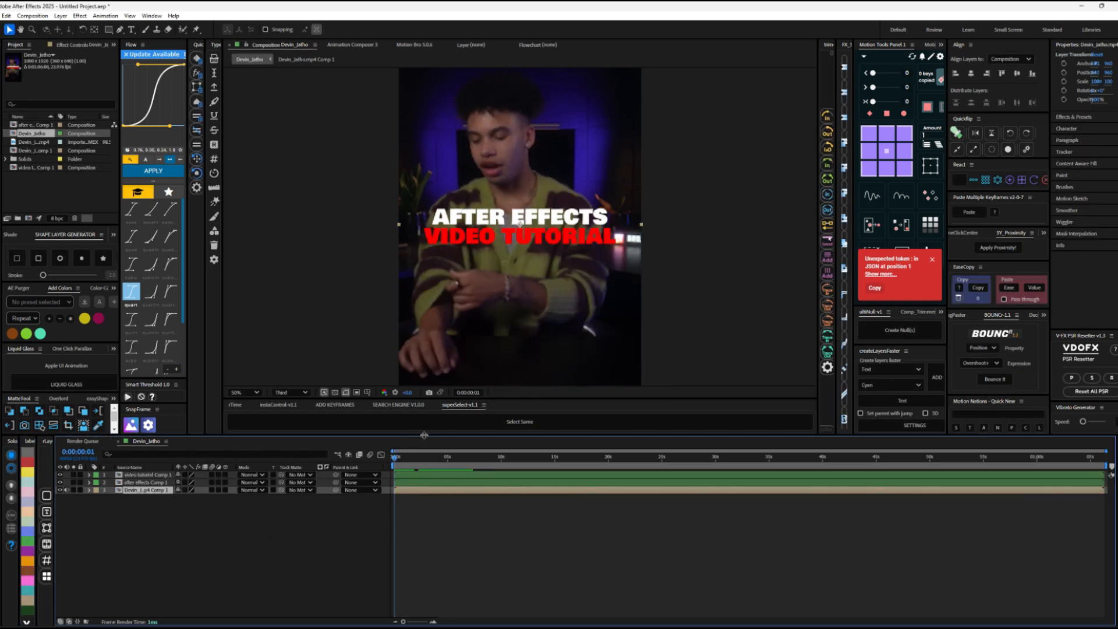
pyautogui.click(428, 463)
pyautogui.click(426, 473)
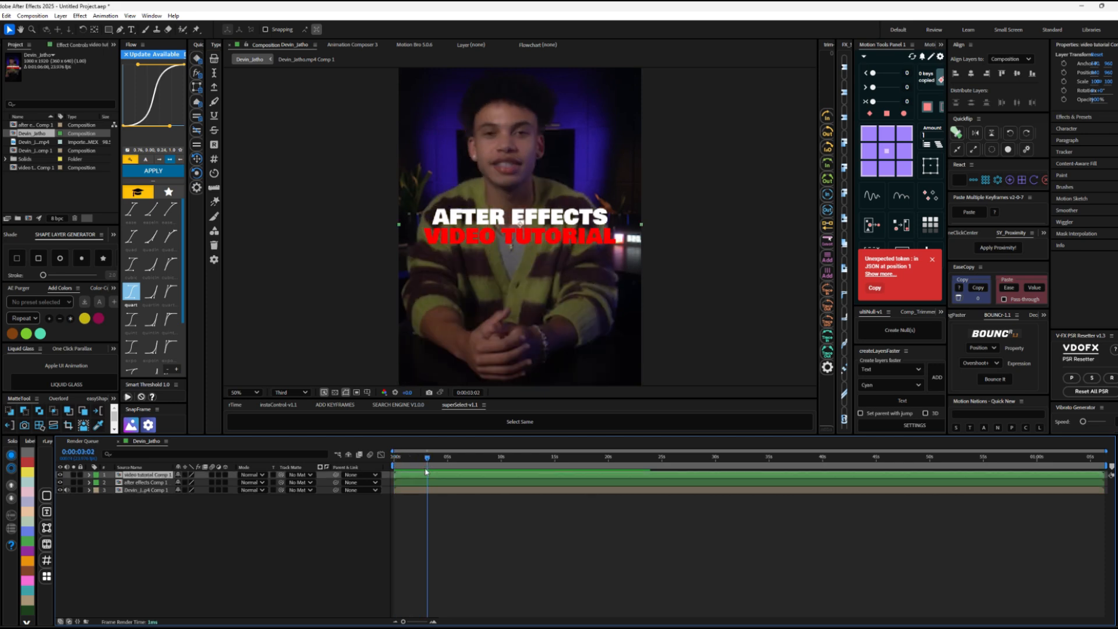
pyautogui.hotkey('ctrl', 'space')
pyautogui.write('s')
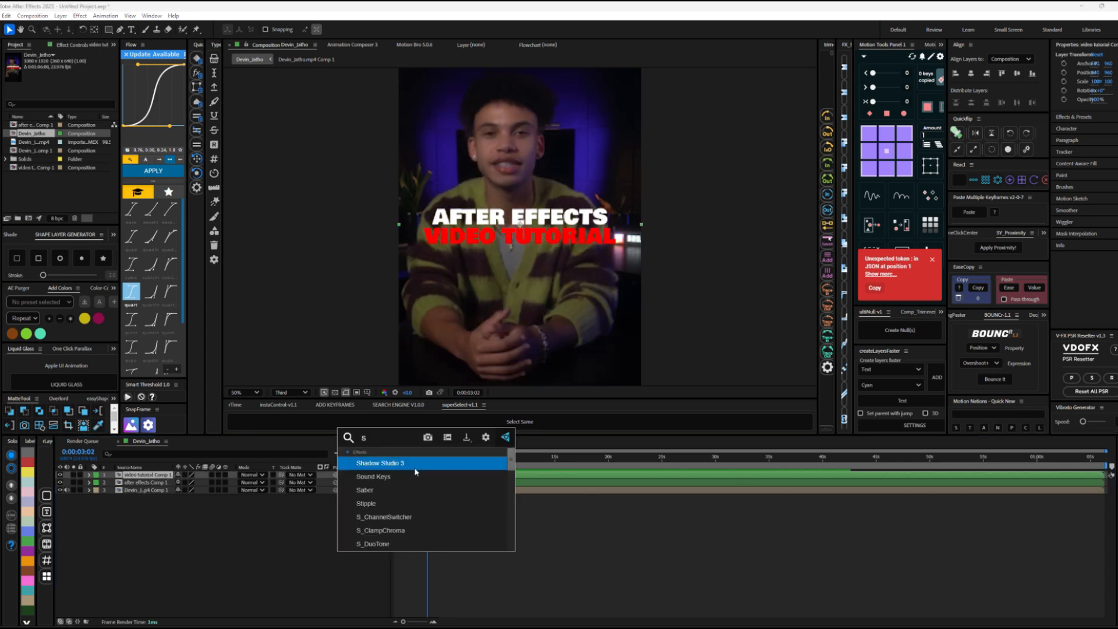
pyautogui.click(412, 463)
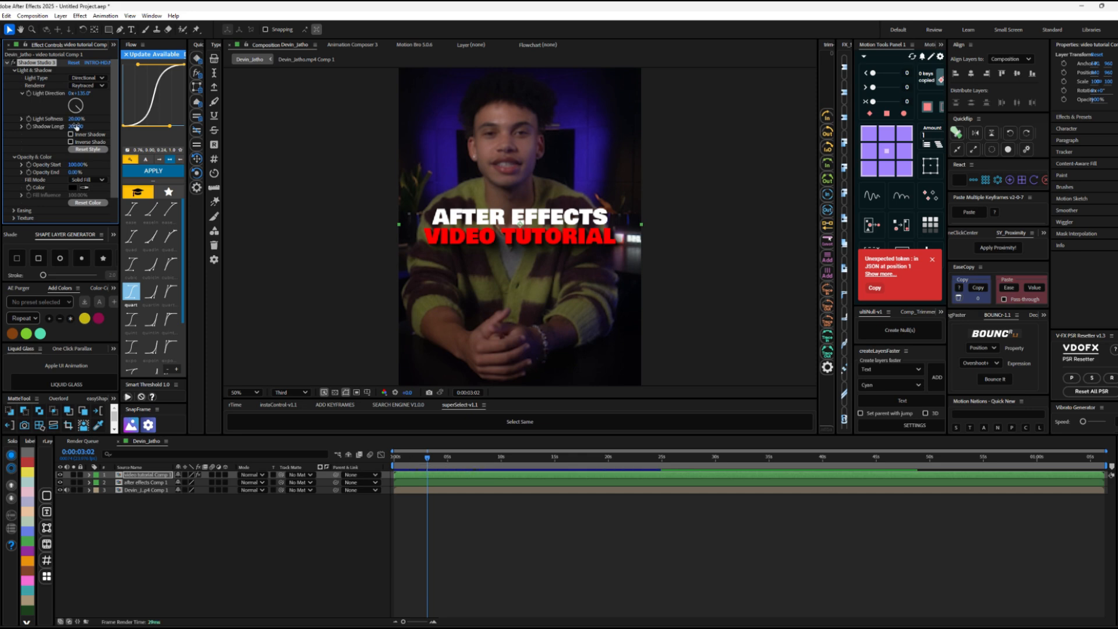
pyautogui.moveTo(38, 123); pyautogui.dragTo(34, 124)
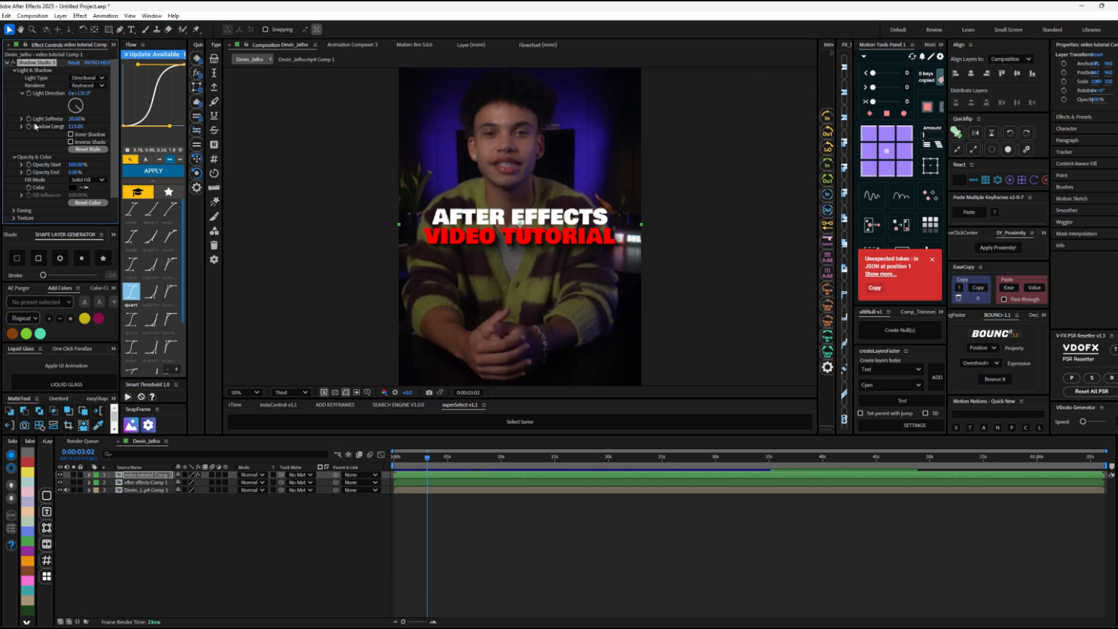
# Step: Give the "after effects" pre-comp the same shadow effect and add Deep Glow with a radius of 270 and reduced exposure
pyautogui.click(426, 485)
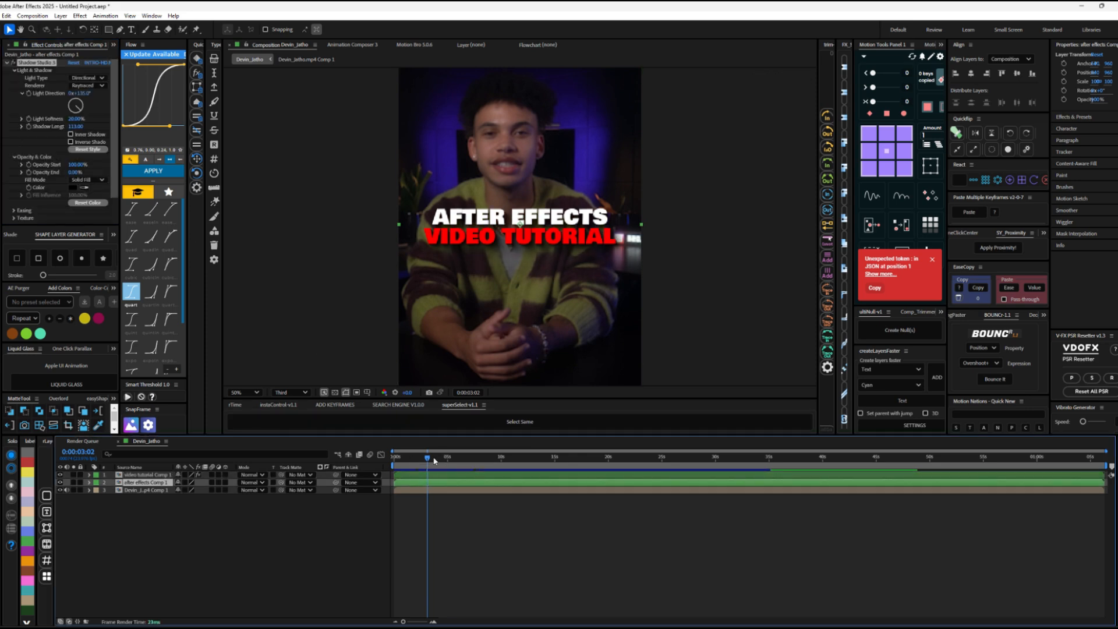
pyautogui.hotkey('ctrl', 'space')
pyautogui.write('d')
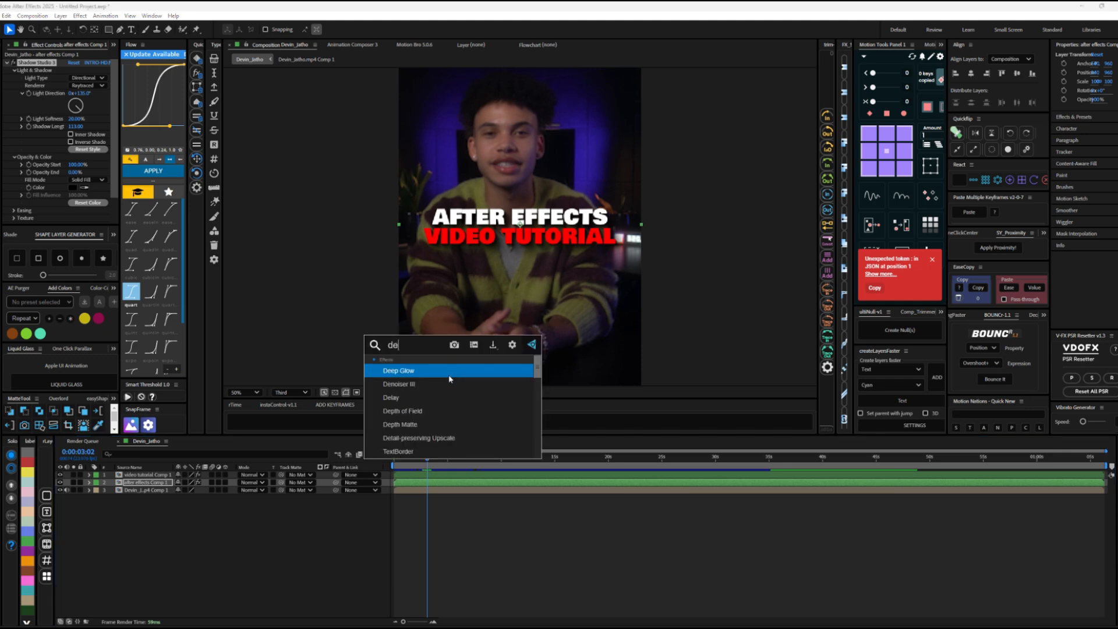
pyautogui.click(453, 372)
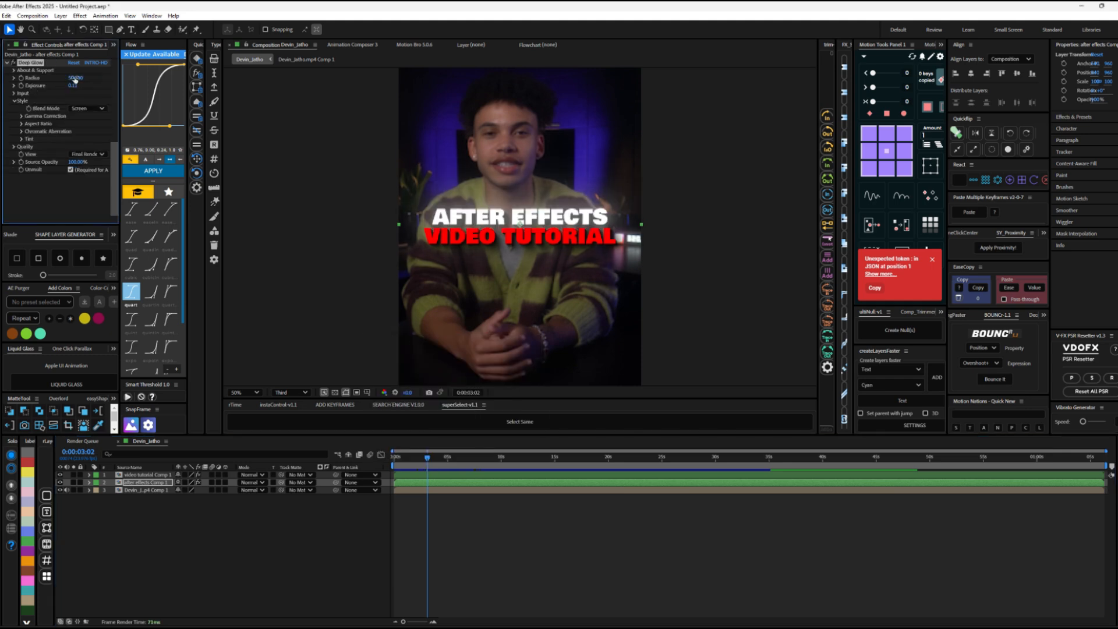
pyautogui.moveTo(75, 79); pyautogui.dragTo(35, 82)
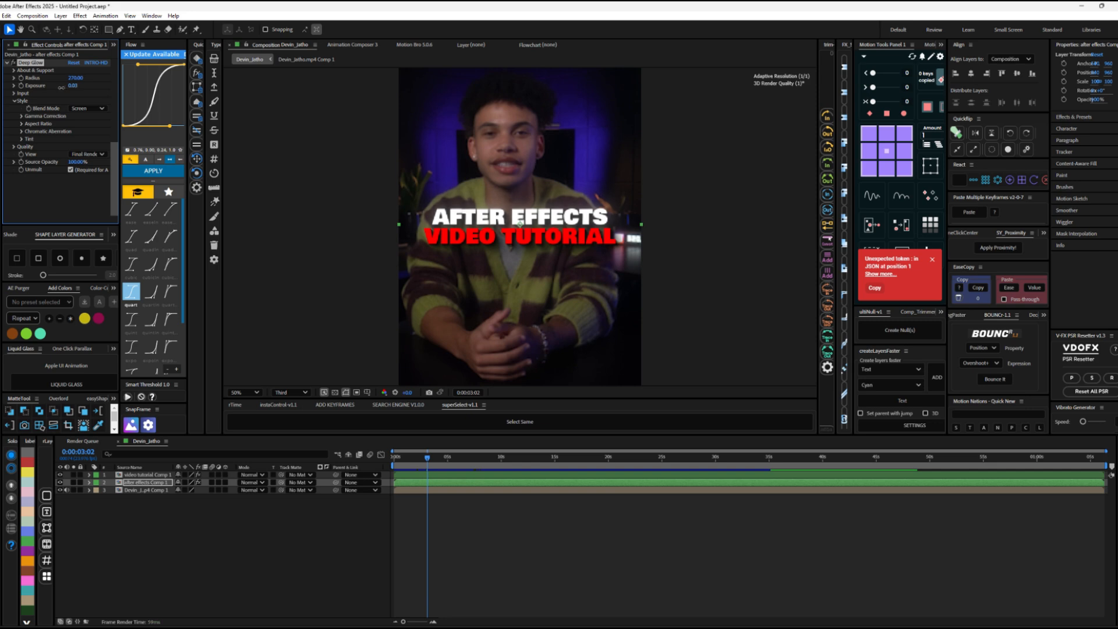
# Step: Apply Deep Glow to the "video tutorial" pre-comp with a radius of 389 and an exposure of 0.30
pyautogui.click(473, 475)
pyautogui.press('Return')
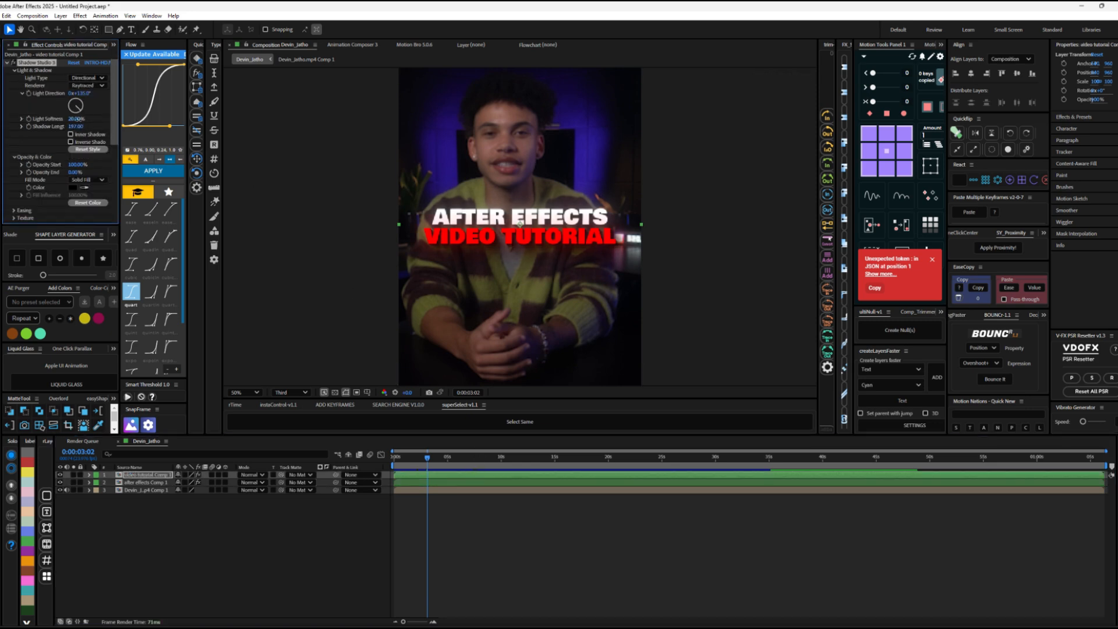
# Step: Add CC Light Sweep to the "video tutorial" pre-comp with width 481, sweep intensity 10 and edge thickness 8.3
pyautogui.hotkey('ctrl', 'space')
pyautogui.write('swee')
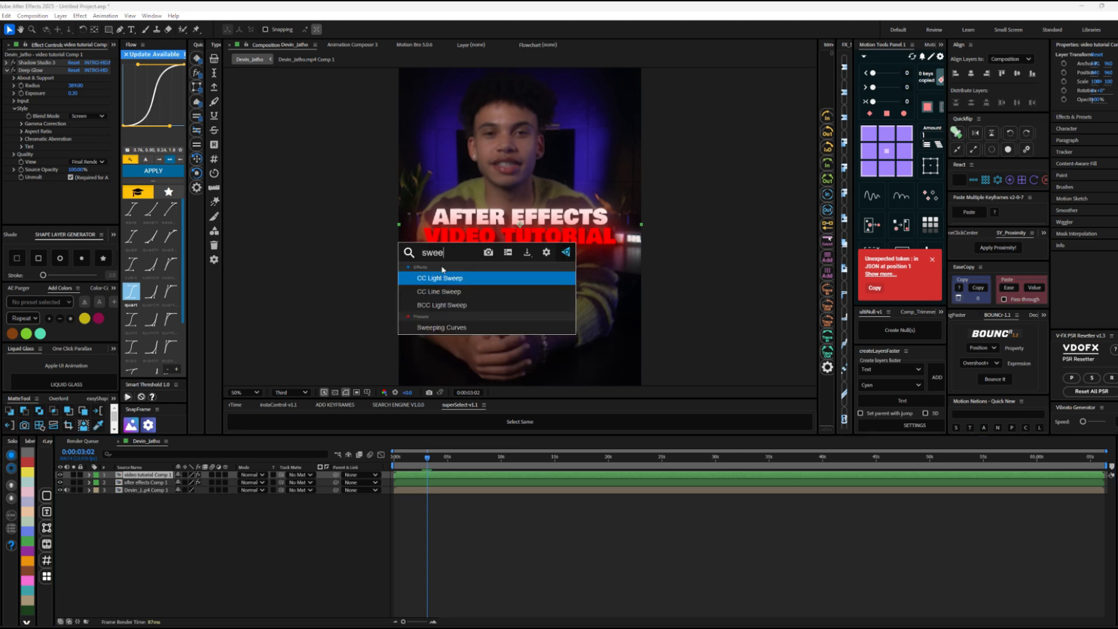
pyautogui.click(438, 280)
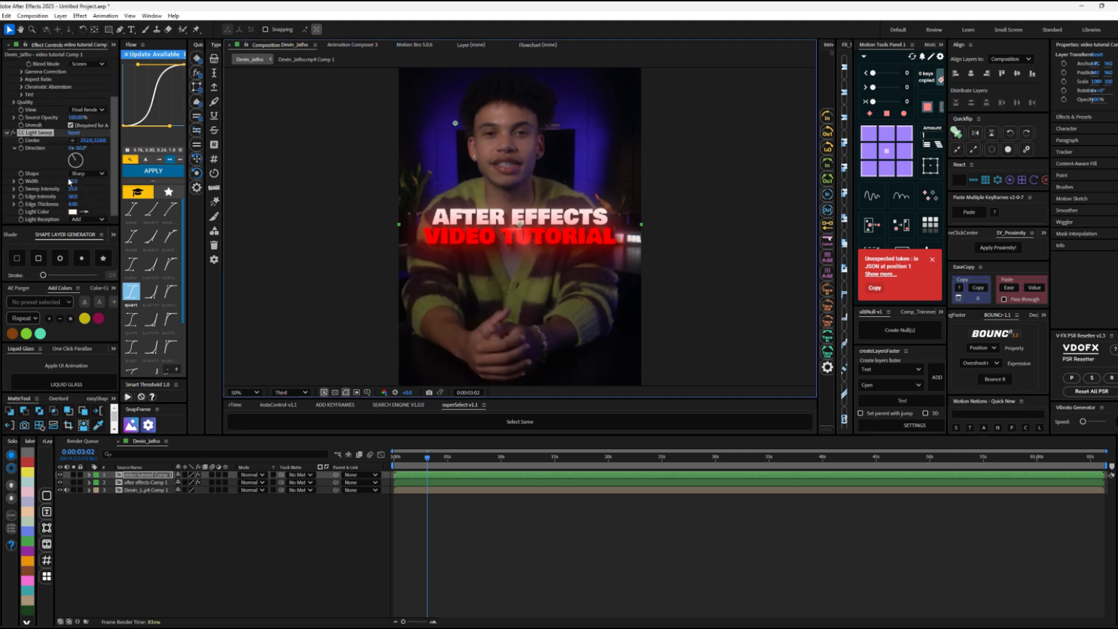
pyautogui.moveTo(75, 190); pyautogui.dragTo(143, 184)
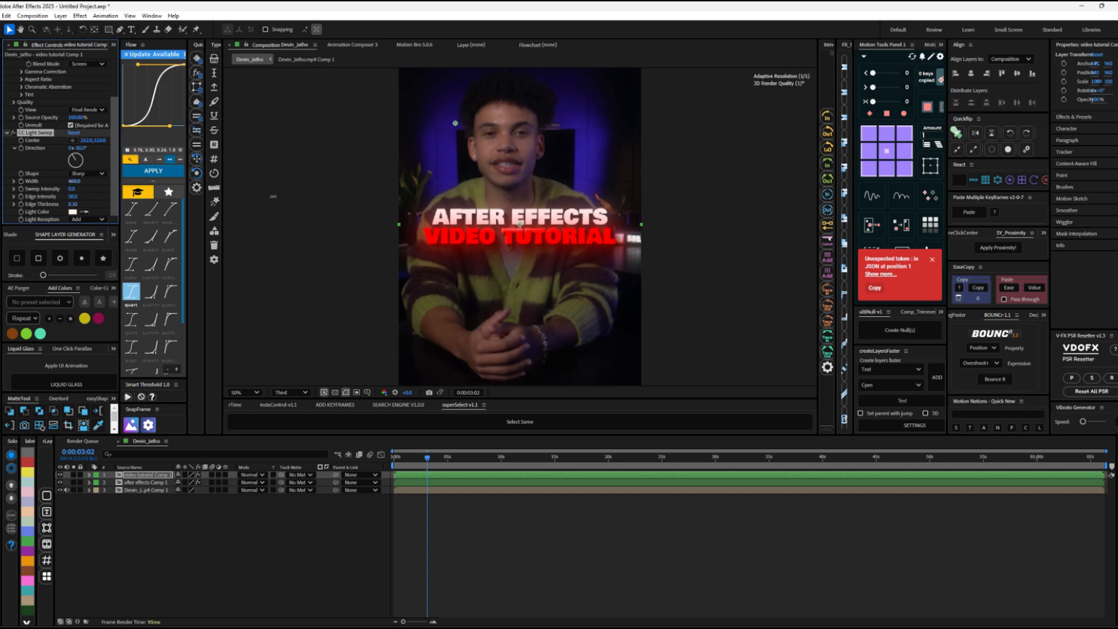
pyautogui.moveTo(273, 197); pyautogui.dragTo(301, 200)
pyautogui.moveTo(228, 194); pyautogui.dragTo(432, 186)
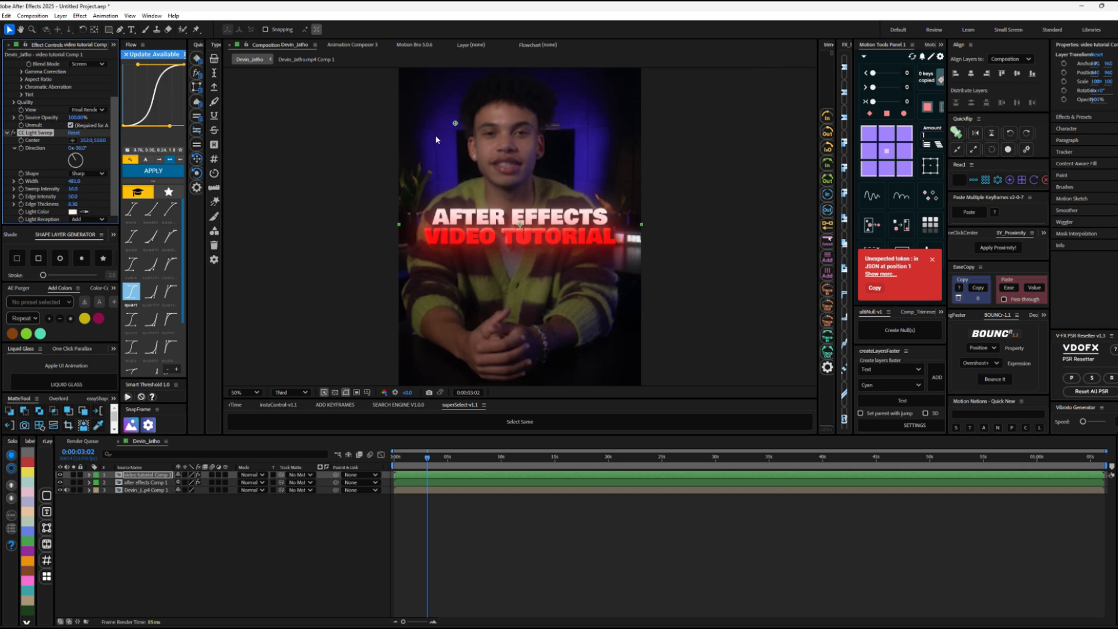
# Step: Set the light sweep's edge thickness to about 14.3 and keyframe its centre at about -384, 722 on the first frame
pyautogui.moveTo(73, 205); pyautogui.dragTo(88, 205)
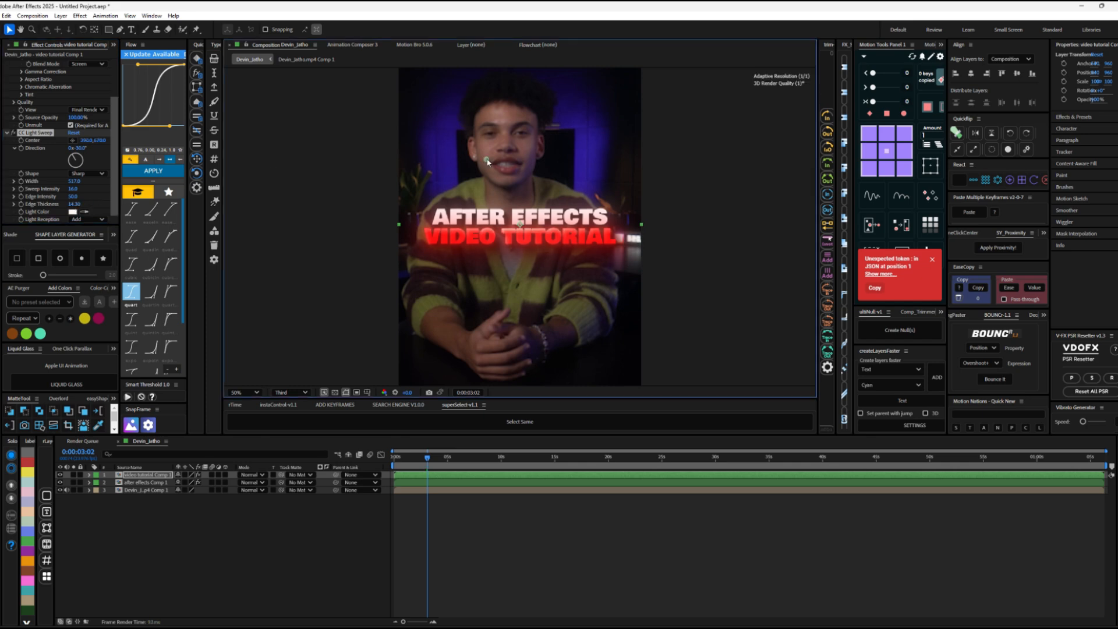
pyautogui.moveTo(455, 124); pyautogui.dragTo(313, 174)
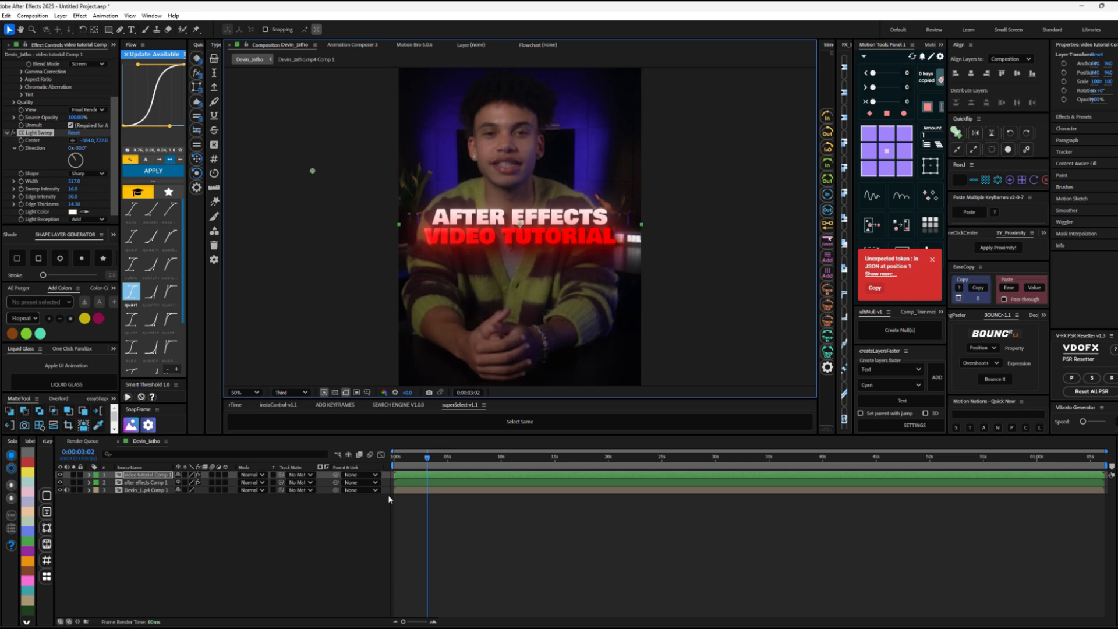
pyautogui.press('Home')
pyautogui.press('u')
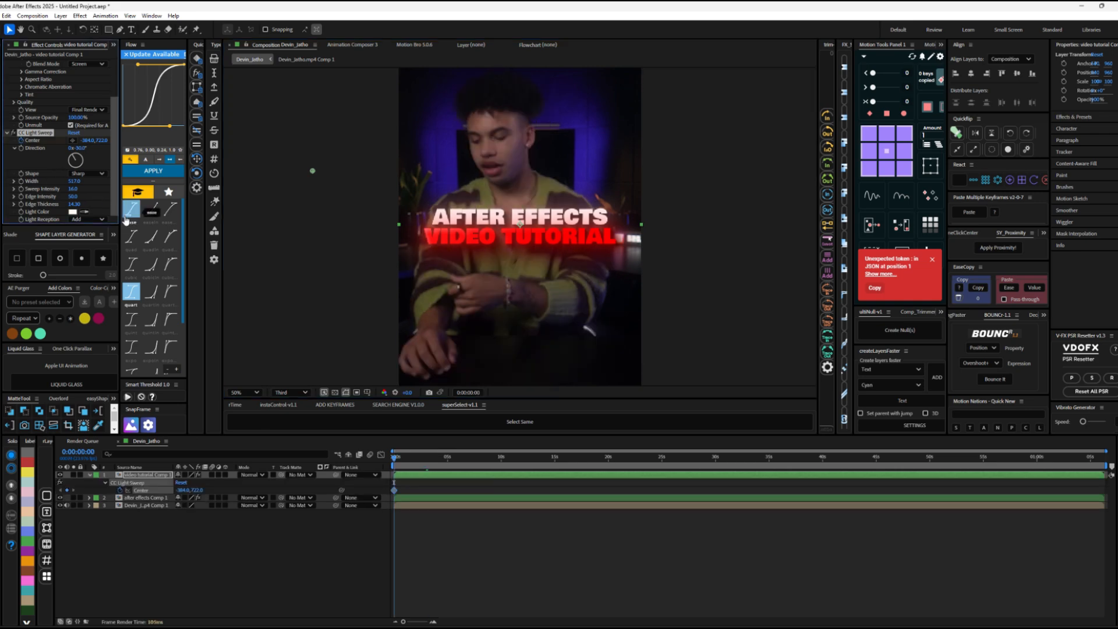
# Step: Keyframe the light sweep's centre past the far side of the title at 0:00:00:20 and preview the sweep animation
pyautogui.hotkey('shift', 'pagedown')
pyautogui.hotkey('shift', 'pagedown')
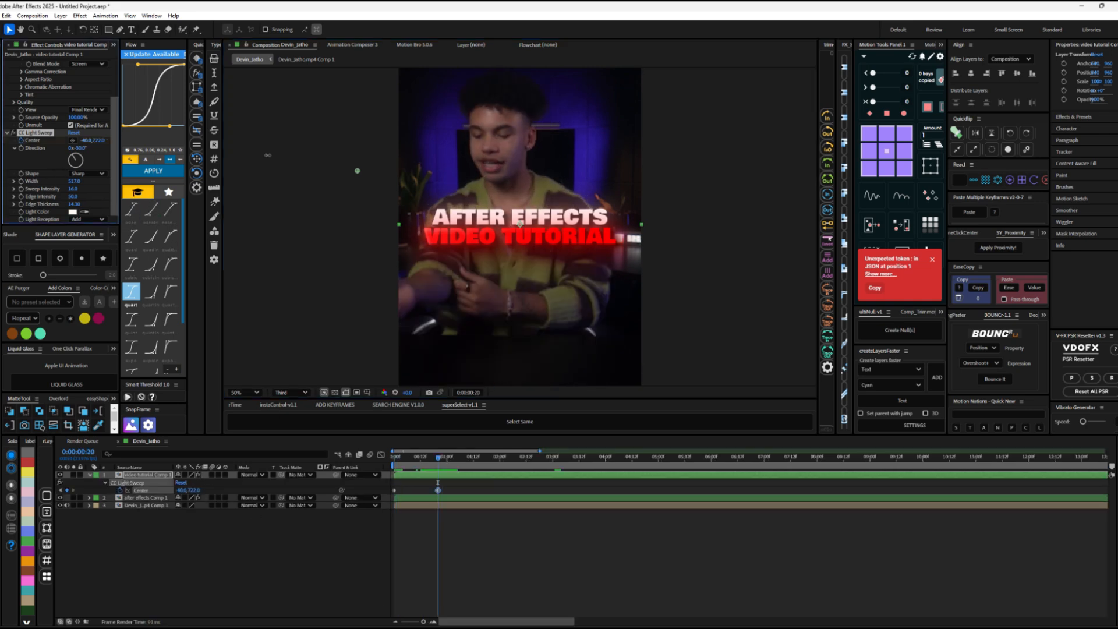
pyautogui.click(423, 459)
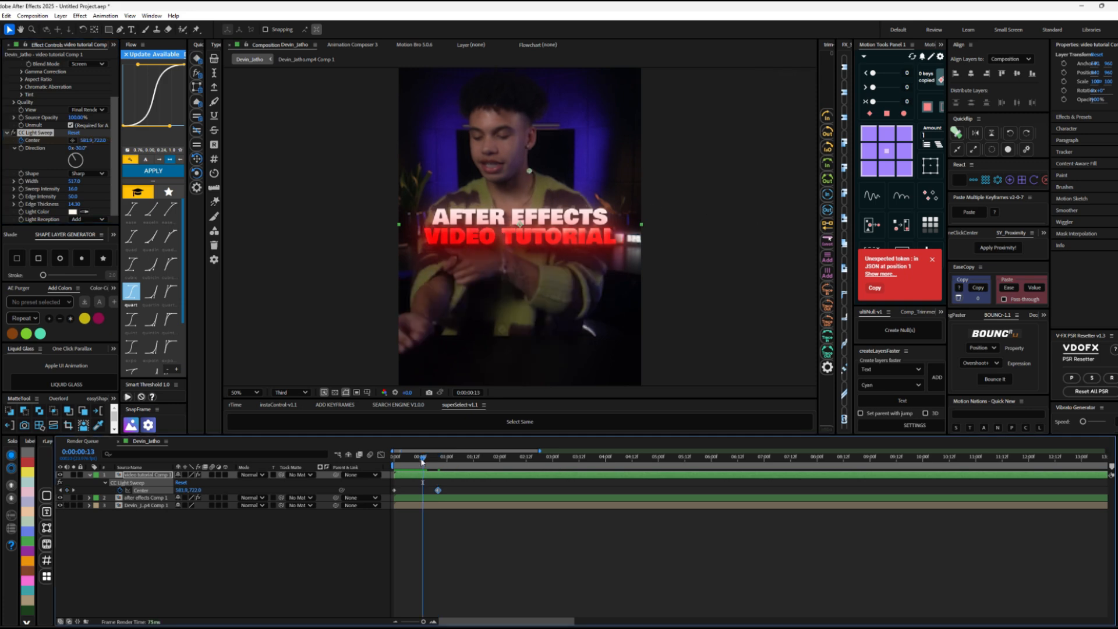
pyautogui.press('space')
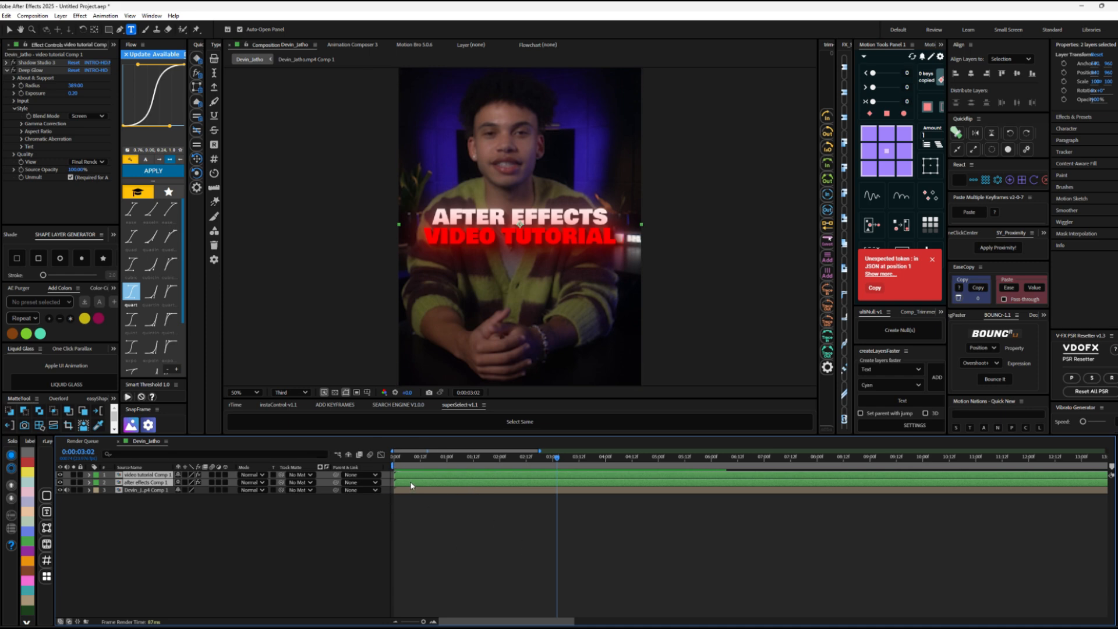
# Step: Delete both title pre-comps and create a text layer reading "after effetc video tutorial"
pyautogui.press('Delete')
pyautogui.rightClick(246, 497)
pyautogui.moveTo(291, 503)
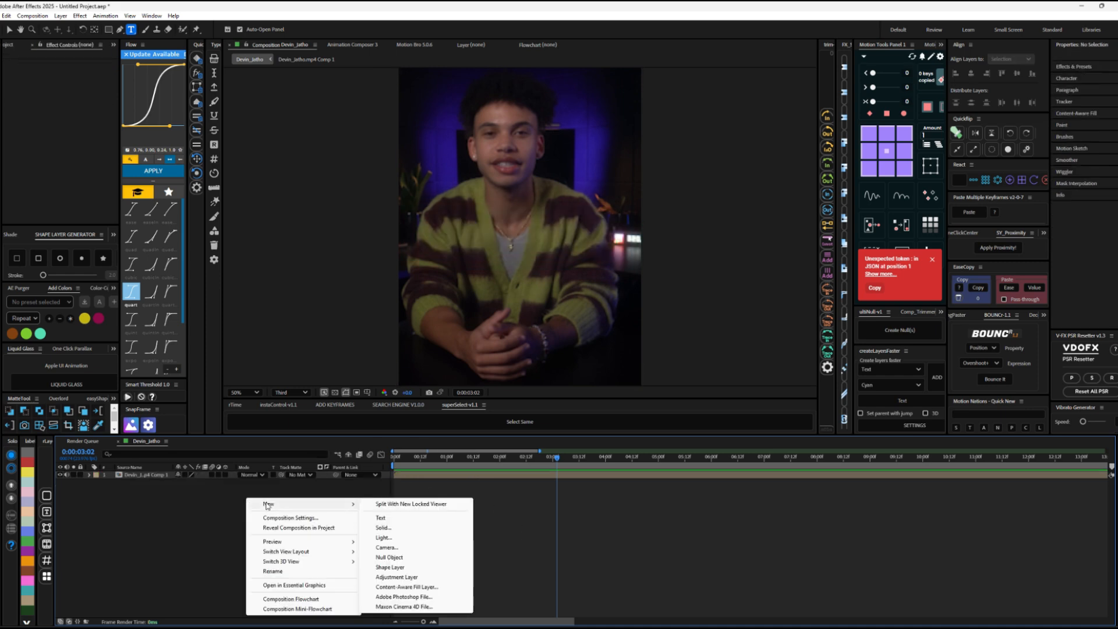
pyautogui.click(376, 518)
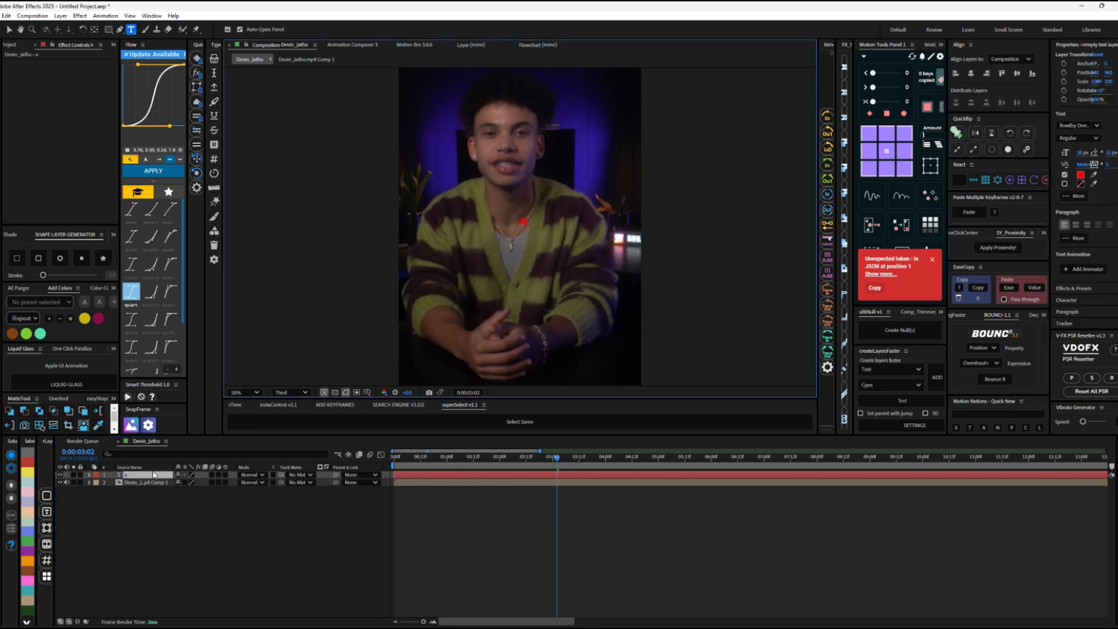
pyautogui.write('after effetc vide')
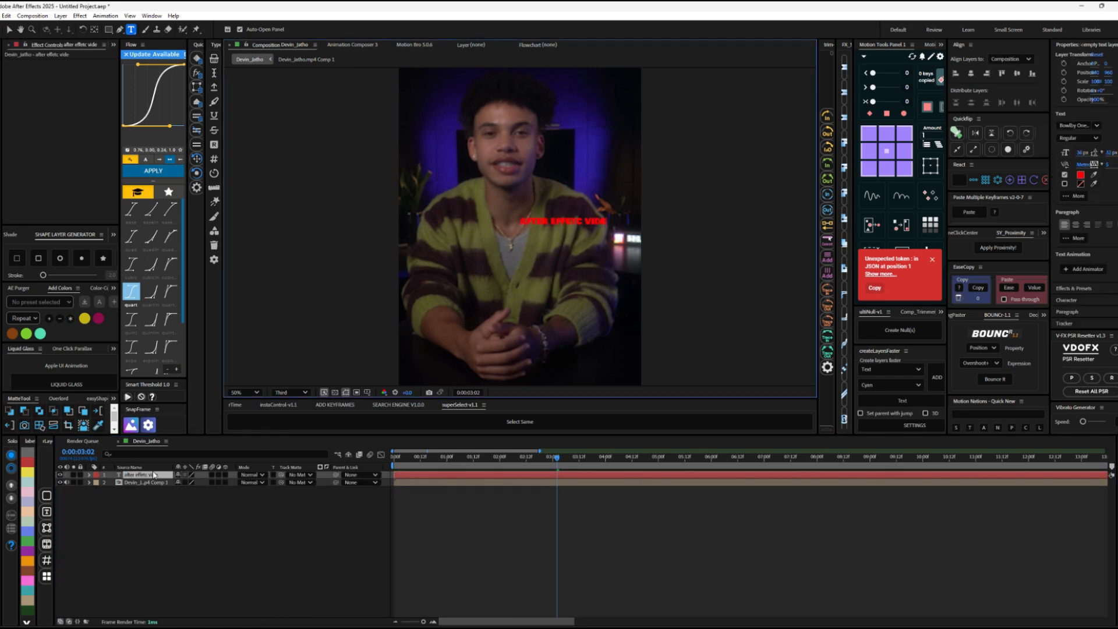
pyautogui.write('o tutorial')
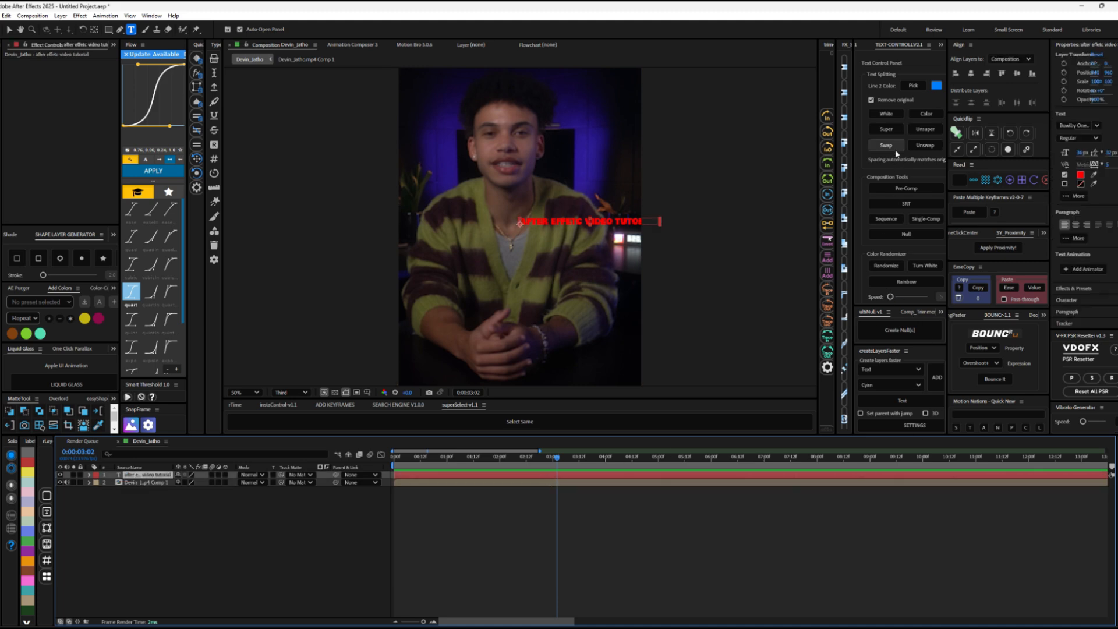
# Step: Split the text into two lines with the Super function and set the second line's colour to red FF0000
pyautogui.click(886, 129)
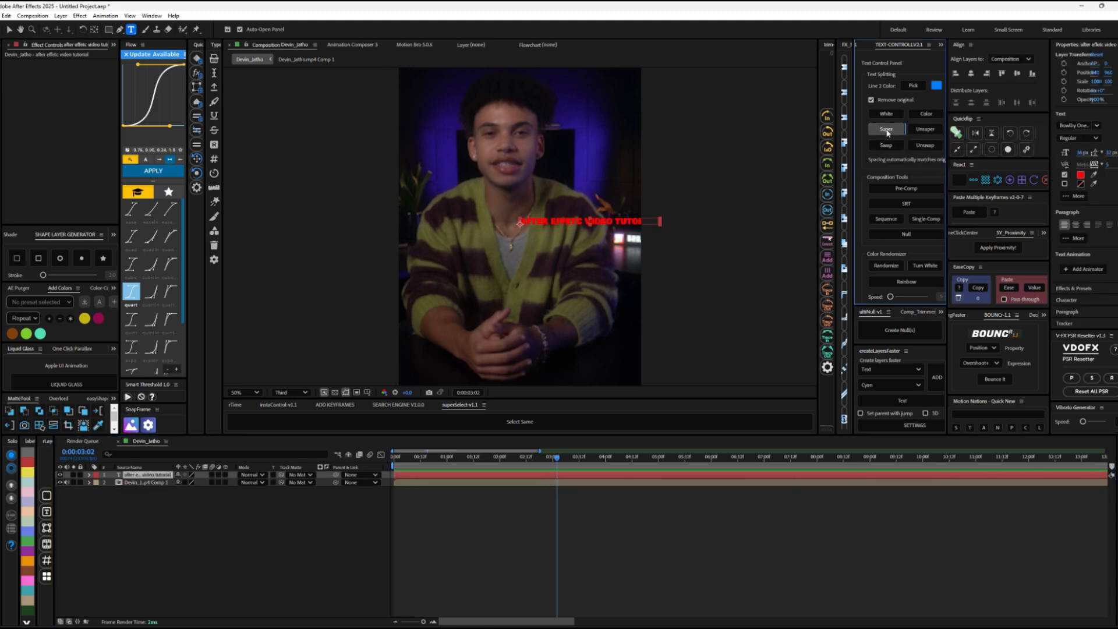
pyautogui.scroll(4, 581, 203)
pyautogui.scroll(-2, 581, 204)
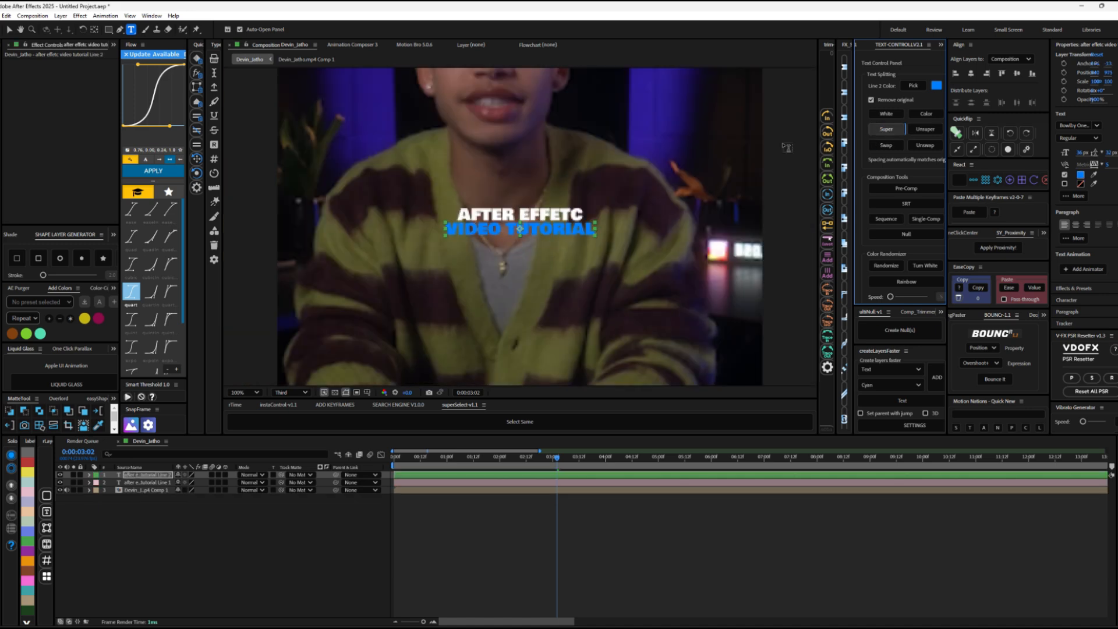
pyautogui.click(912, 85)
pyautogui.moveTo(563, 273); pyautogui.dragTo(516, 273)
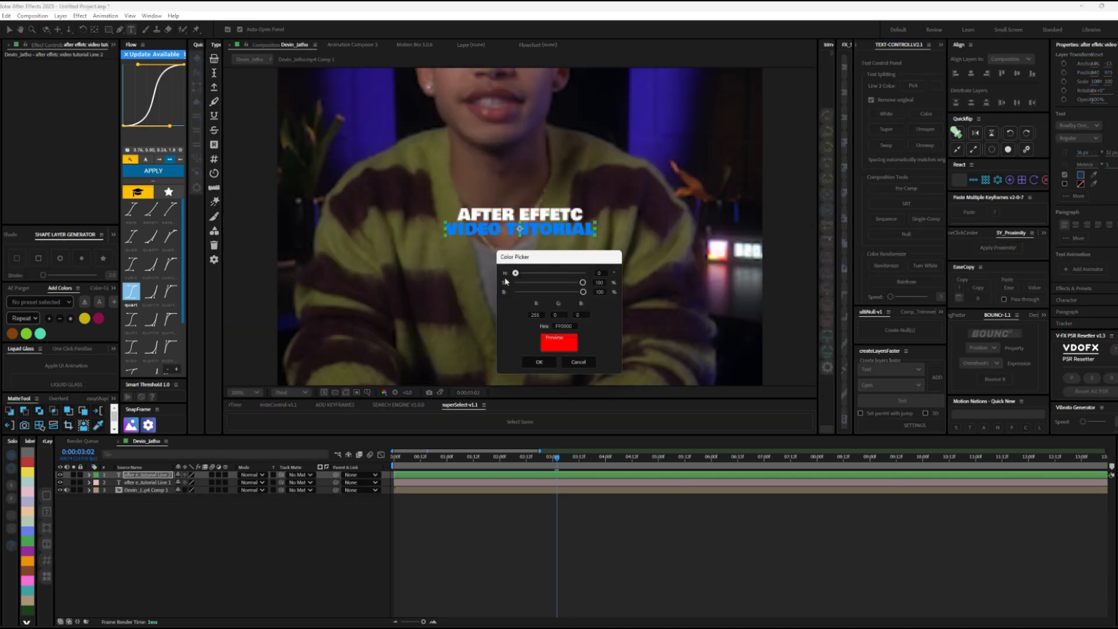
pyautogui.click(539, 362)
# Step: Parent both text lines to a new null and scale the null to about 256%
pyautogui.keyDown('shift'); pyautogui.click(547, 483); pyautogui.keyUp('shift')
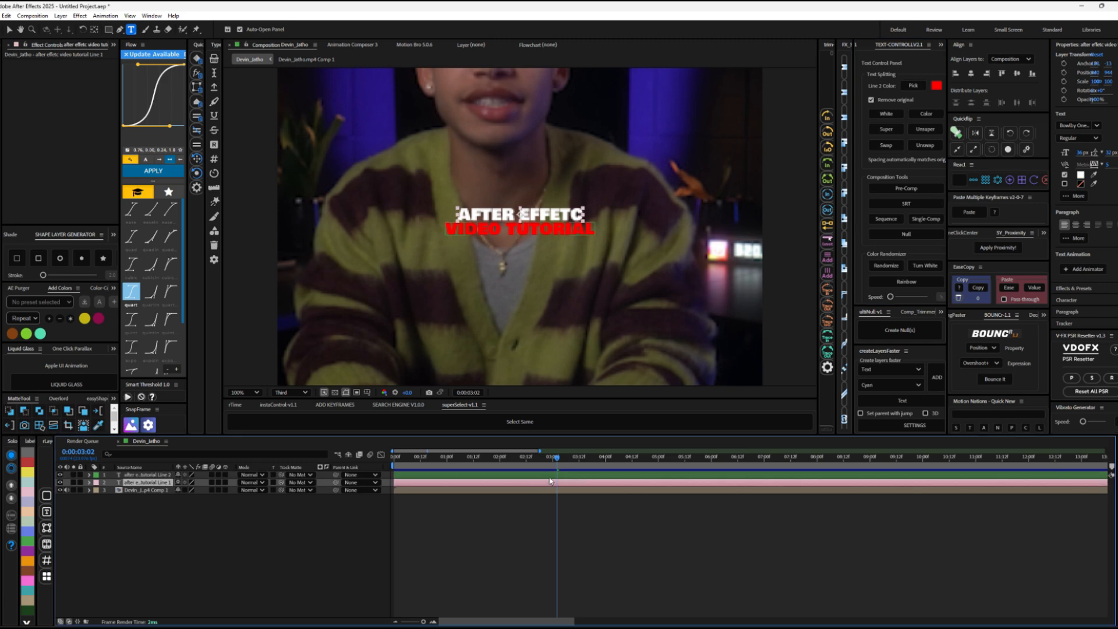
pyautogui.click(905, 233)
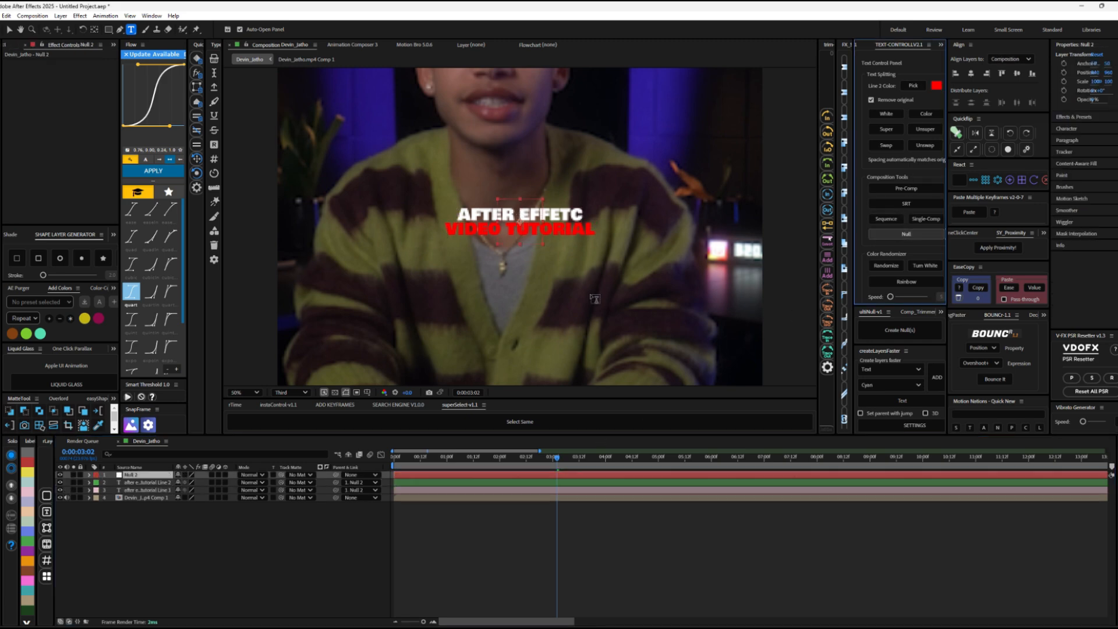
pyautogui.scroll(-2, 520, 245)
pyautogui.click(491, 482)
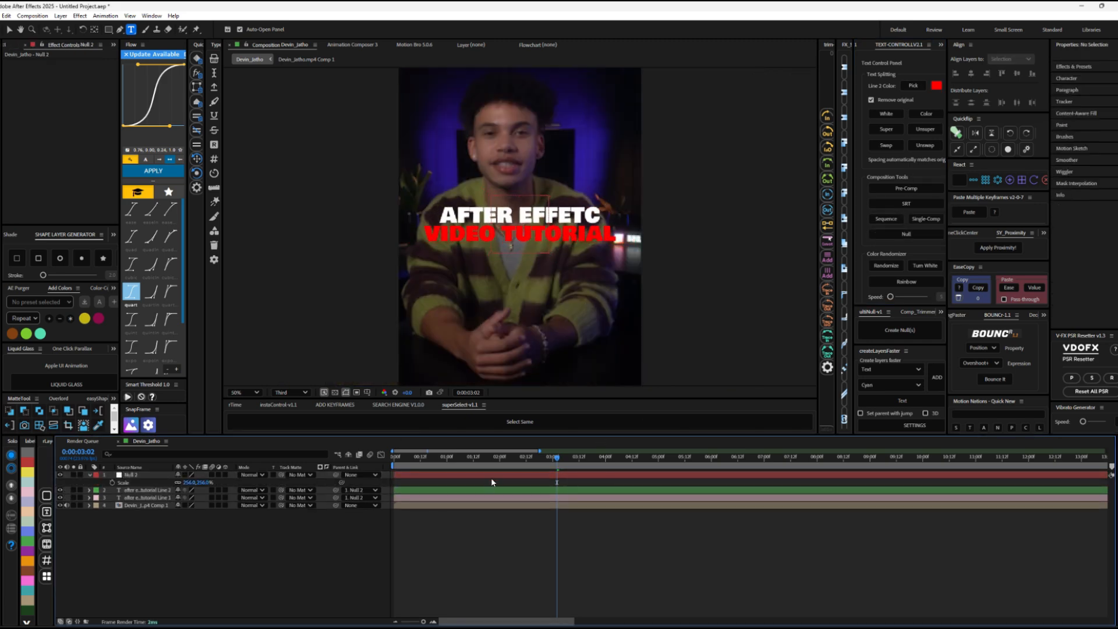
pyautogui.press('v')
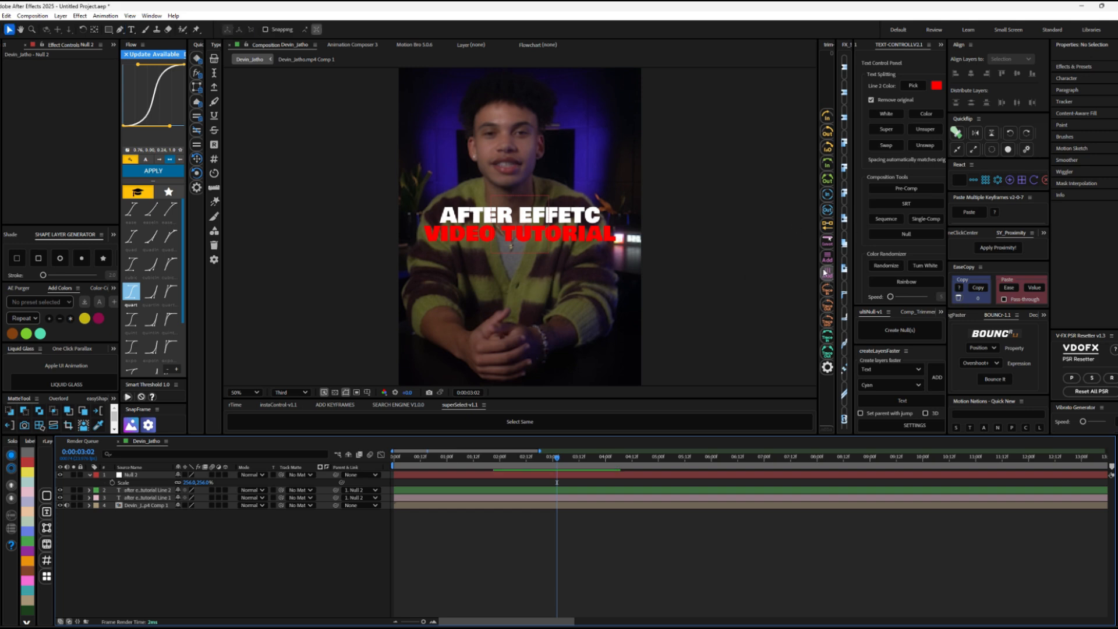
pyautogui.click(507, 223)
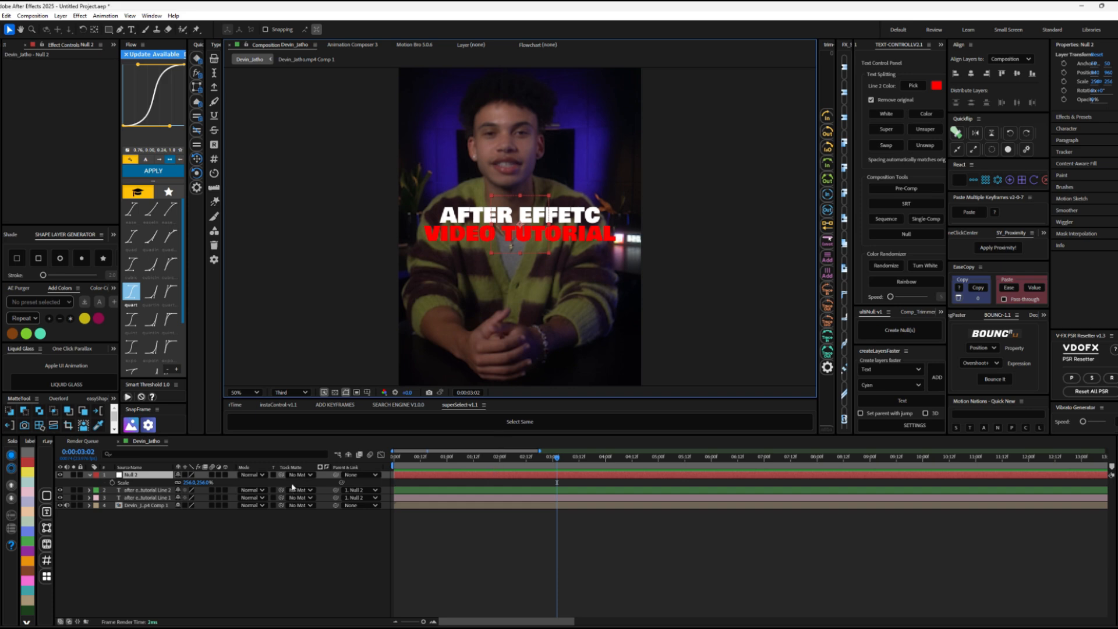
pyautogui.click(90, 475)
# Step: Restore the styled title pre-comps and trim them and the video layer to end at 0:00:03:02
pyautogui.click(446, 519)
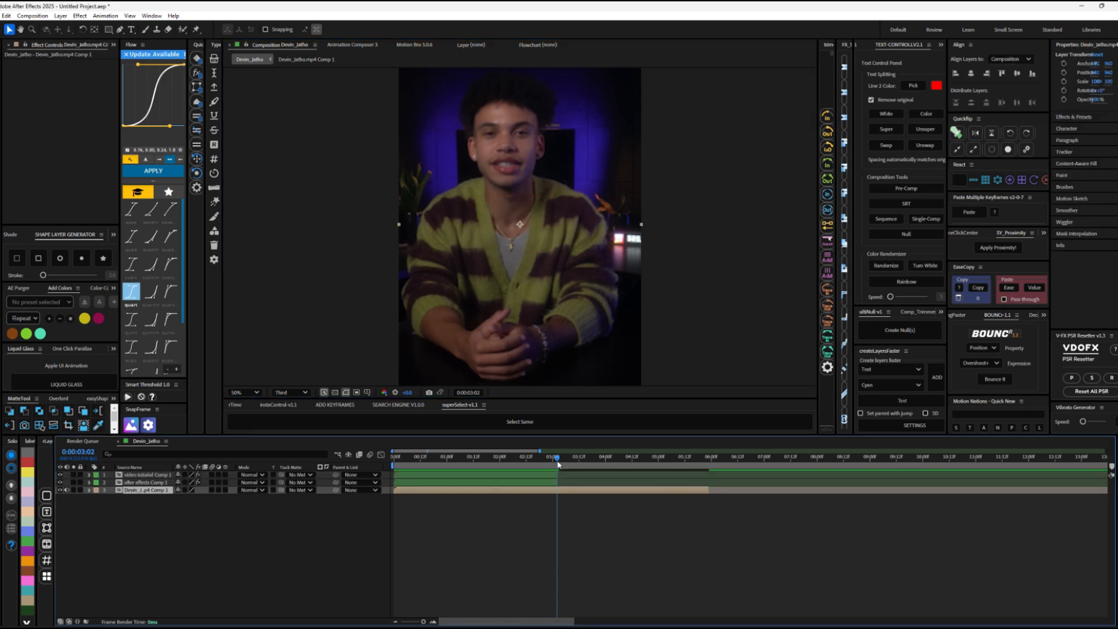
pyautogui.click(534, 516)
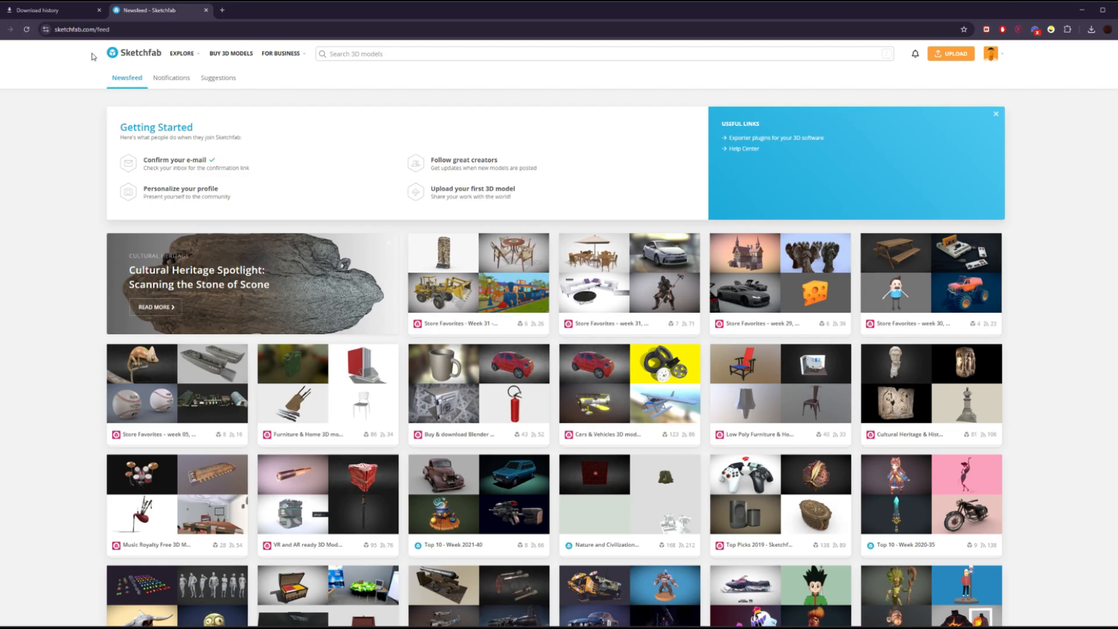
# Step: Search Sketchfab for "ipad obj" and download the iPad Mini 6 2021 model in its original fbx format
pyautogui.click(358, 54)
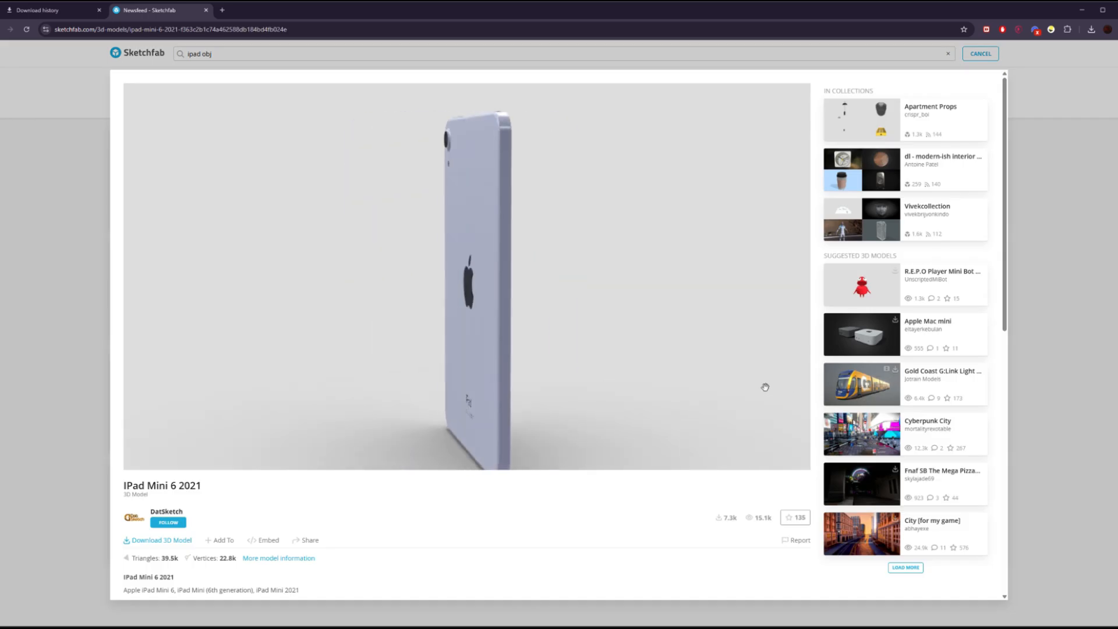
pyautogui.click(180, 546)
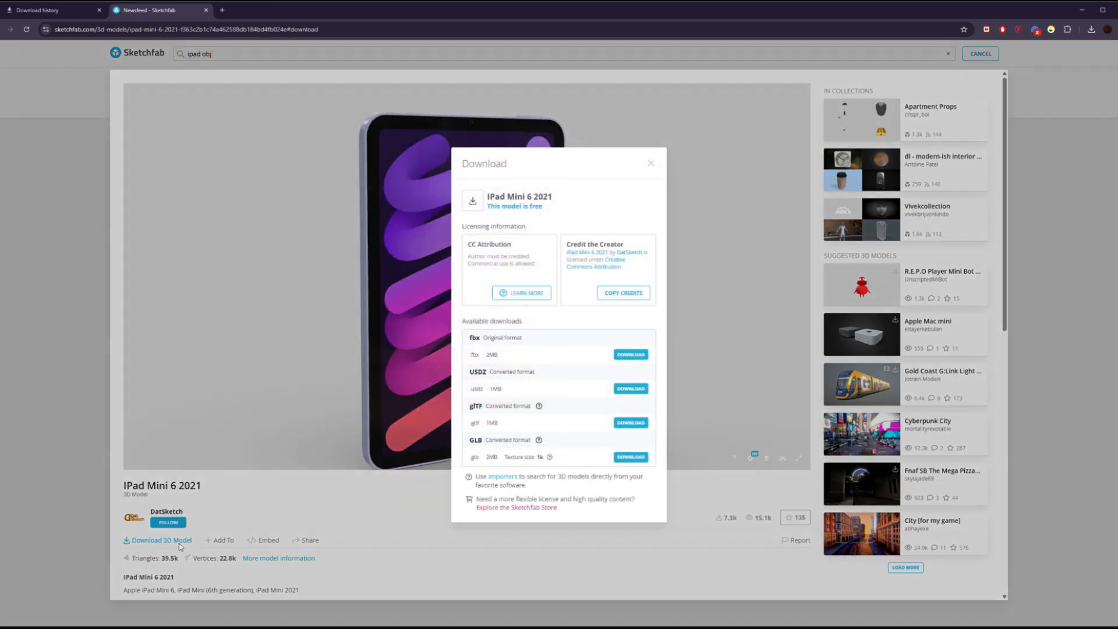
pyautogui.doubleClick(475, 342)
pyautogui.moveTo(480, 338)
pyautogui.mouseDown()
pyautogui.moveTo(451, 345)
pyautogui.moveTo(479, 337)
pyautogui.mouseUp()
pyautogui.click(630, 354)
# Step: Extract the downloaded iPad archive and the iPadMini6BYDATSKETCH.rar file inside its source folder
pyautogui.click(1106, 33)
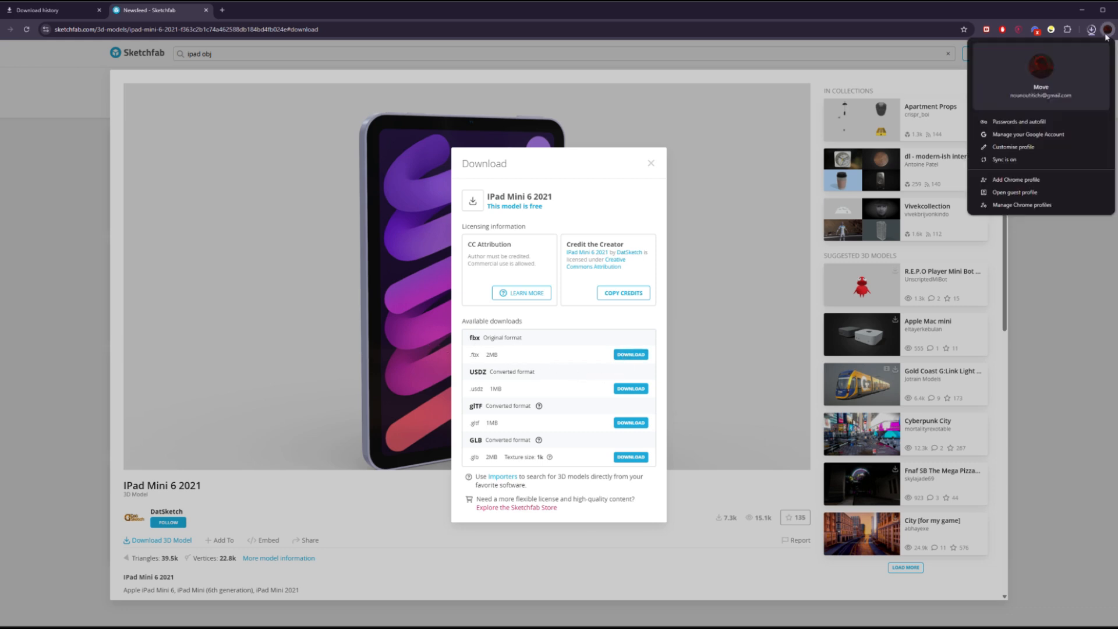
pyautogui.click(1091, 31)
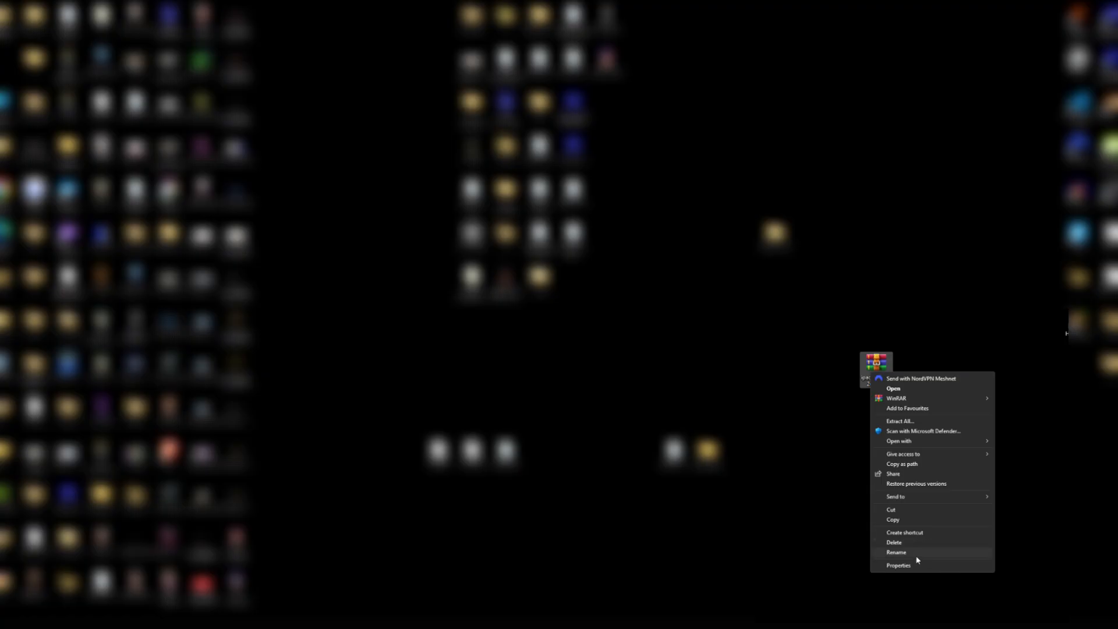
pyautogui.click(876, 424)
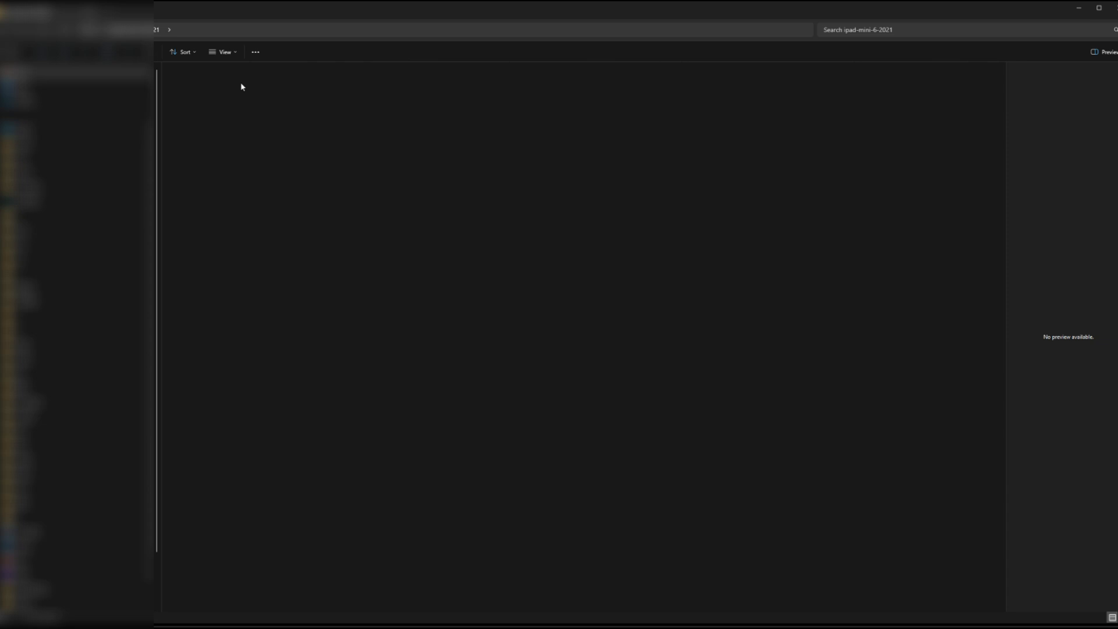
pyautogui.click(236, 84)
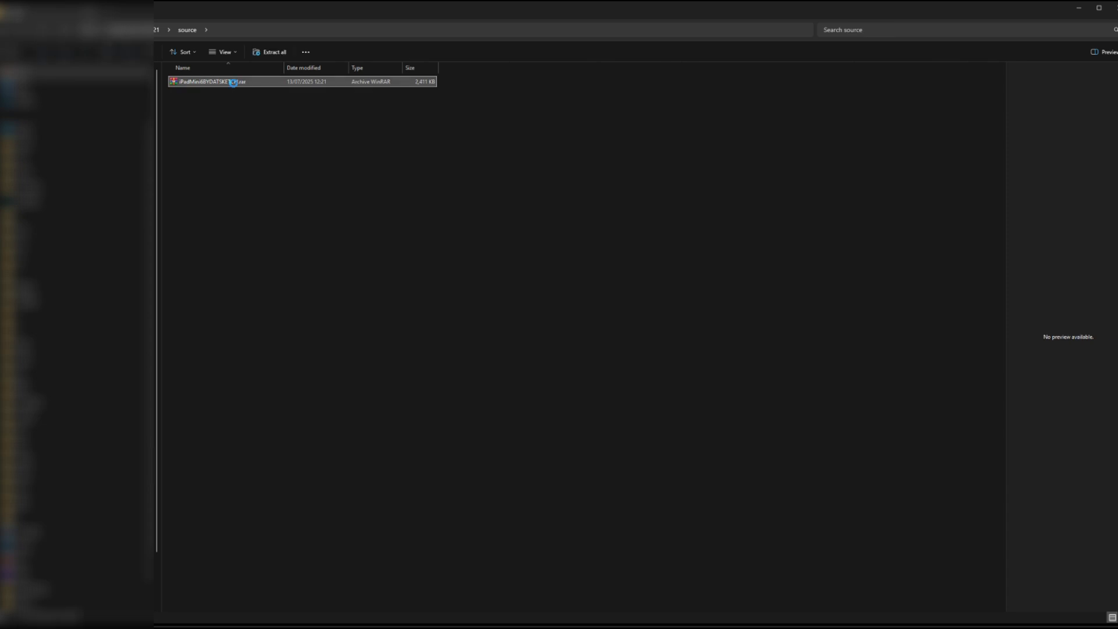
pyautogui.rightClick(233, 82)
pyautogui.click(249, 133)
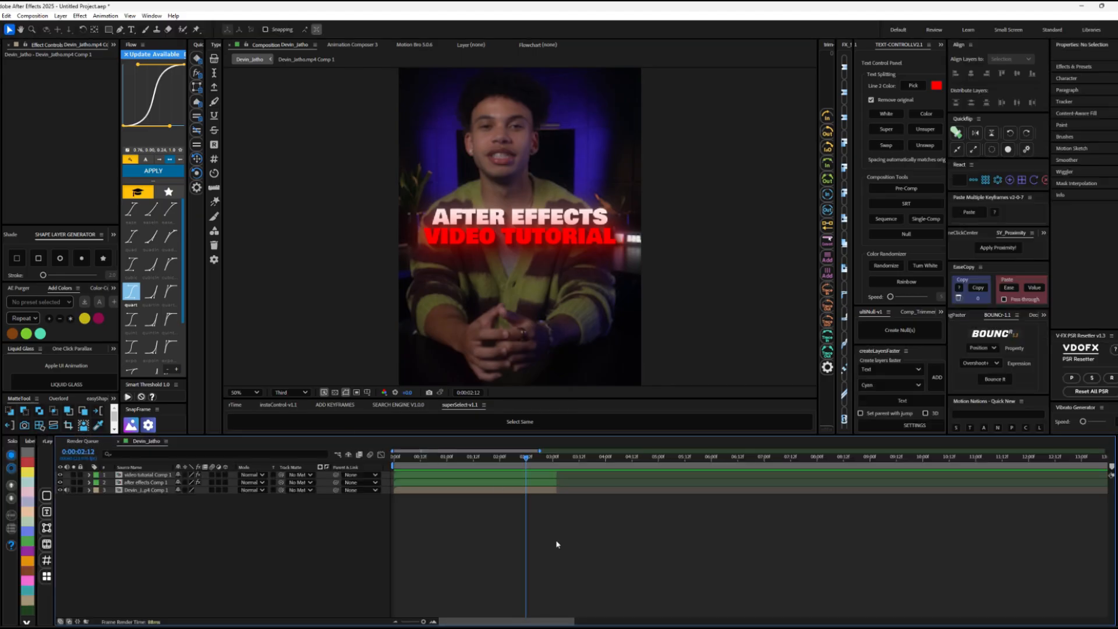
# Step: Switch back to After Effects, add a new solid above the title pre-comps and apply the Element effect to it
pyautogui.hotkey('ctrl', 'y')
pyautogui.press('Return')
pyautogui.hotkey('ctrl', 'space')
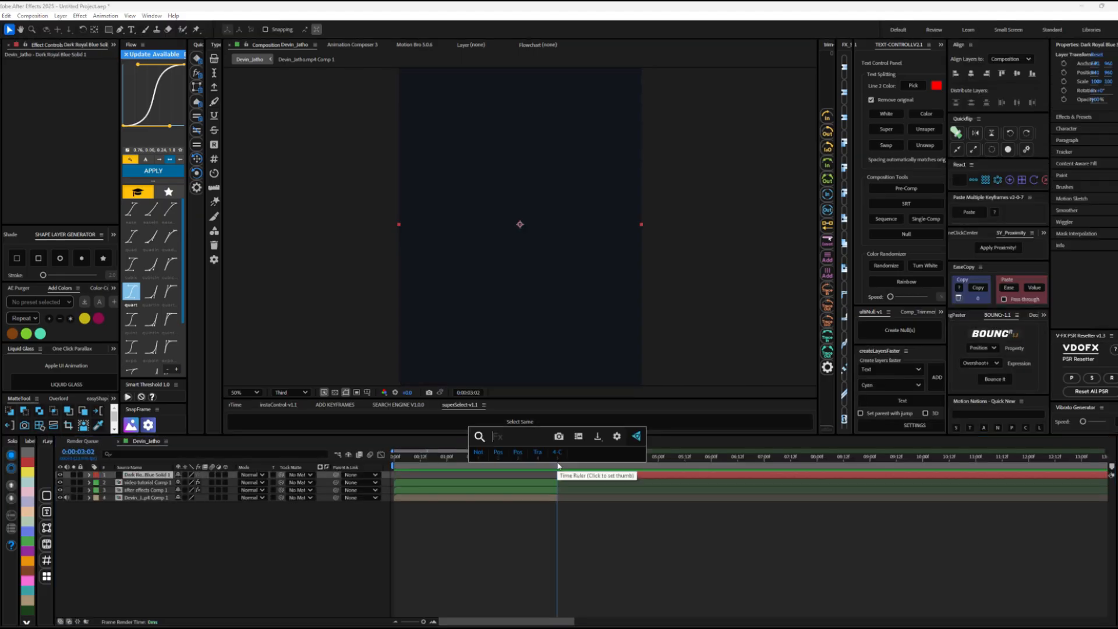
pyautogui.write('elem')
pyautogui.press('Return')
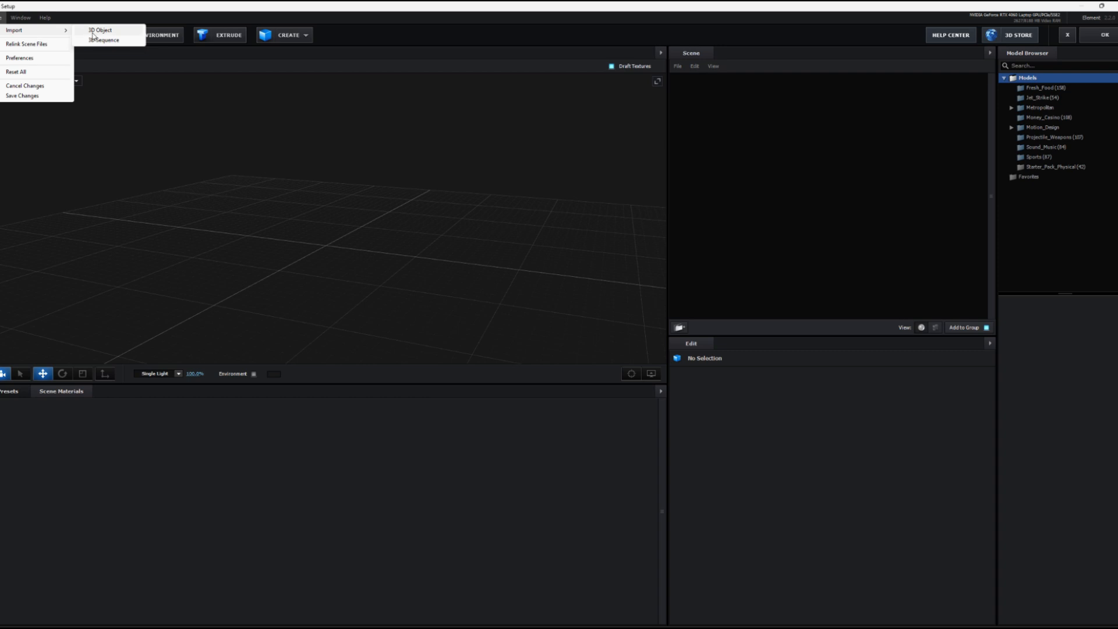
# Step: Import ipadmini6.obj as a 3D object into the Element scene, accepting the import settings
pyautogui.click(94, 36)
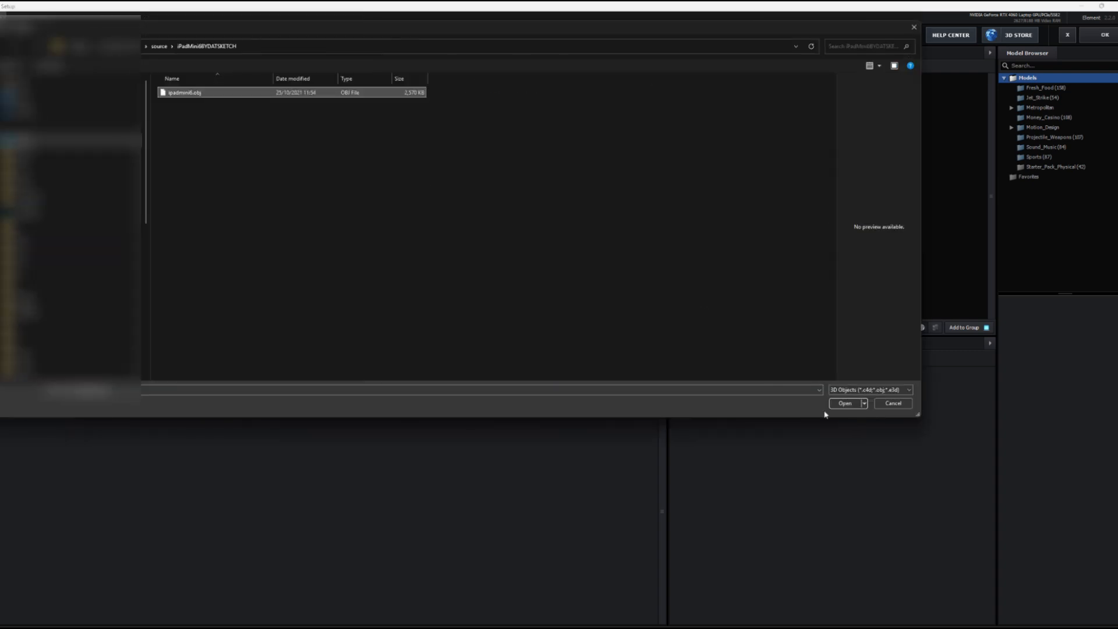
pyautogui.click(844, 403)
pyautogui.click(622, 404)
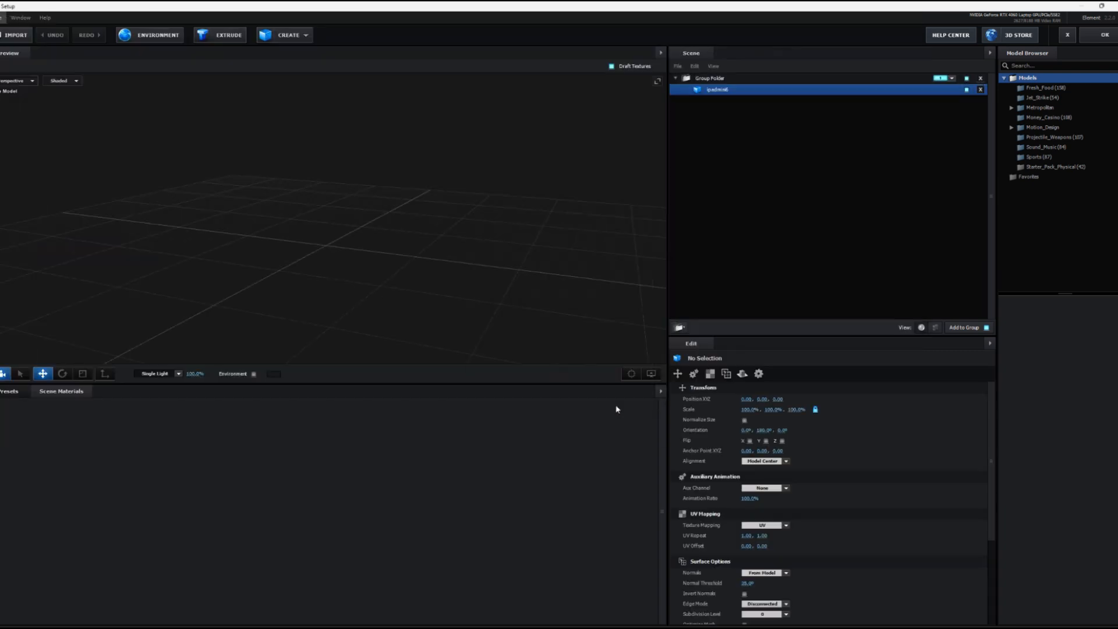
# Step: Normalize the iPad model's size and rotate it about its X axis
pyautogui.click(744, 420)
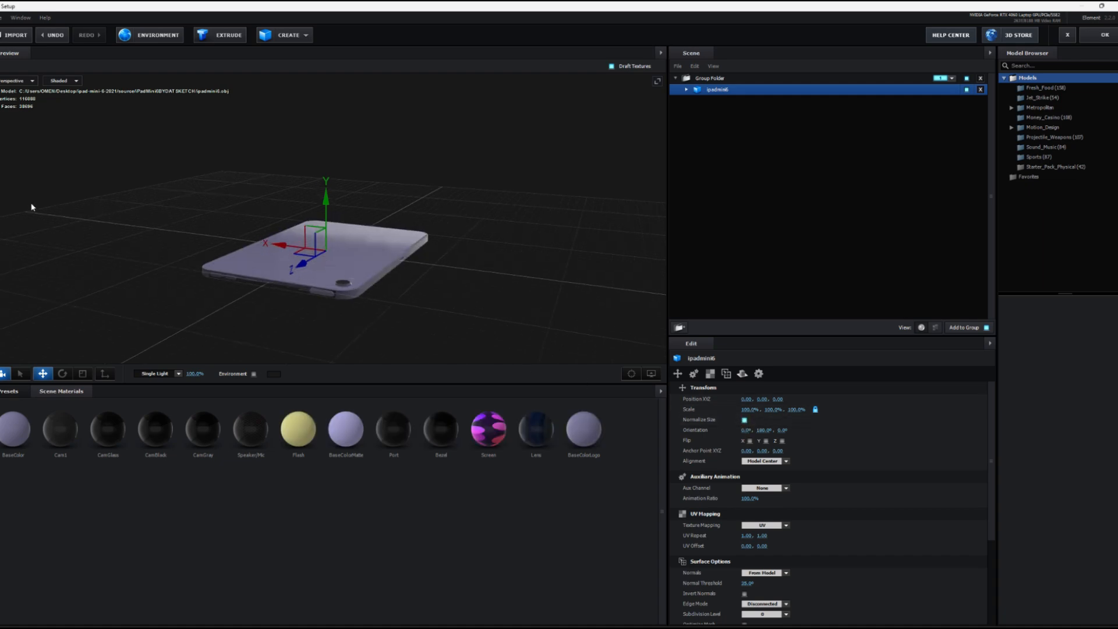
pyautogui.click(63, 374)
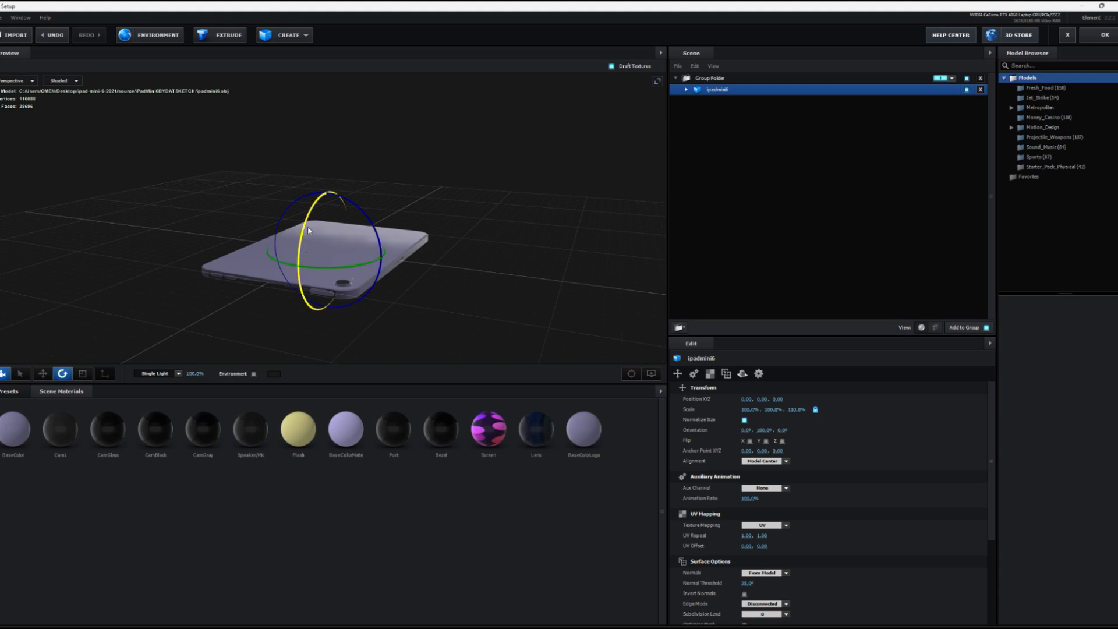
pyautogui.moveTo(300, 250); pyautogui.dragTo(344, 156)
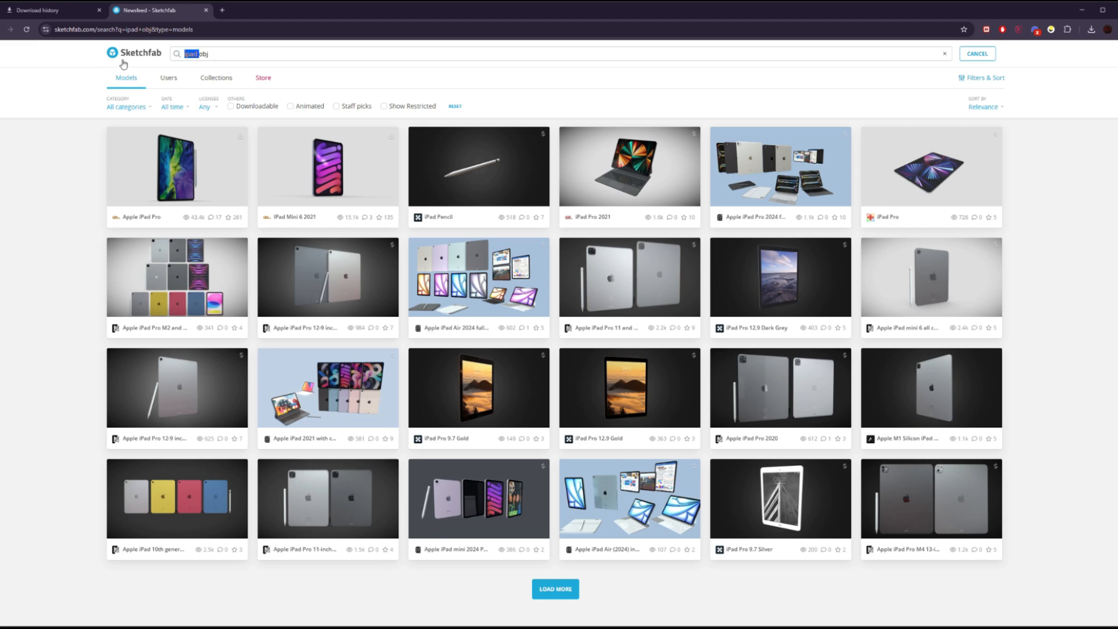
# Step: Search Sketchfab for "crumble paper" and download the free Crumpled Up Paper model in GLB format
pyautogui.write('paper')
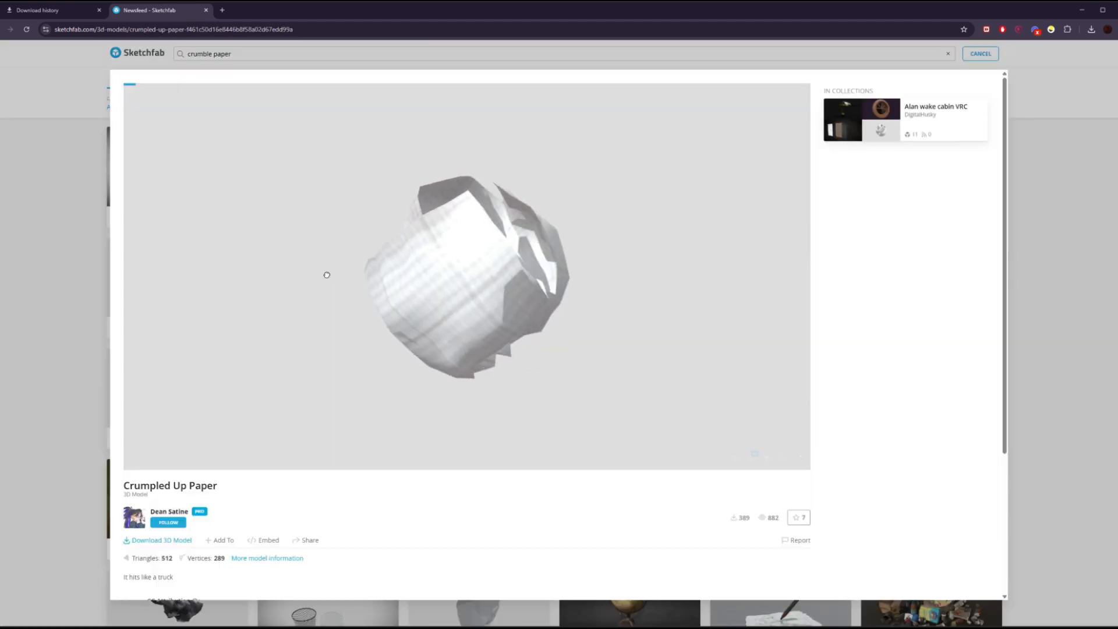
pyautogui.moveTo(324, 269); pyautogui.dragTo(163, 497)
pyautogui.click(168, 540)
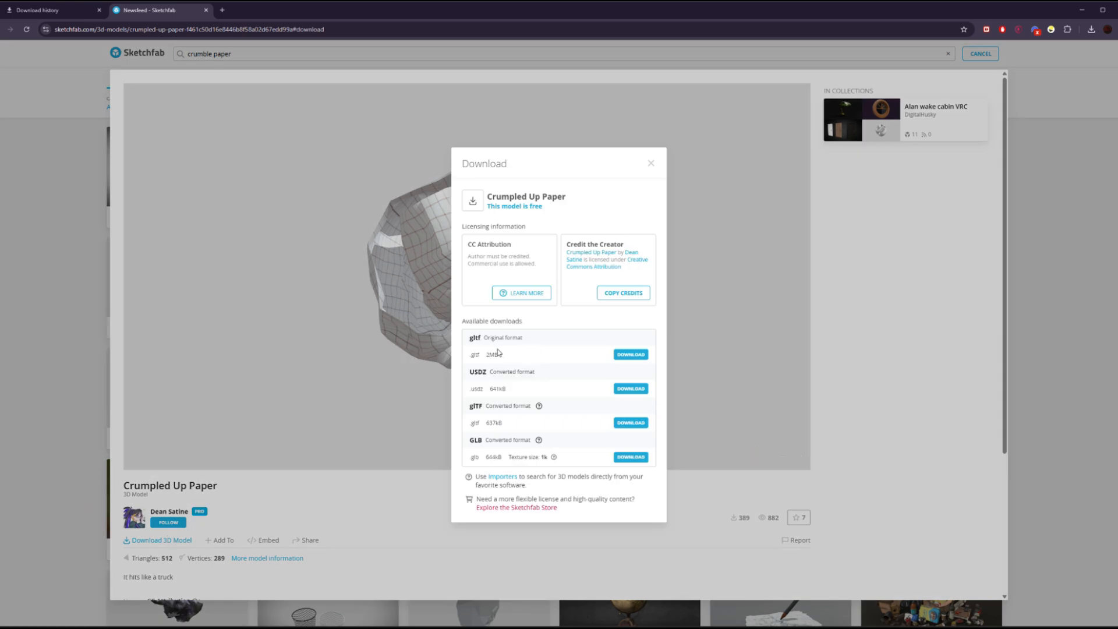
pyautogui.click(630, 457)
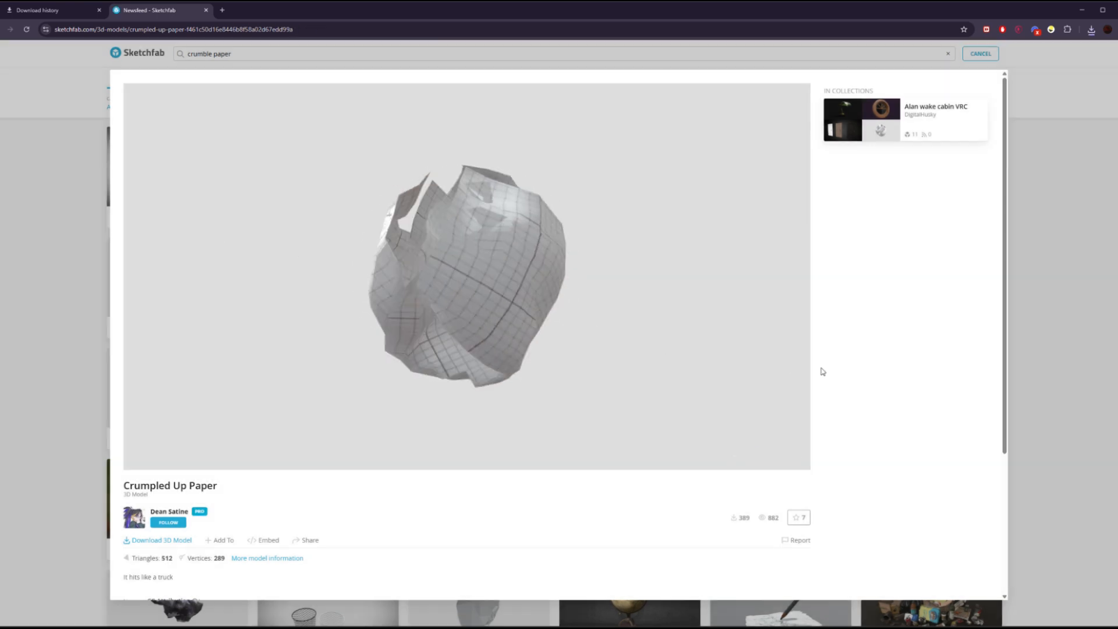
pyautogui.moveTo(266, 331); pyautogui.dragTo(345, 279)
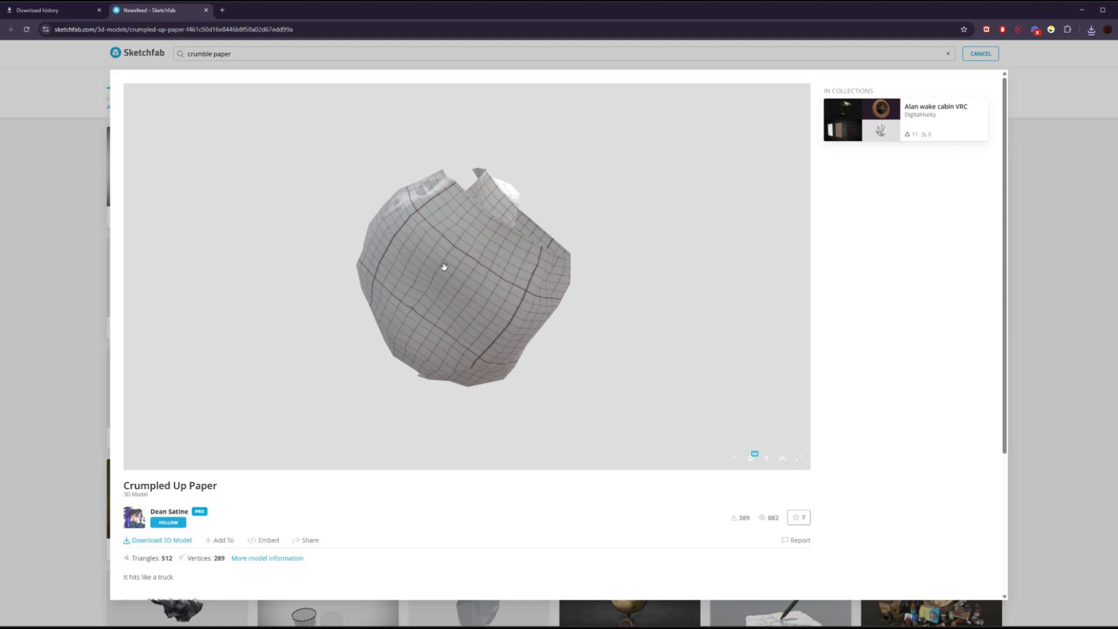
pyautogui.moveTo(453, 258); pyautogui.dragTo(717, 194)
pyautogui.click(1092, 31)
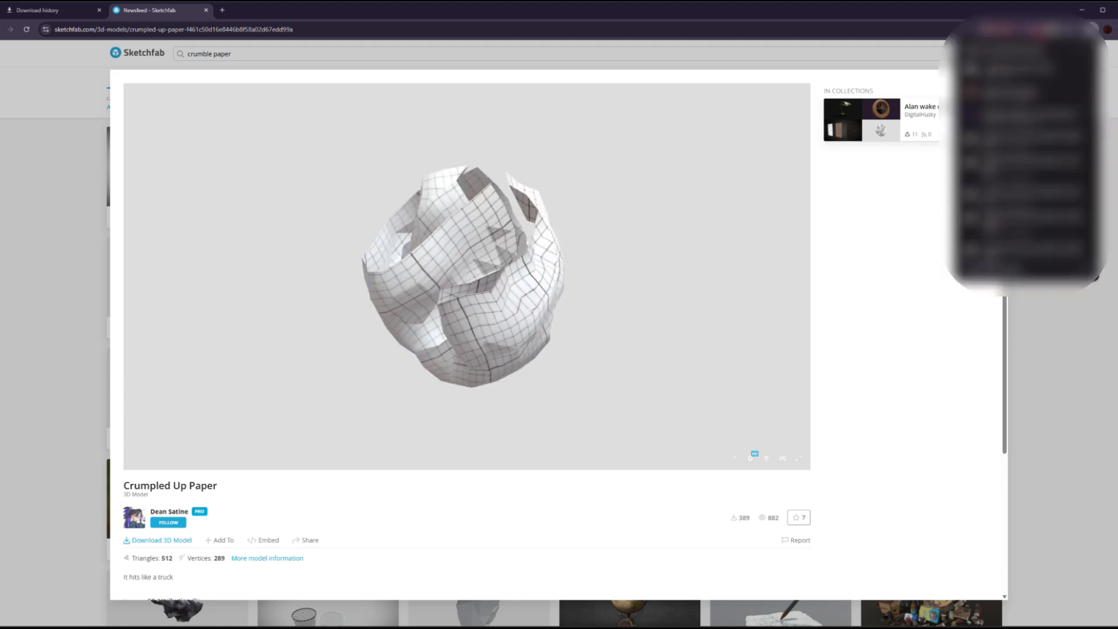
# Step: Open Blender and import crumpled_up_paper.glb from the Downloads folder as a glTF 2.0 model
pyautogui.press('super+d')
pyautogui.doubleClick(1110, 107)
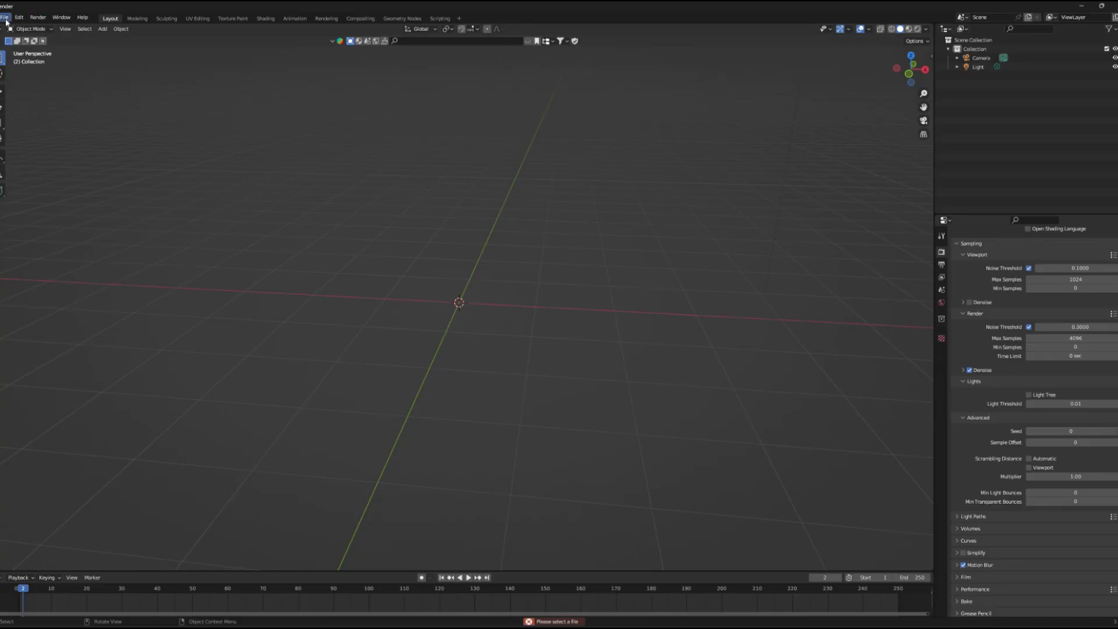
pyautogui.click(5, 17)
pyautogui.moveTo(41, 138)
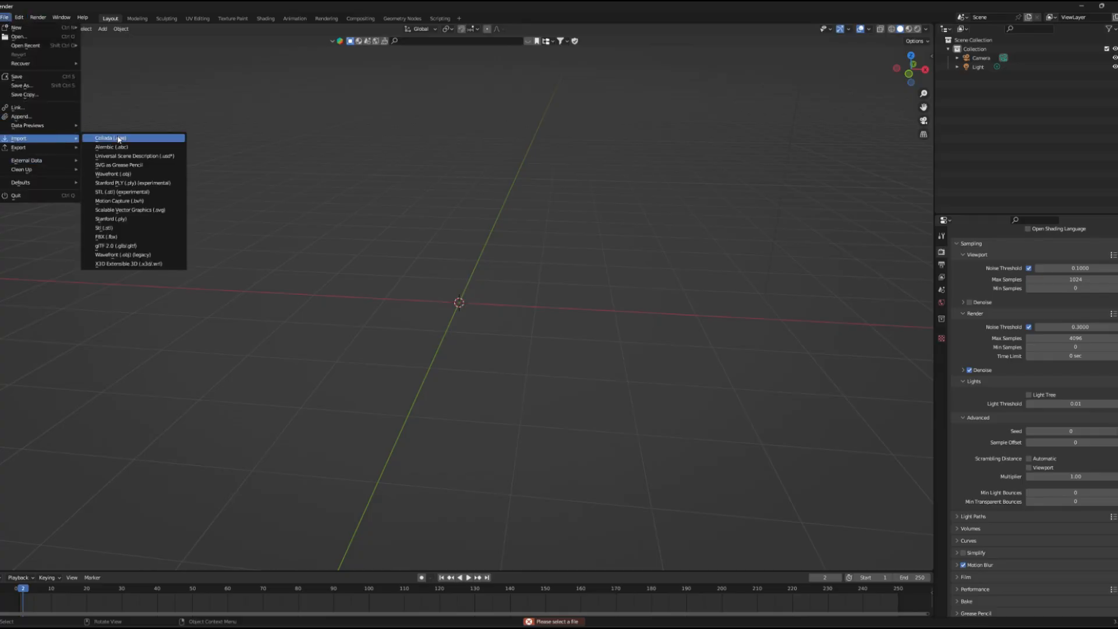
pyautogui.click(119, 246)
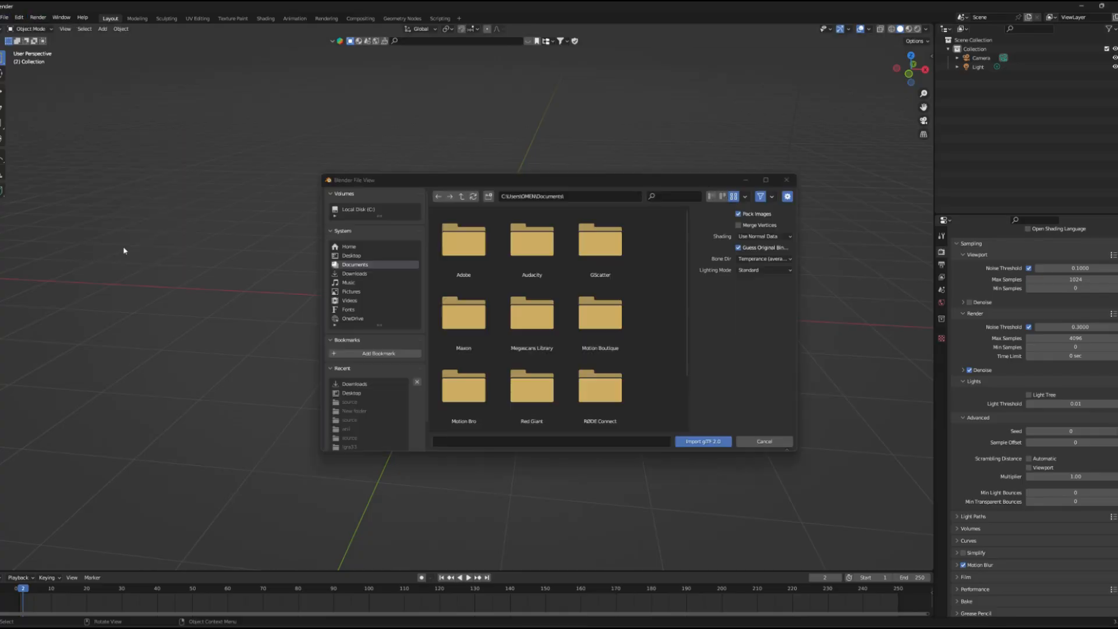
pyautogui.click(352, 273)
pyautogui.scroll(-3, 524, 331)
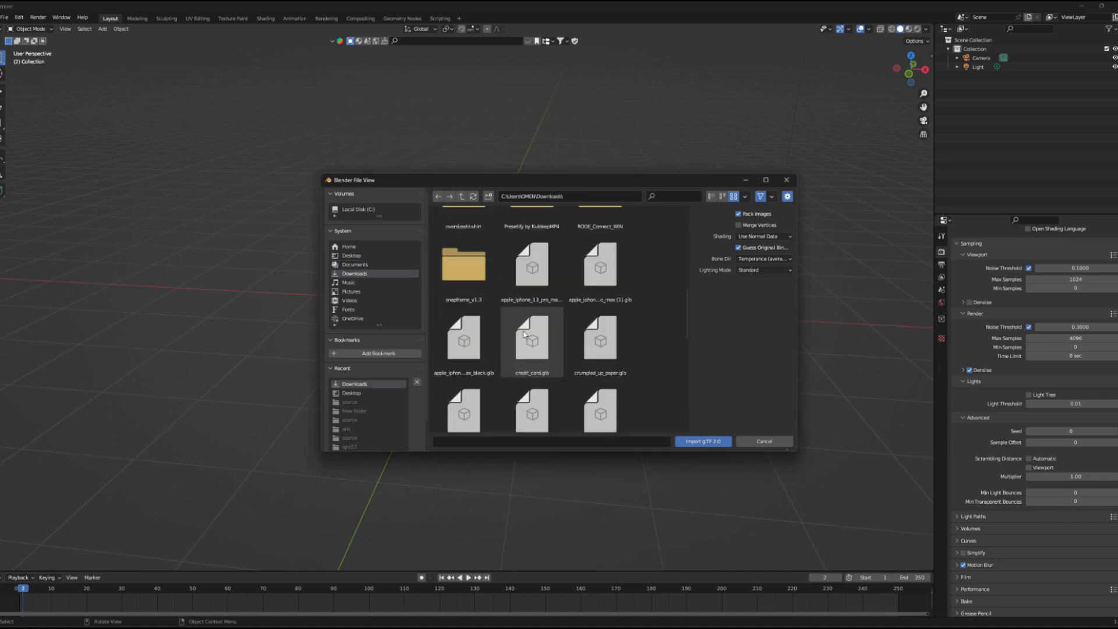
pyautogui.scroll(-2, 524, 334)
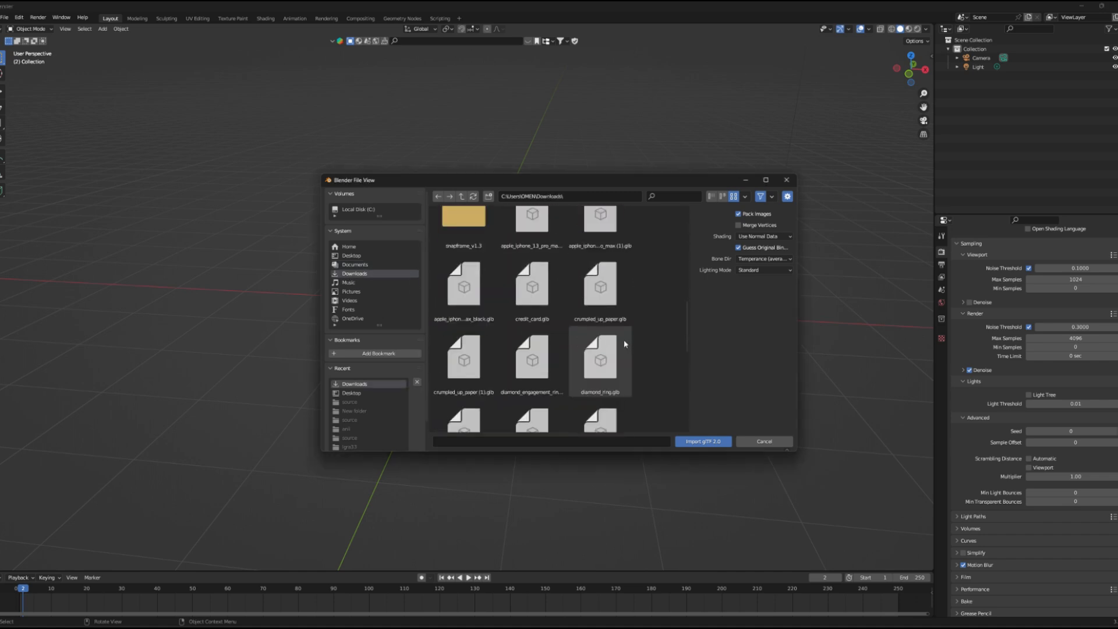
pyautogui.click(628, 319)
pyautogui.click(703, 441)
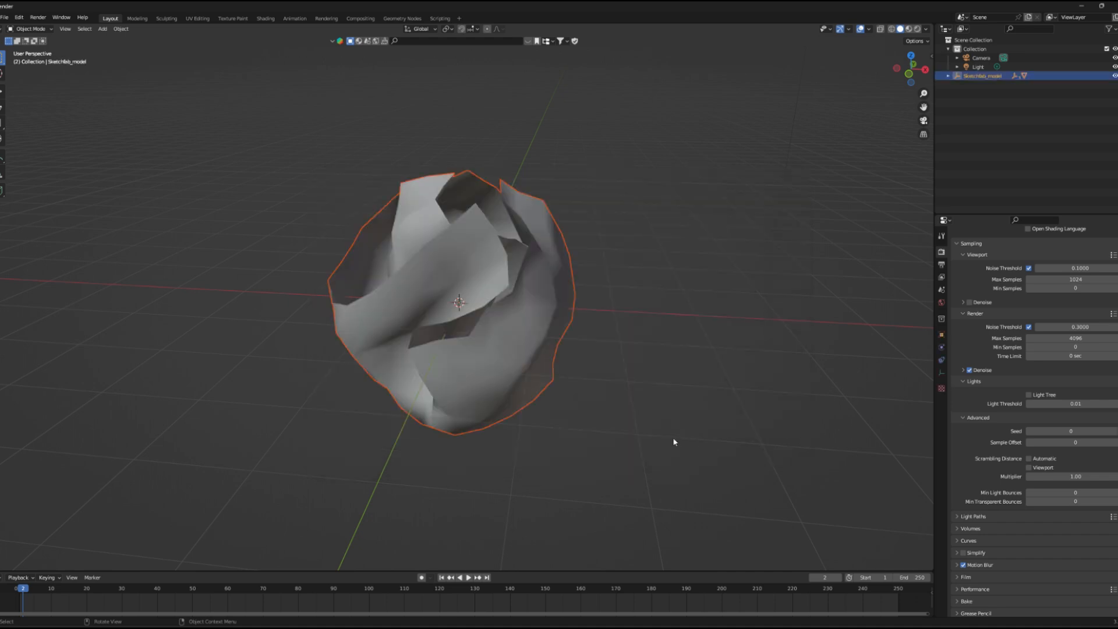
# Step: Export the crumpled paper model as a Wavefront OBJ named untitled.obj into the Downloads folder
pyautogui.scroll(-4, 585, 387)
pyautogui.scroll(2, 524, 326)
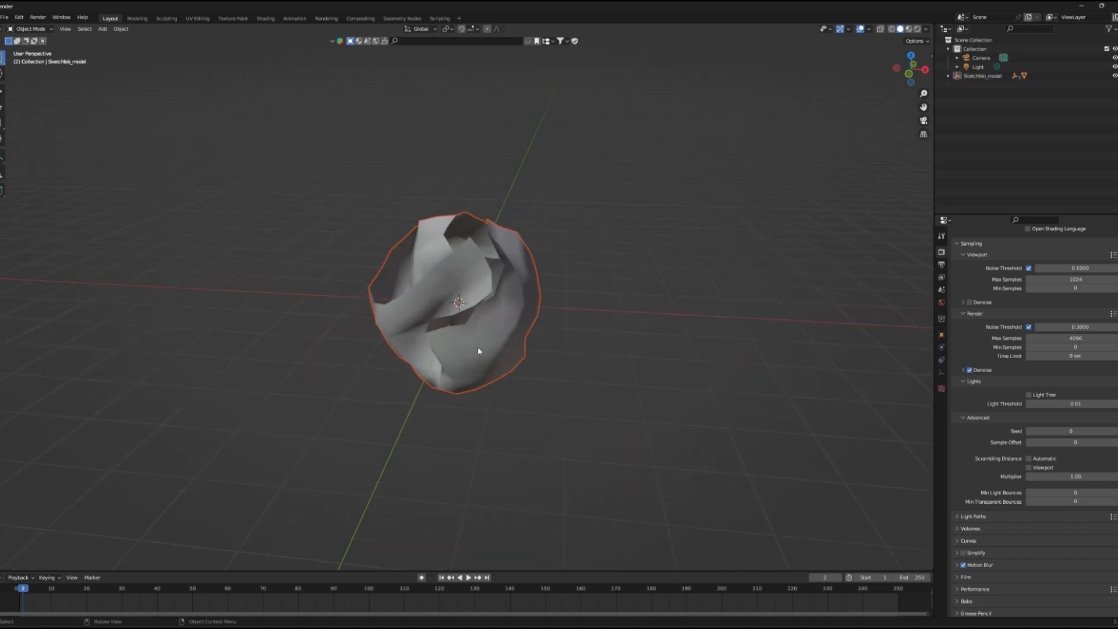
pyautogui.click(5, 16)
pyautogui.moveTo(40, 147)
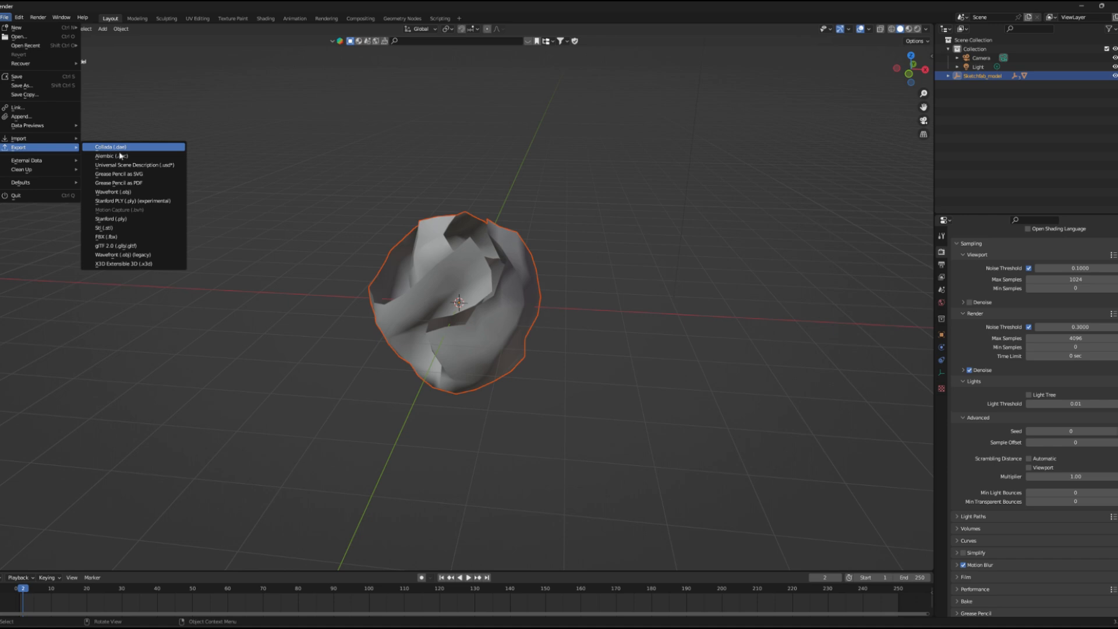
pyautogui.click(119, 191)
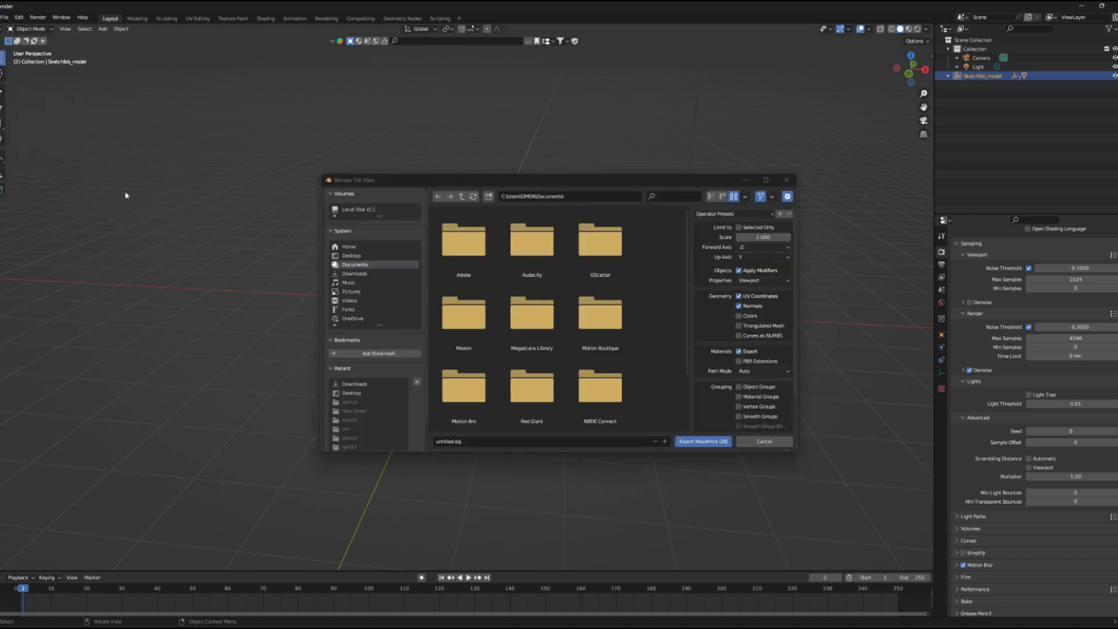
pyautogui.click(440, 440)
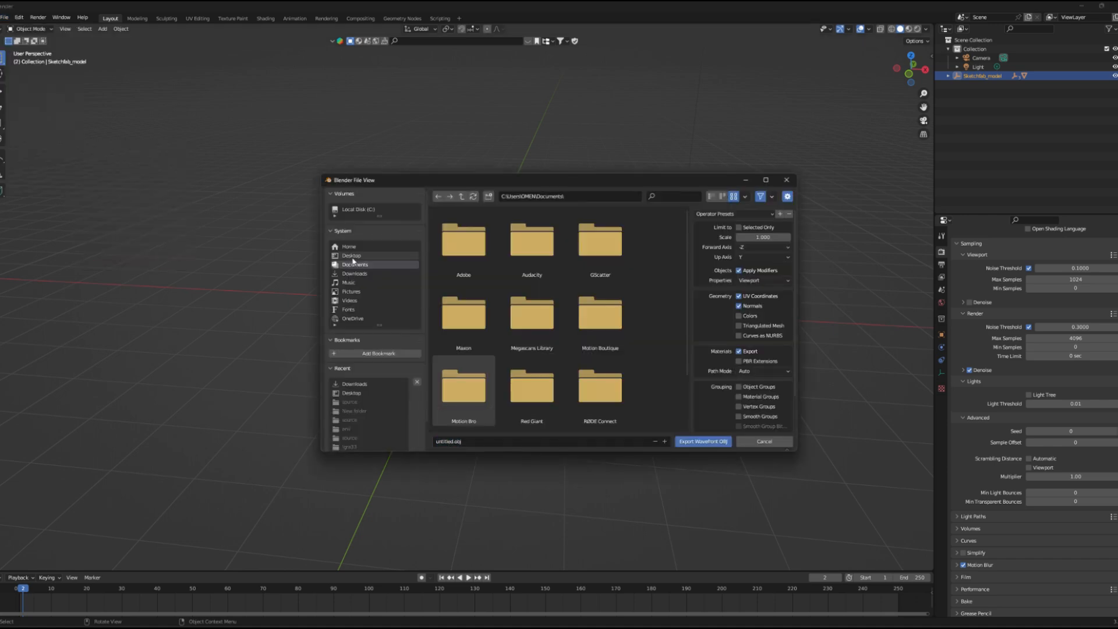
pyautogui.click(349, 282)
pyautogui.click(694, 441)
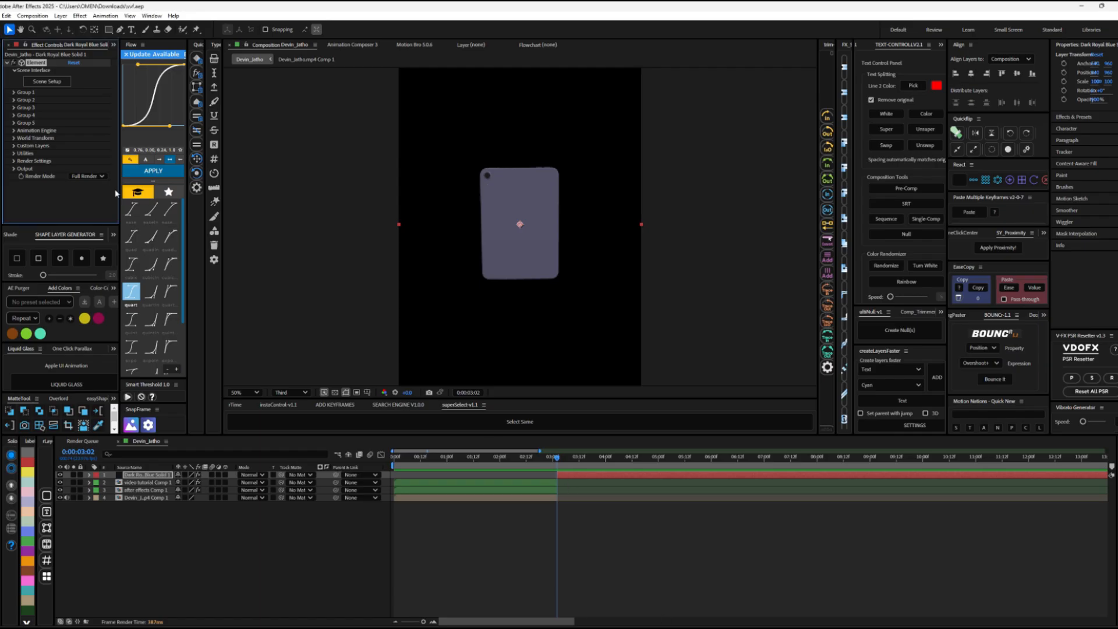
# Step: Switch back to After Effects, reopen the Element scene setup and import untitled.obj from Downloads as a 3D object, accepting the import settings
pyautogui.click(47, 81)
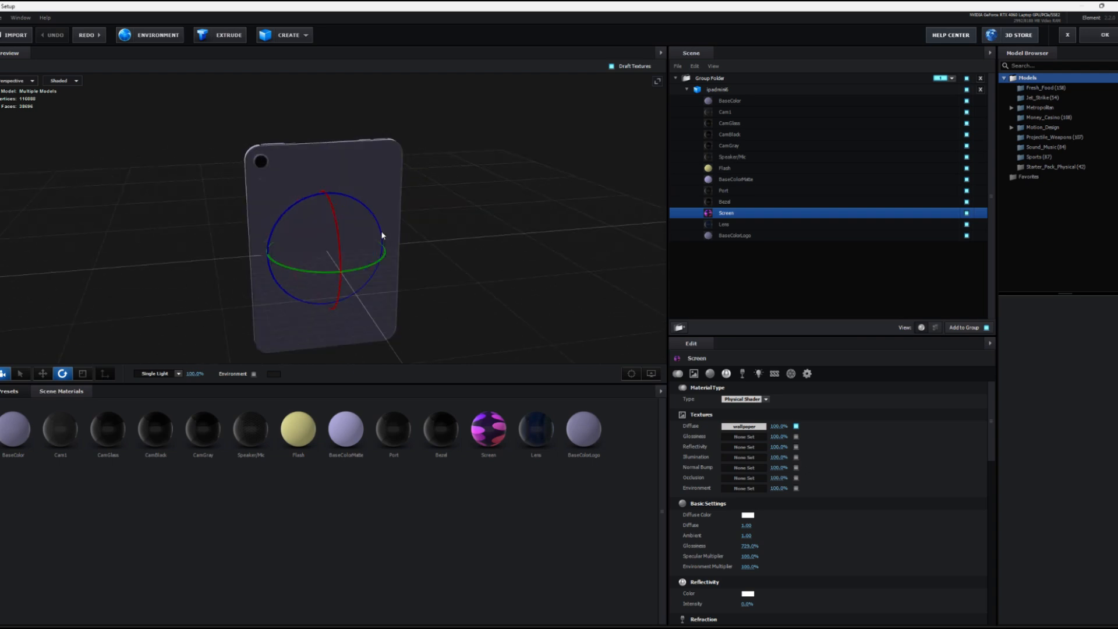
pyautogui.moveTo(419, 247); pyautogui.dragTo(499, 244)
pyautogui.click(1, 18)
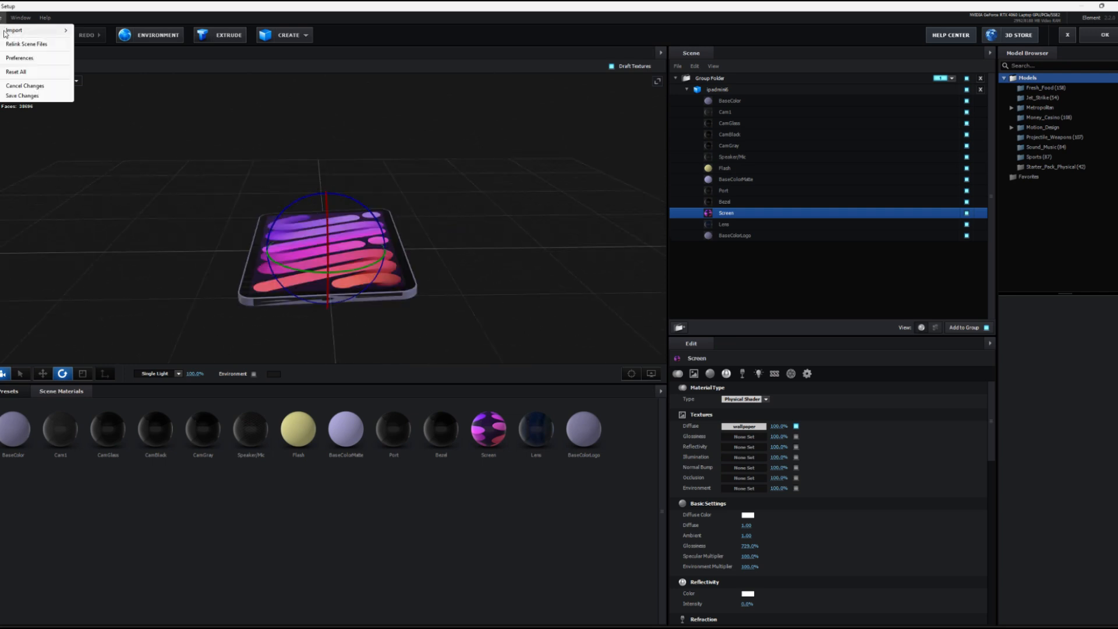
pyautogui.moveTo(5, 33)
pyautogui.click(111, 31)
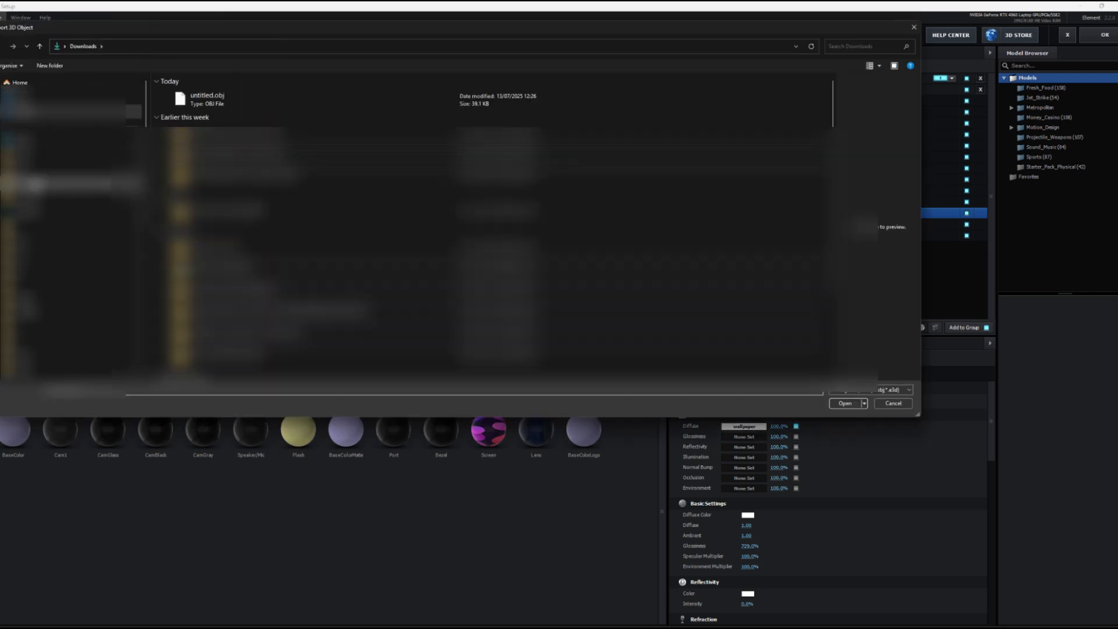
pyautogui.click(207, 99)
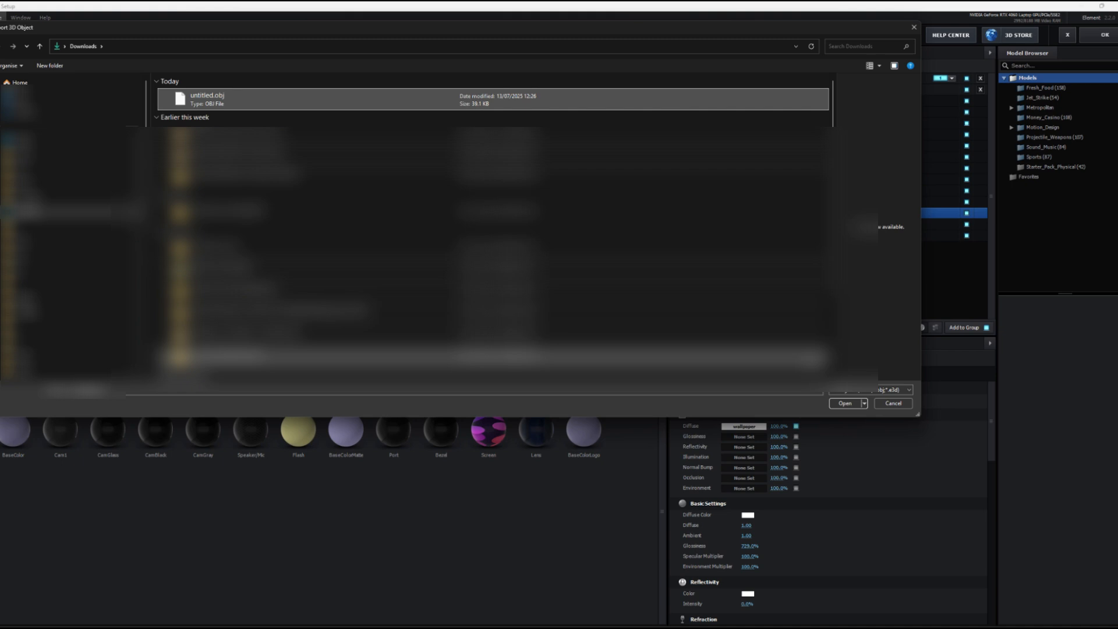
pyautogui.click(845, 402)
pyautogui.click(614, 406)
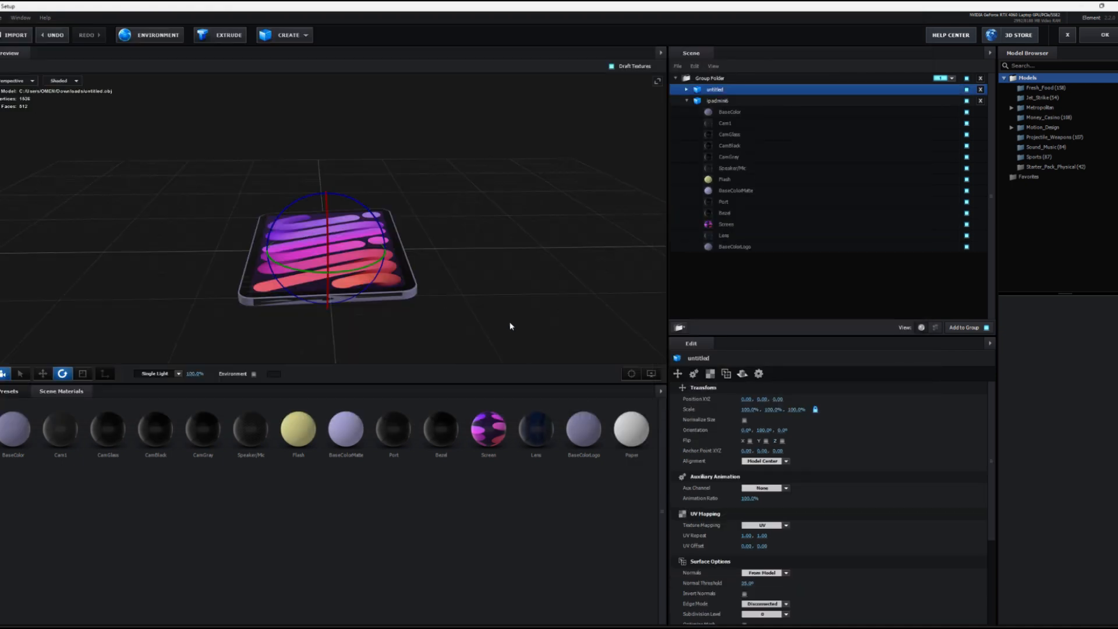
# Step: Normalize the size of the imported crumpled paper model
pyautogui.moveTo(510, 325); pyautogui.dragTo(344, 321)
pyautogui.click(743, 420)
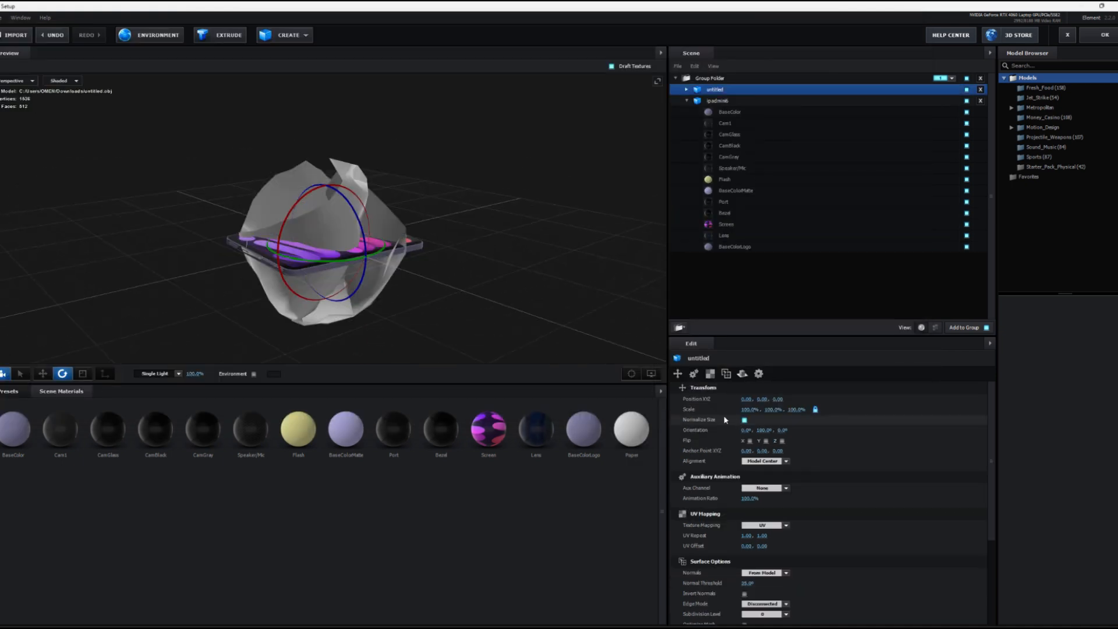
pyautogui.scroll(3, 427, 309)
# Step: Scale the crumpled paper uniformly to about 20% and position it above one end of the iPad
pyautogui.click(42, 373)
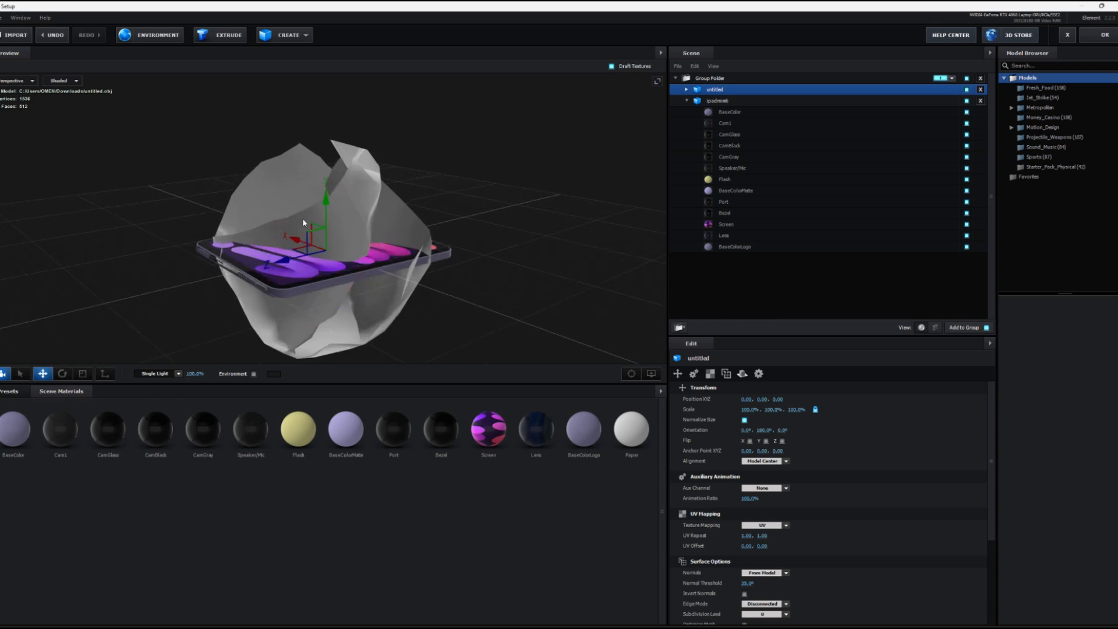
pyautogui.moveTo(325, 239); pyautogui.dragTo(320, 118)
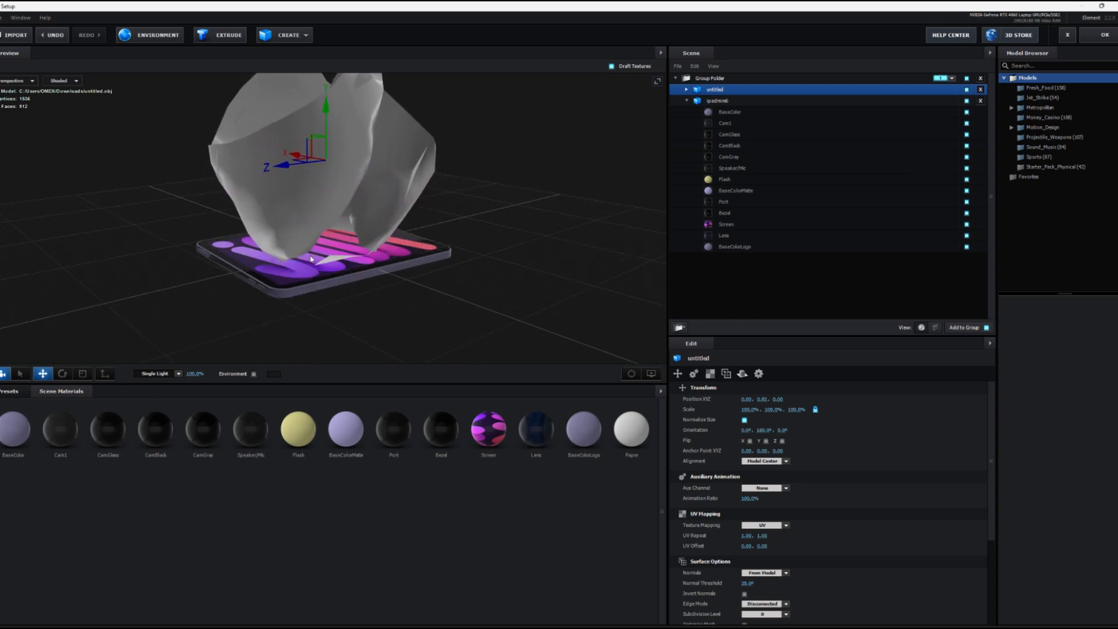
pyautogui.moveTo(746, 410); pyautogui.dragTo(654, 403)
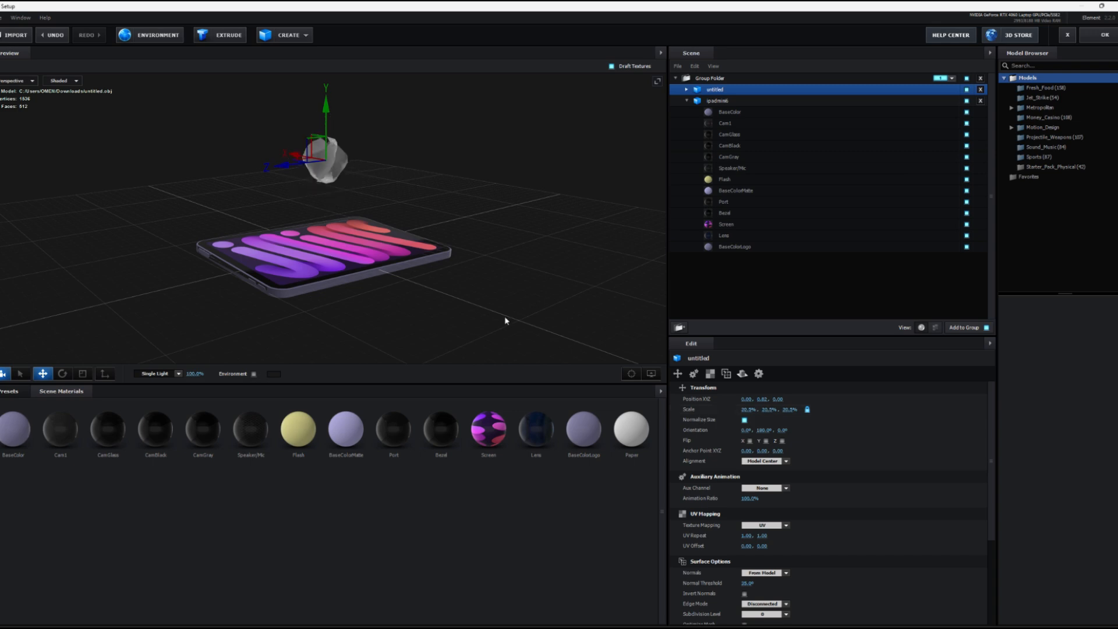
pyautogui.moveTo(505, 320); pyautogui.dragTo(433, 263)
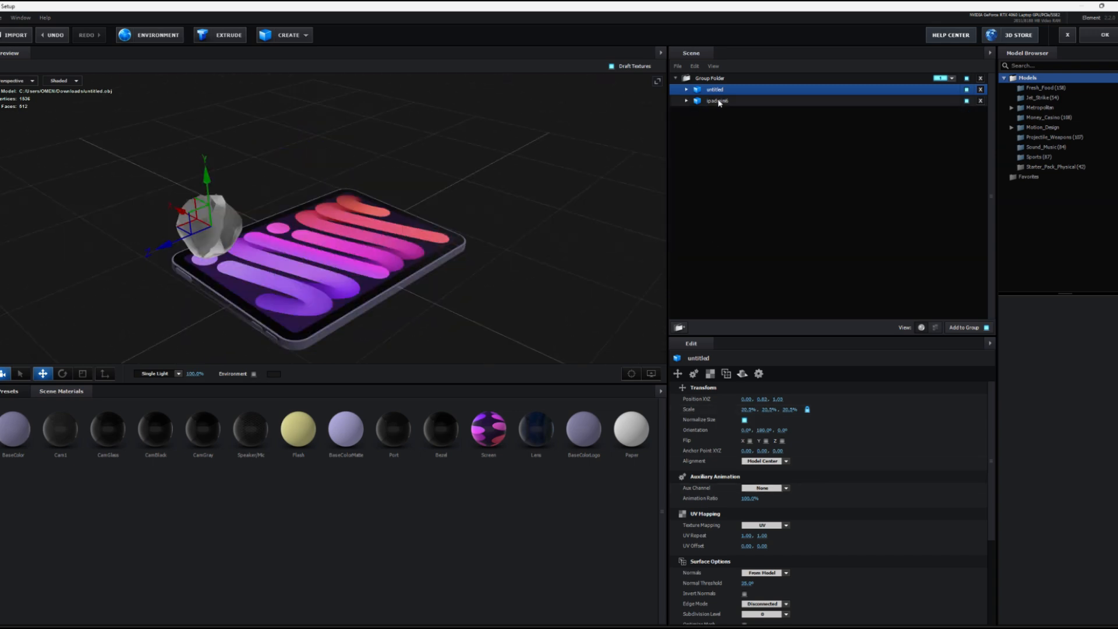
# Step: Assign the iPad model to auxiliary animation Channel 1 and the crumpled paper model to Channel 2
pyautogui.click(717, 100)
pyautogui.click(756, 488)
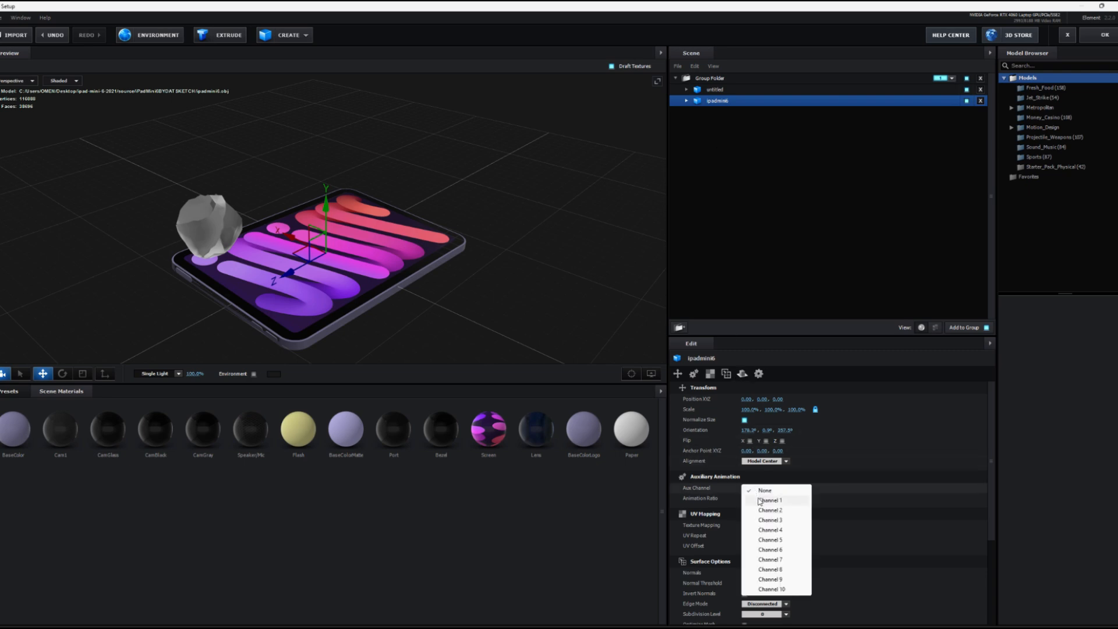
pyautogui.click(759, 501)
pyautogui.click(750, 90)
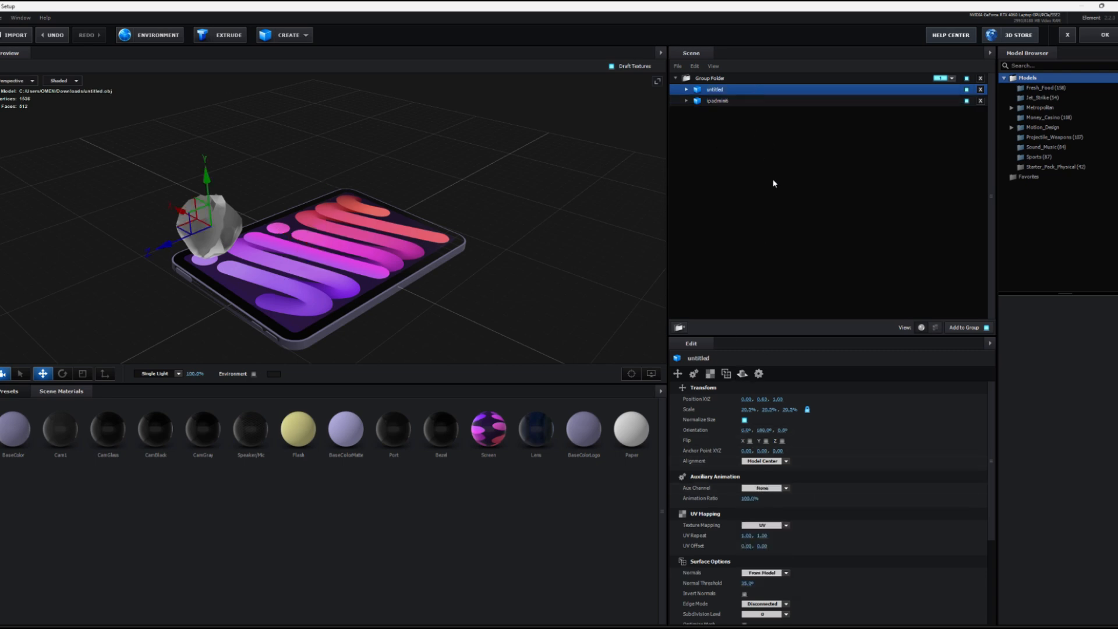
pyautogui.click(755, 488)
pyautogui.click(759, 513)
pyautogui.moveTo(355, 274); pyautogui.dragTo(280, 238)
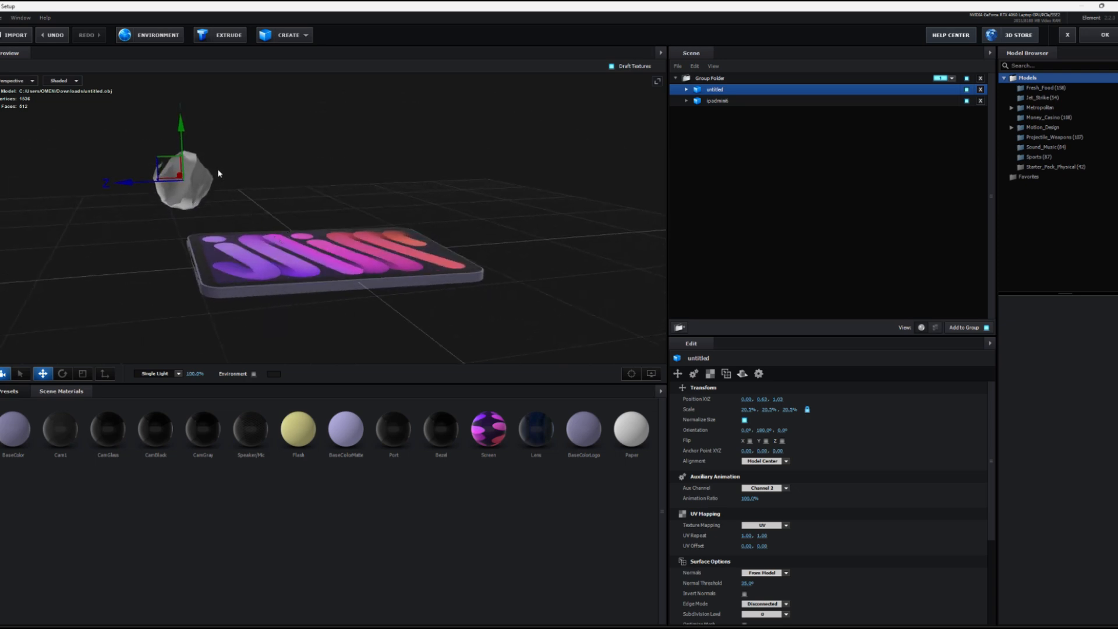
pyautogui.moveTo(193, 156); pyautogui.dragTo(304, 189)
pyautogui.moveTo(217, 222); pyautogui.dragTo(241, 239)
pyautogui.moveTo(261, 256)
pyautogui.mouseDown()
pyautogui.moveTo(322, 242)
pyautogui.moveTo(326, 223)
pyautogui.moveTo(311, 247)
pyautogui.moveTo(155, 232)
pyautogui.moveTo(375, 238)
pyautogui.moveTo(429, 274)
pyautogui.mouseUp()
pyautogui.scroll(3, 326, 223)
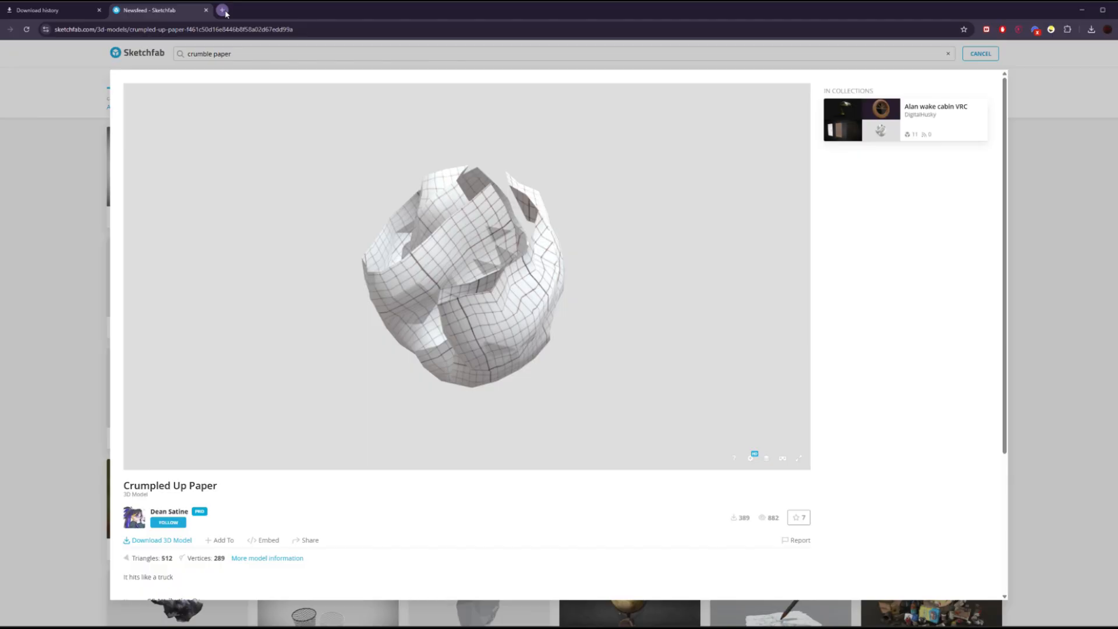
# Step: In a new browser tab, search Google Images for "square paper texture" and copy the beige Freepik notebook-grid image
pyautogui.hotkey('ctrl', 't')
pyautogui.write('pepr texture')
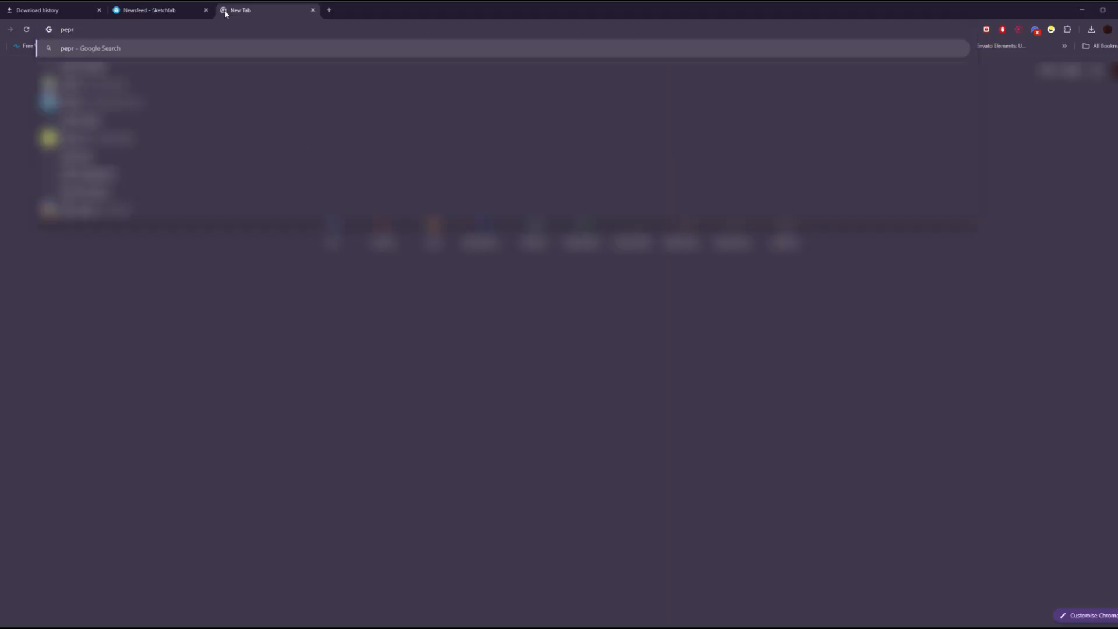
pyautogui.press('Return')
pyautogui.click(149, 103)
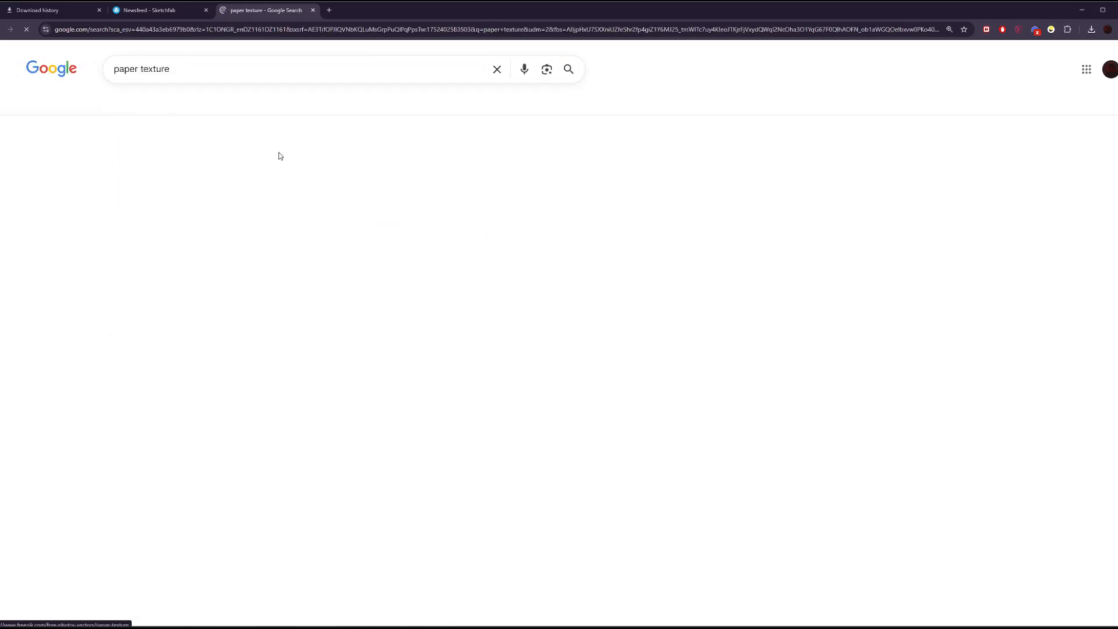
pyautogui.scroll(-10, 118, 209)
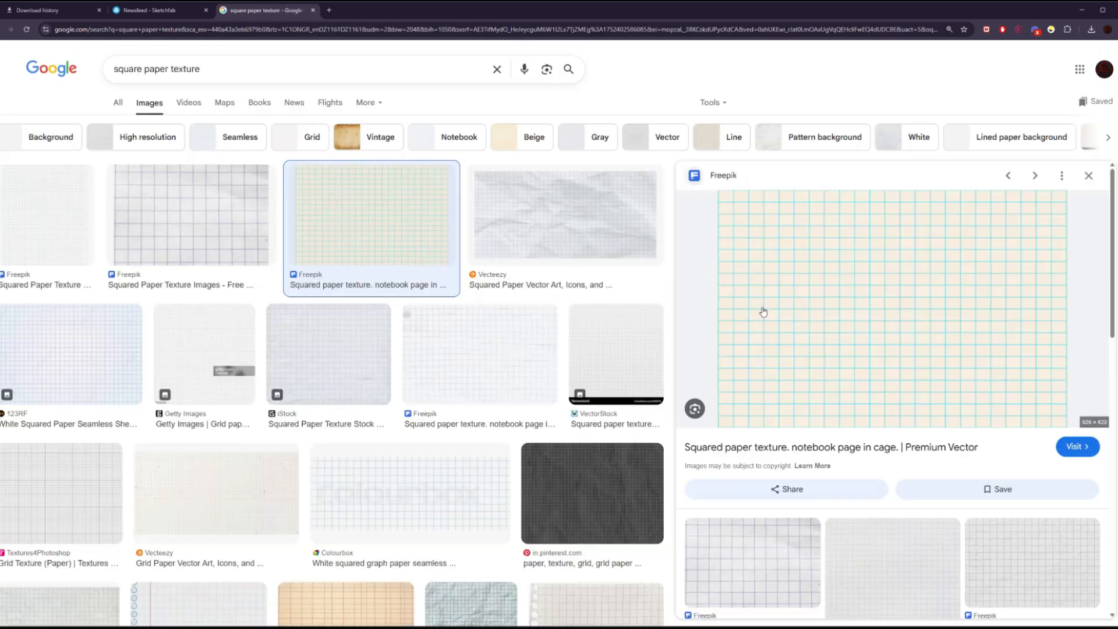
pyautogui.rightClick(833, 306)
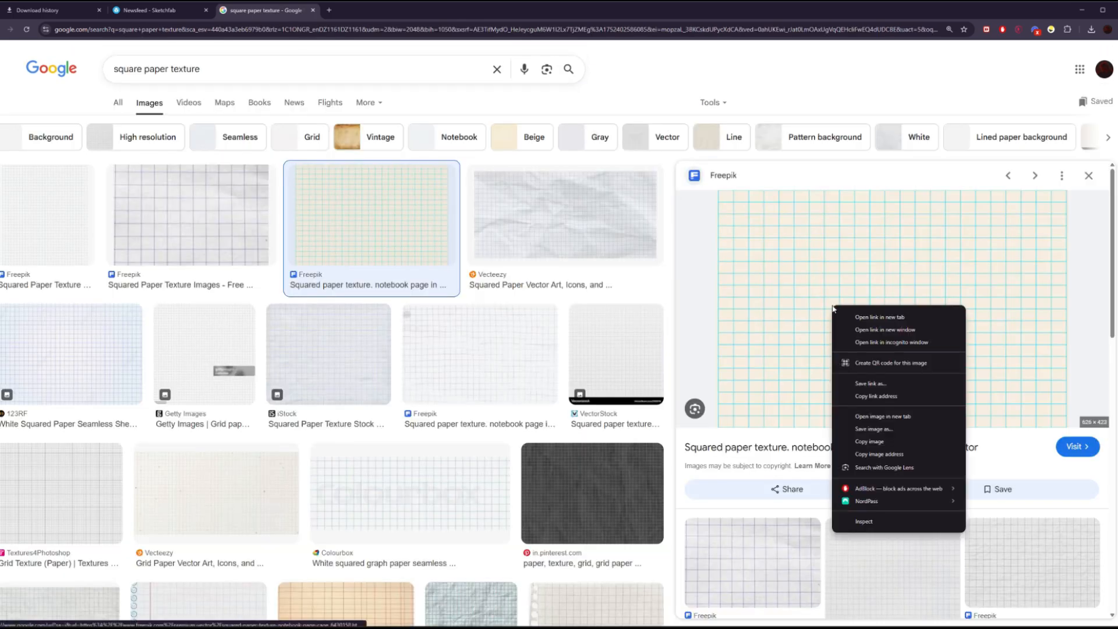
pyautogui.click(877, 440)
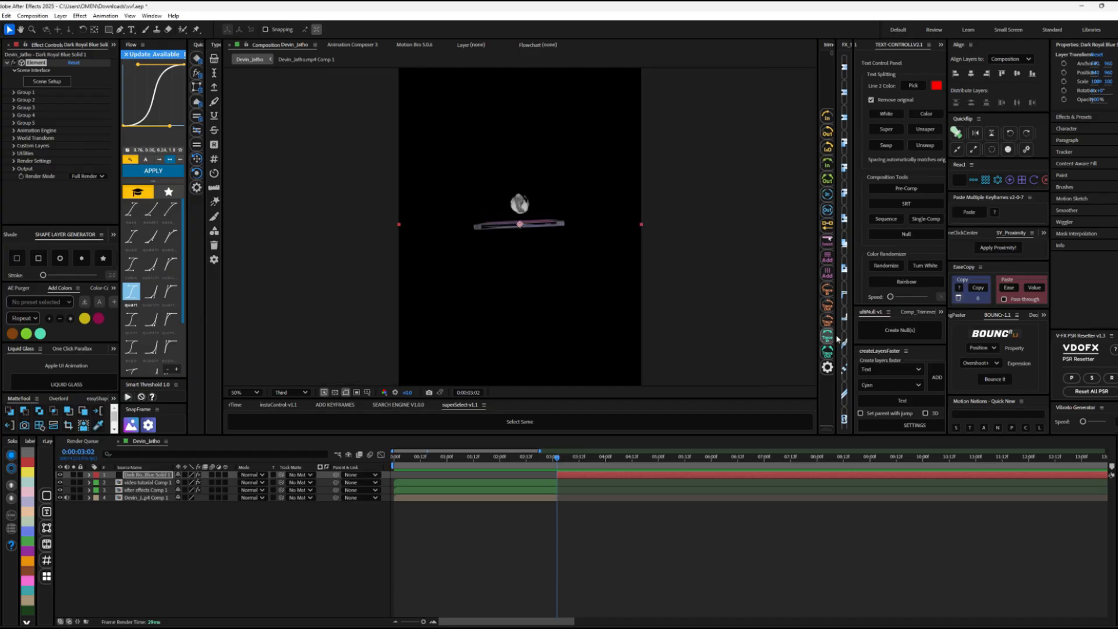
# Step: Paste the copied grid-paper image into the After Effects composition as a new layer and trim its start to 0:00:03:02
pyautogui.click(958, 314)
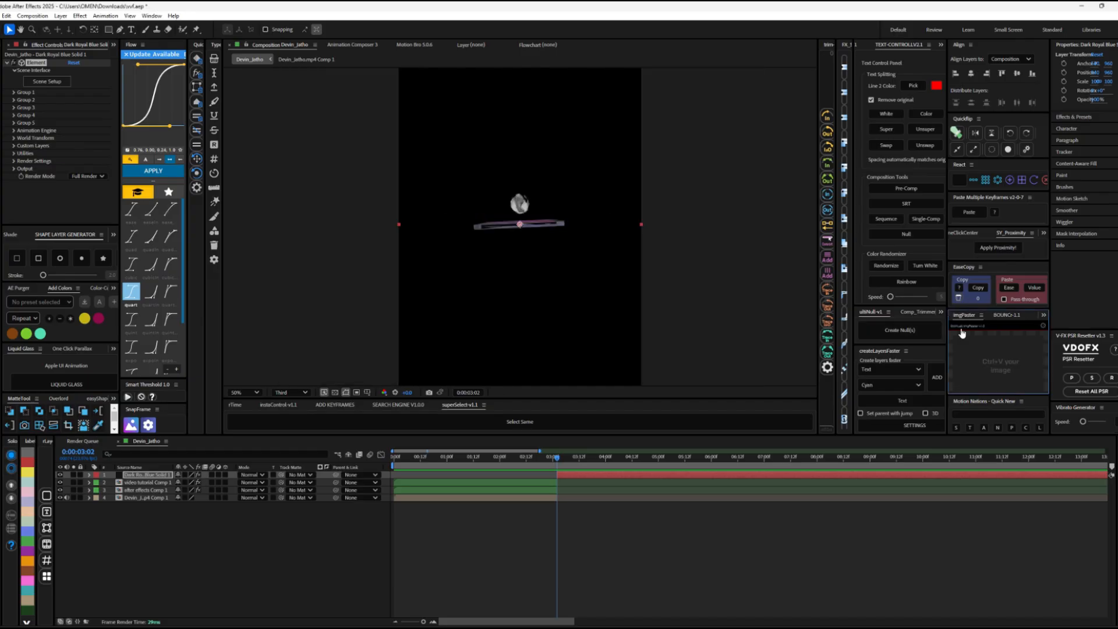
pyautogui.hotkey('ctrl', 'v')
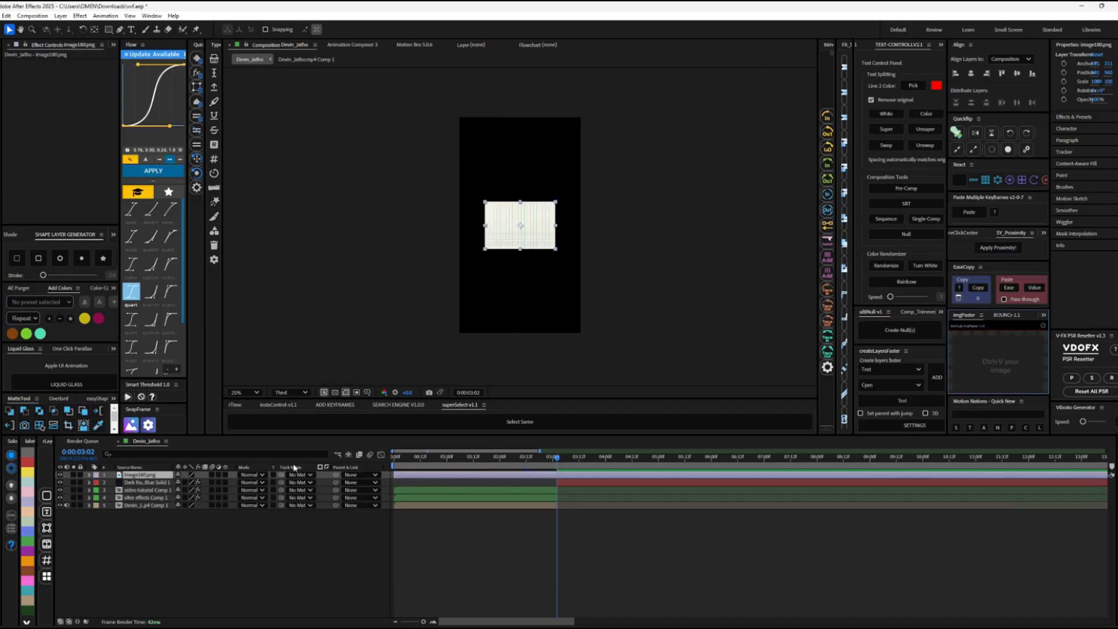
pyautogui.hotkey('alt', '[')
# Step: Pre-compose the grid-paper image with all attributes moved, and enlarge the image inside its new composition
pyautogui.hotkey('ctrl', 'shift', 'c')
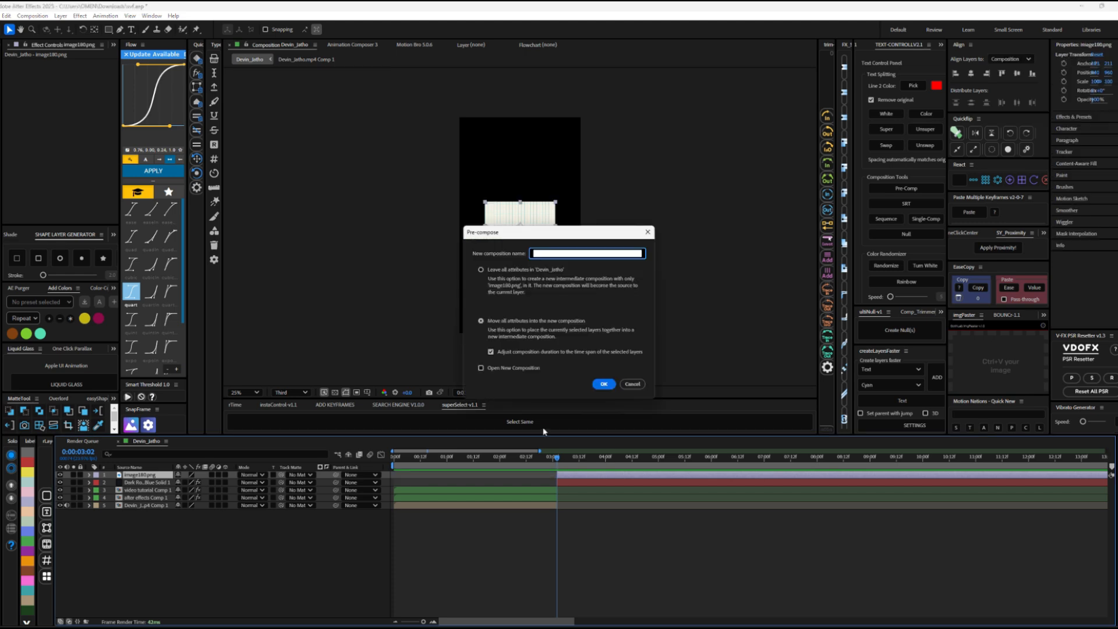
pyautogui.click(604, 383)
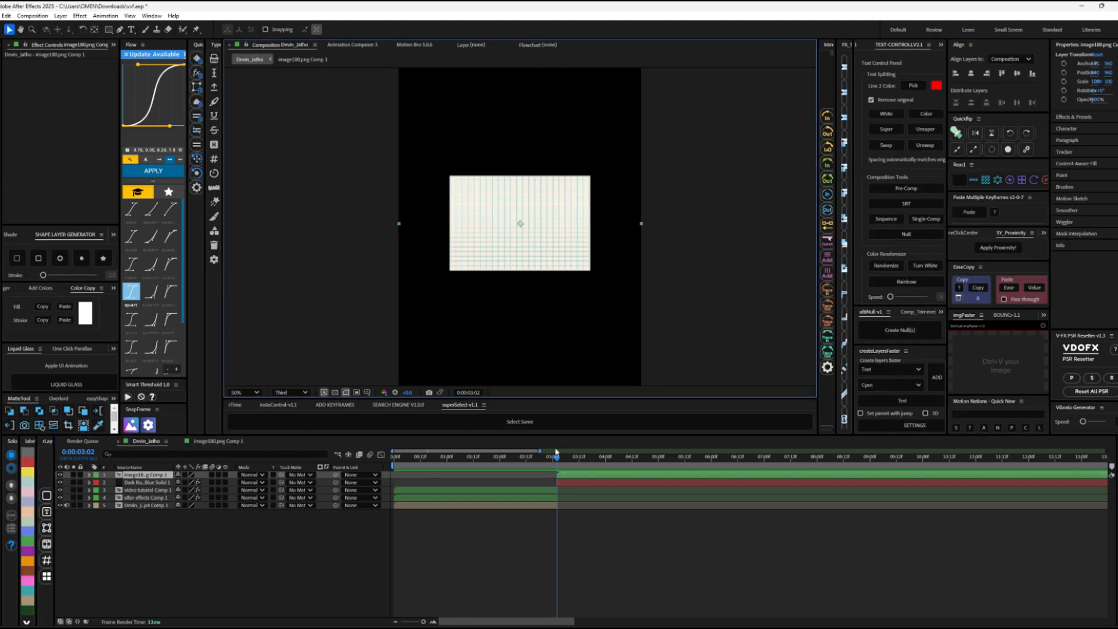
pyautogui.doubleClick(574, 479)
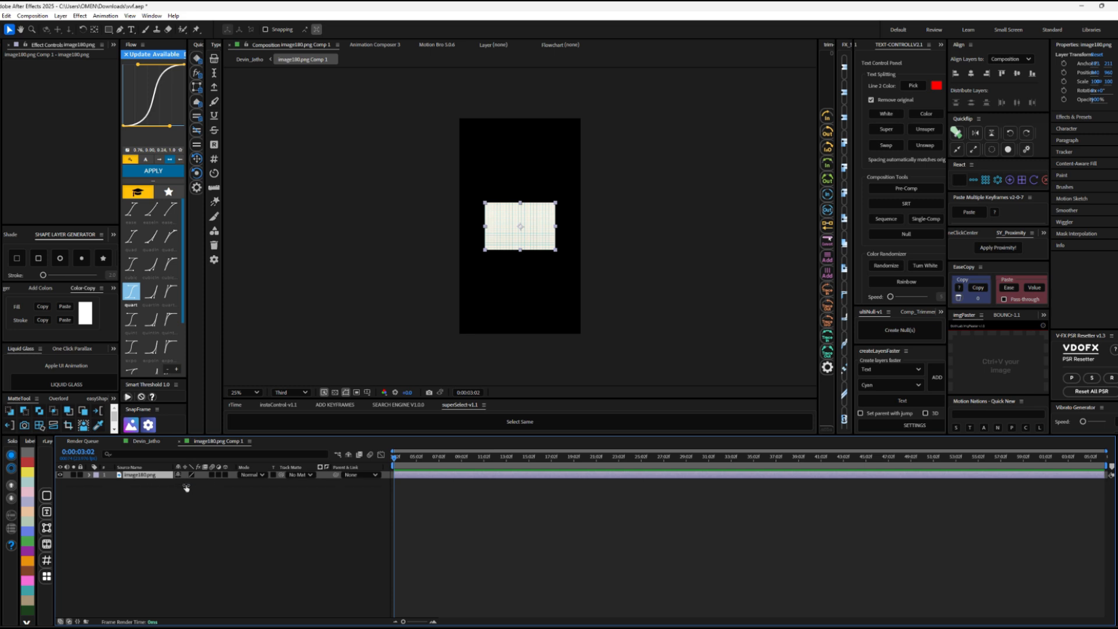
pyautogui.moveTo(184, 485); pyautogui.dragTo(246, 223)
pyautogui.click(249, 59)
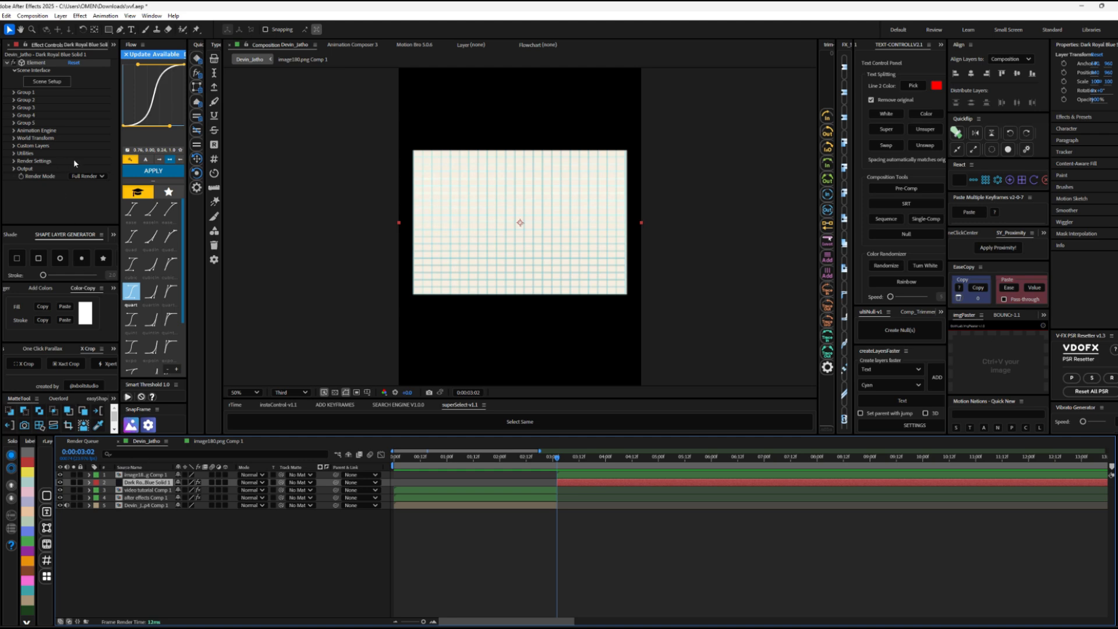
# Step: Assign image180.png Comp 1 as Layer 1 of Element's custom texture maps and hide that layer in the composition
pyautogui.click(14, 146)
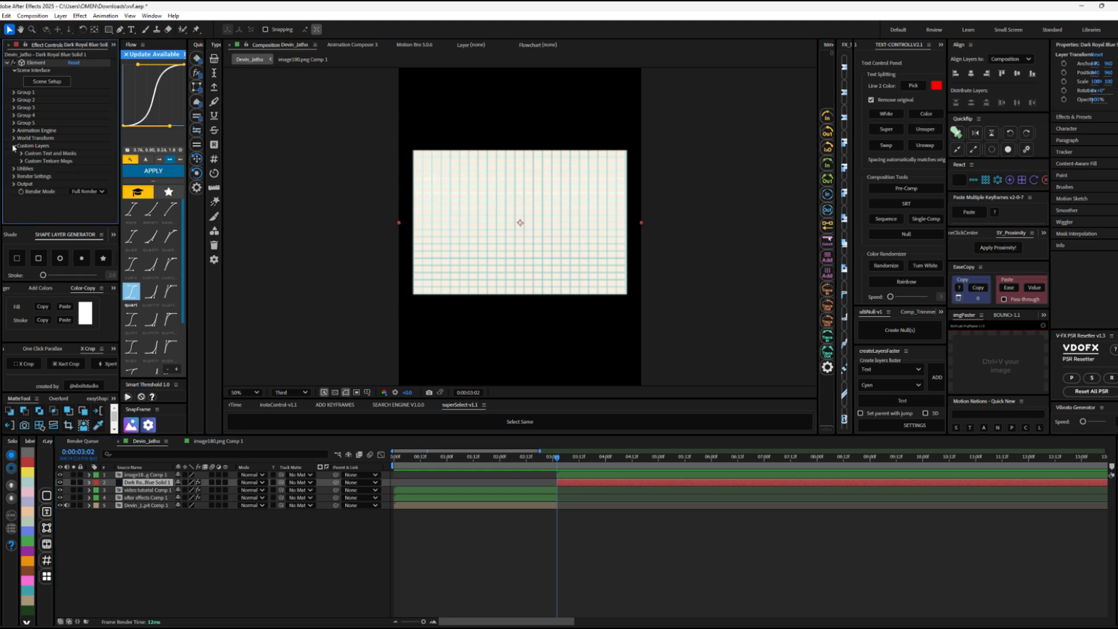
pyautogui.click(22, 162)
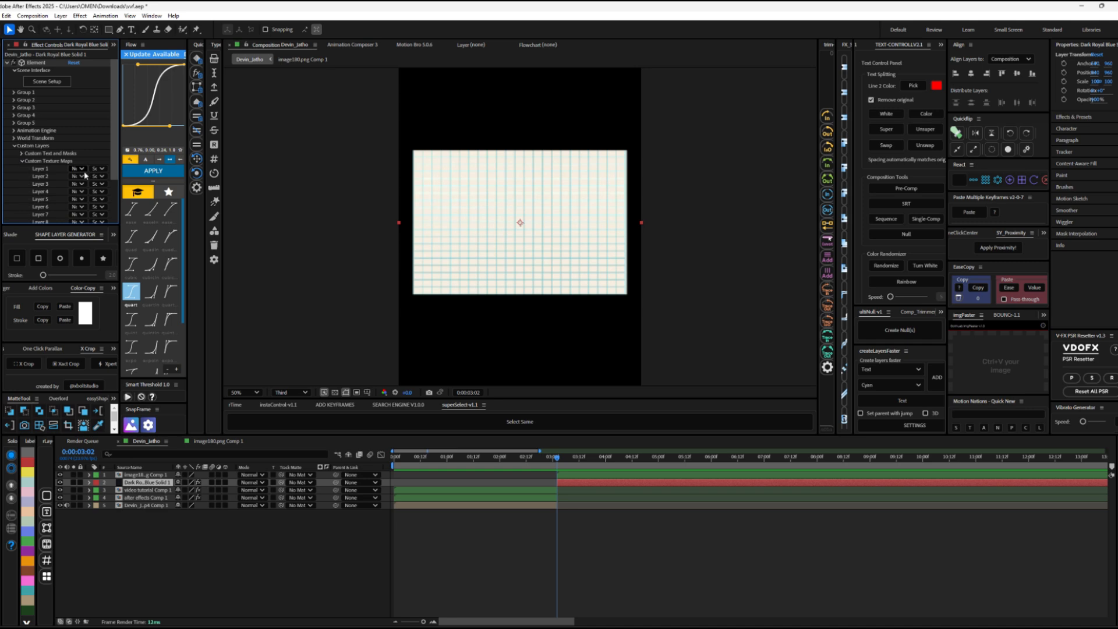
pyautogui.scroll(-1, 75, 174)
pyautogui.click(84, 150)
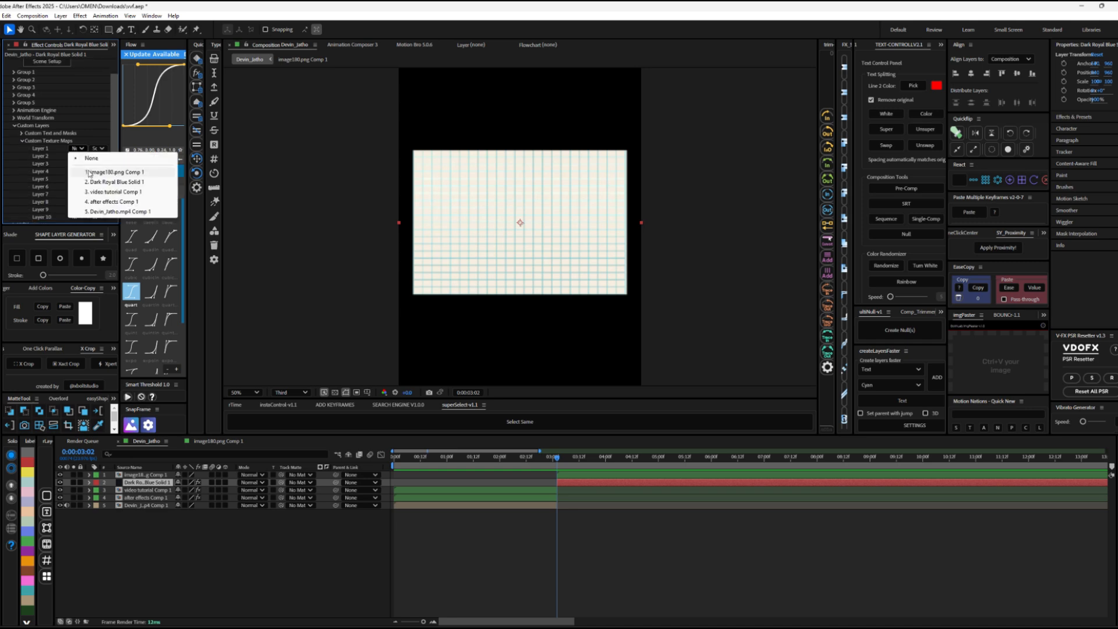
pyautogui.click(89, 173)
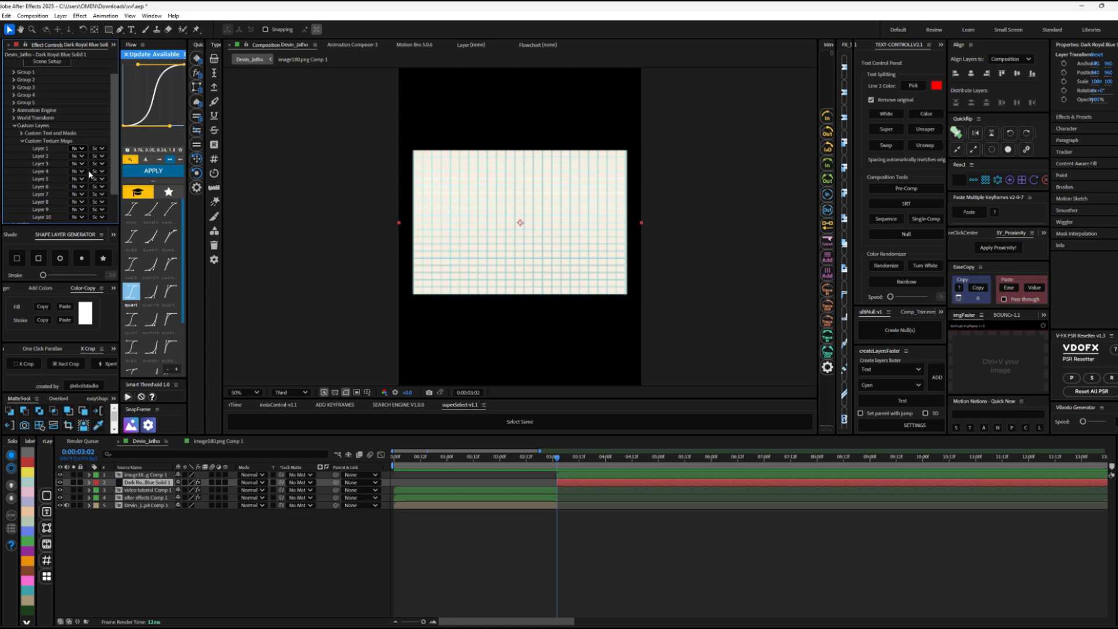
pyautogui.click(60, 475)
# Step: In Element's Scene Setup, load Custom Layer 1 as the diffuse texture of the crumpled model's Paper material and apply the scene
pyautogui.scroll(2, 28, 84)
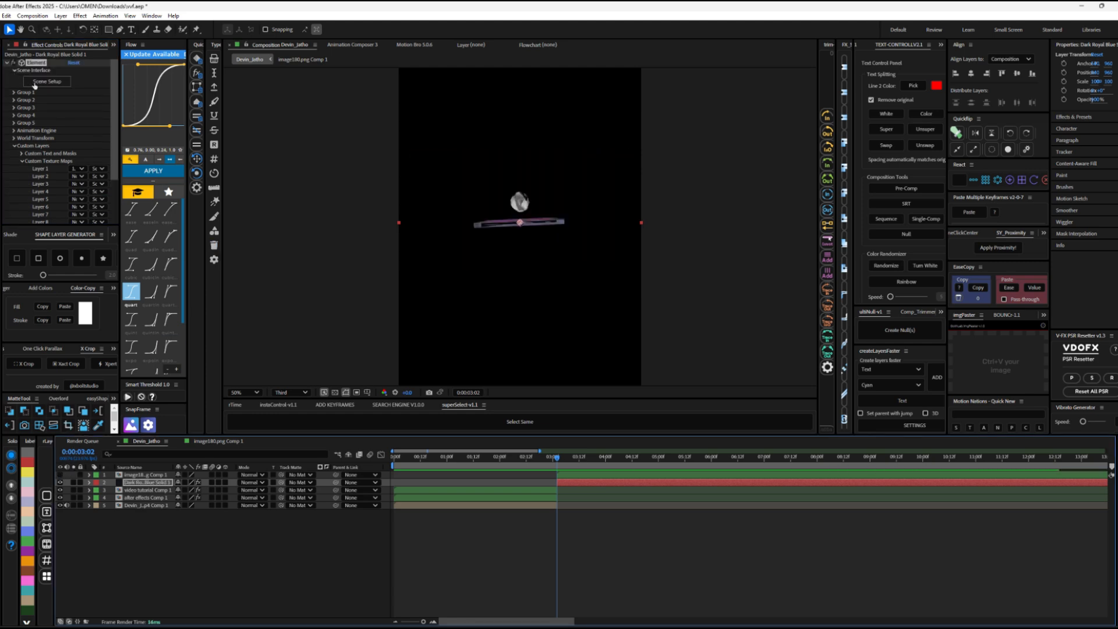
pyautogui.click(34, 85)
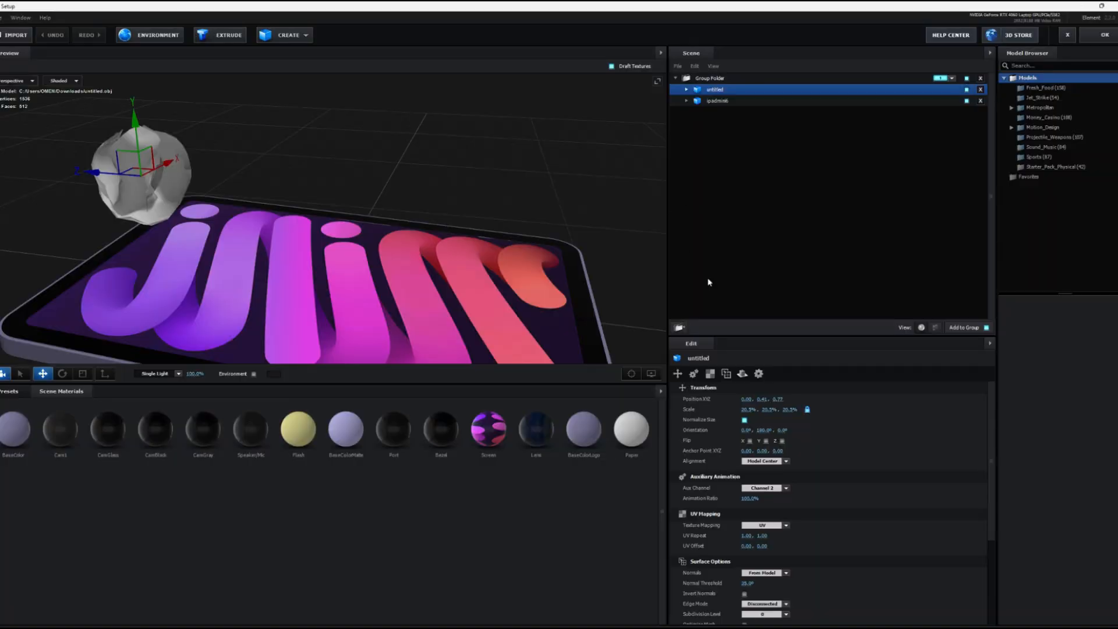
pyautogui.click(687, 91)
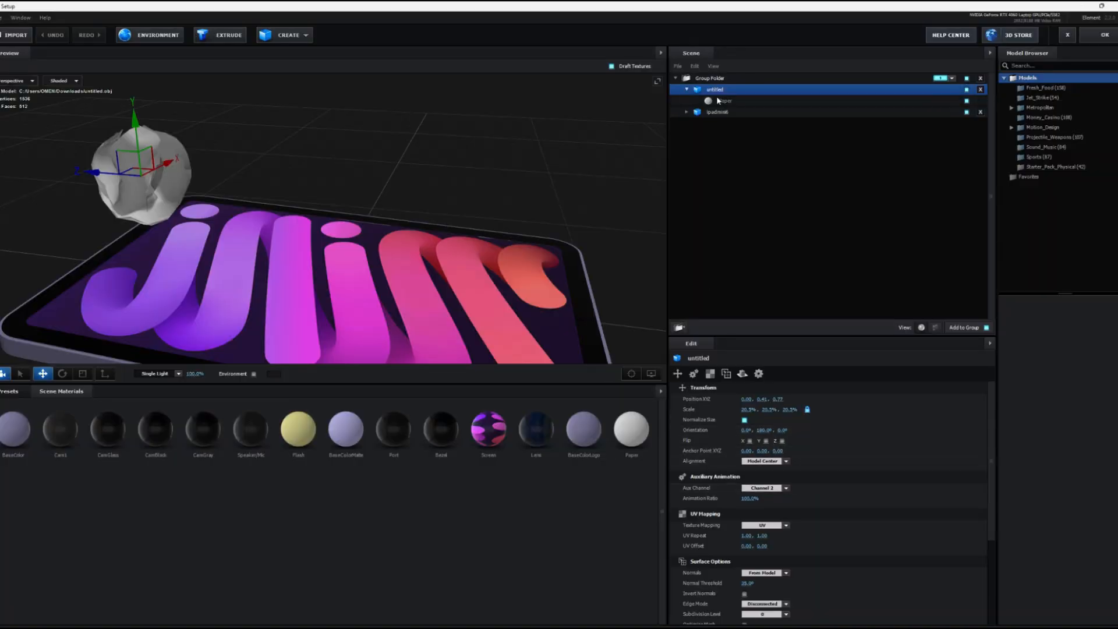
pyautogui.click(724, 102)
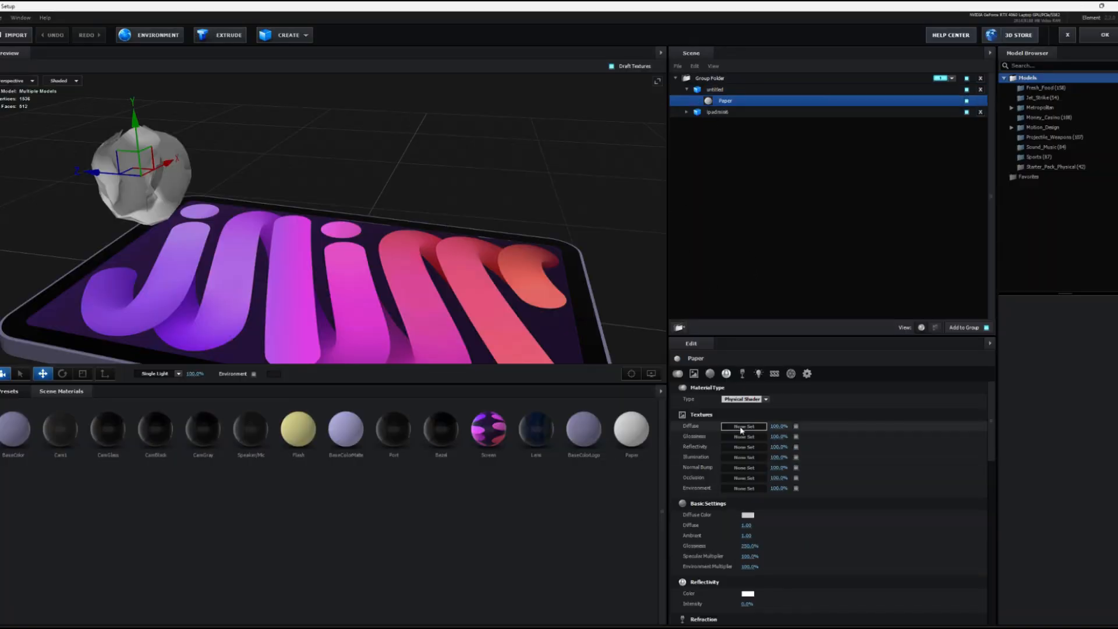
pyautogui.click(730, 428)
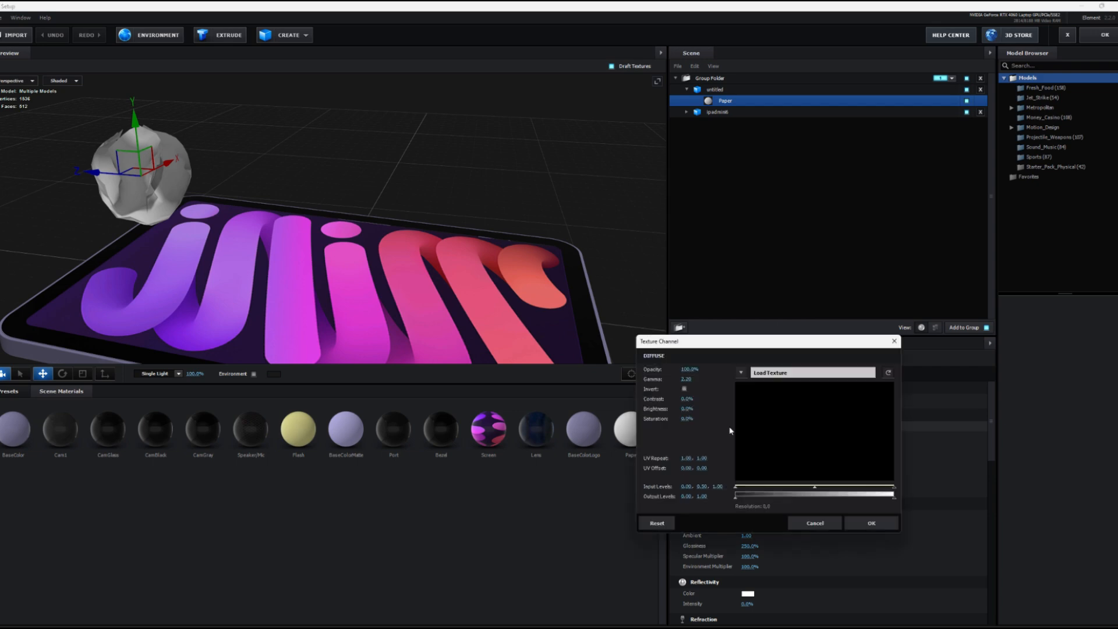
pyautogui.click(750, 377)
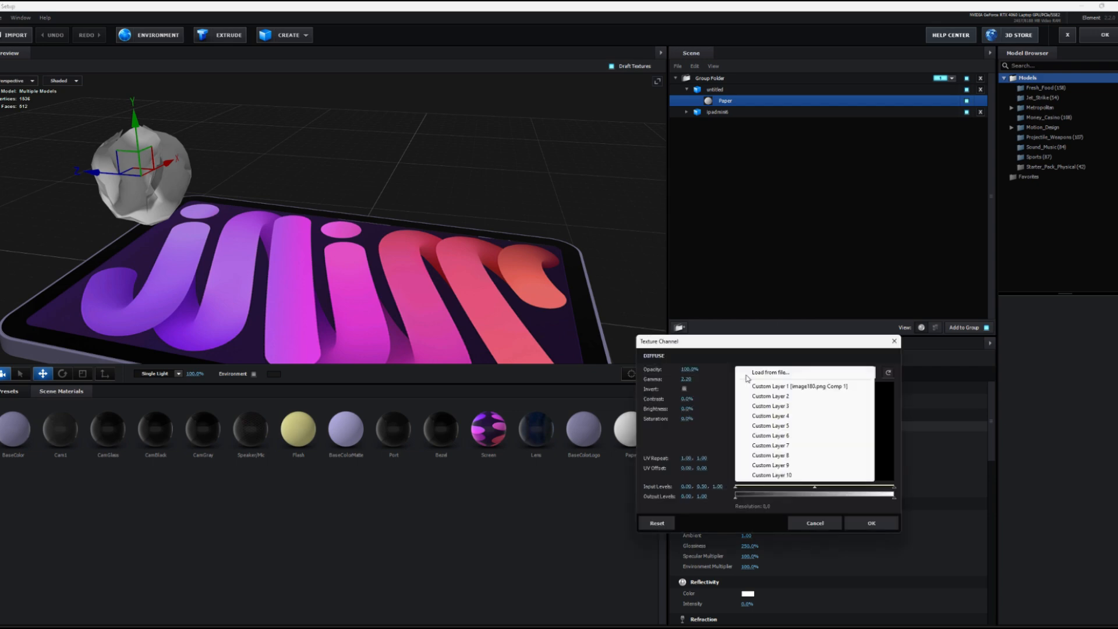
pyautogui.click(792, 388)
pyautogui.click(819, 525)
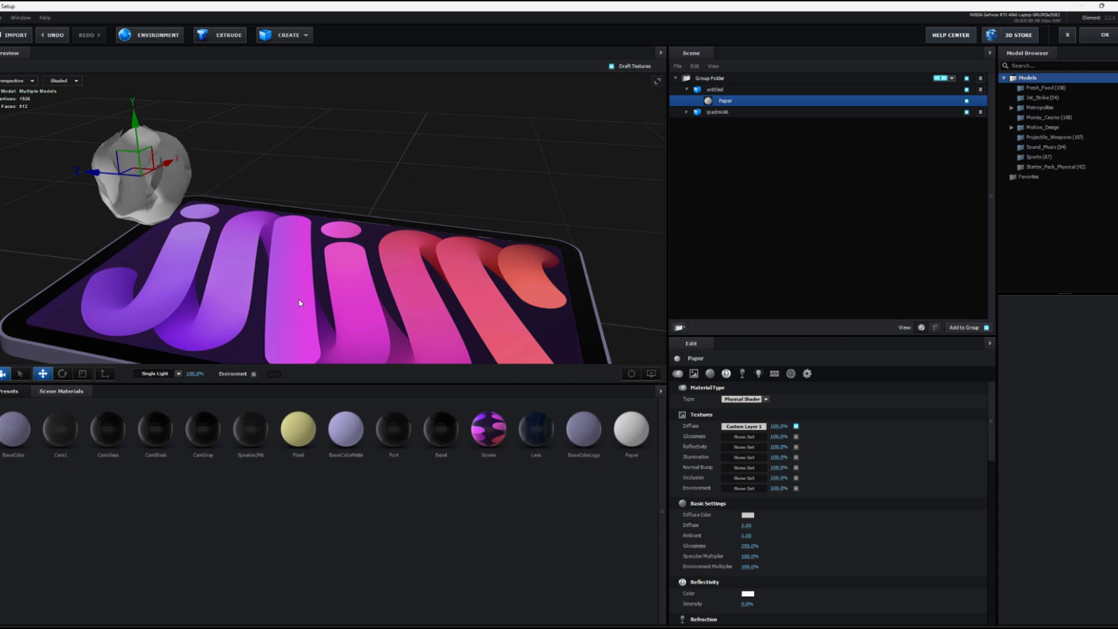
pyautogui.moveTo(279, 281); pyautogui.dragTo(376, 271)
pyautogui.scroll(-5, 375, 270)
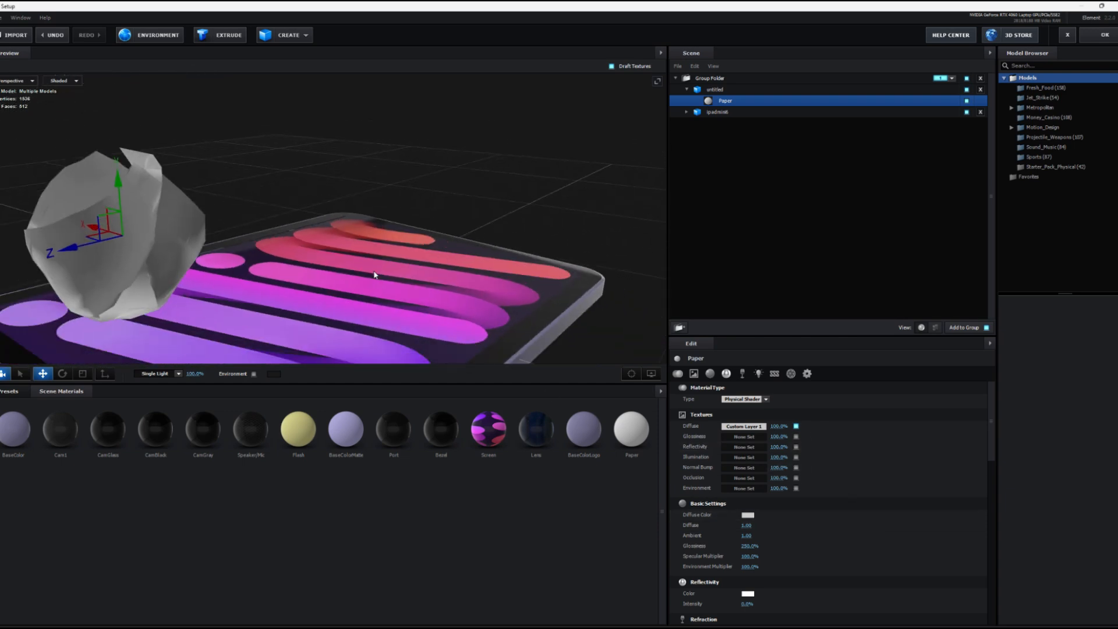
pyautogui.click(1105, 34)
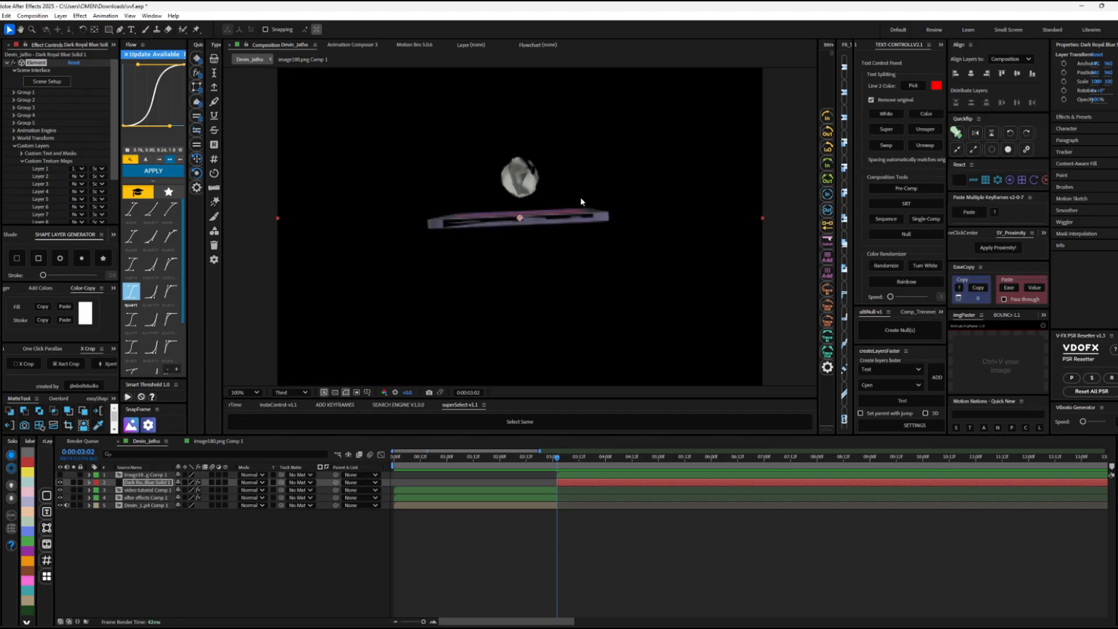
# Step: Set the composition preview resolution to Full and return to Element's Scene Setup
pyautogui.click(290, 391)
pyautogui.click(287, 420)
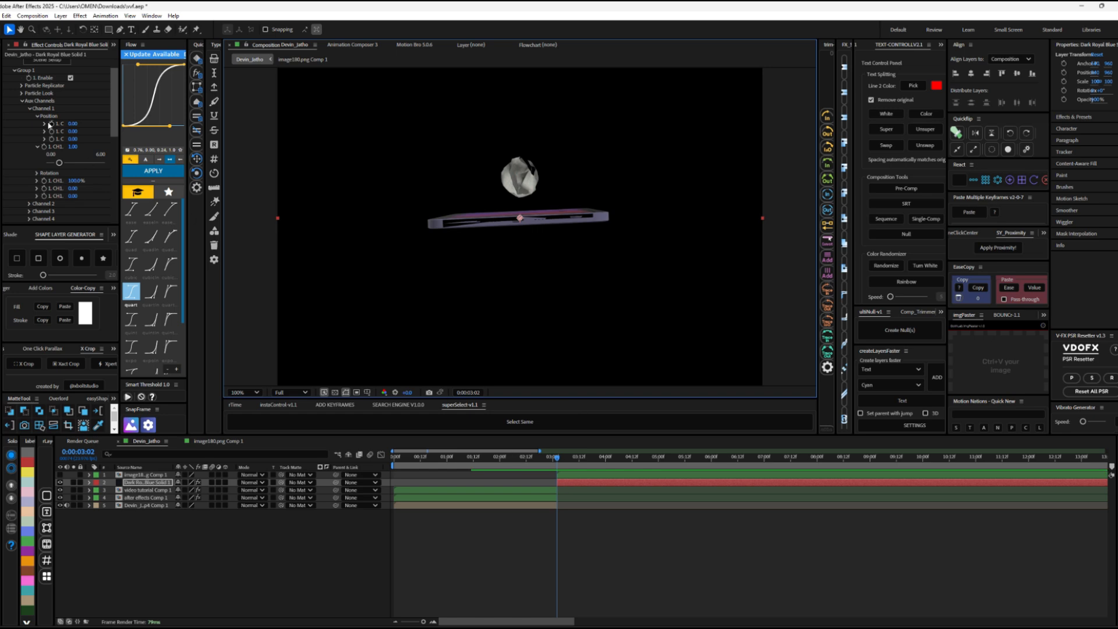
pyautogui.scroll(2, 50, 99)
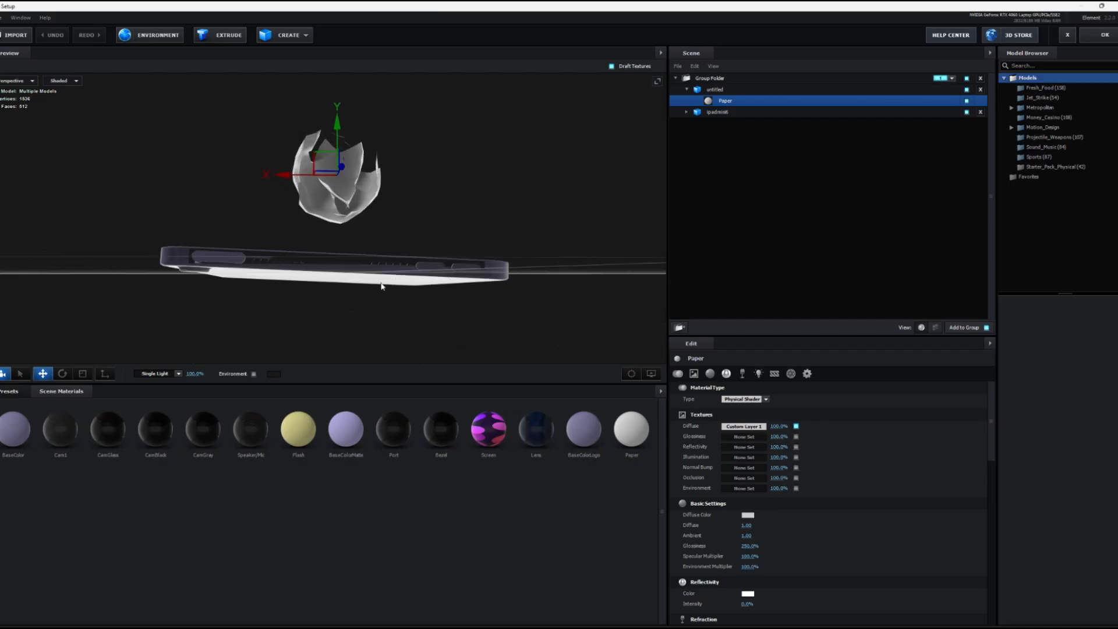
# Step: Level the ipadmini6 model by rotating it slightly about its Z axis to about 359°
pyautogui.click(711, 112)
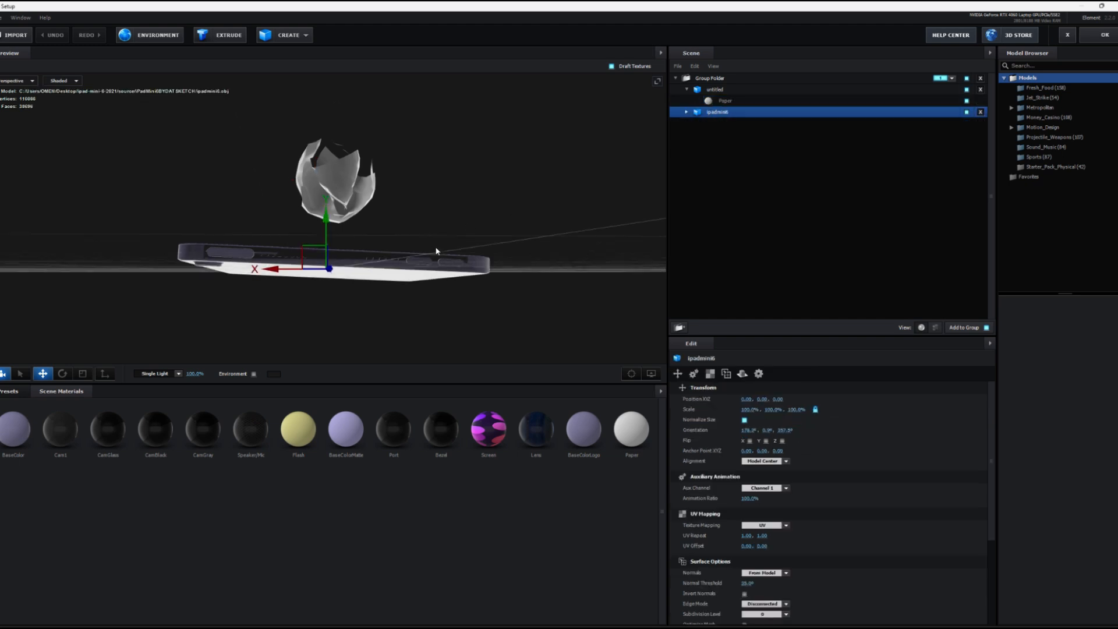
pyautogui.click(64, 374)
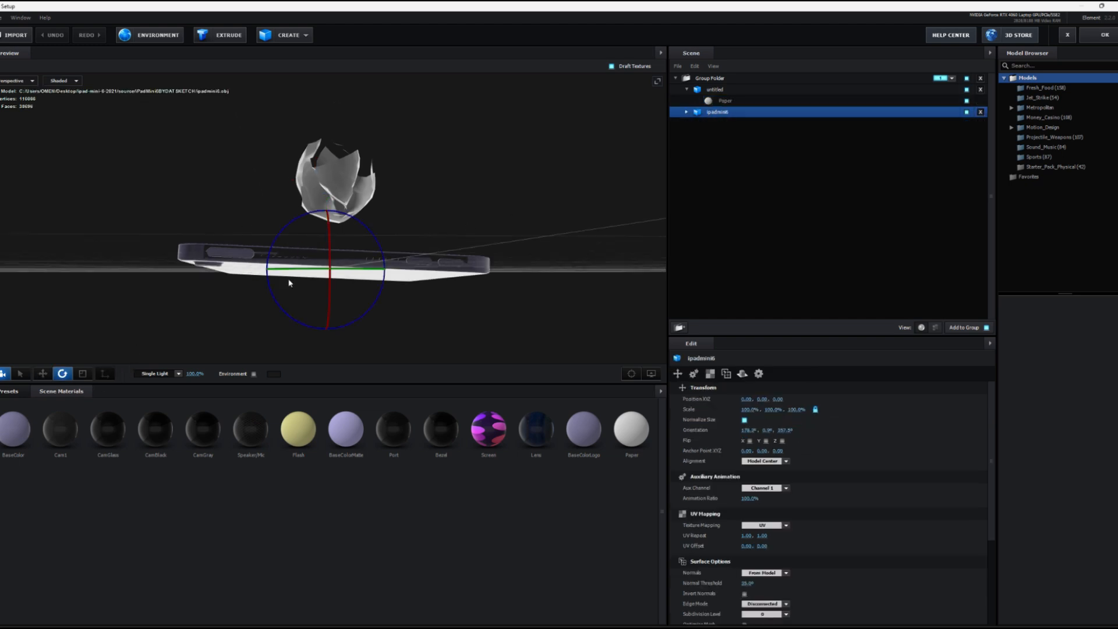
pyautogui.moveTo(383, 258); pyautogui.dragTo(384, 254)
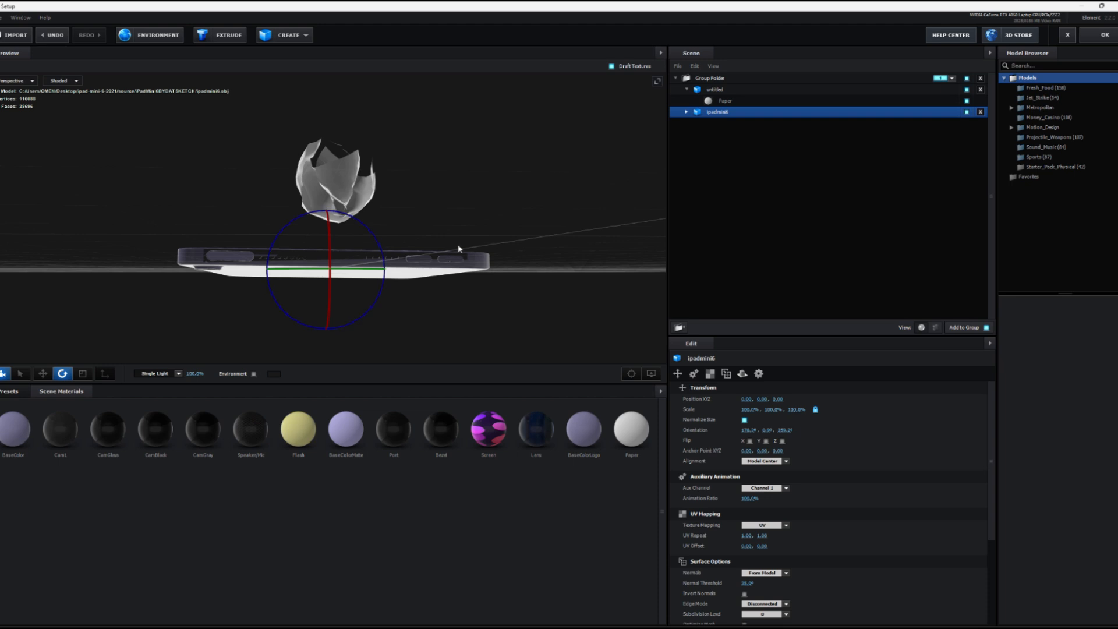
pyautogui.moveTo(458, 243); pyautogui.dragTo(688, 216)
pyautogui.click(1084, 44)
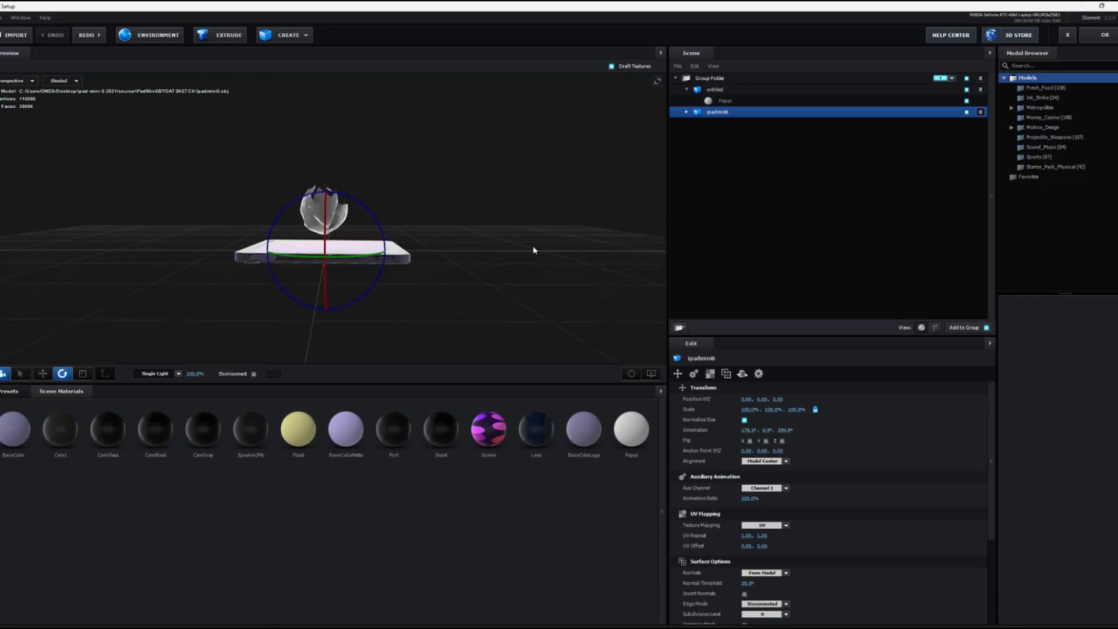
# Step: Create a plane model beneath the iPad and scale it uniformly to about 272%
pyautogui.click(304, 35)
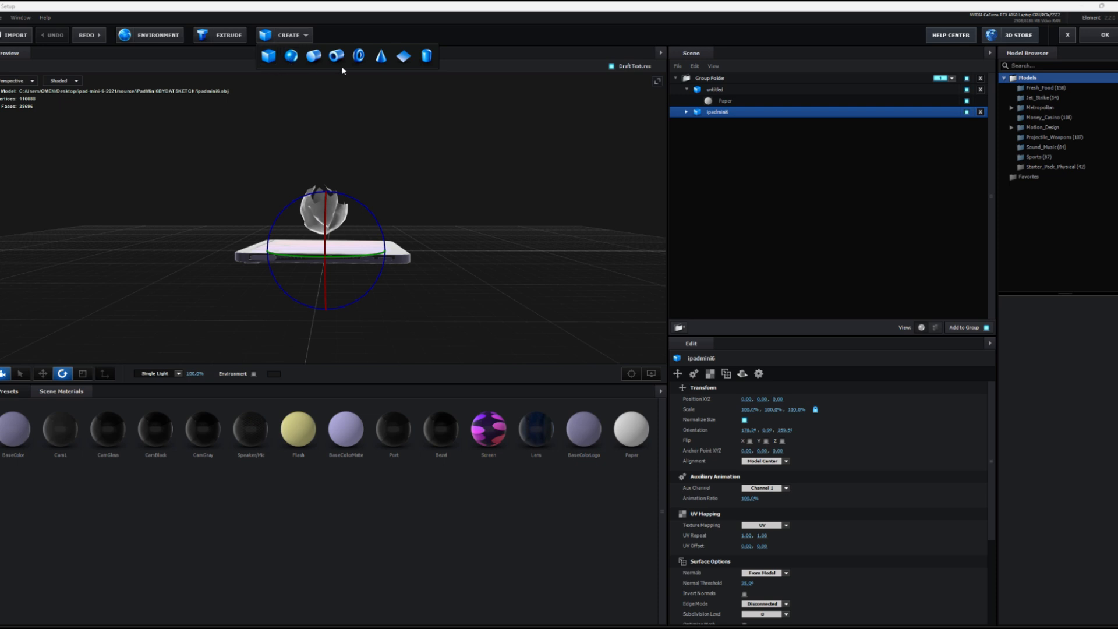
pyautogui.click(400, 57)
pyautogui.moveTo(414, 138); pyautogui.dragTo(384, 174)
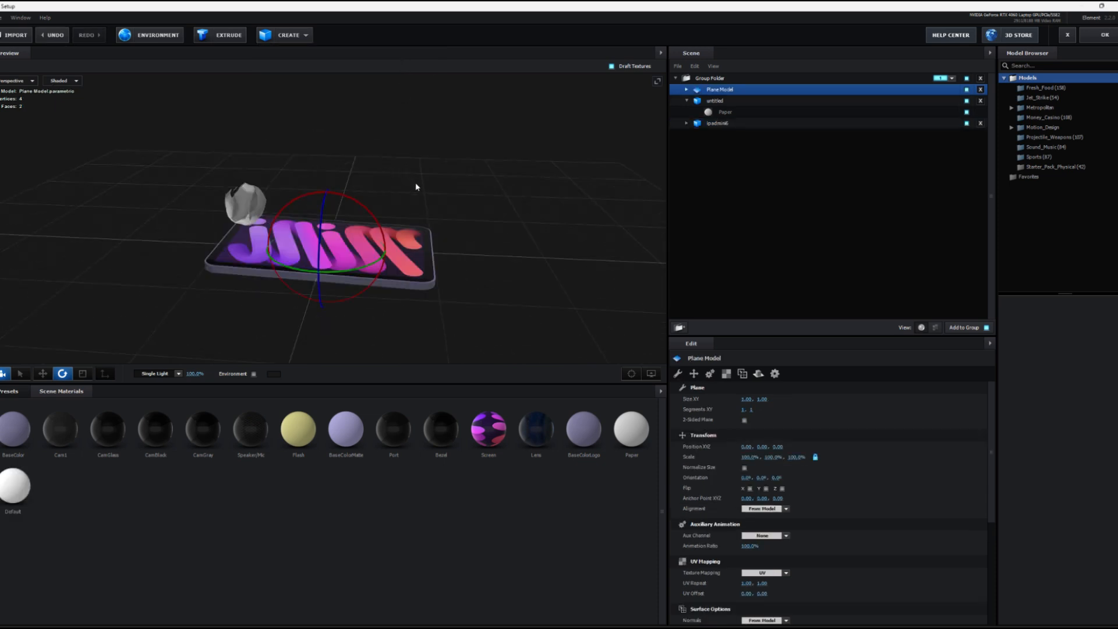
pyautogui.scroll(-2, 415, 184)
pyautogui.moveTo(748, 449); pyautogui.dragTo(809, 464)
pyautogui.hotkey('ctrl', 'z')
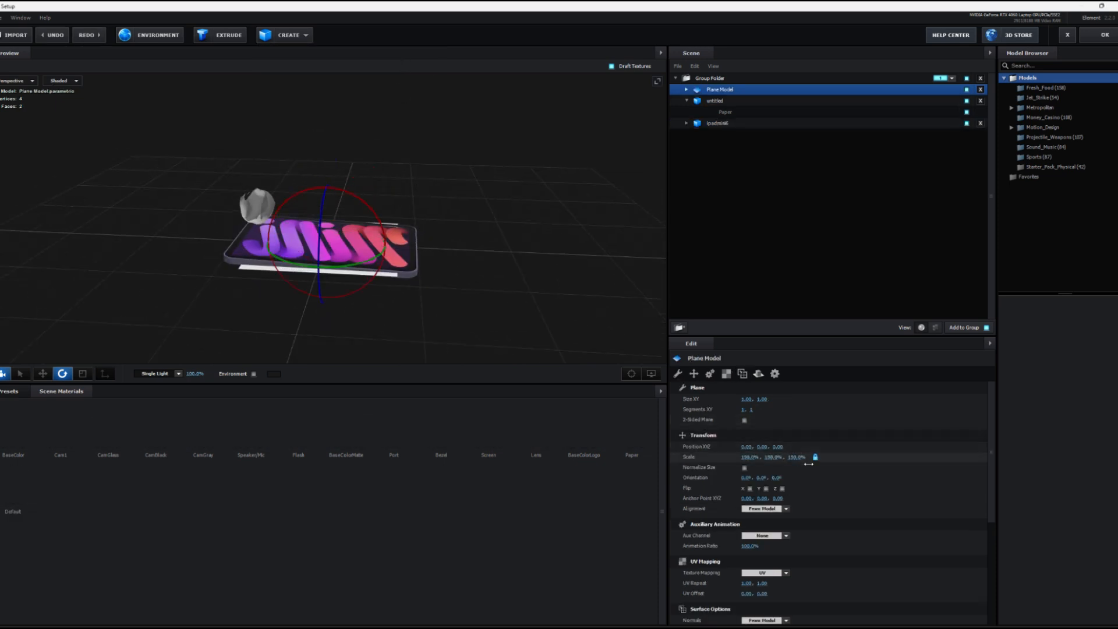
# Step: Normalize the plane's size, make it two-sided and set its XY size to about 2.01 by 1.93
pyautogui.click(744, 467)
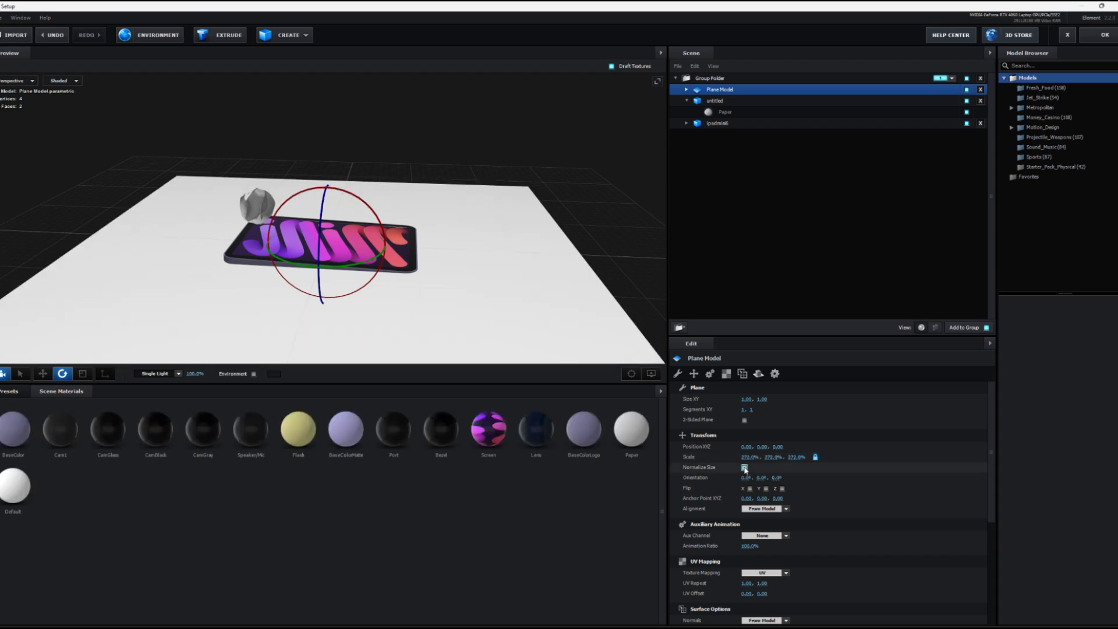
pyautogui.moveTo(746, 399); pyautogui.dragTo(492, 340)
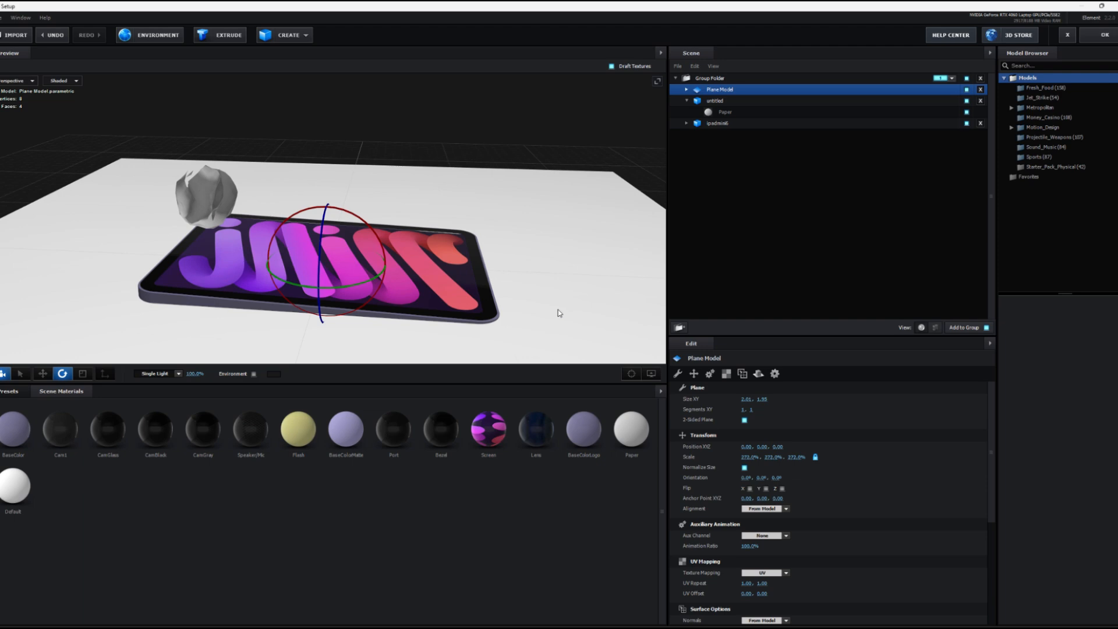
pyautogui.scroll(-1, 557, 310)
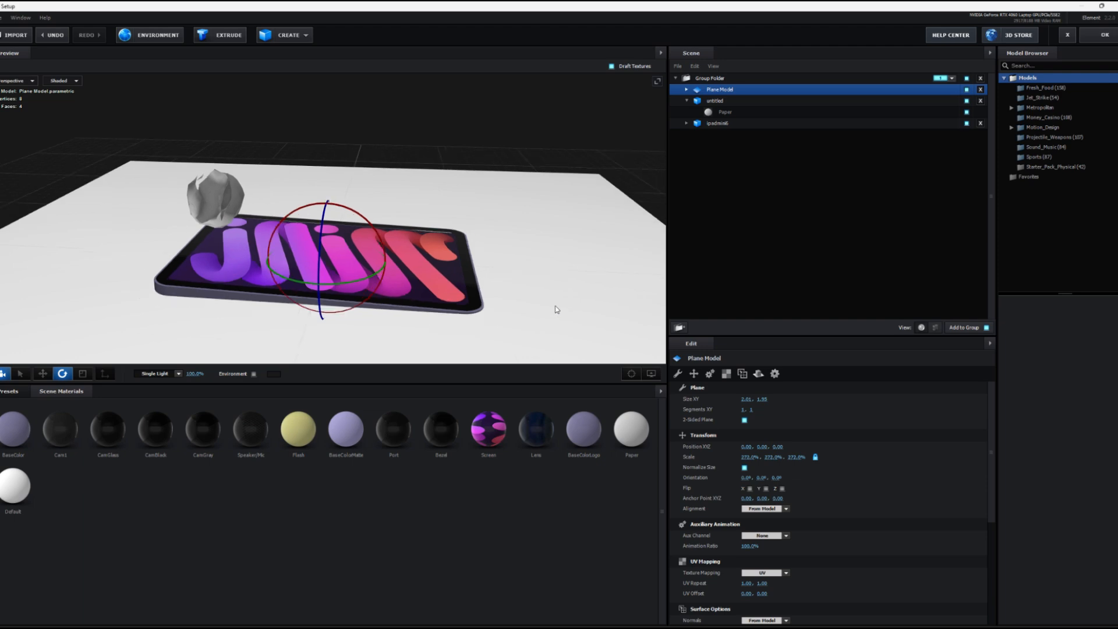
# Step: Apply the concrete_bare_03 material from the Pro_Shaders Concrete presets to the plane
pyautogui.click(9, 391)
pyautogui.doubleClick(21, 444)
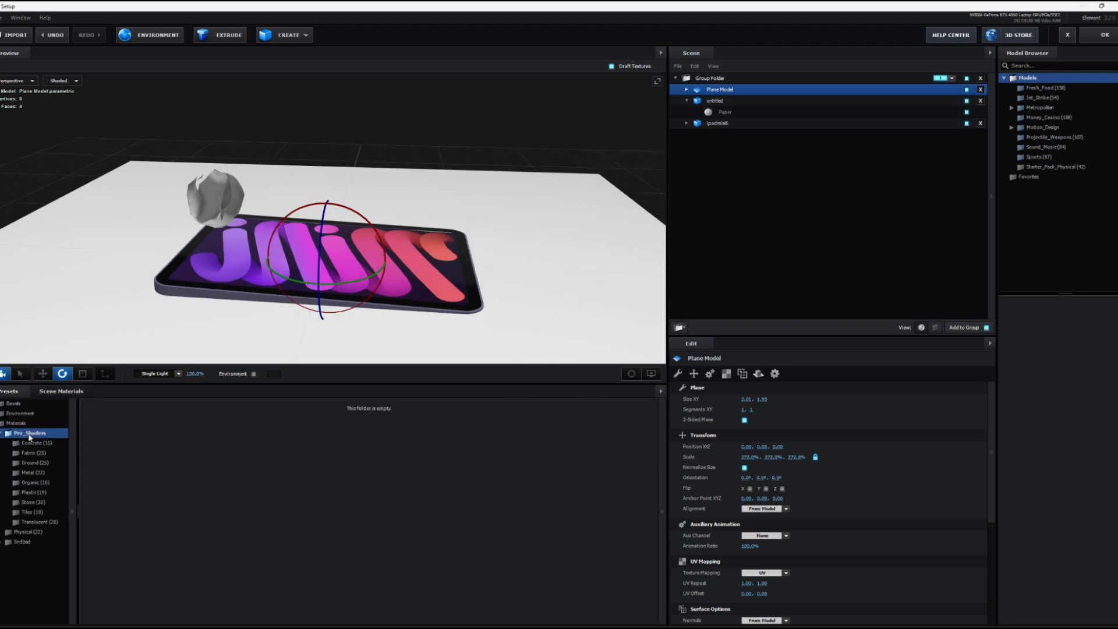
pyautogui.click(34, 442)
pyautogui.click(202, 429)
# Step: Scale the concrete plane uniformly to more than 600% so it extends far around the iPad as a floor
pyautogui.moveTo(465, 326); pyautogui.dragTo(399, 340)
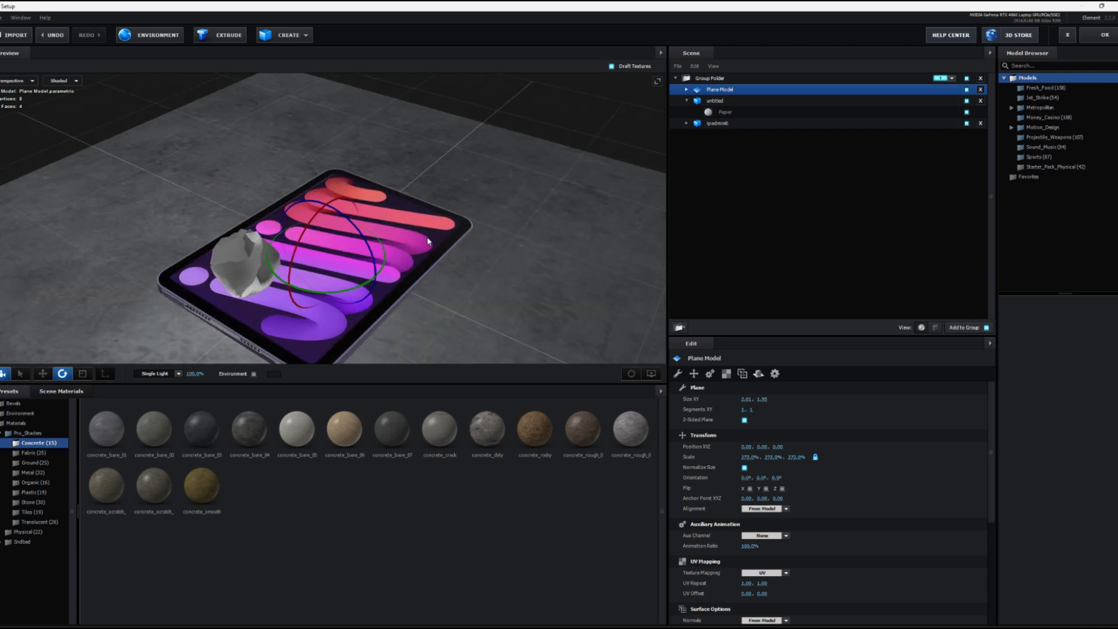
pyautogui.scroll(-5, 428, 240)
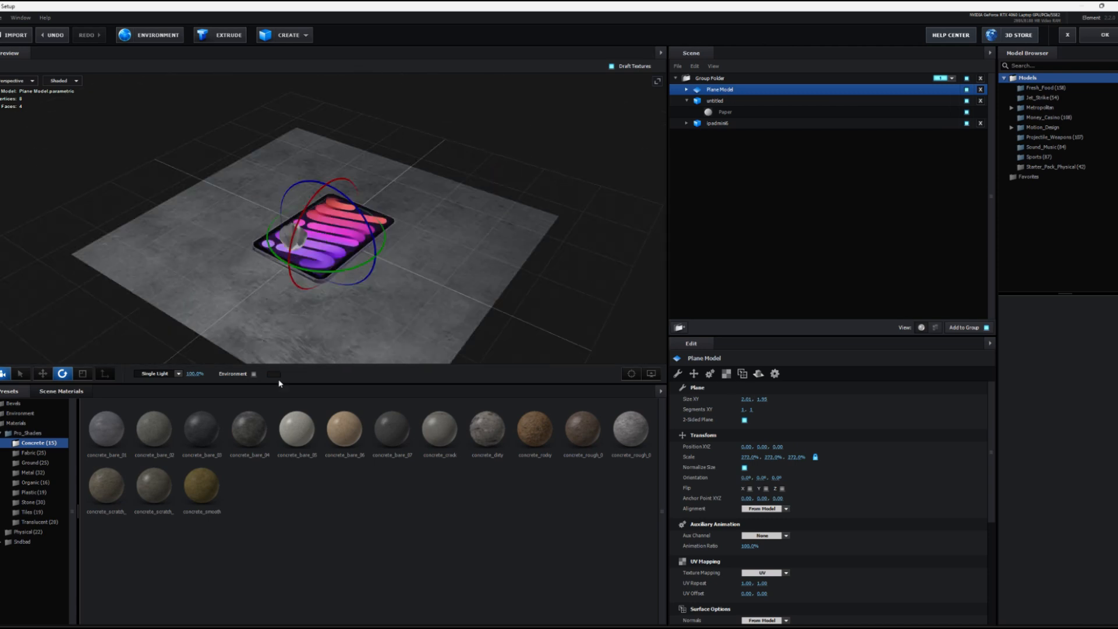
pyautogui.moveTo(746, 459); pyautogui.dragTo(783, 459)
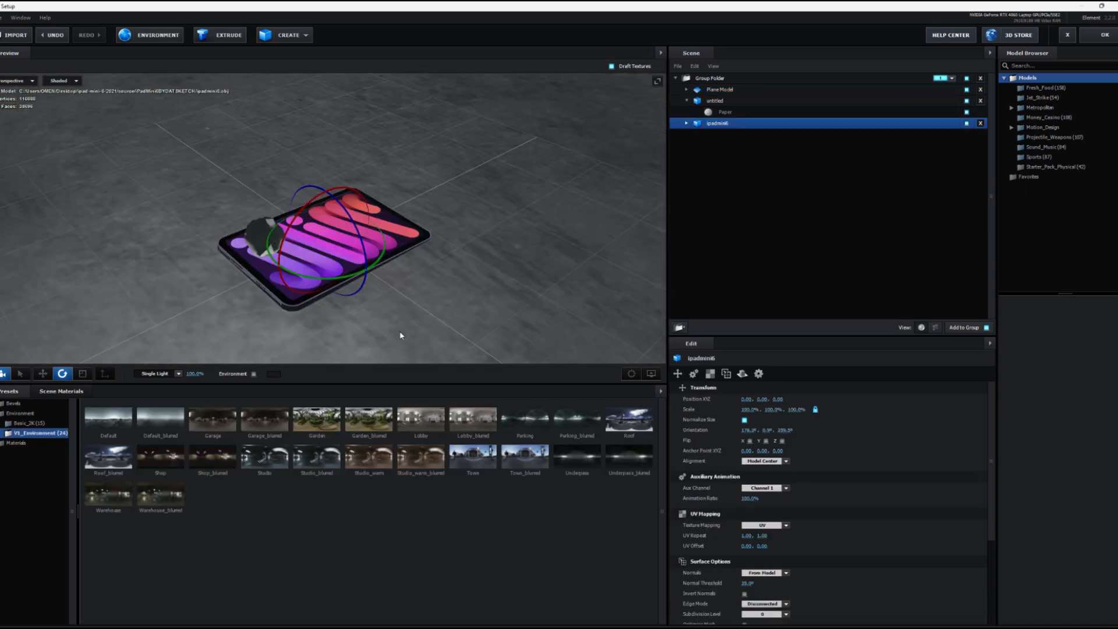
pyautogui.moveTo(400, 335); pyautogui.dragTo(431, 317)
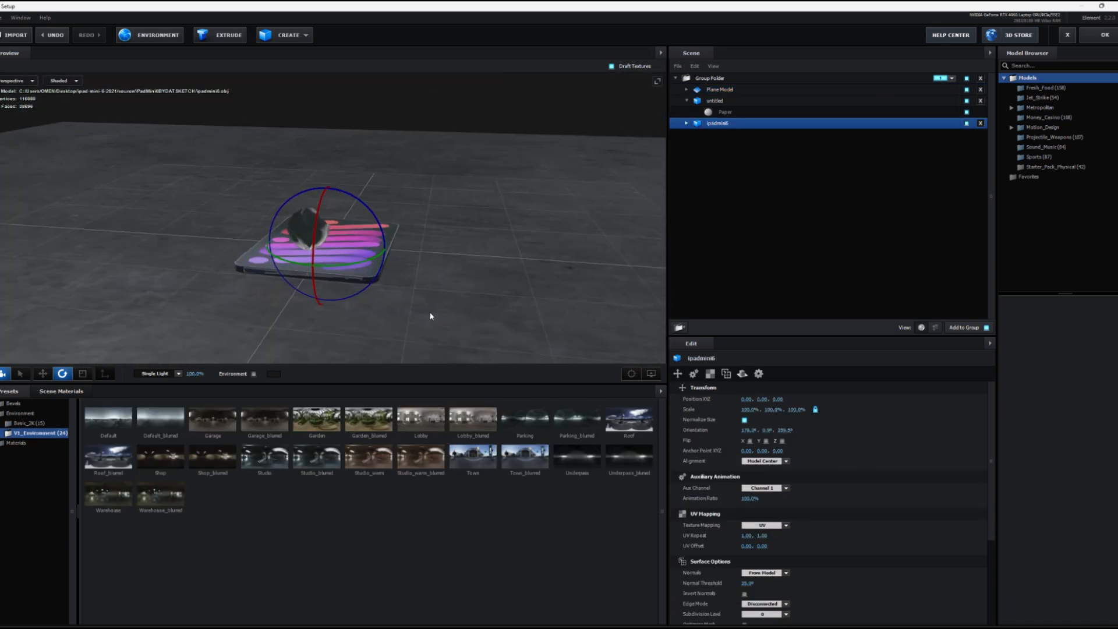
# Step: Accept the Element scene, create a two-node camera with the 50mm preset, trim its start to 0:00:03:02 and place it above all layers
pyautogui.click(1090, 36)
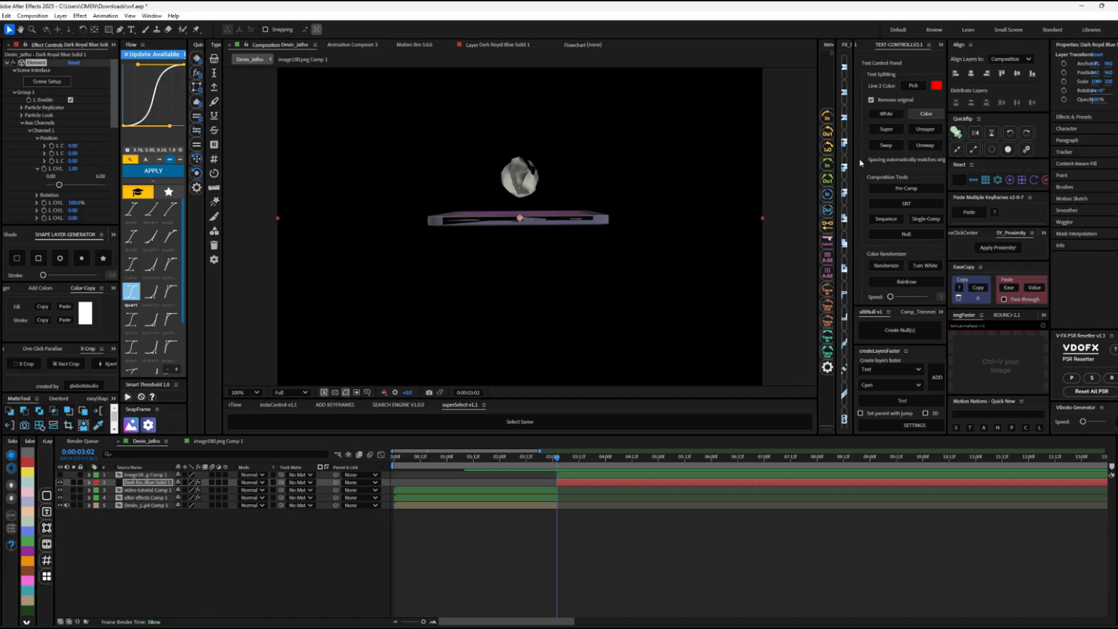
pyautogui.rightClick(275, 406)
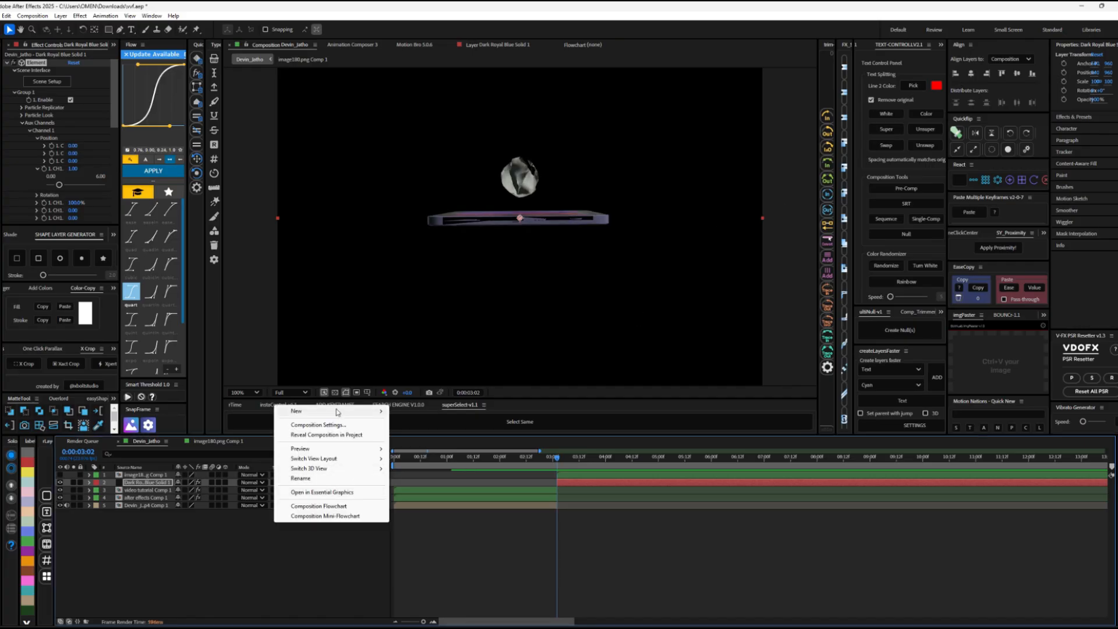
pyautogui.moveTo(338, 412)
pyautogui.click(413, 454)
pyautogui.click(614, 248)
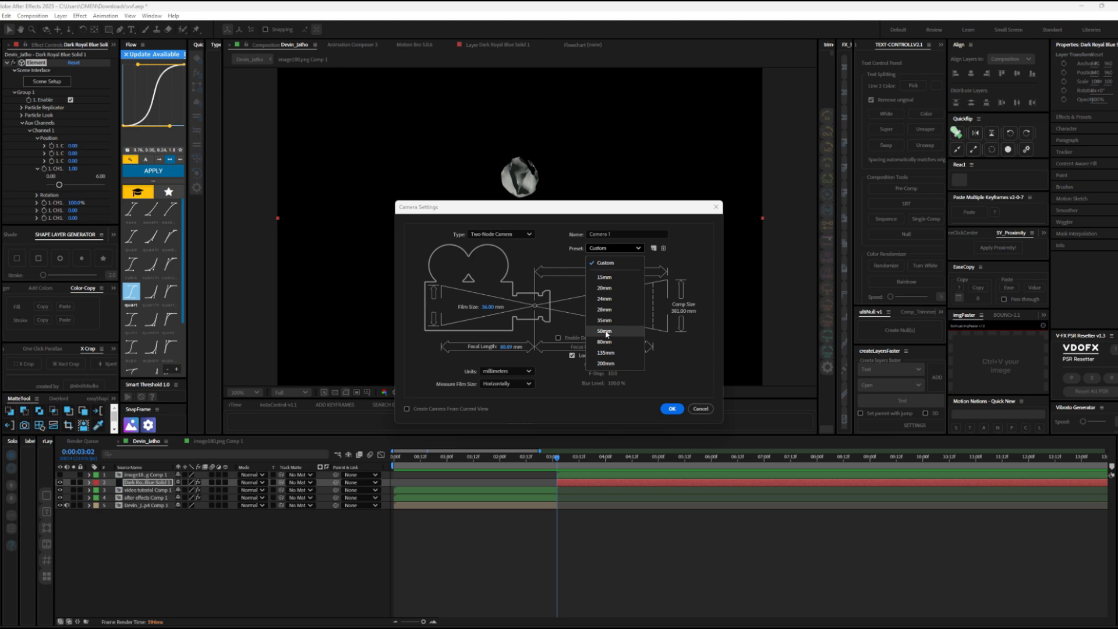
pyautogui.click(604, 331)
pyautogui.click(672, 408)
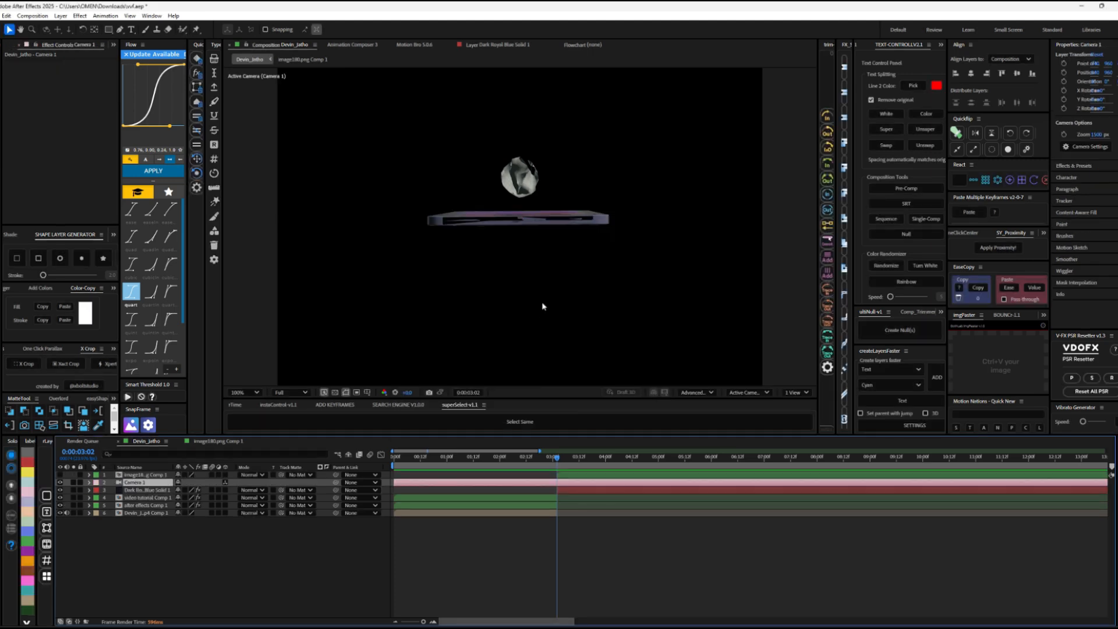
pyautogui.hotkey('alt', '[')
pyautogui.moveTo(152, 485); pyautogui.dragTo(153, 471)
# Step: Frame the scene with the camera in an angled view from above, with the iPad filling the vertical frame on the concrete floor
pyautogui.press('c')
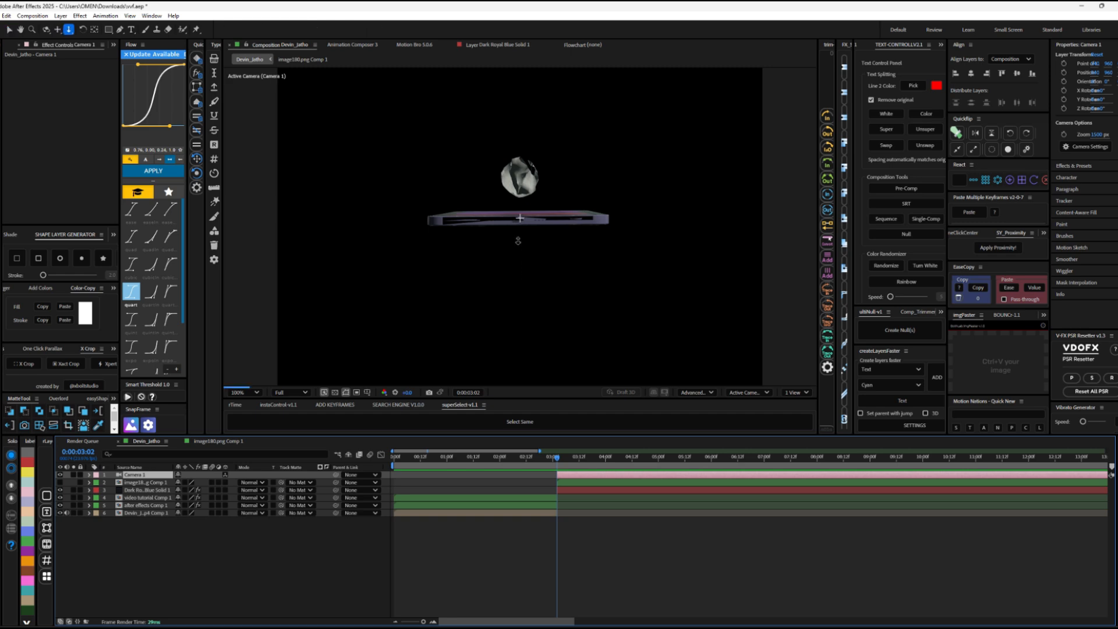
pyautogui.moveTo(517, 241)
pyautogui.mouseDown()
pyautogui.moveTo(517, 190)
pyautogui.moveTo(519, 228)
pyautogui.moveTo(500, 248)
pyautogui.moveTo(515, 237)
pyautogui.mouseUp()
pyautogui.scroll(-3, 501, 248)
pyautogui.press('c')
pyautogui.moveTo(512, 235); pyautogui.dragTo(517, 252)
pyautogui.scroll(2, 515, 256)
# Step: Reopen the Element scene setup from the solid layer and enlarge the crumpled paper model above the iPad
pyautogui.click(563, 484)
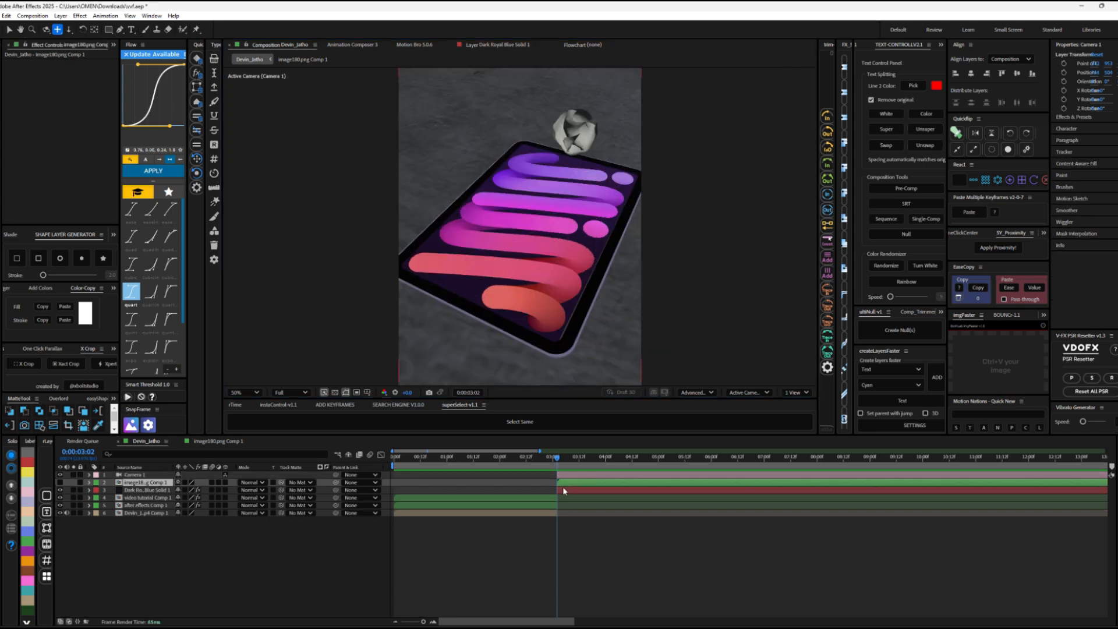
pyautogui.click(563, 489)
pyautogui.click(56, 83)
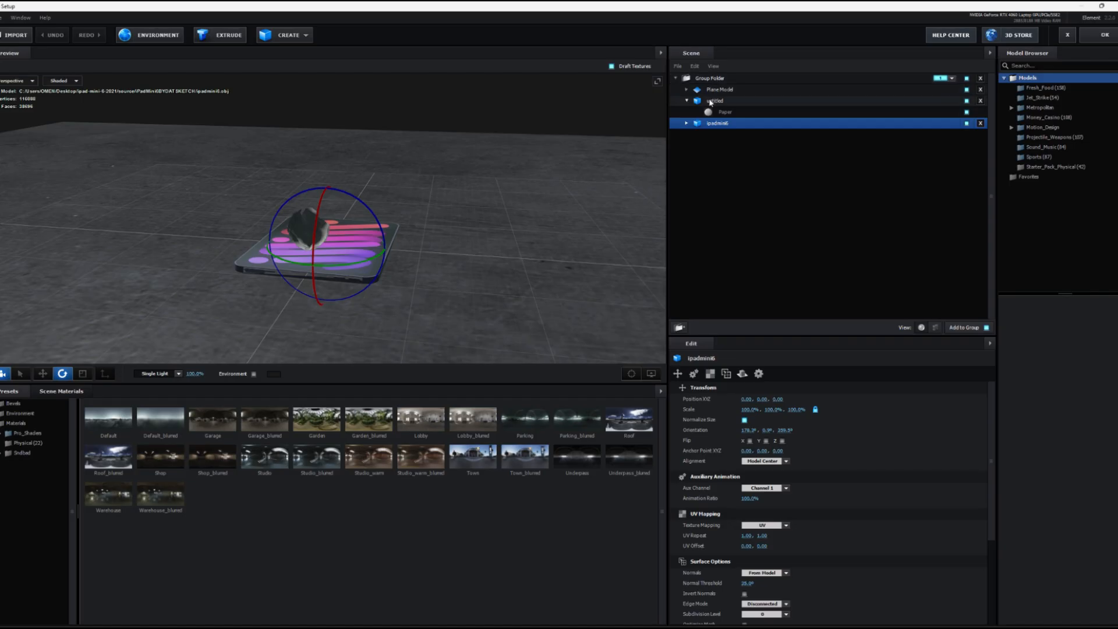
pyautogui.click(709, 102)
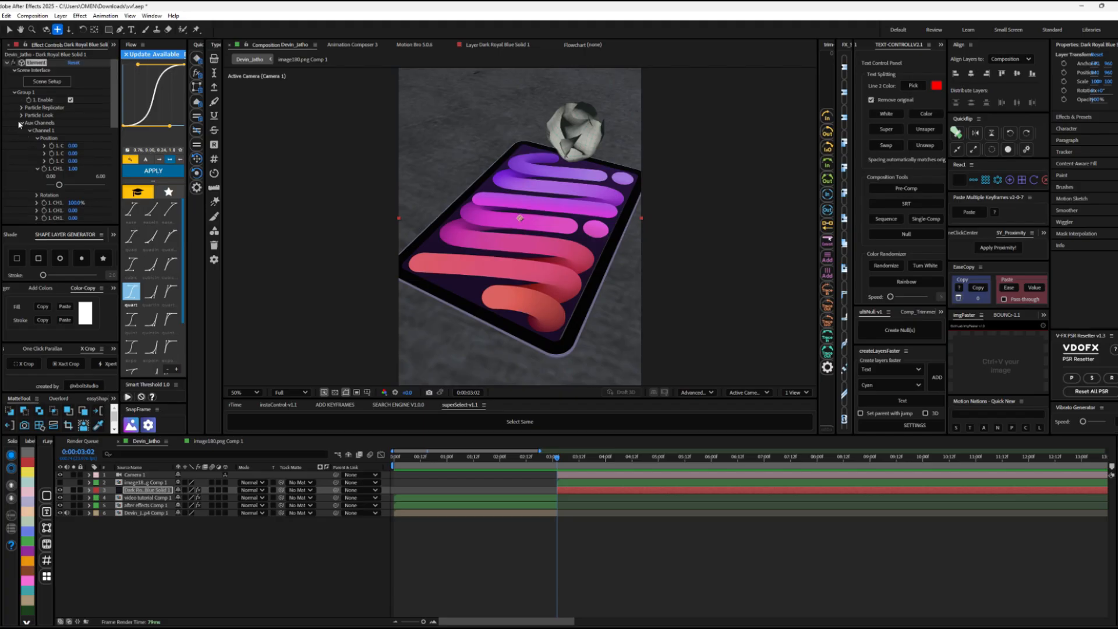
# Step: Check the group folder's group number and the auxiliary channel settings of the paper and iPad models
pyautogui.click(20, 123)
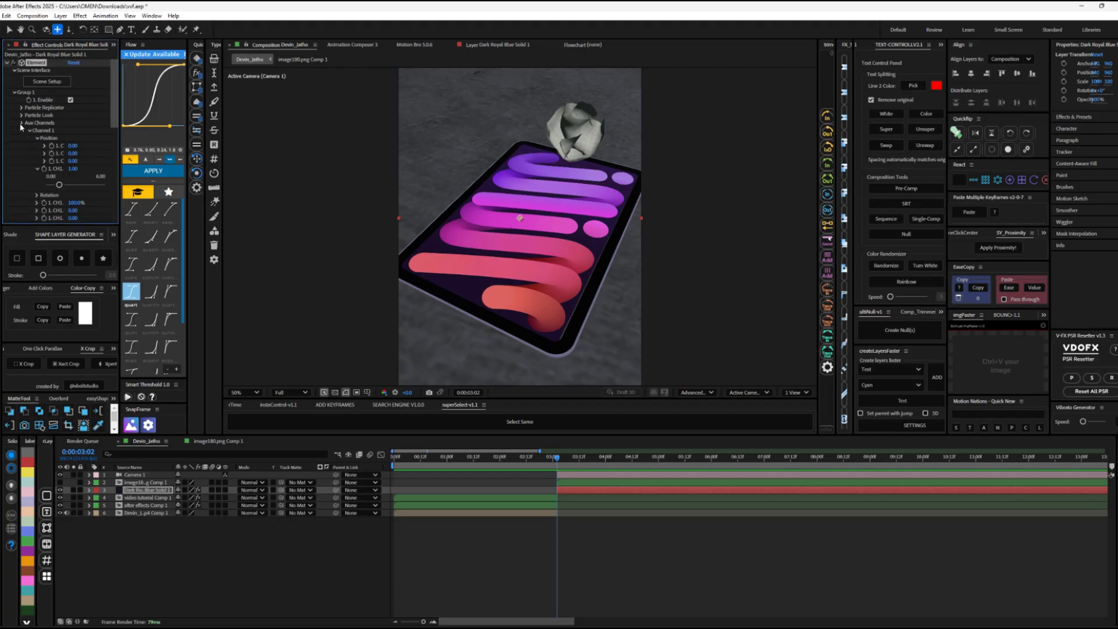
pyautogui.click(13, 92)
pyautogui.click(14, 93)
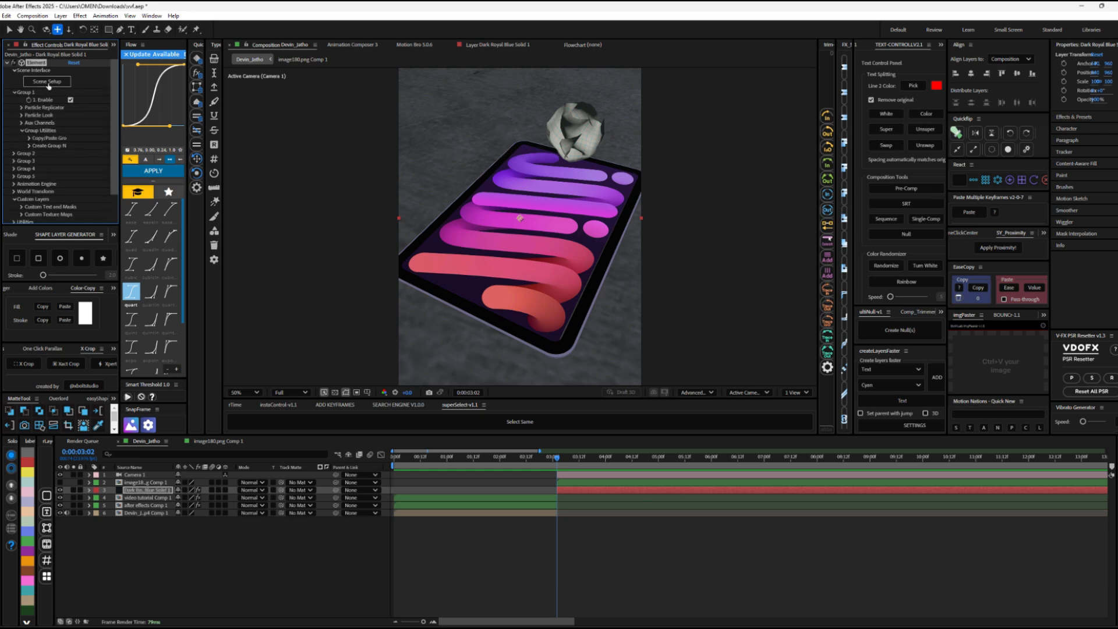
pyautogui.click(717, 81)
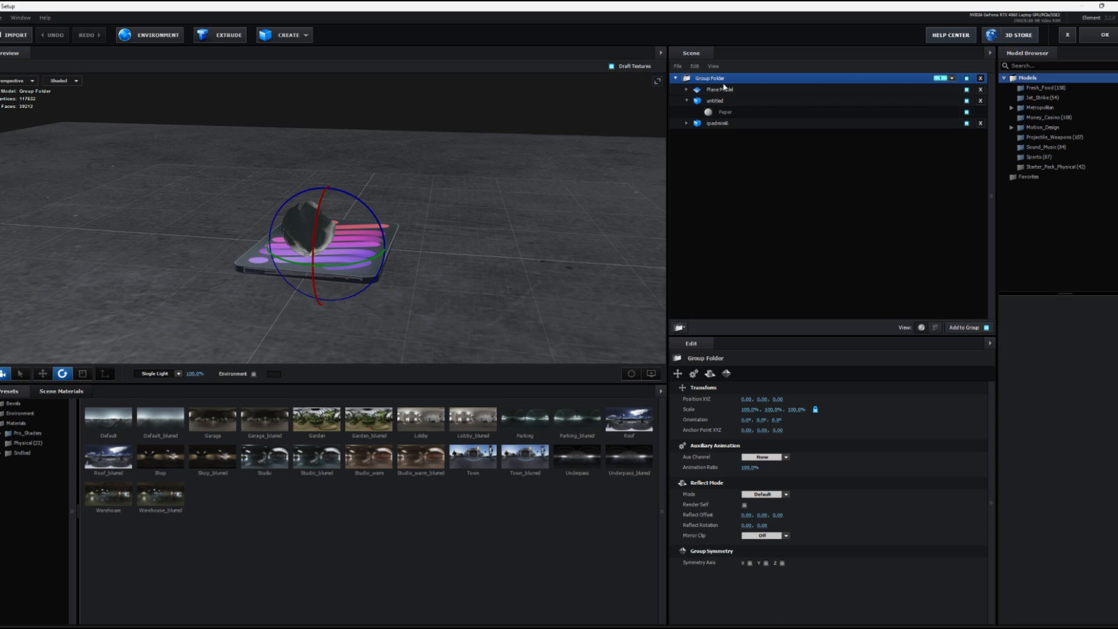
pyautogui.click(944, 79)
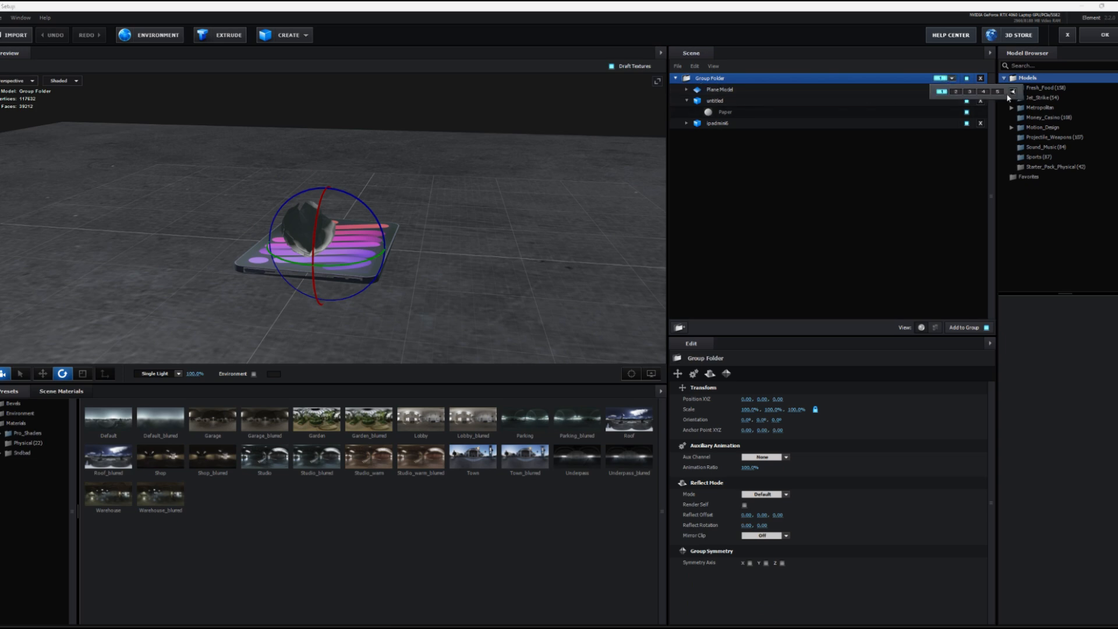
pyautogui.click(941, 91)
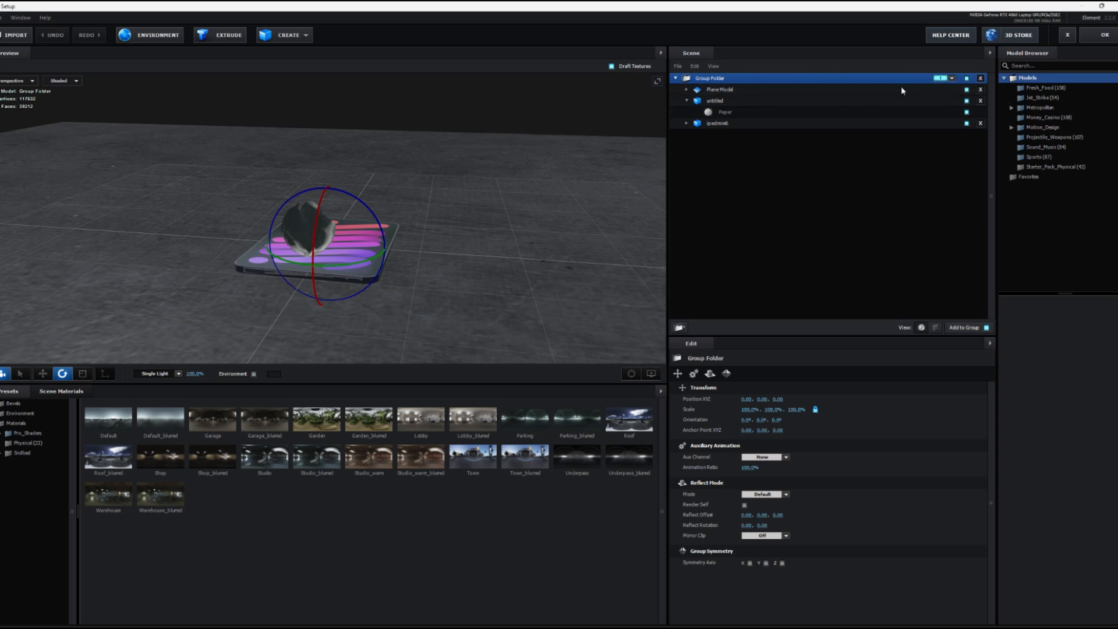
pyautogui.click(689, 102)
pyautogui.click(721, 100)
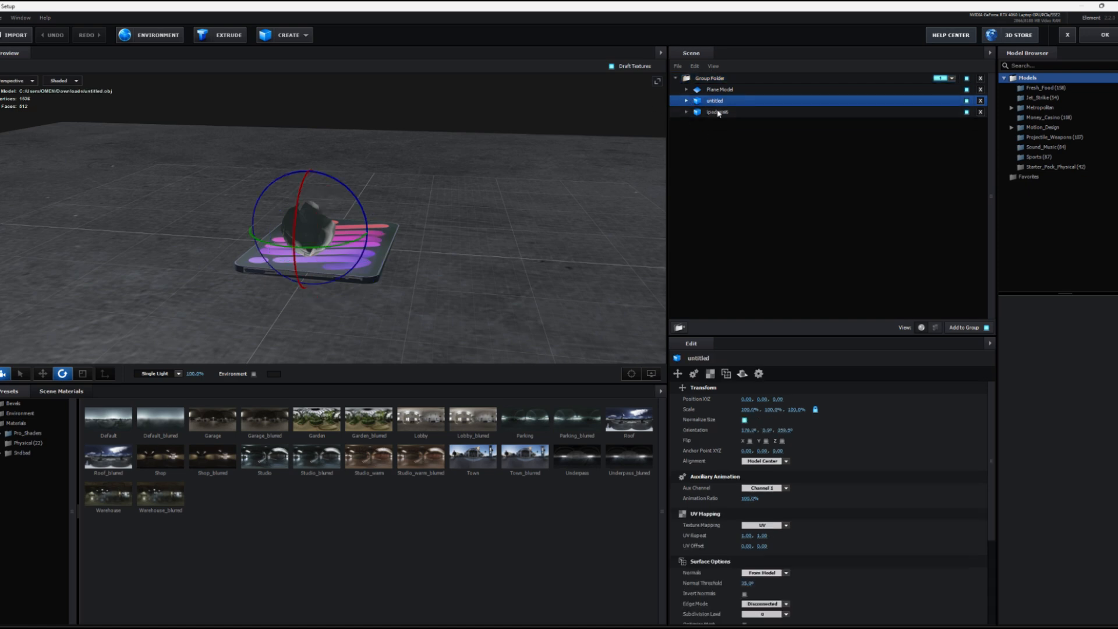
pyautogui.click(718, 113)
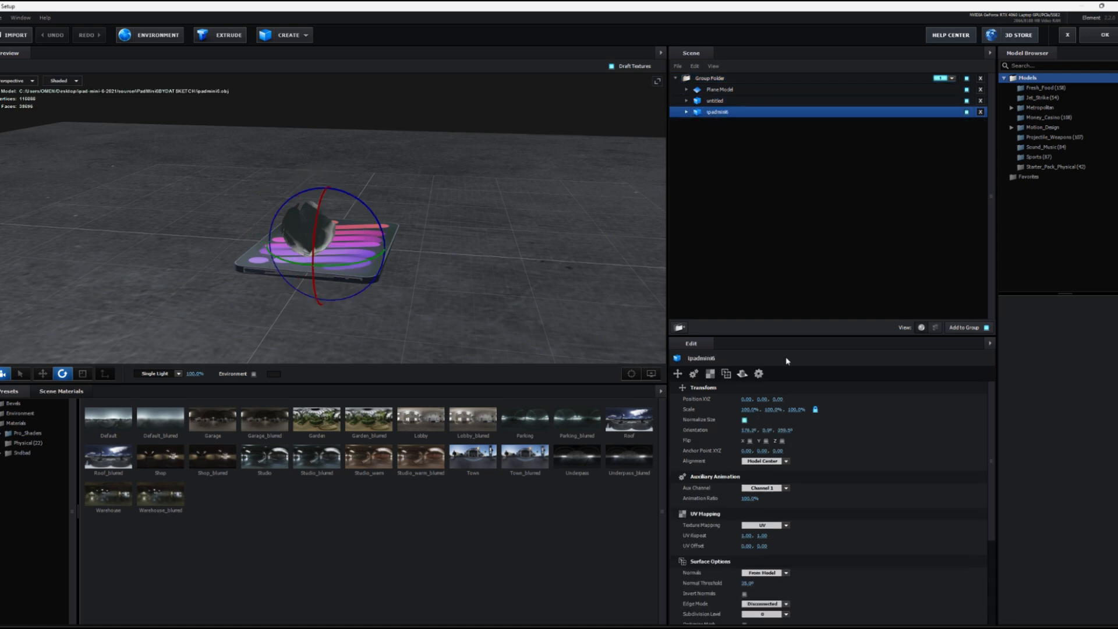
pyautogui.click(717, 99)
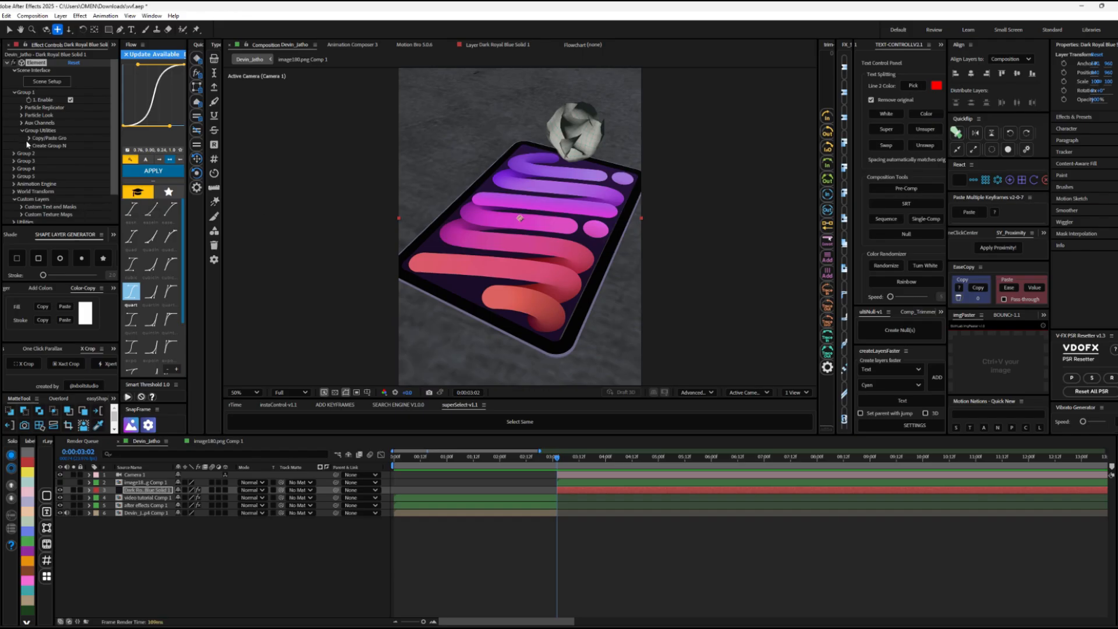
# Step: Expand Group 1's auxiliary Channel 2 position and rotation and set the two values below its scale to 0.20 and 0.14
pyautogui.click(22, 124)
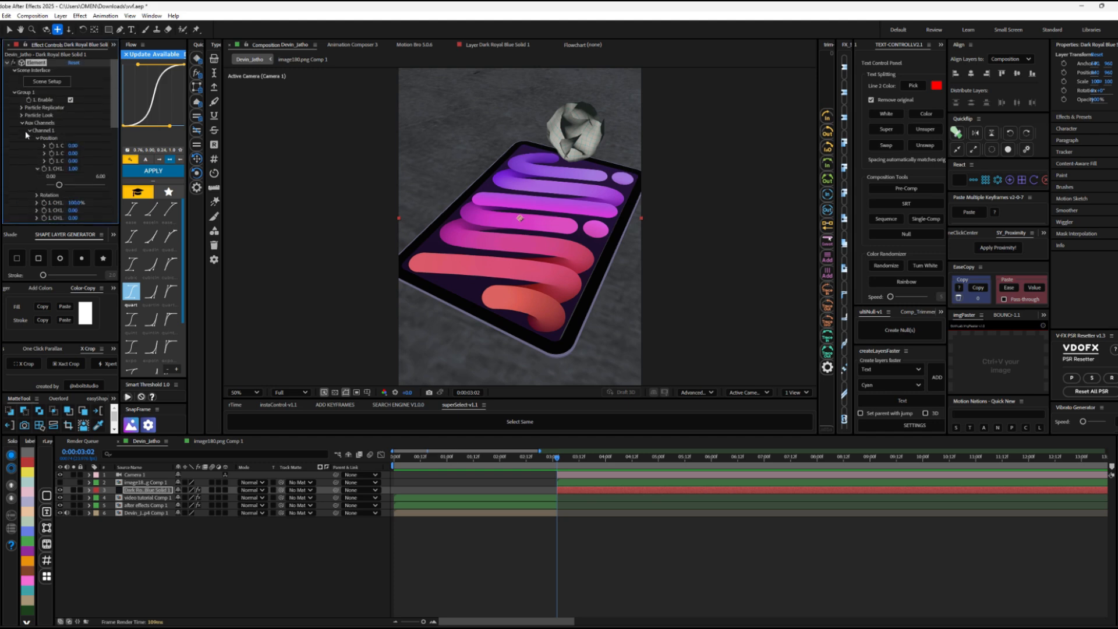
pyautogui.scroll(-3, 28, 173)
pyautogui.scroll(2, 30, 134)
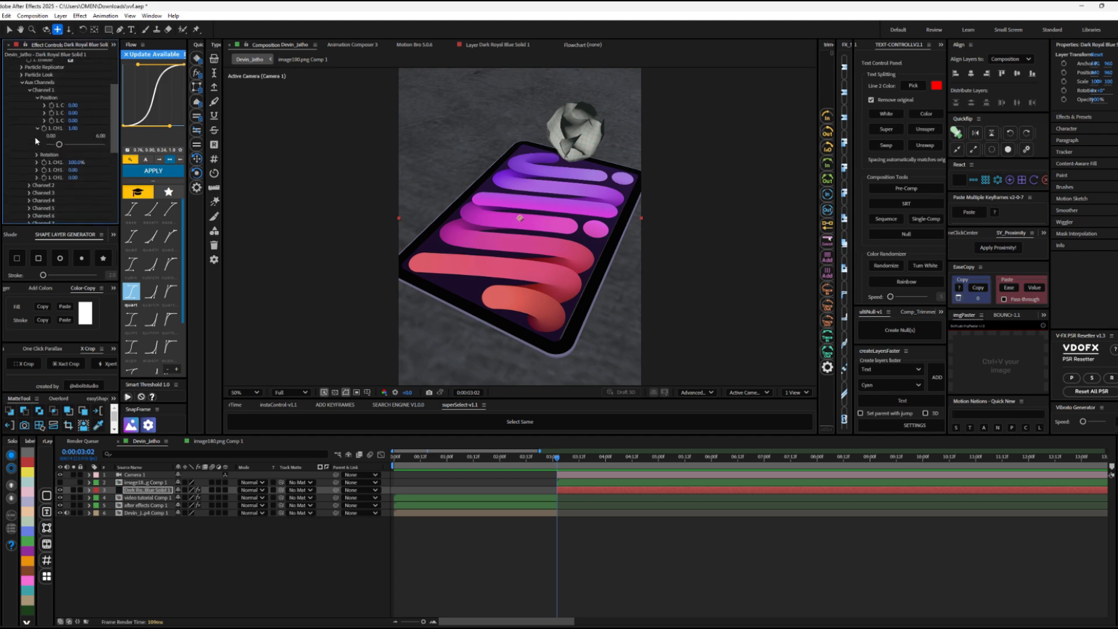
pyautogui.moveTo(73, 105); pyautogui.dragTo(57, 114)
pyautogui.scroll(-3, 51, 147)
pyautogui.click(30, 145)
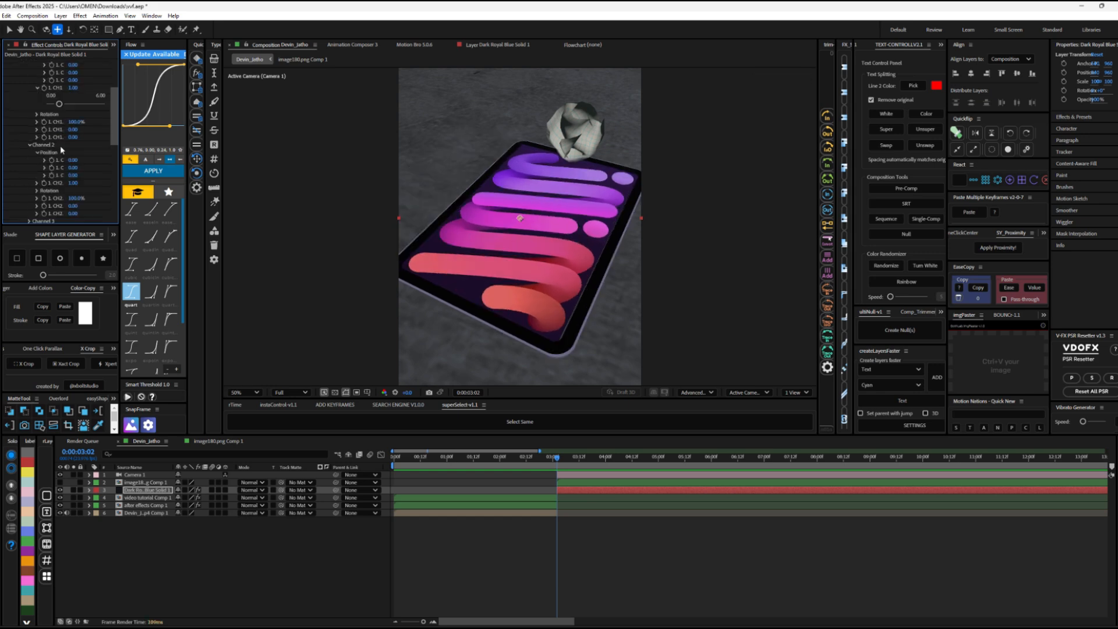
pyautogui.moveTo(34, 162); pyautogui.dragTo(69, 163)
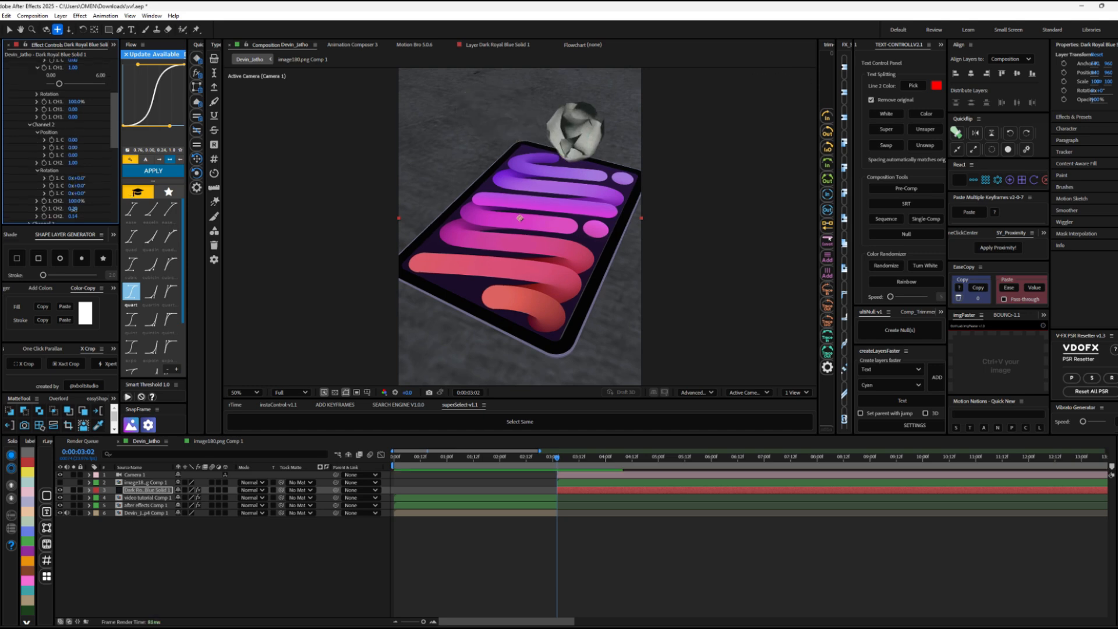
pyautogui.moveTo(74, 209); pyautogui.dragTo(52, 190)
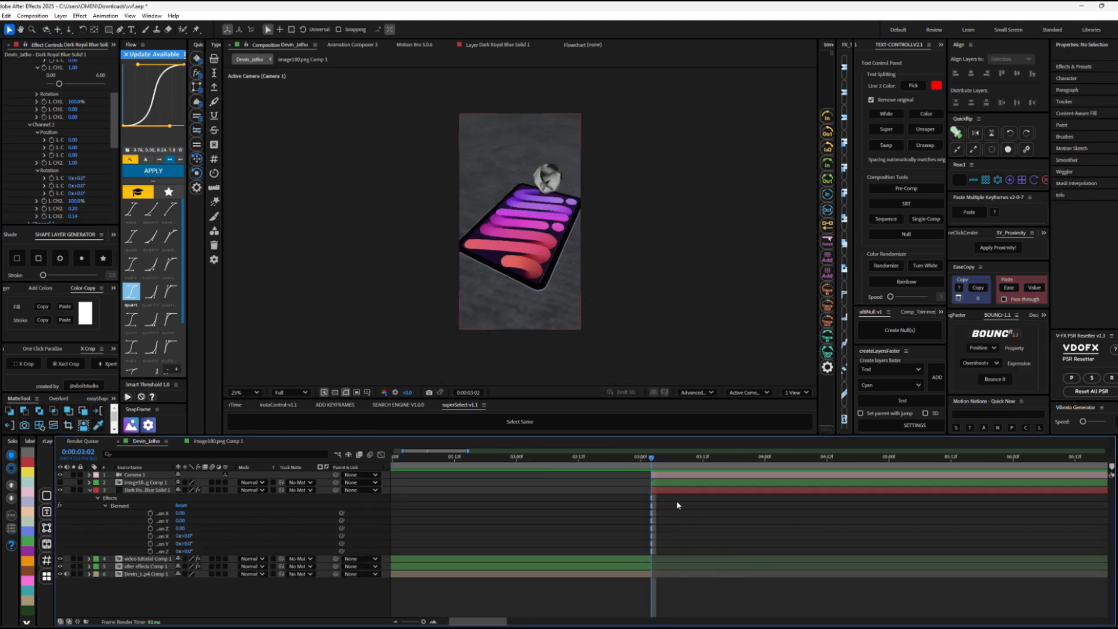
# Step: Keyframe Channel 2's X, Y and Z position and rotation at 0:00:03:02 and 0:00:03:22, with the paper starting out of frame
pyautogui.click(673, 493)
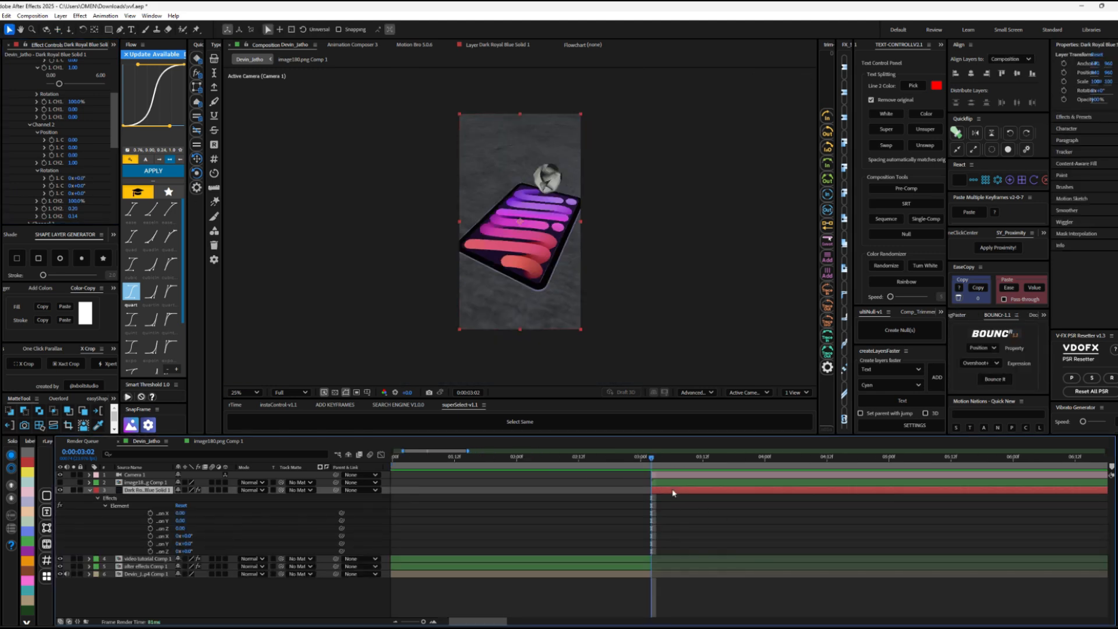
pyautogui.moveTo(150, 513); pyautogui.dragTo(150, 552)
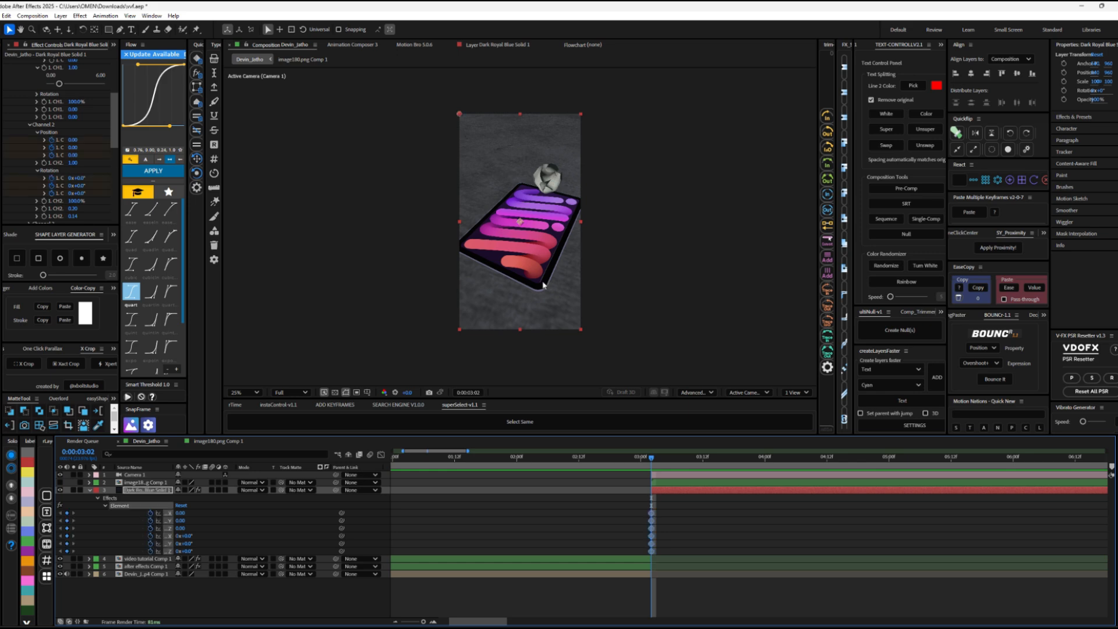
pyautogui.hotkey('shift', 'pagedown')
pyautogui.hotkey('shift', 'pagedown')
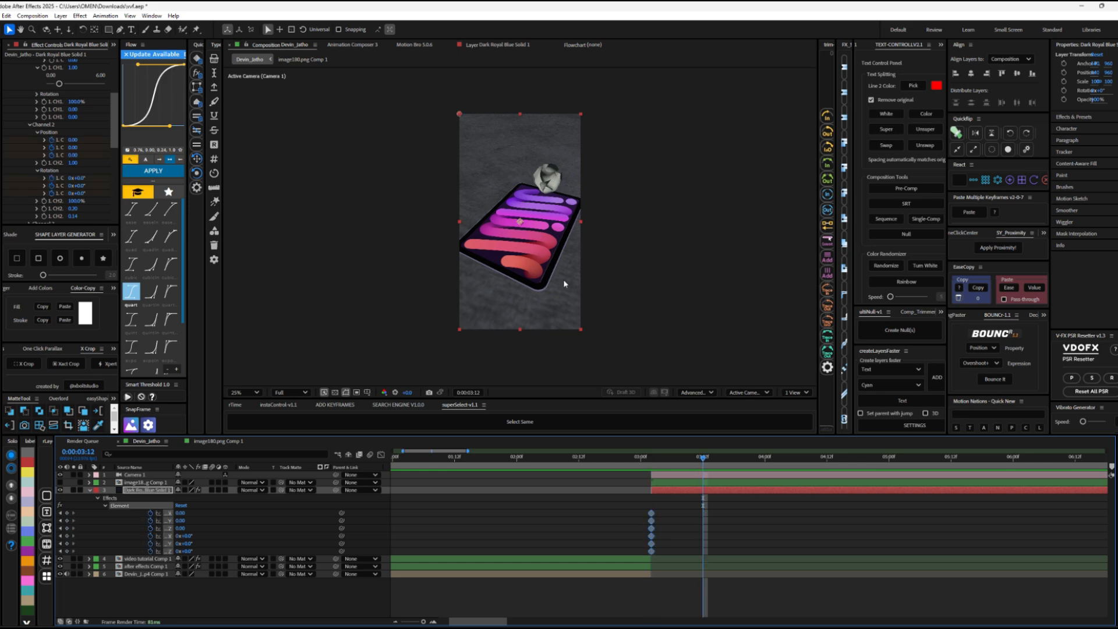
pyautogui.moveTo(657, 513); pyautogui.dragTo(616, 568)
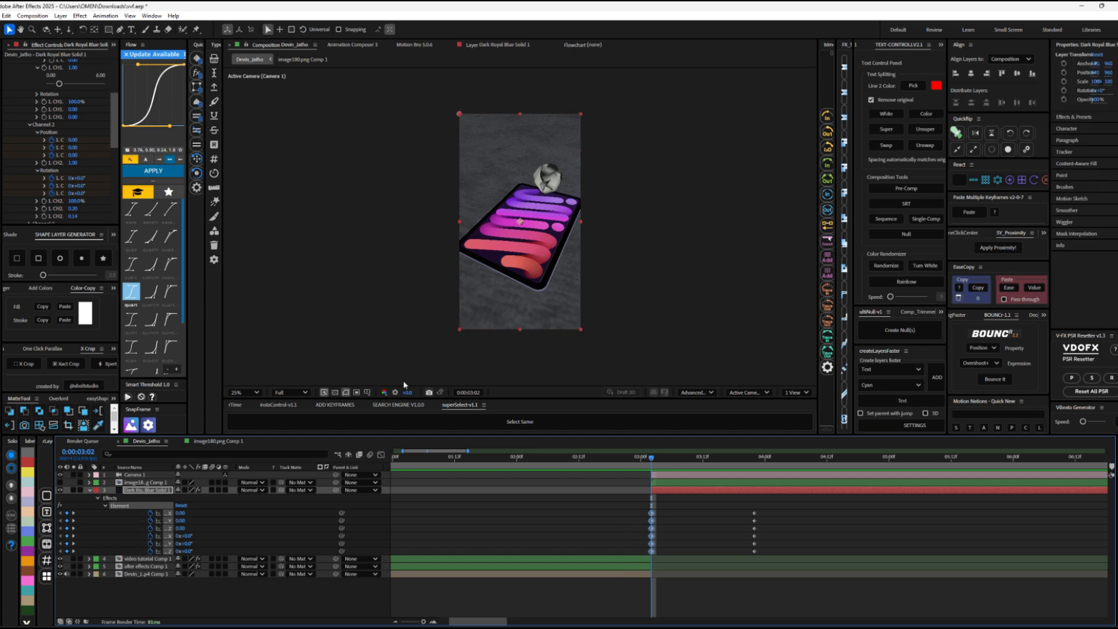
pyautogui.moveTo(182, 529); pyautogui.dragTo(117, 524)
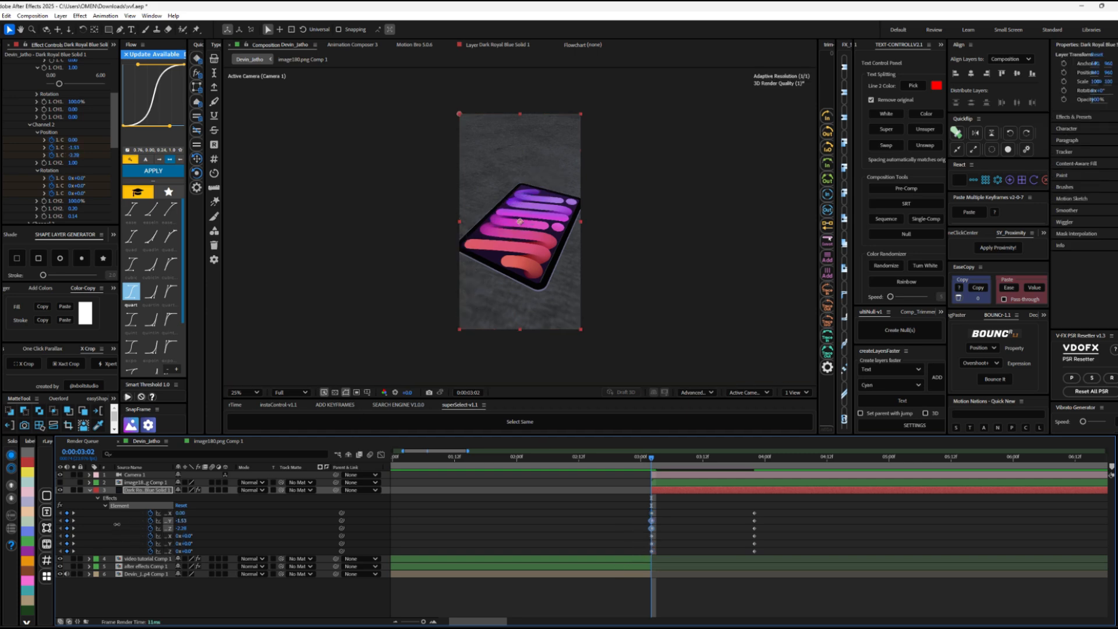
# Step: Apply Easy Ease to all of the paper's Channel 2 position and rotation keyframes and preview the throw onto the iPad
pyautogui.moveTo(780, 508); pyautogui.dragTo(559, 560)
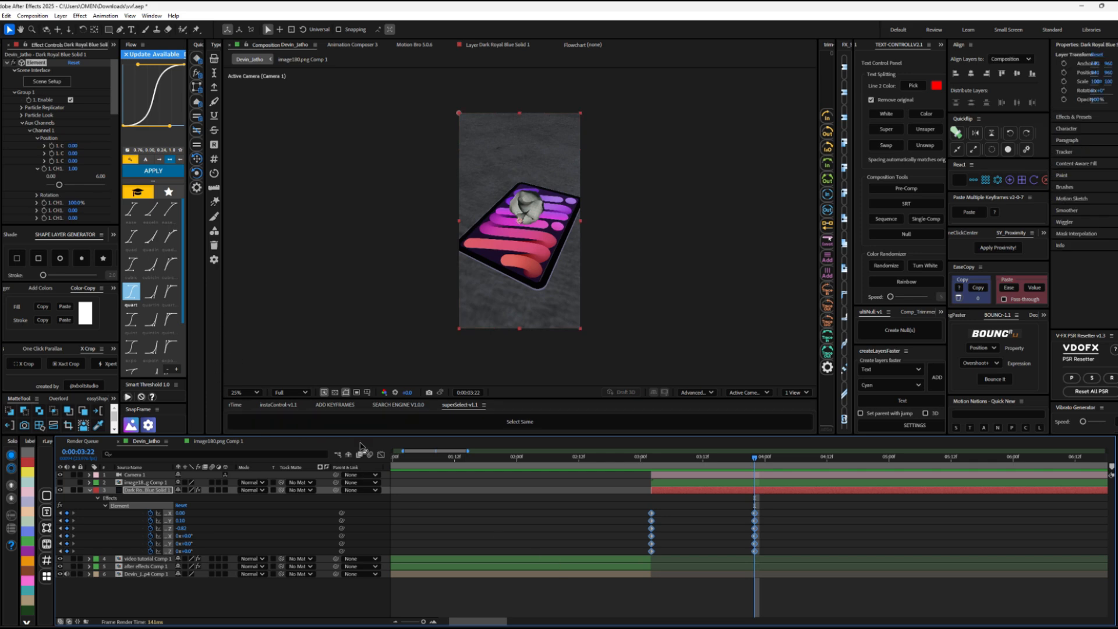
pyautogui.click(382, 455)
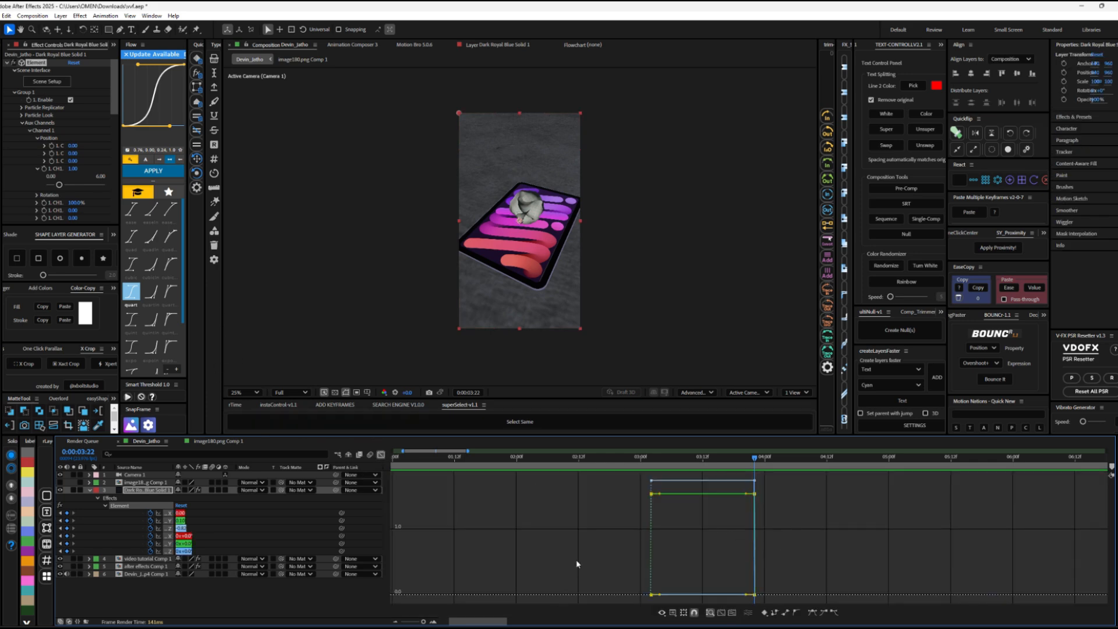
pyautogui.press('F9')
pyautogui.moveTo(774, 565); pyautogui.dragTo(723, 595)
pyautogui.hotkey('ctrl', 'z')
pyautogui.moveTo(774, 567); pyautogui.dragTo(686, 598)
pyautogui.moveTo(681, 463); pyautogui.dragTo(615, 464)
pyautogui.press('space')
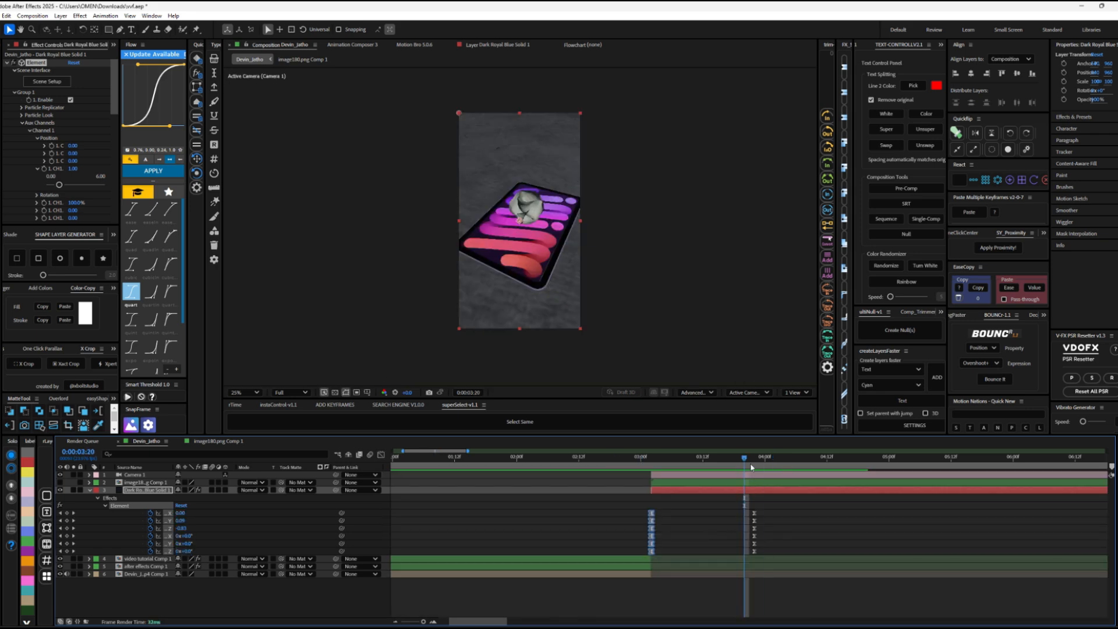
# Step: Keyframe a small Channel 2 Z position bounce for the paper at 0:00:04:03
pyautogui.press('/')
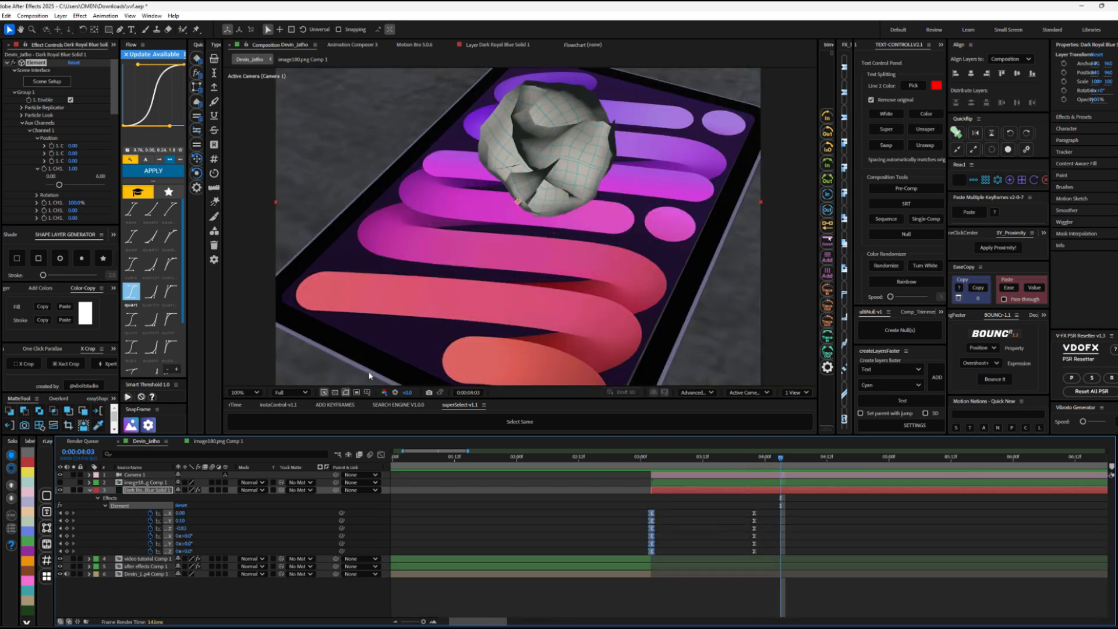
pyautogui.scroll(-3, 369, 376)
pyautogui.scroll(1, 429, 310)
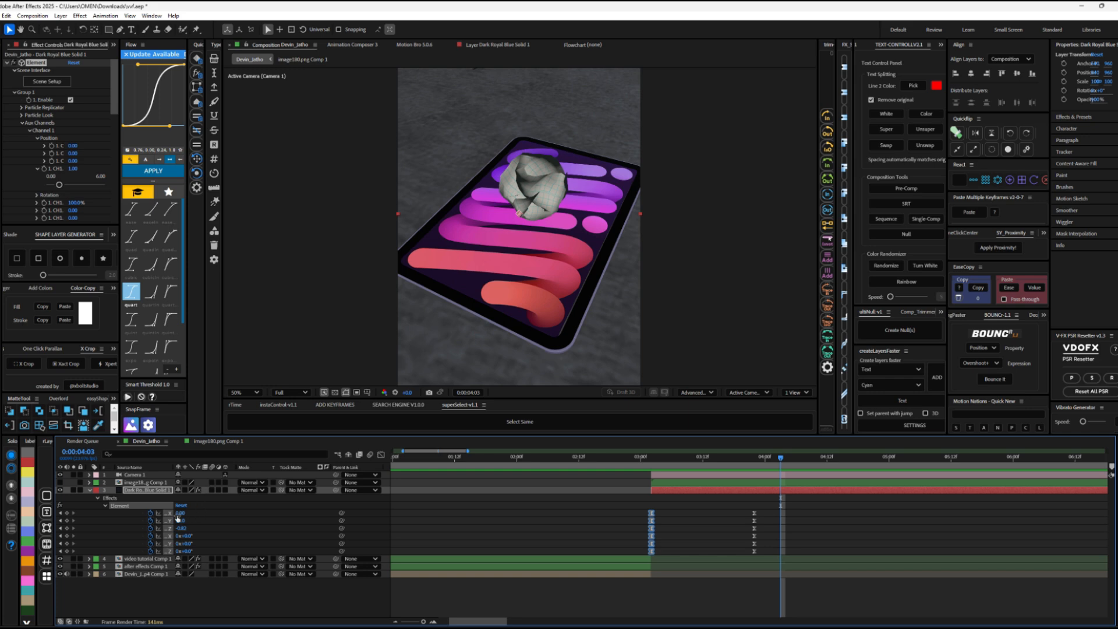
pyautogui.moveTo(192, 516); pyautogui.dragTo(182, 528)
pyautogui.hotkey('ctrl', 'z')
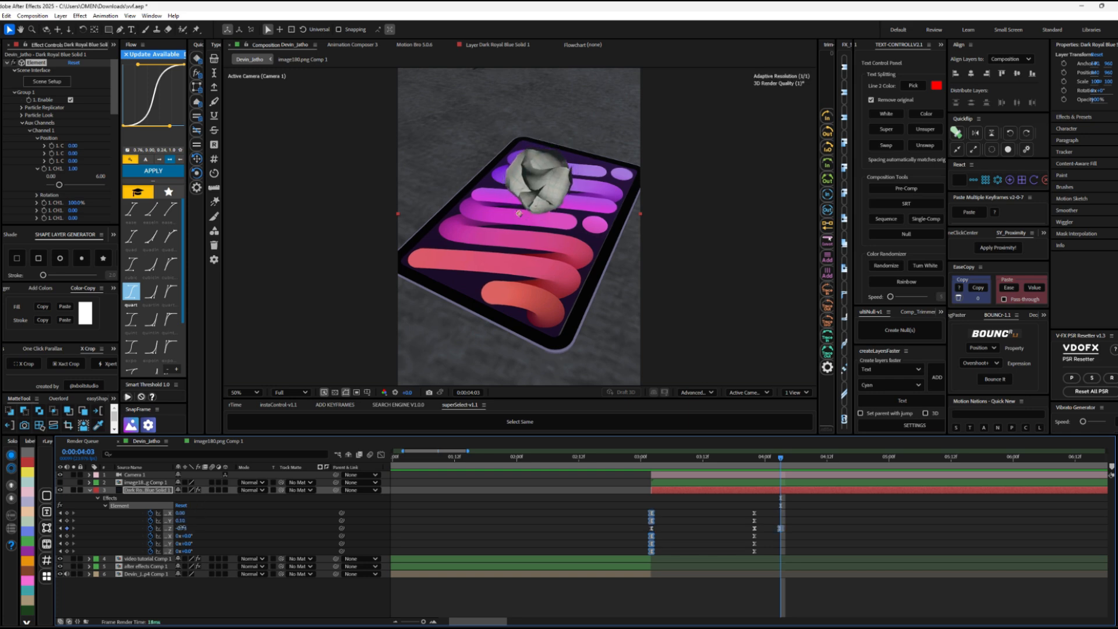
# Step: Repeat the paper's landing Z keyframe after the bounce, shift the three keyframes about four frames earlier and preview the motion
pyautogui.click(754, 528)
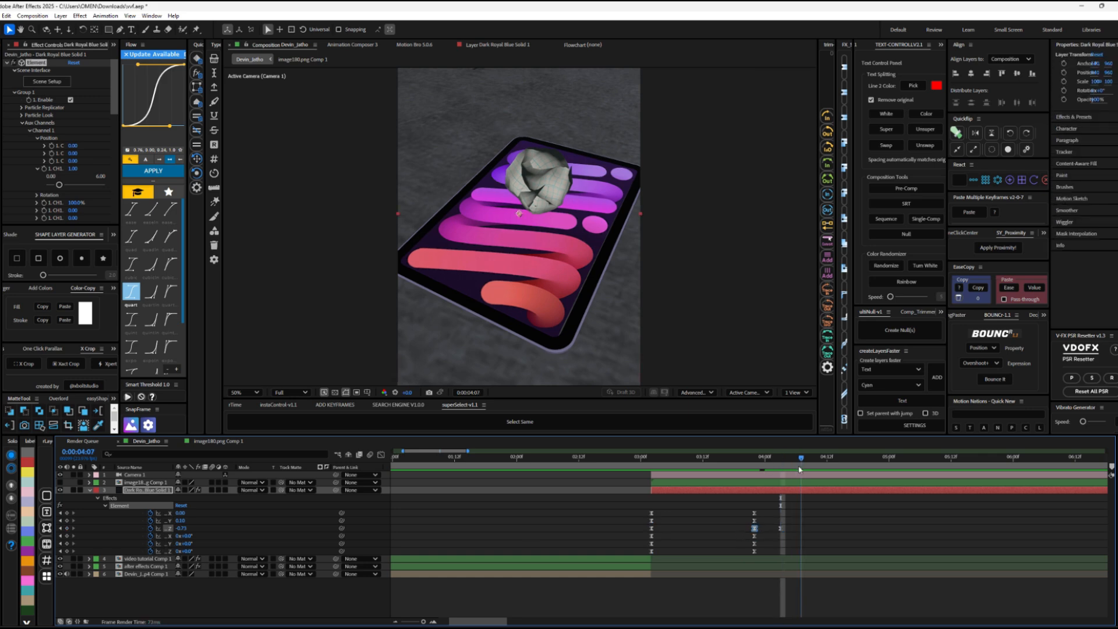
pyautogui.hotkey('ctrl', 'v')
pyautogui.click(827, 458)
pyautogui.moveTo(815, 533); pyautogui.dragTo(734, 529)
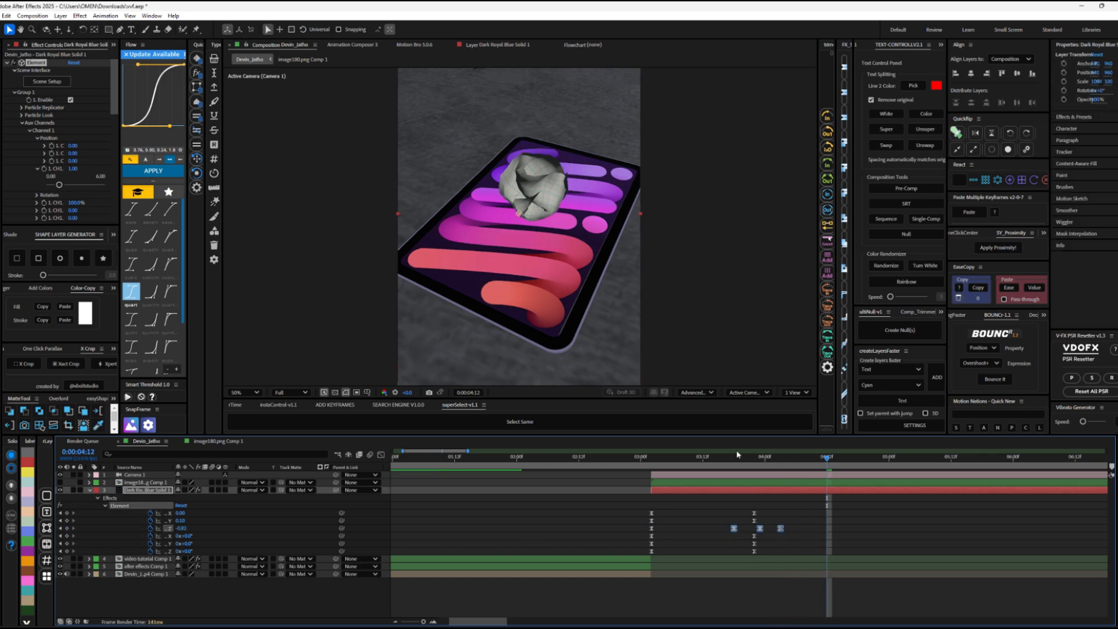
pyautogui.press('space')
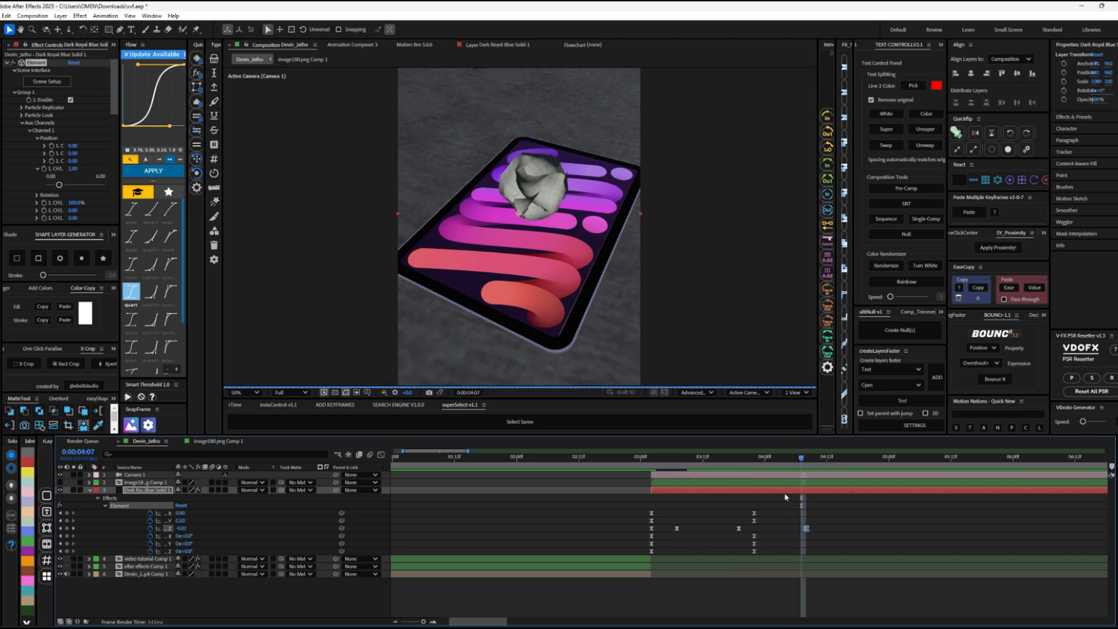
pyautogui.click(650, 458)
pyautogui.press('space')
pyautogui.click(669, 459)
pyautogui.press('space')
# Step: Retime the paper's Z position keyframes earlier, to about 0:00:03:12 and 0:00:03:23, and review the bounce
pyautogui.moveTo(739, 529); pyautogui.dragTo(702, 528)
pyautogui.click(645, 459)
pyautogui.moveTo(645, 464); pyautogui.dragTo(732, 463)
pyautogui.moveTo(707, 468); pyautogui.dragTo(656, 468)
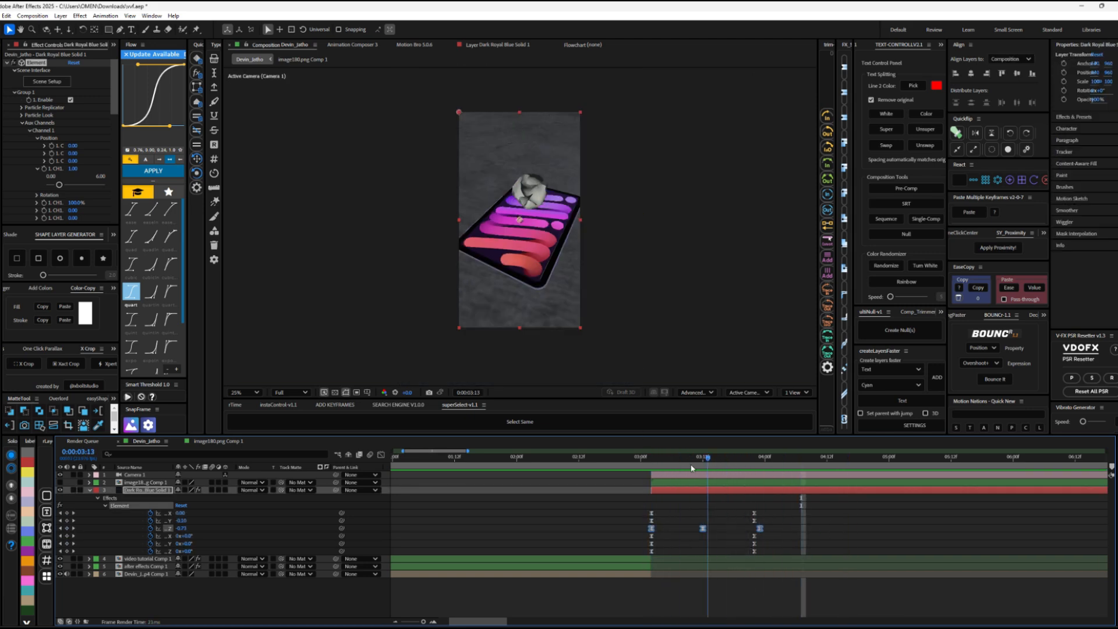
pyautogui.press('space')
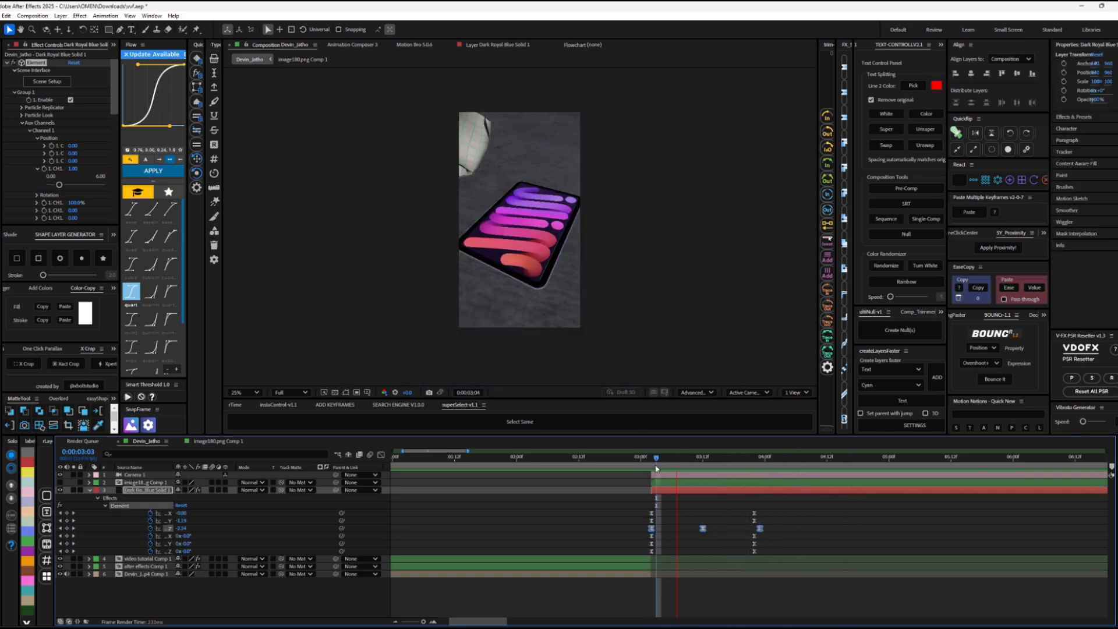
pyautogui.click(669, 468)
pyautogui.press('space')
pyautogui.press('space')
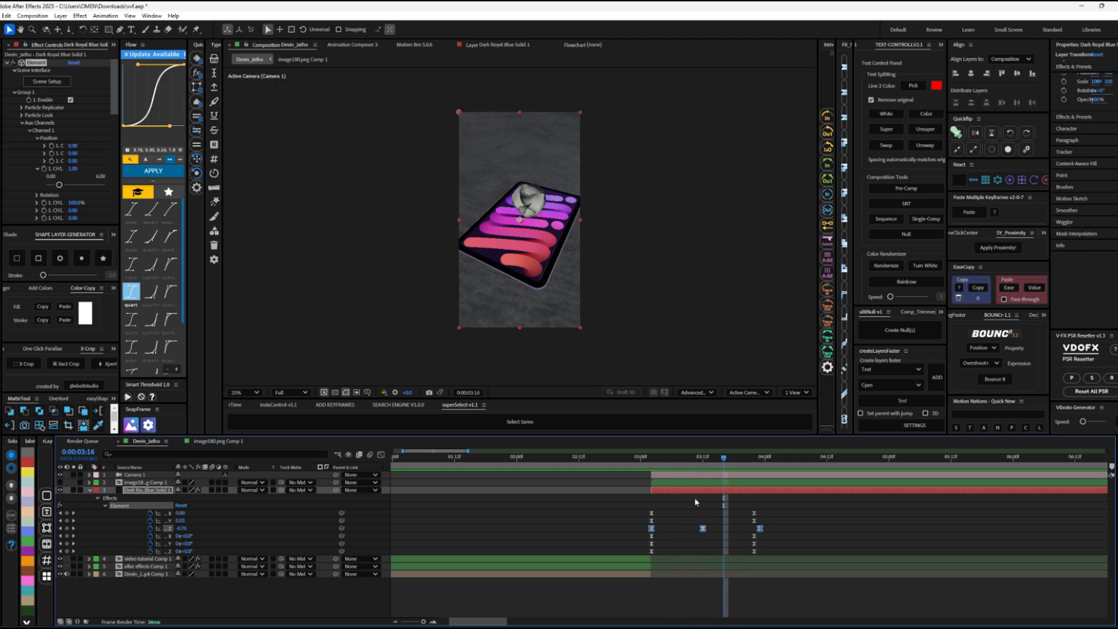
pyautogui.click(694, 499)
pyautogui.moveTo(718, 462)
pyautogui.mouseDown()
pyautogui.moveTo(744, 470)
pyautogui.moveTo(718, 472)
pyautogui.mouseUp()
pyautogui.press('.')
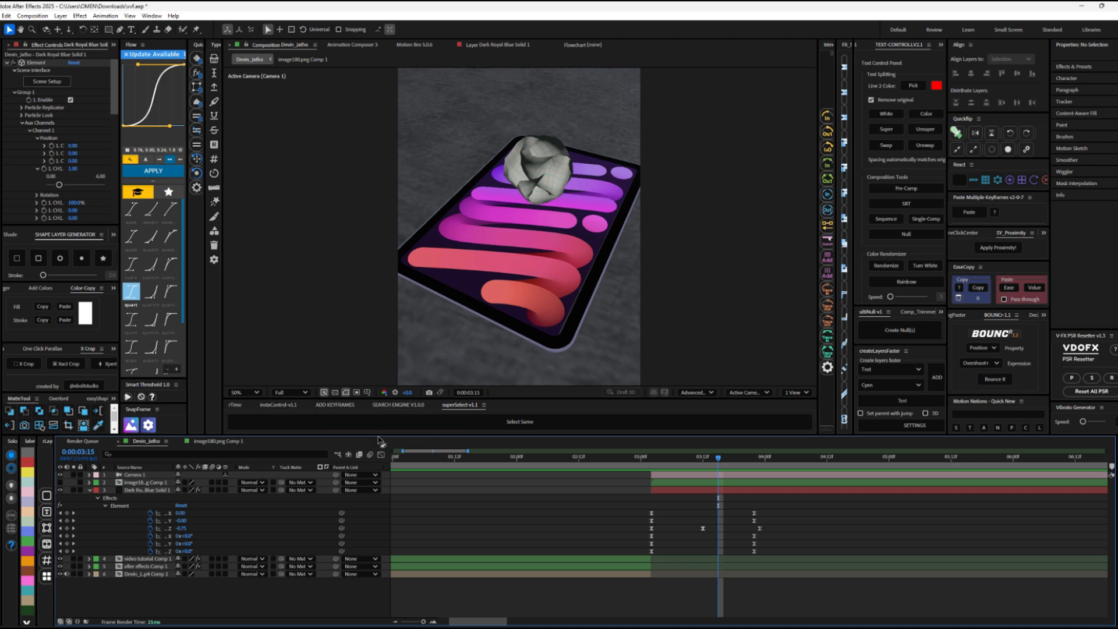
# Step: Keyframe the paper's Channel 2 Y position to about 0.13 at 0:00:03:15 and check the motion
pyautogui.moveTo(182, 515); pyautogui.dragTo(675, 495)
pyautogui.press('space')
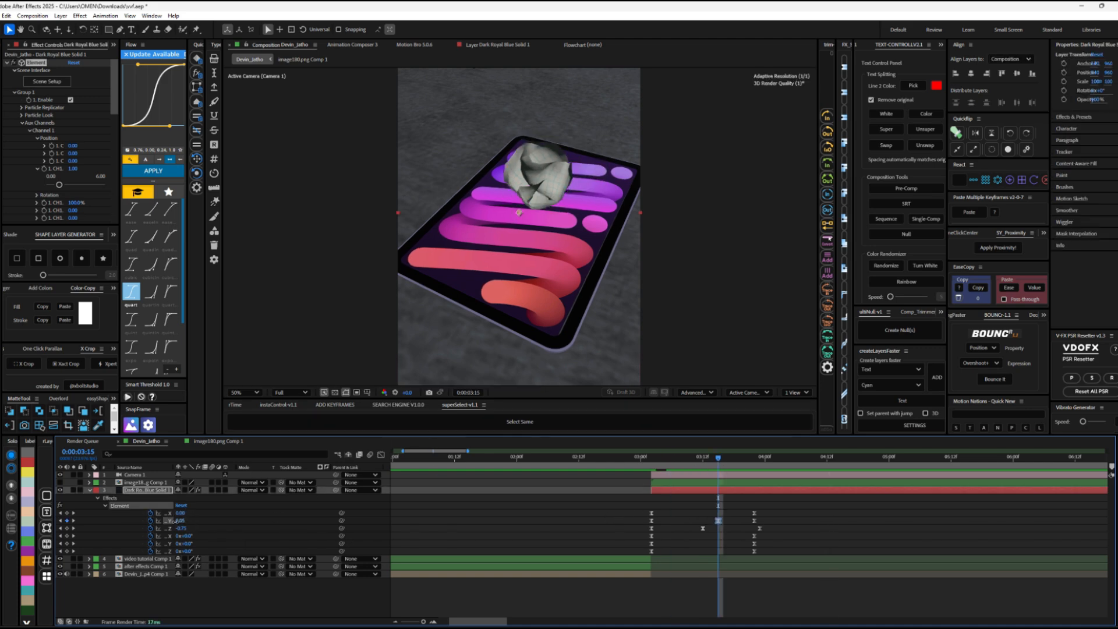
pyautogui.moveTo(739, 461); pyautogui.dragTo(716, 464)
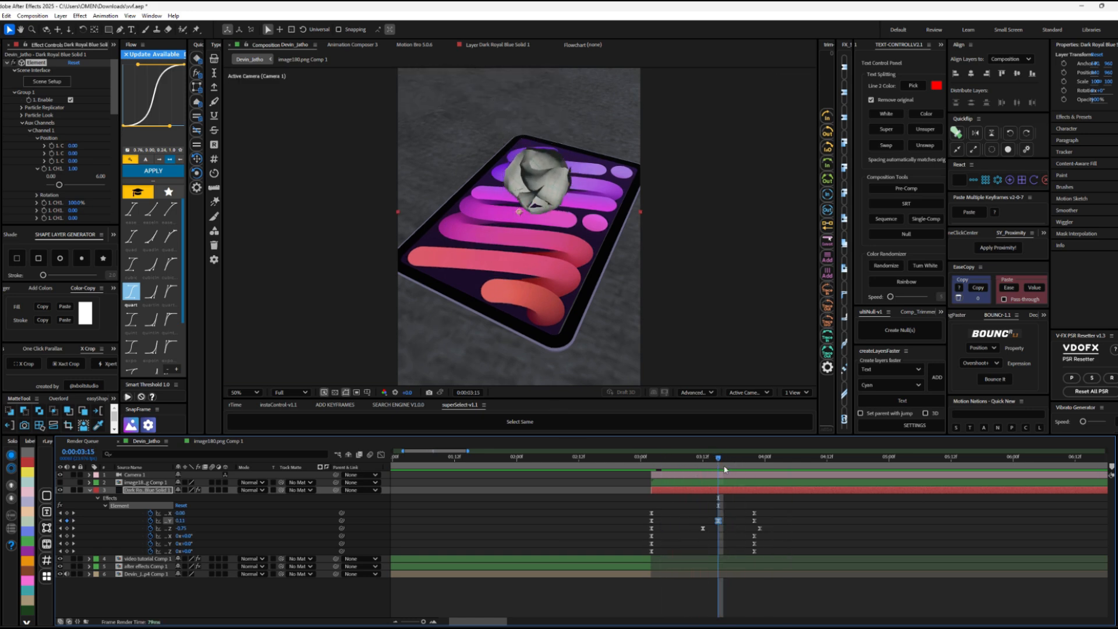
pyautogui.click(744, 461)
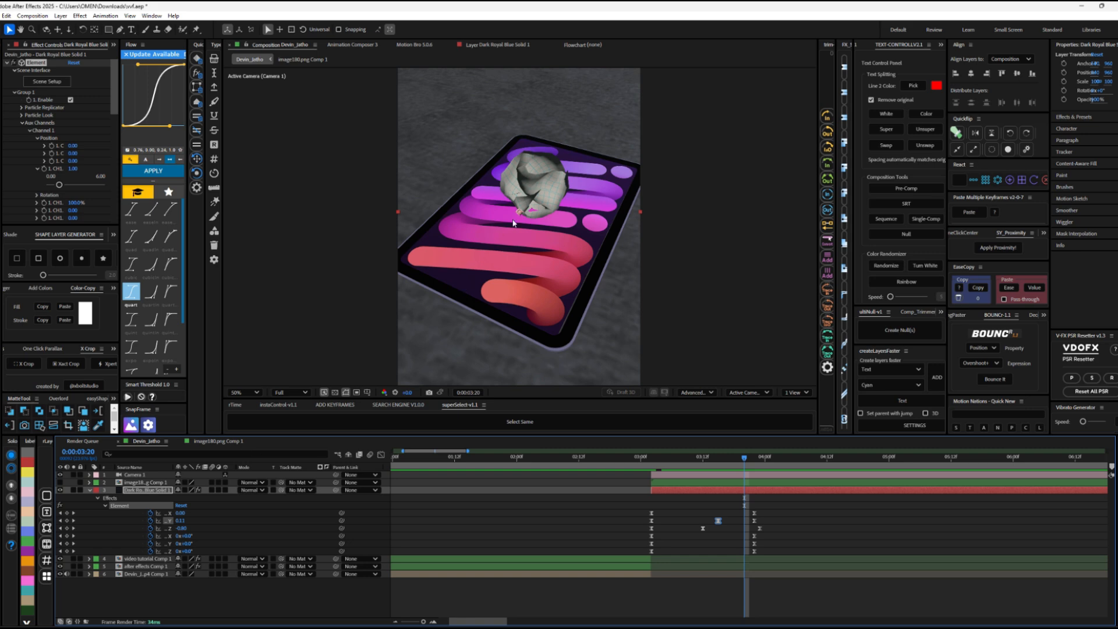
# Step: Keyframe a small Channel 2 X position offset at 0:00:03:20 and another Y position value at 0:00:03:17, and preview the landing
pyautogui.moveTo(178, 522); pyautogui.dragTo(182, 515)
pyautogui.hotkey('ctrl', 'z')
pyautogui.click(734, 466)
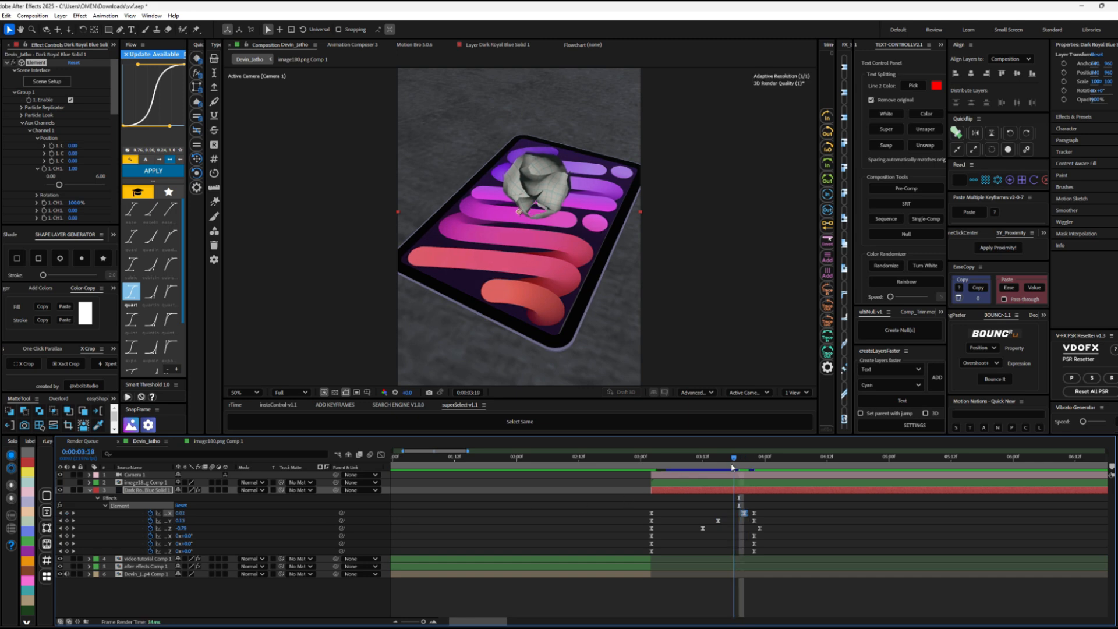
pyautogui.moveTo(732, 468); pyautogui.dragTo(729, 468)
pyautogui.moveTo(180, 520); pyautogui.dragTo(179, 521)
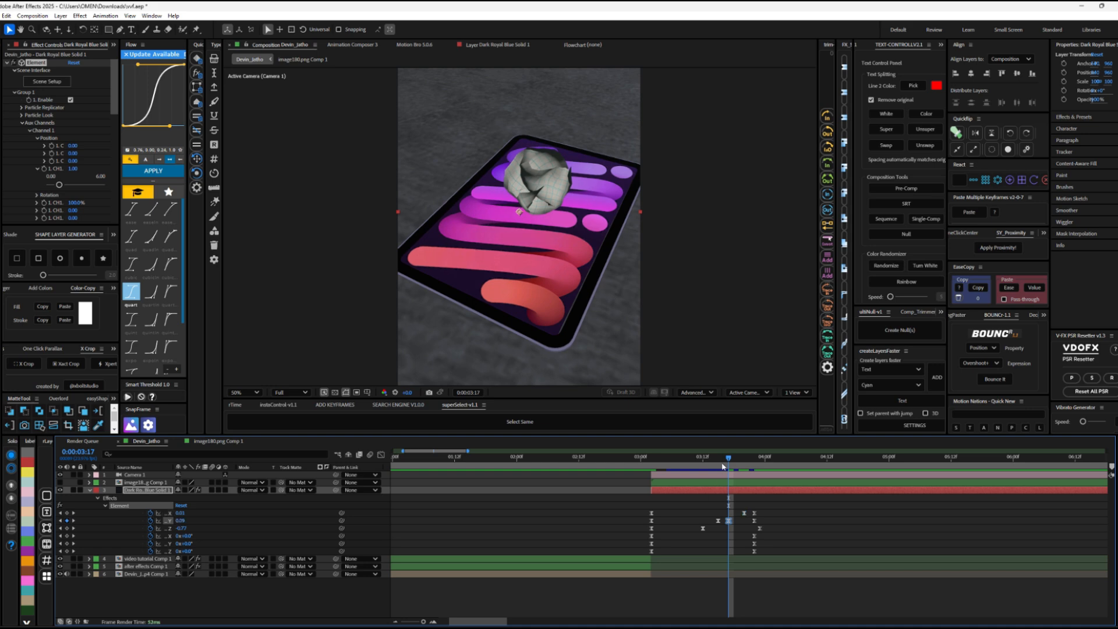
pyautogui.moveTo(728, 465); pyautogui.dragTo(687, 464)
pyautogui.press('space')
pyautogui.press('space')
pyautogui.press('space')
pyautogui.click(726, 502)
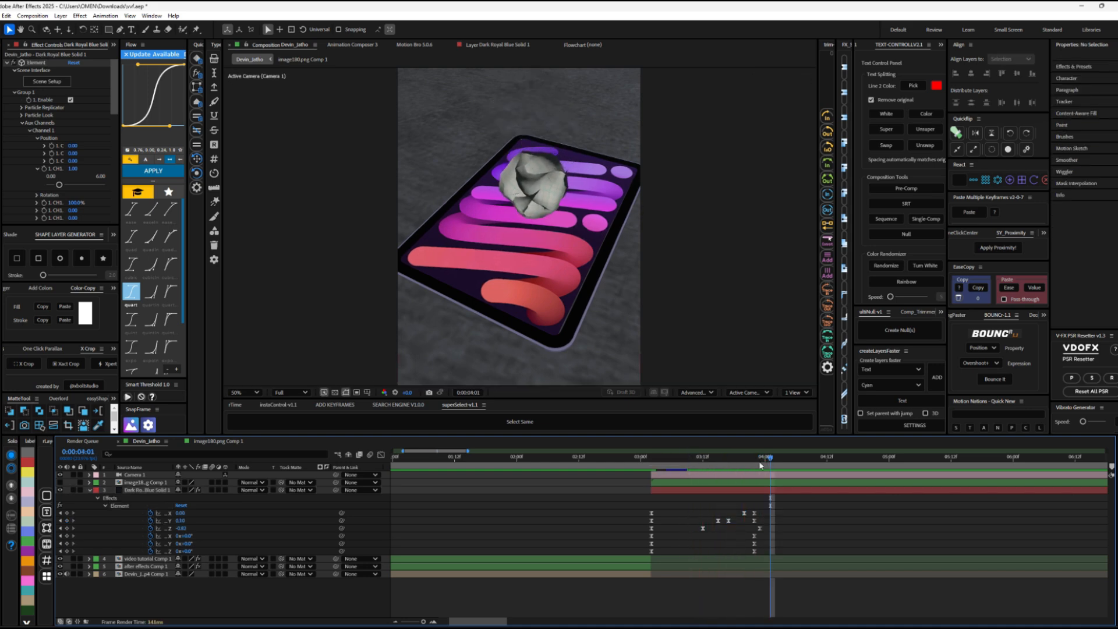
# Step: Keyframe the paper's Channel 2 Y and Z rotation at 0:00:03:11 to add tumbling, and scrub through the motion
pyautogui.moveTo(758, 465); pyautogui.dragTo(698, 465)
pyautogui.moveTo(190, 544); pyautogui.dragTo(169, 550)
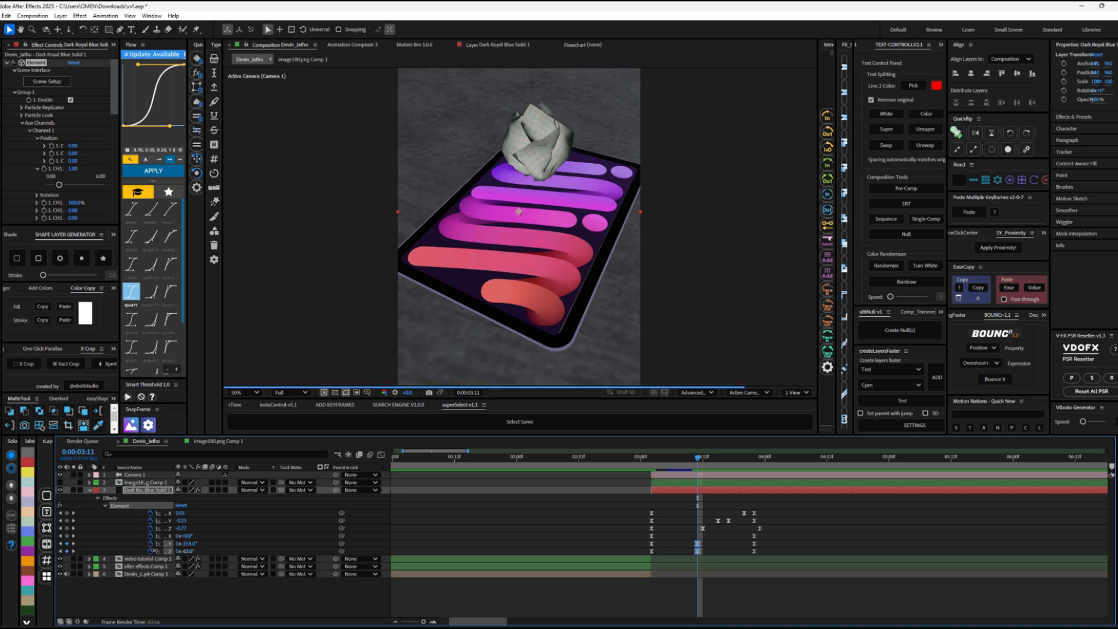
pyautogui.moveTo(698, 466); pyautogui.dragTo(744, 466)
# Step: Copy the paper's bounce position keyframes, paste them at about 0:00:04:06 and preview the repeated bounce
pyautogui.moveTo(773, 509); pyautogui.dragTo(707, 534)
pyautogui.moveTo(770, 463); pyautogui.dragTo(796, 463)
pyautogui.hotkey('ctrl', 'v')
pyautogui.click(691, 464)
pyautogui.press('space')
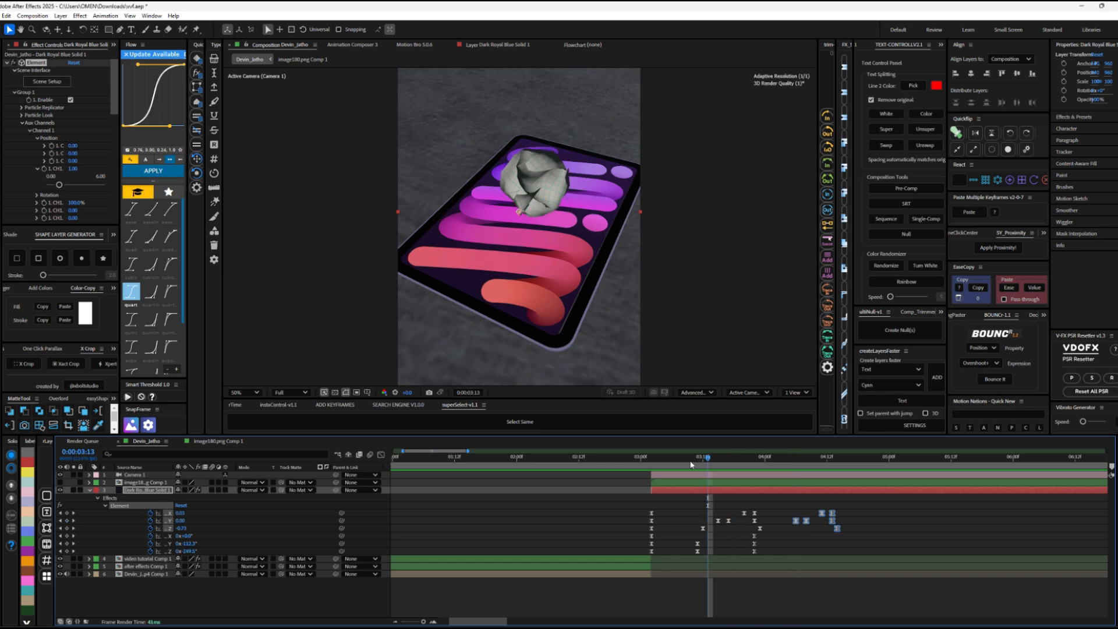
pyautogui.press('space')
# Step: Shift the pasted position keyframes about three frames earlier and replay the animation
pyautogui.moveTo(807, 521); pyautogui.dragTo(792, 520)
pyautogui.click(651, 464)
pyautogui.press('space')
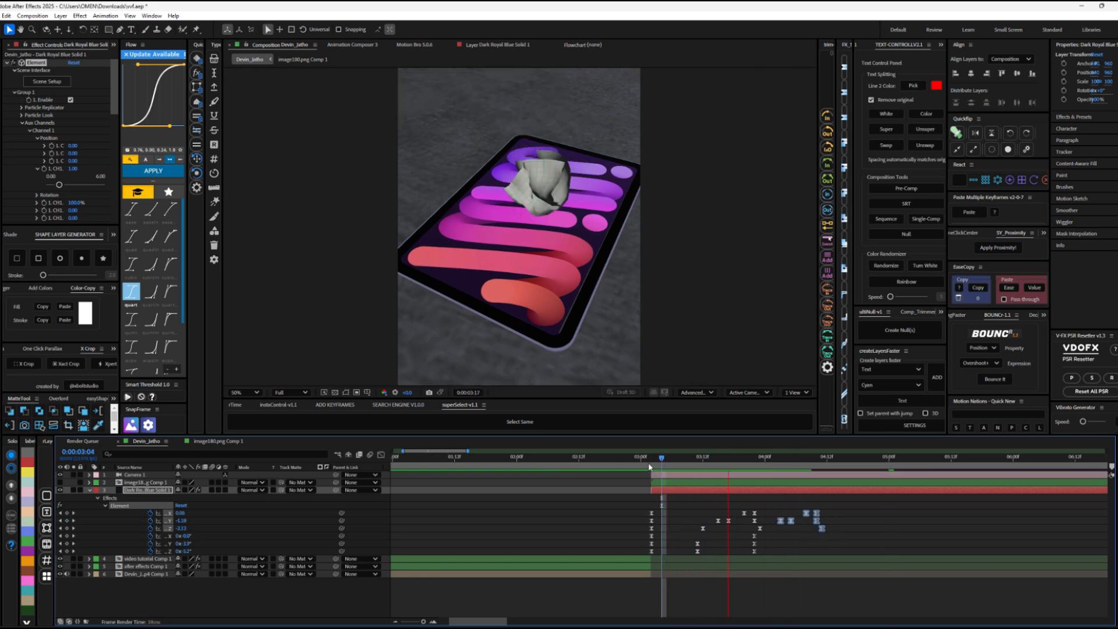
# Step: Try to delete the pasted pair of X position keyframes around 0:00:04:08
pyautogui.click(790, 518)
pyautogui.moveTo(785, 461); pyautogui.dragTo(805, 463)
pyautogui.moveTo(826, 508); pyautogui.dragTo(786, 516)
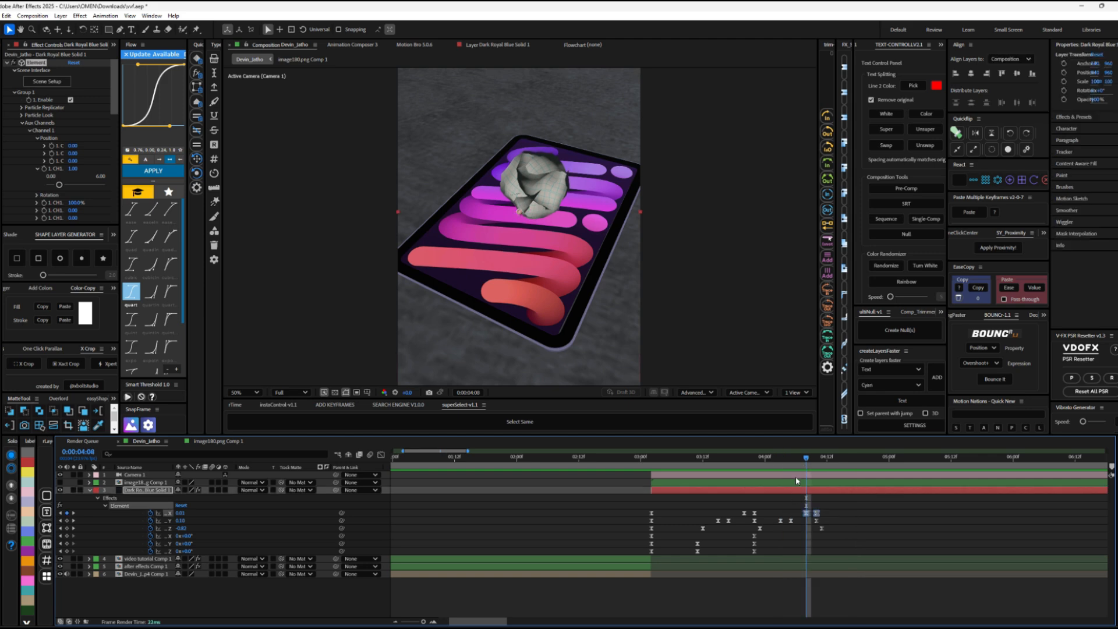
pyautogui.press('Delete')
pyautogui.moveTo(769, 464); pyautogui.dragTo(863, 463)
pyautogui.hotkey('ctrl', 'z')
# Step: Delete the first two pasted Y position keyframes and move the first pasted X keyframe to about 0:00:04:03
pyautogui.moveTo(798, 522); pyautogui.dragTo(751, 510)
pyautogui.press('Delete')
pyautogui.moveTo(768, 462); pyautogui.dragTo(837, 463)
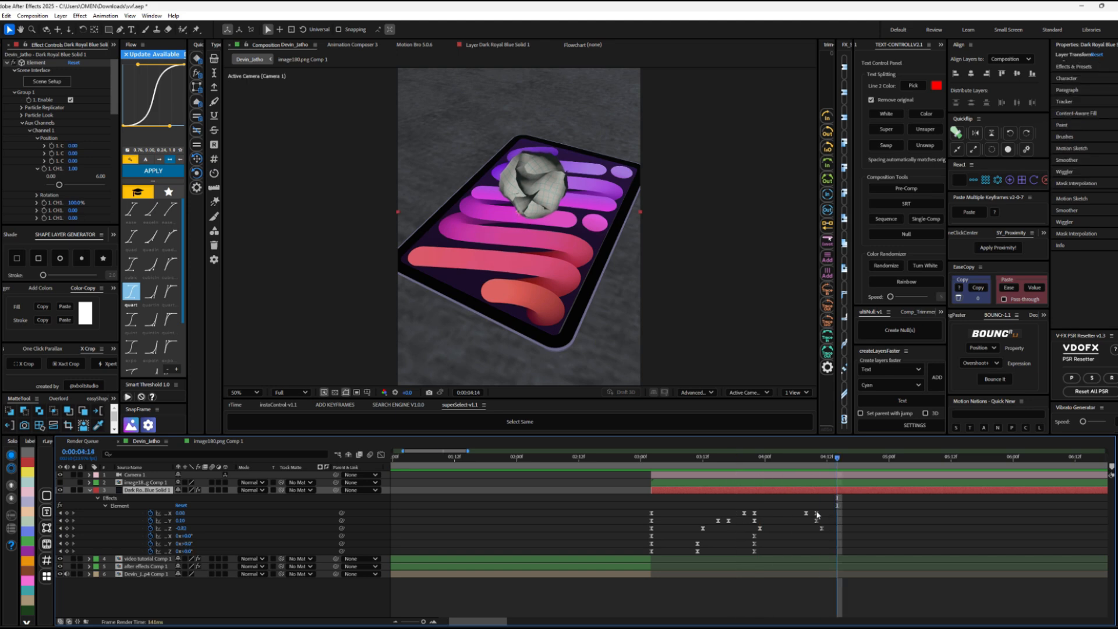
pyautogui.moveTo(819, 515); pyautogui.dragTo(780, 513)
pyautogui.click(805, 513)
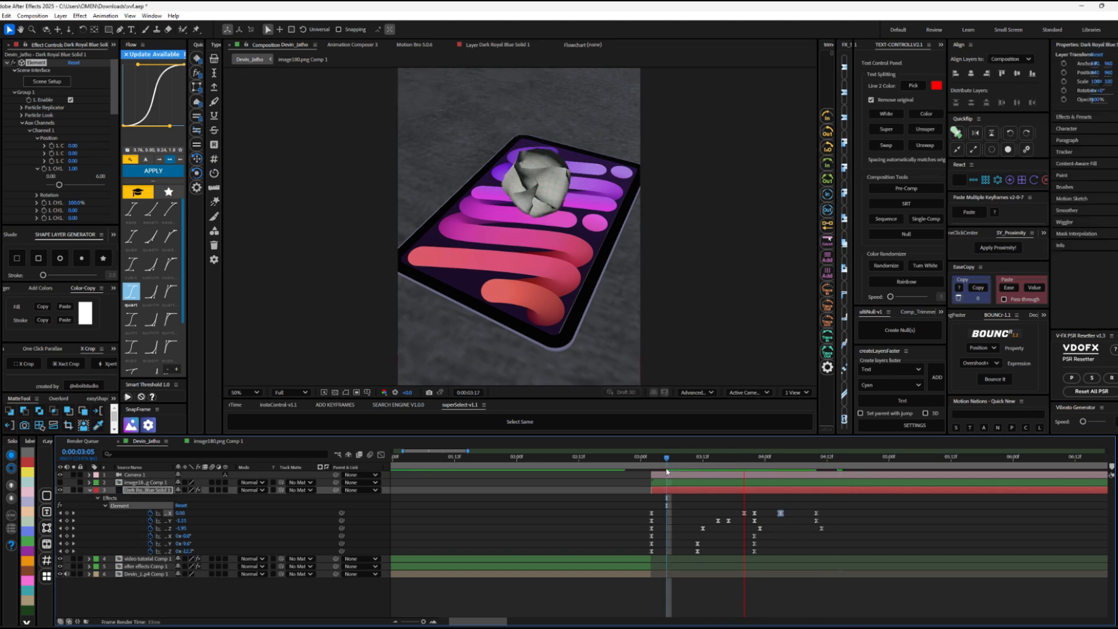
pyautogui.press('space')
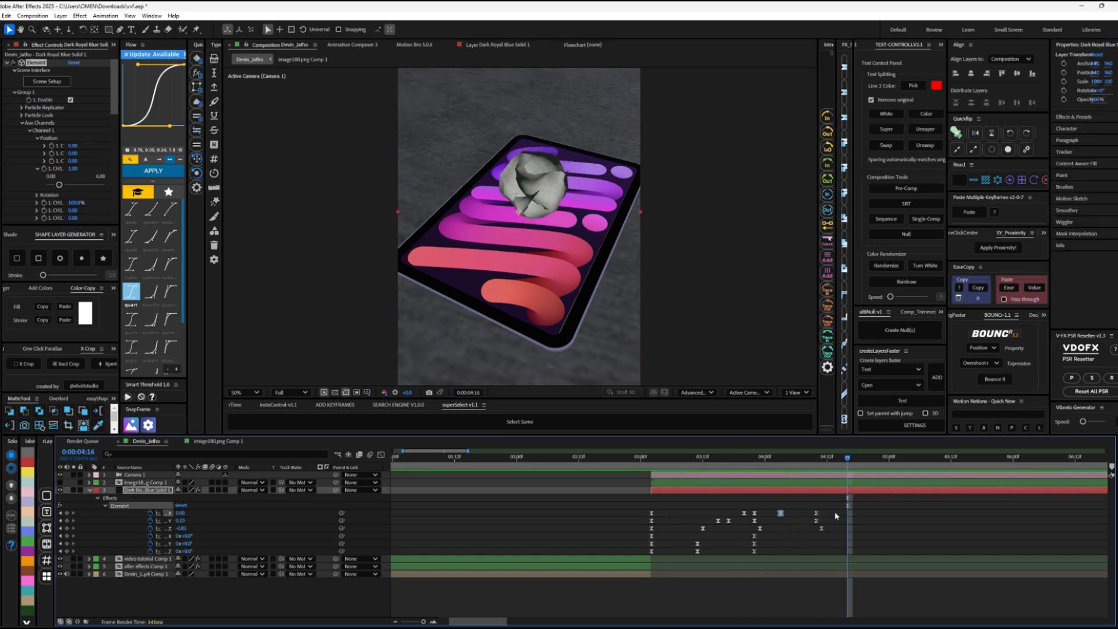
# Step: Move the last Y position keyframe to about 0:00:04:16 and the last Z keyframe to about 0:00:05:04, and preview the settle
pyautogui.moveTo(820, 528)
pyautogui.mouseDown()
pyautogui.moveTo(878, 528)
pyautogui.moveTo(837, 521)
pyautogui.mouseUp()
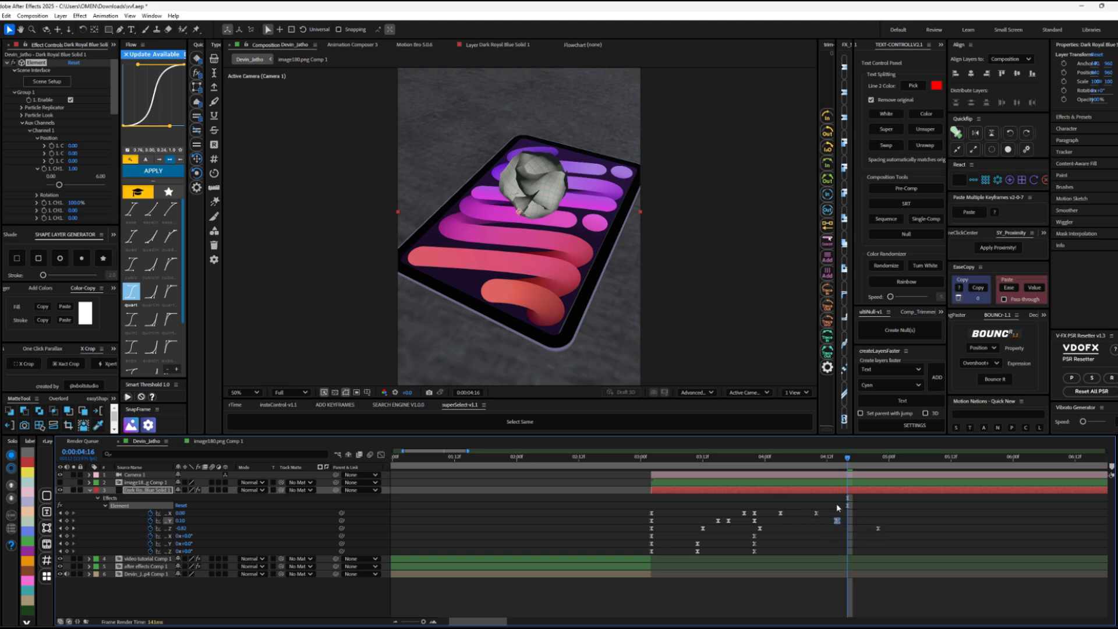
pyautogui.click(682, 458)
pyautogui.press('space')
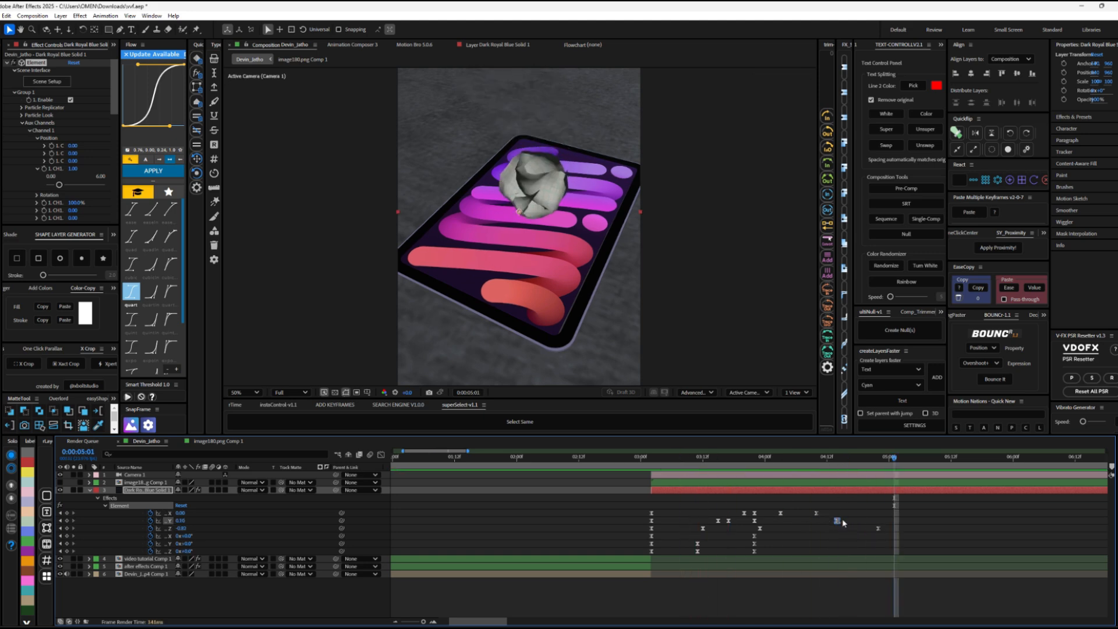
pyautogui.moveTo(906, 528); pyautogui.dragTo(910, 528)
pyautogui.moveTo(861, 459); pyautogui.dragTo(645, 458)
pyautogui.scroll(-2, 567, 322)
pyautogui.press('space')
pyautogui.press('space')
pyautogui.press('space')
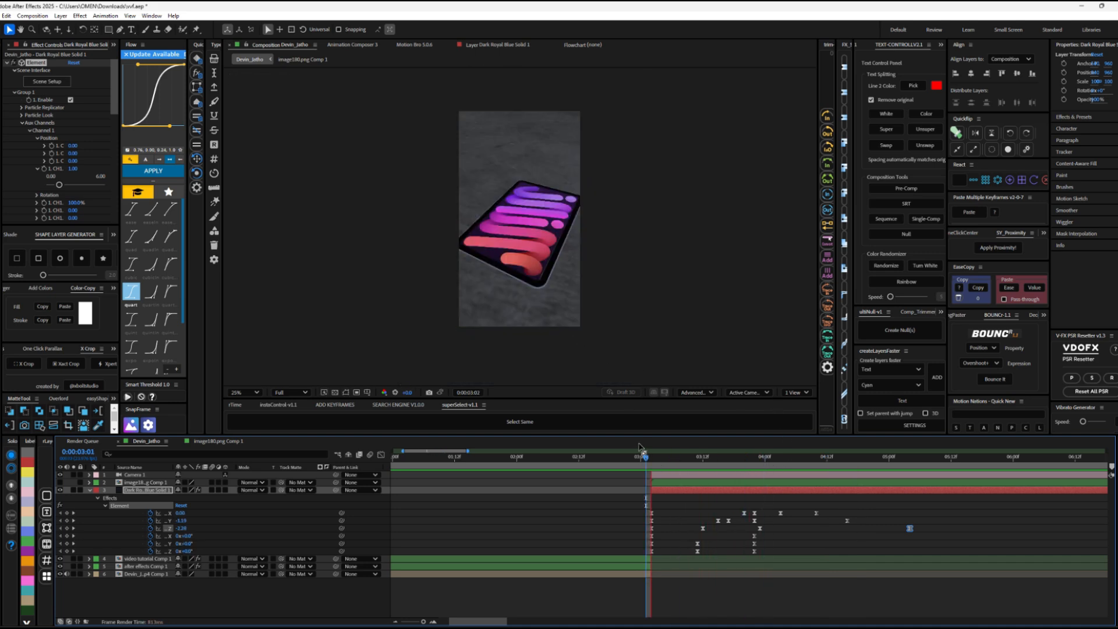
pyautogui.press('space')
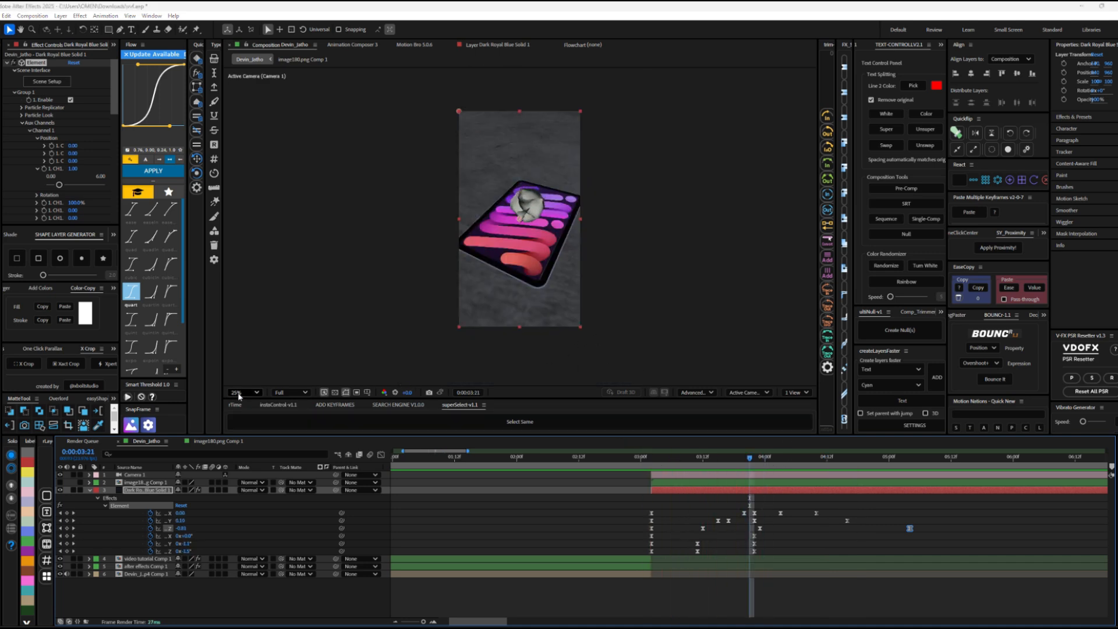
# Step: Fit the composition view, lower the preview resolution to Third and play back the paper's throw
pyautogui.click(244, 391)
pyautogui.click(244, 408)
pyautogui.click(290, 392)
pyautogui.click(287, 444)
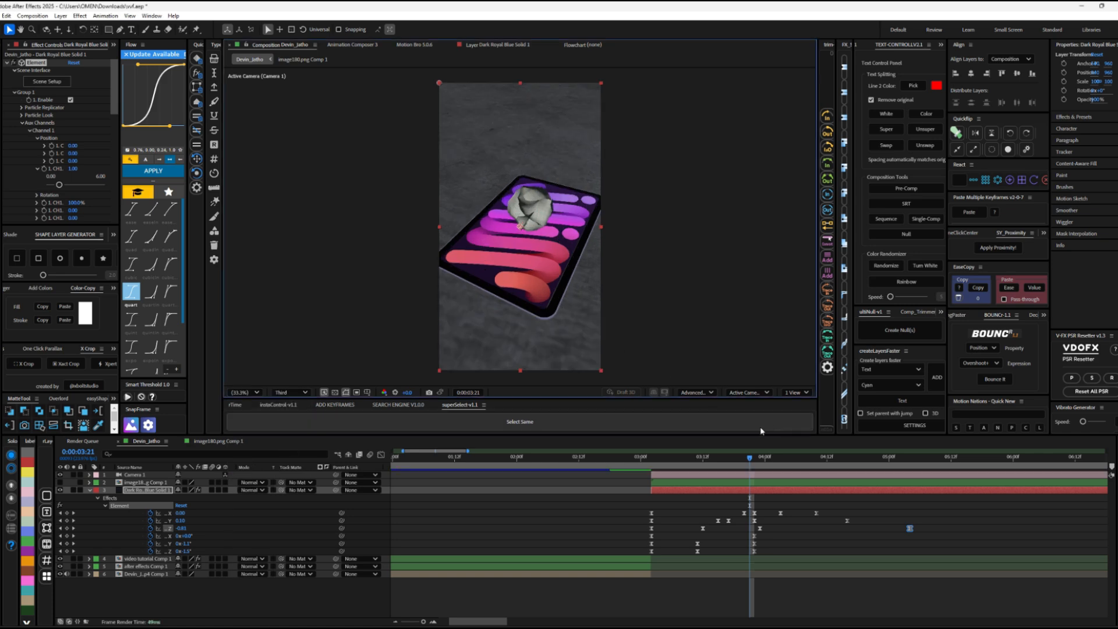
pyautogui.moveTo(744, 462); pyautogui.dragTo(614, 463)
pyautogui.moveTo(745, 459); pyautogui.dragTo(677, 468)
pyautogui.press('space')
pyautogui.press('space')
pyautogui.press('space')
pyautogui.press('space')
pyautogui.press('space')
# Step: Keyframe the paper's Channel 2 scale from 1.00 at 0:00:03:22 to 0.00 at 0:00:04:08
pyautogui.click(44, 100)
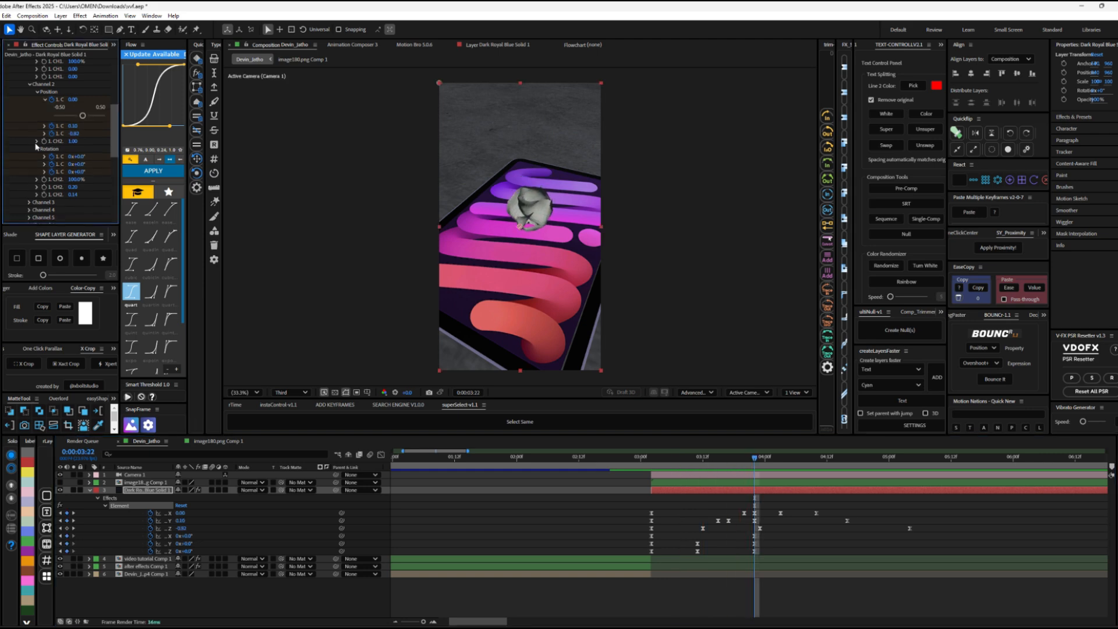
pyautogui.click(37, 141)
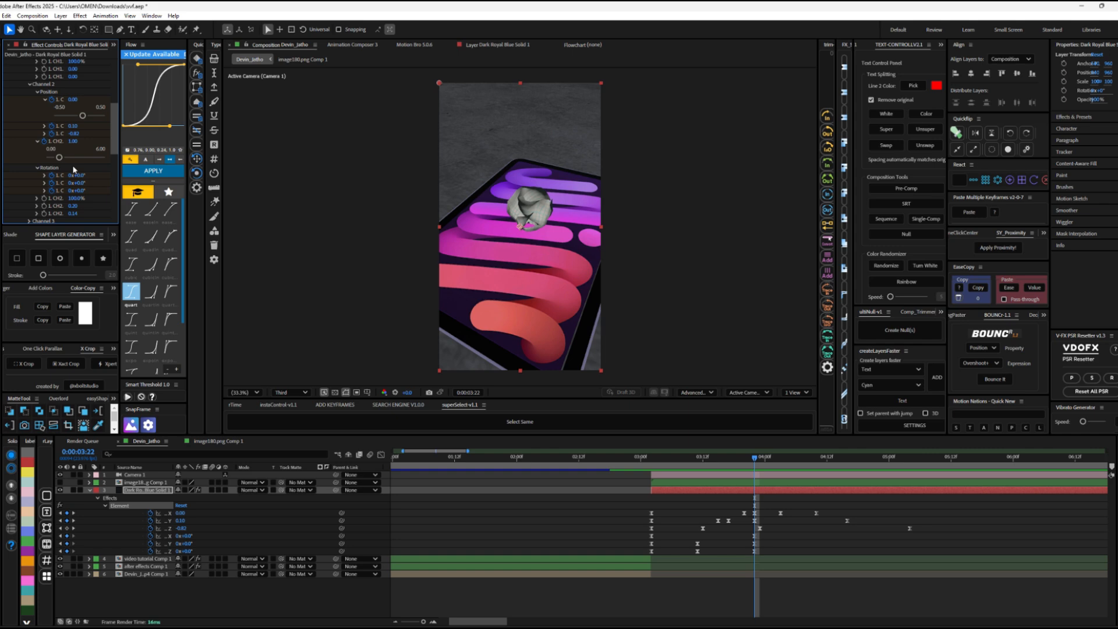
pyautogui.hotkey('shift', 'pagedown')
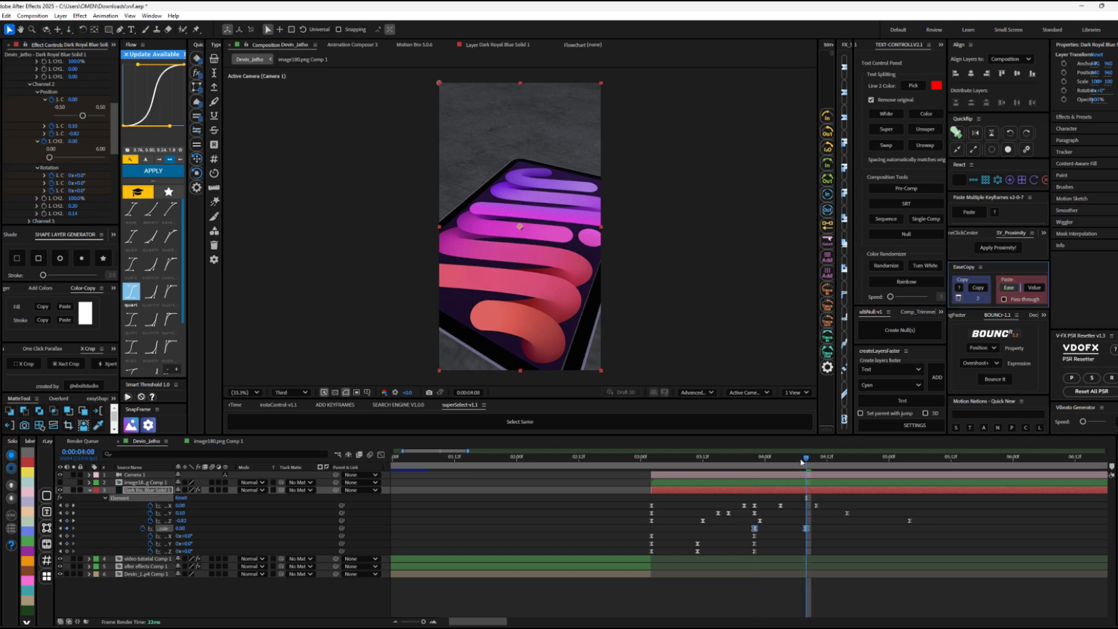
# Step: Apply the circOut easing to the scale keyframes, move the second one to about 0:00:04:05 and preview the shrinking paper
pyautogui.moveTo(806, 458); pyautogui.dragTo(813, 518)
pyautogui.scroll(-3, 152, 268)
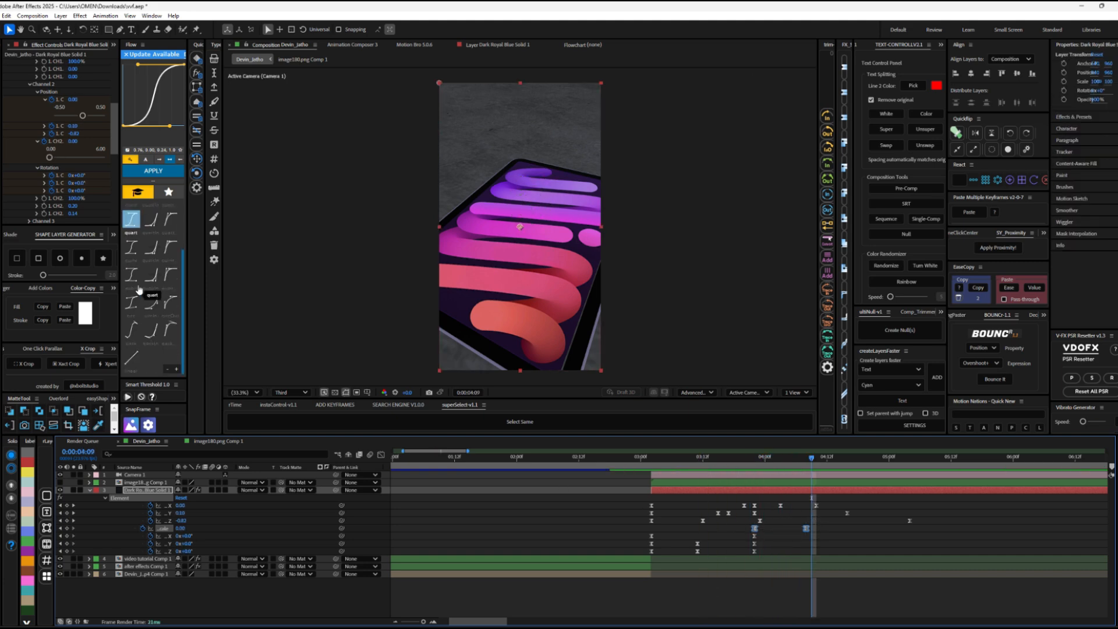
pyautogui.click(171, 302)
pyautogui.click(166, 171)
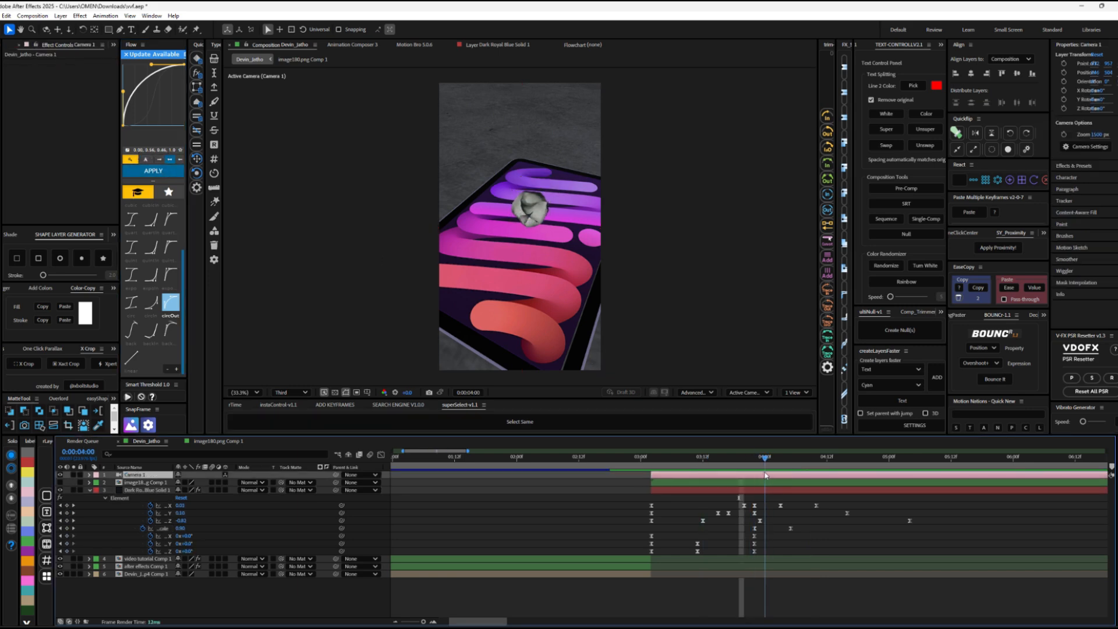
pyautogui.click(676, 459)
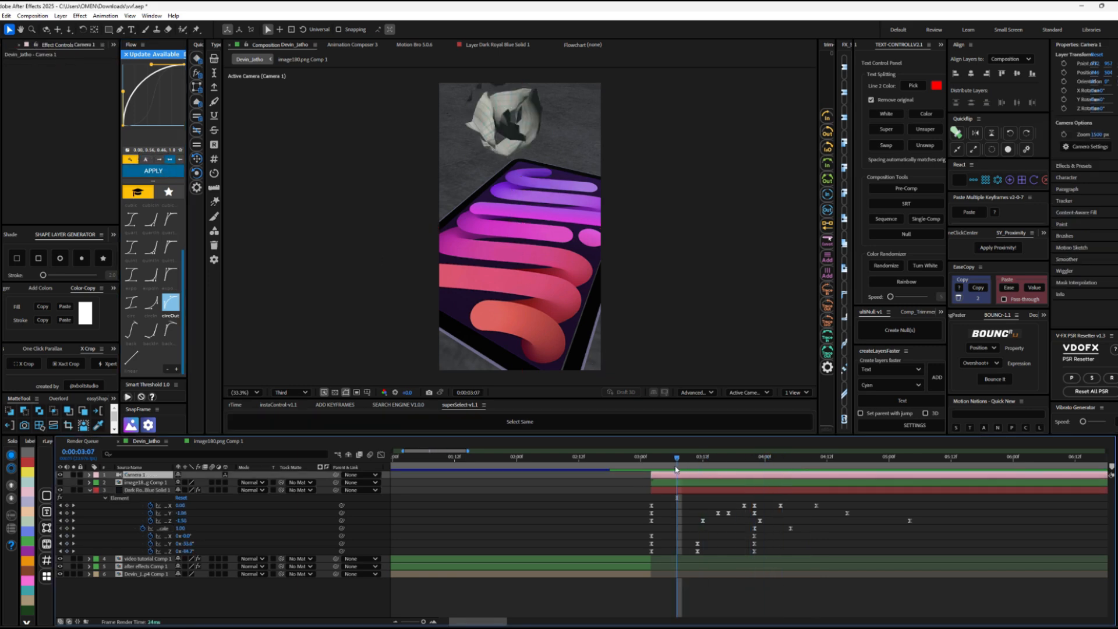
pyautogui.press('space')
pyautogui.click(756, 490)
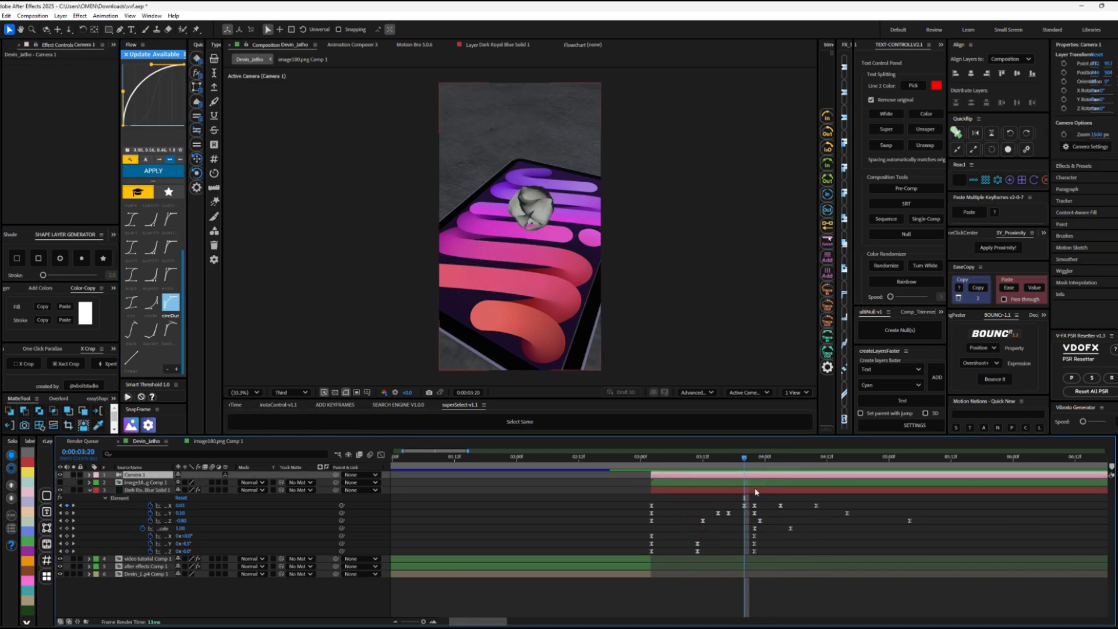
# Step: Create an orbit null for Camera 1 and add 3D keyframes to the null at 0:00:04:00
pyautogui.click(760, 520)
pyautogui.moveTo(745, 459)
pyautogui.mouseDown()
pyautogui.moveTo(790, 467)
pyautogui.moveTo(746, 471)
pyautogui.mouseUp()
pyautogui.click(747, 475)
pyautogui.rightClick(683, 475)
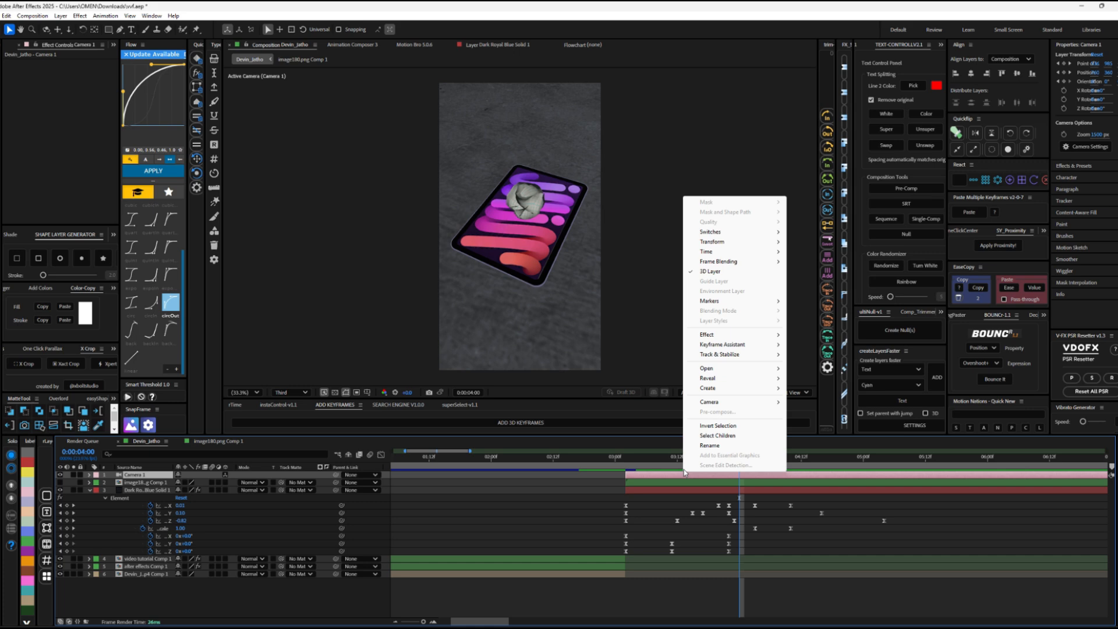
pyautogui.moveTo(712, 404)
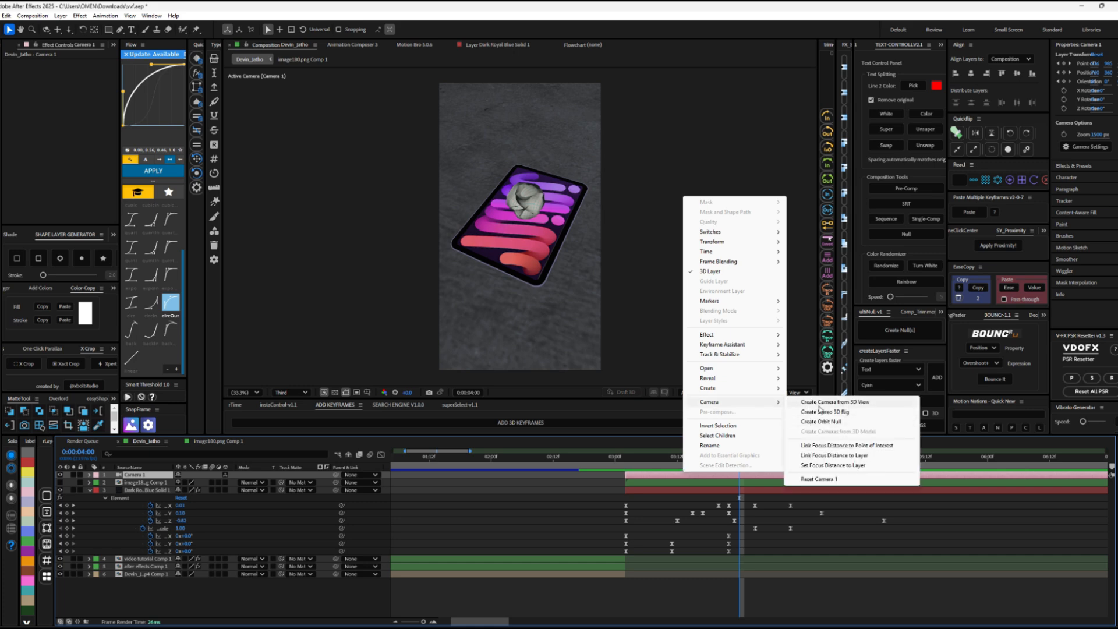
pyautogui.click(821, 421)
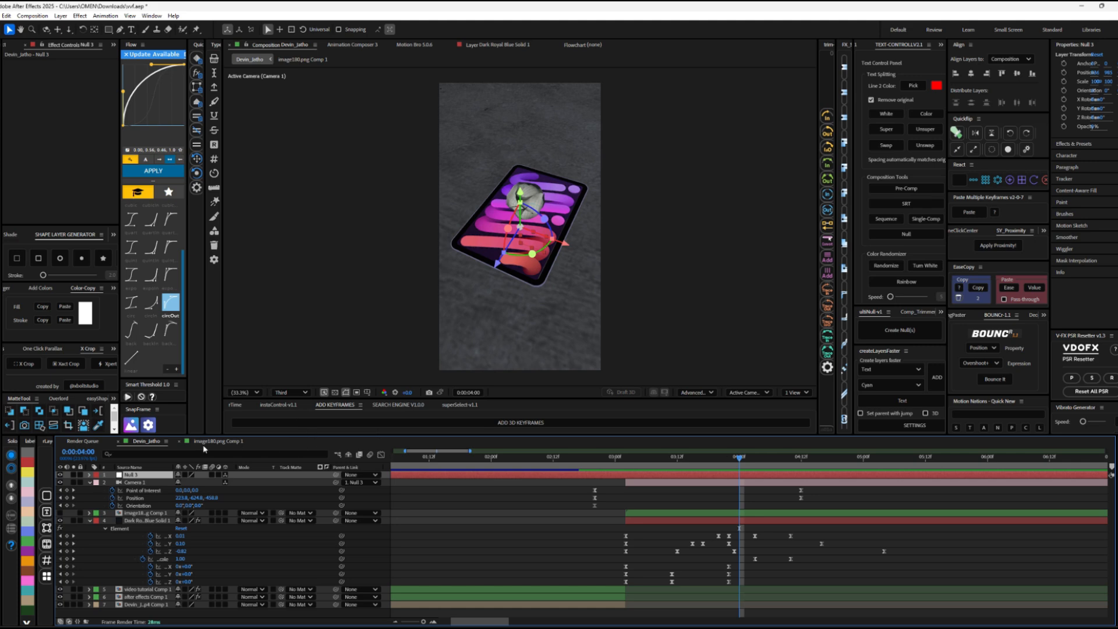
pyautogui.click(501, 423)
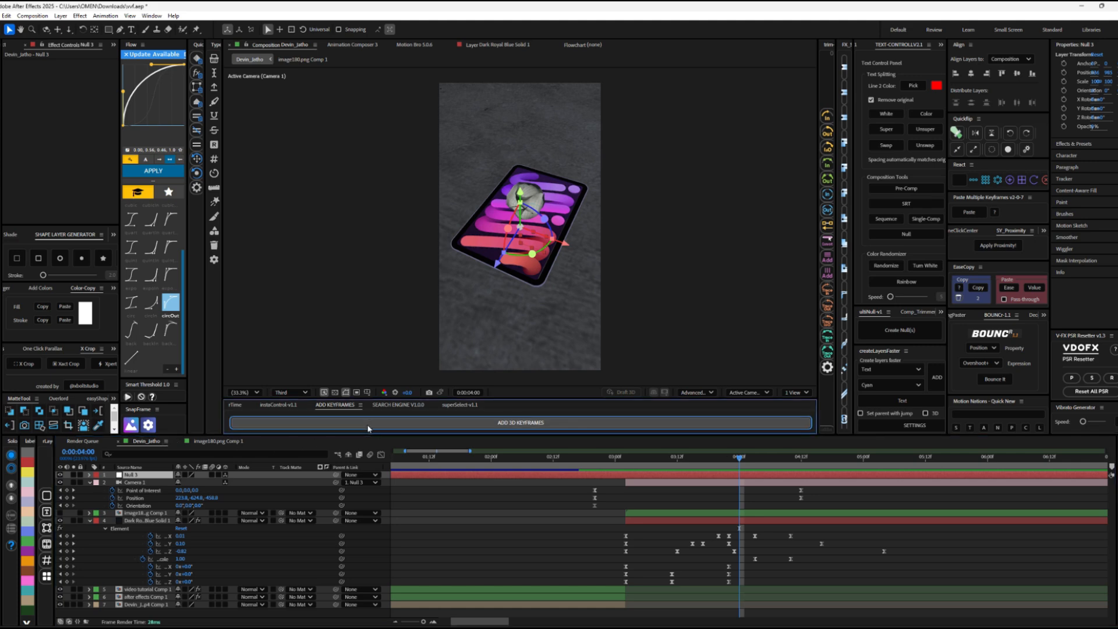
# Step: Keyframe the camera null's orientation and position at 0:00:05:06 for an upright, nearly top-down view of the iPad, and preview the move
pyautogui.press('space')
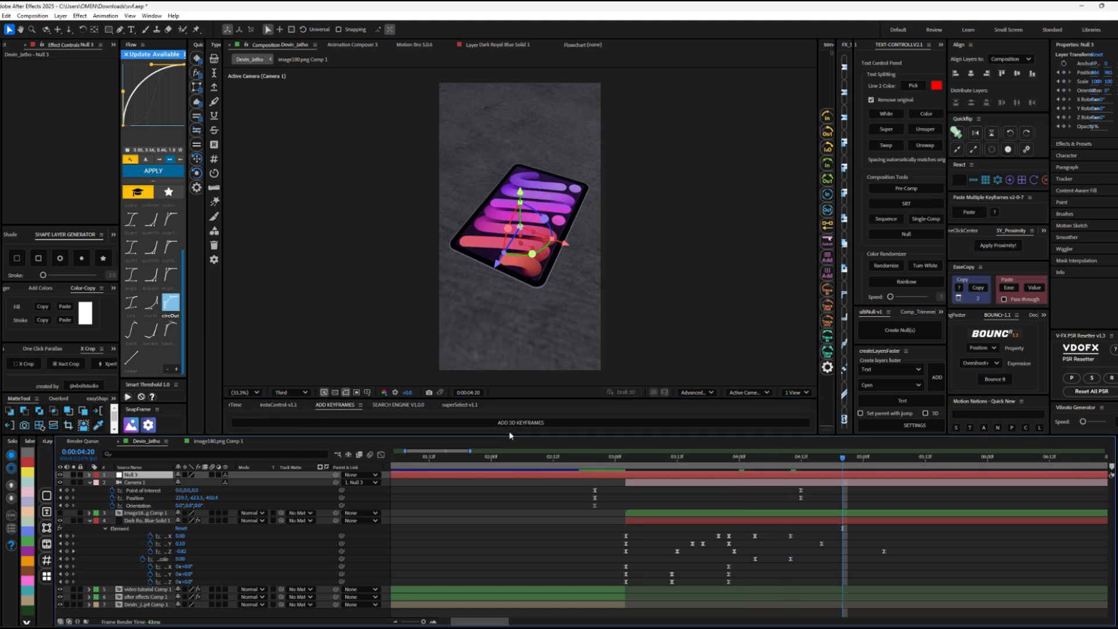
pyautogui.moveTo(532, 253)
pyautogui.mouseDown()
pyautogui.moveTo(565, 254)
pyautogui.moveTo(553, 253)
pyautogui.mouseUp()
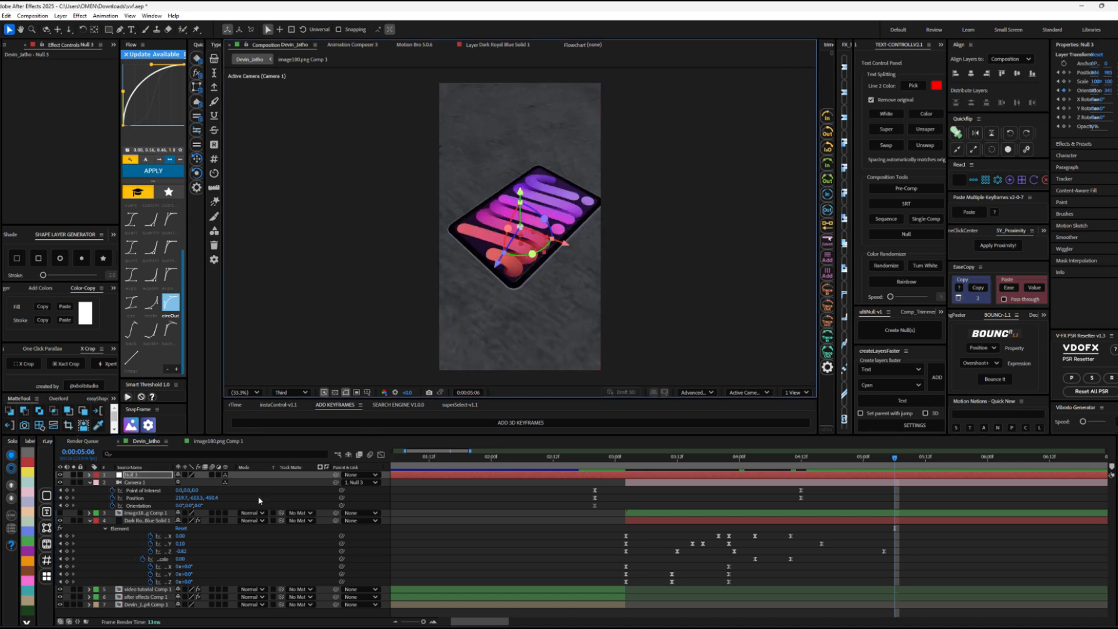
pyautogui.press('u')
pyautogui.moveTo(208, 496)
pyautogui.mouseDown()
pyautogui.moveTo(225, 498)
pyautogui.moveTo(208, 498)
pyautogui.mouseUp()
pyautogui.moveTo(180, 499); pyautogui.dragTo(158, 498)
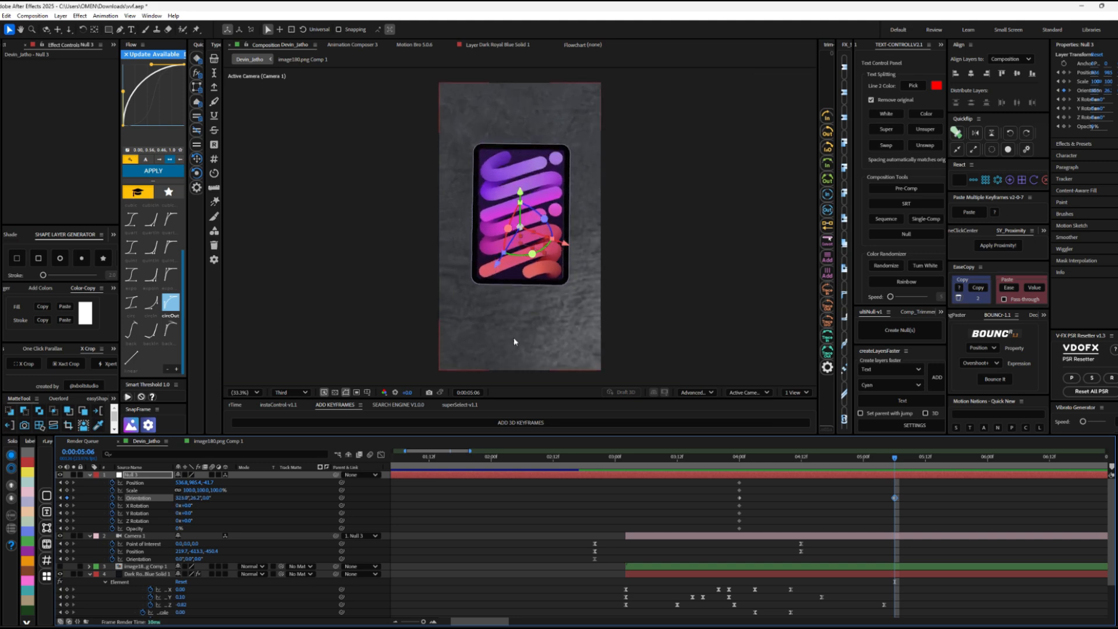
pyautogui.click(589, 458)
pyautogui.press('space')
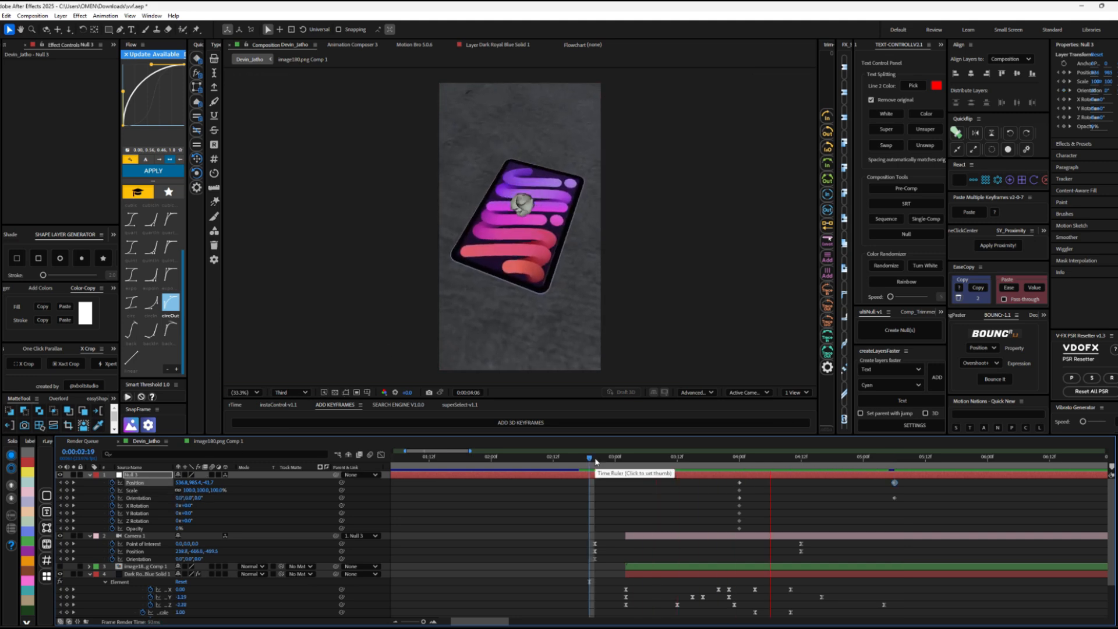
pyautogui.press('space')
# Step: Apply the quint ease-in-out curve to all of the camera null's keyframes and preview the camera move
pyautogui.moveTo(728, 486); pyautogui.dragTo(944, 535)
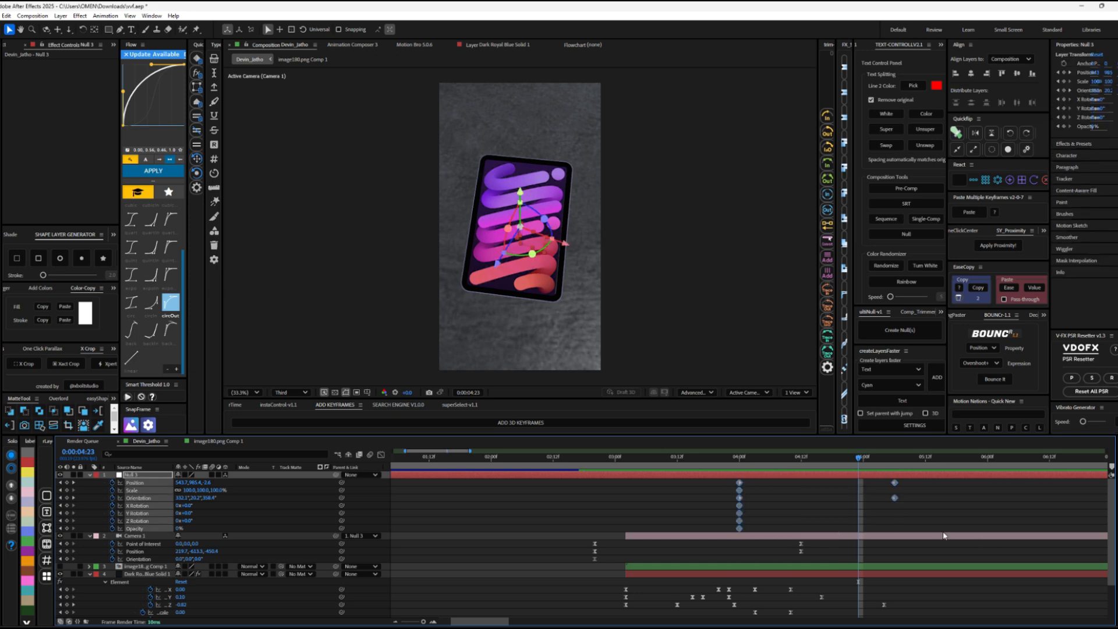
pyautogui.click(129, 250)
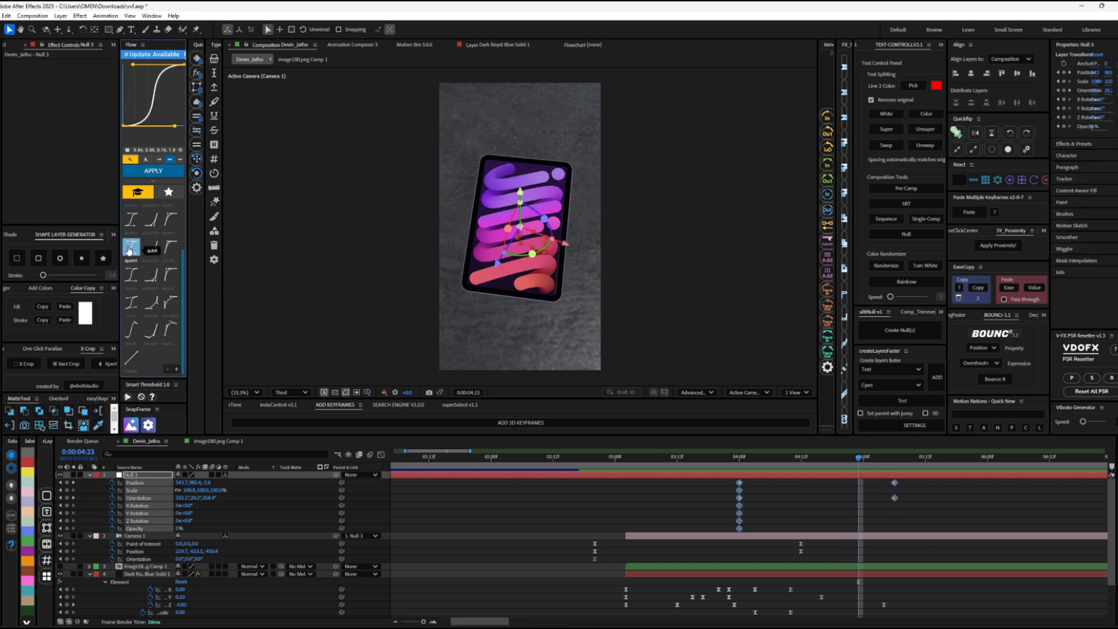
pyautogui.click(148, 170)
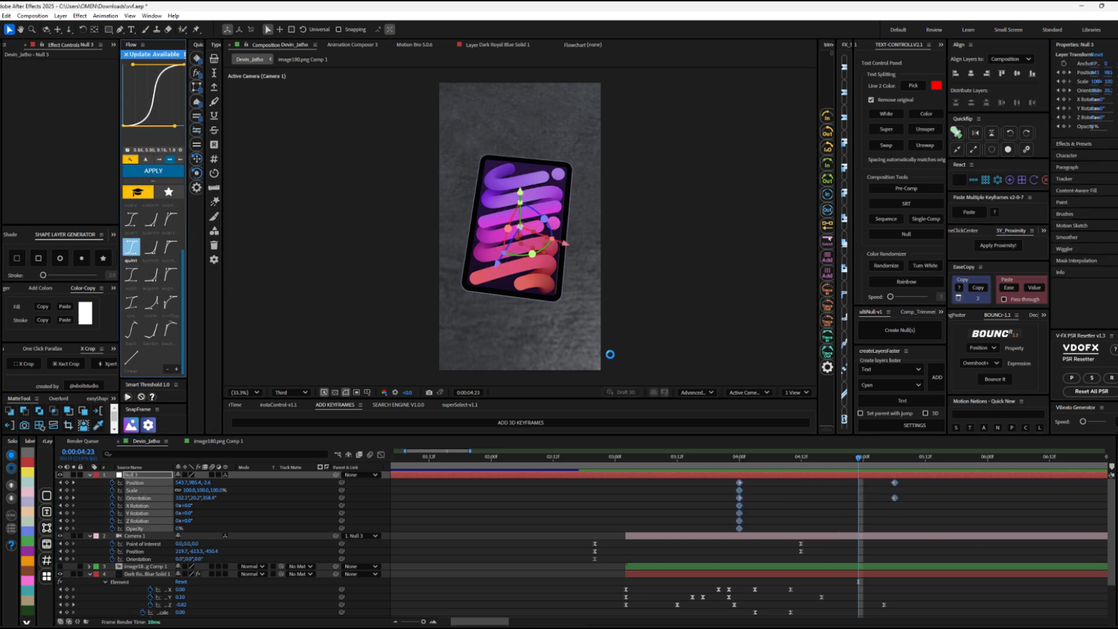
pyautogui.click(636, 459)
pyautogui.press('space')
pyautogui.press('space')
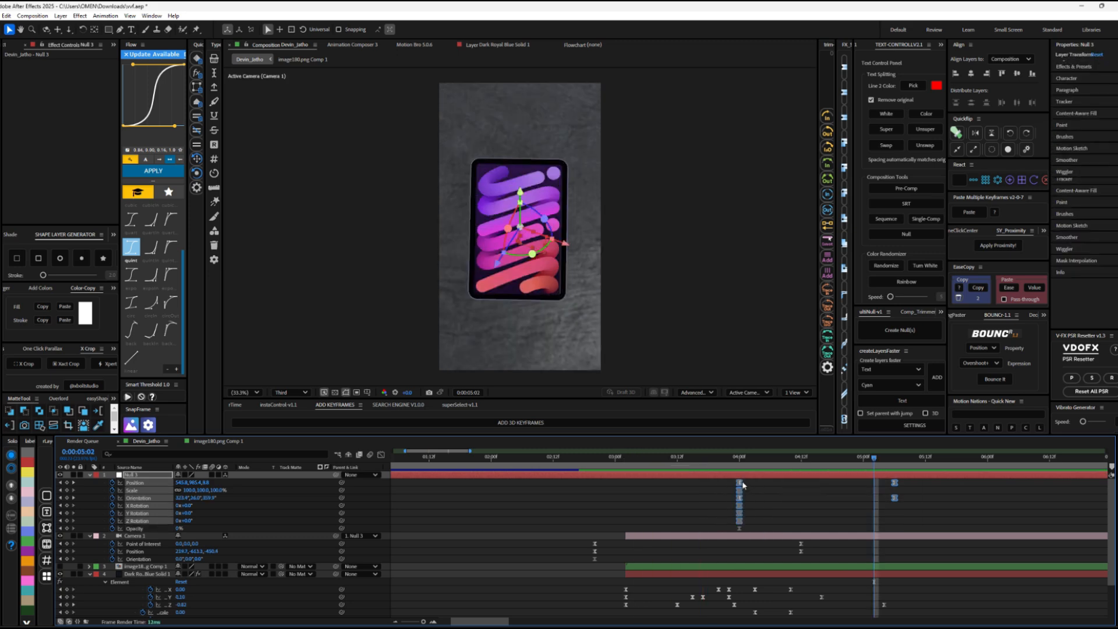
# Step: Try spreading the camera null's keyframes, with the end ones at about 0:00:05:19 and the start ones at 0:00:03:15
pyautogui.moveTo(914, 478); pyautogui.dragTo(956, 500)
pyautogui.moveTo(727, 532)
pyautogui.mouseDown()
pyautogui.moveTo(752, 486)
pyautogui.moveTo(720, 525)
pyautogui.mouseUp()
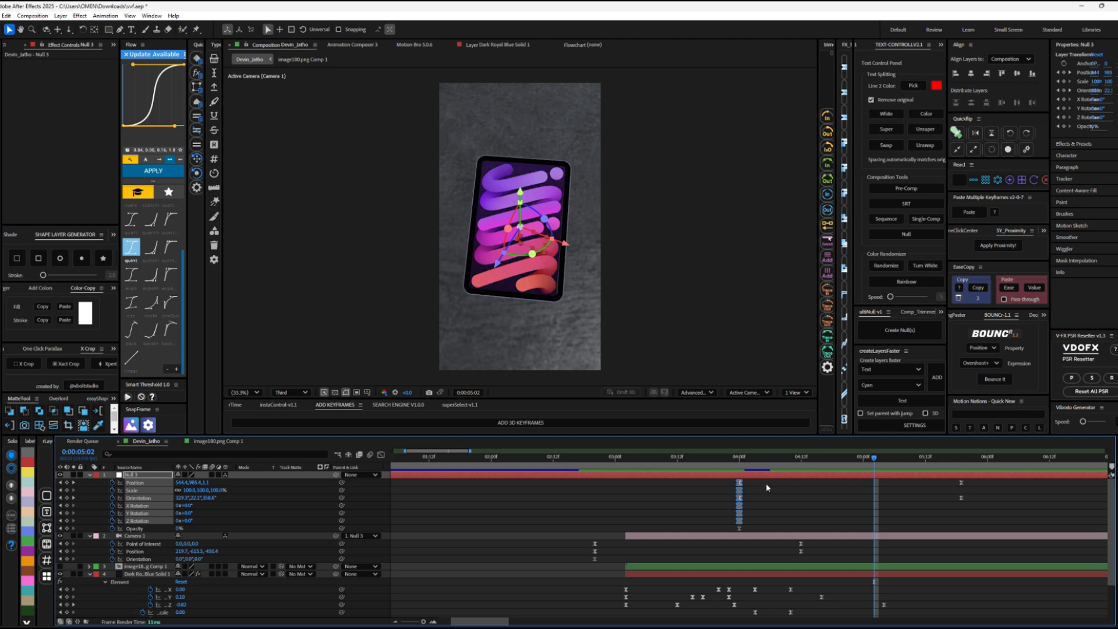
pyautogui.moveTo(766, 483); pyautogui.dragTo(731, 529)
pyautogui.click(943, 506)
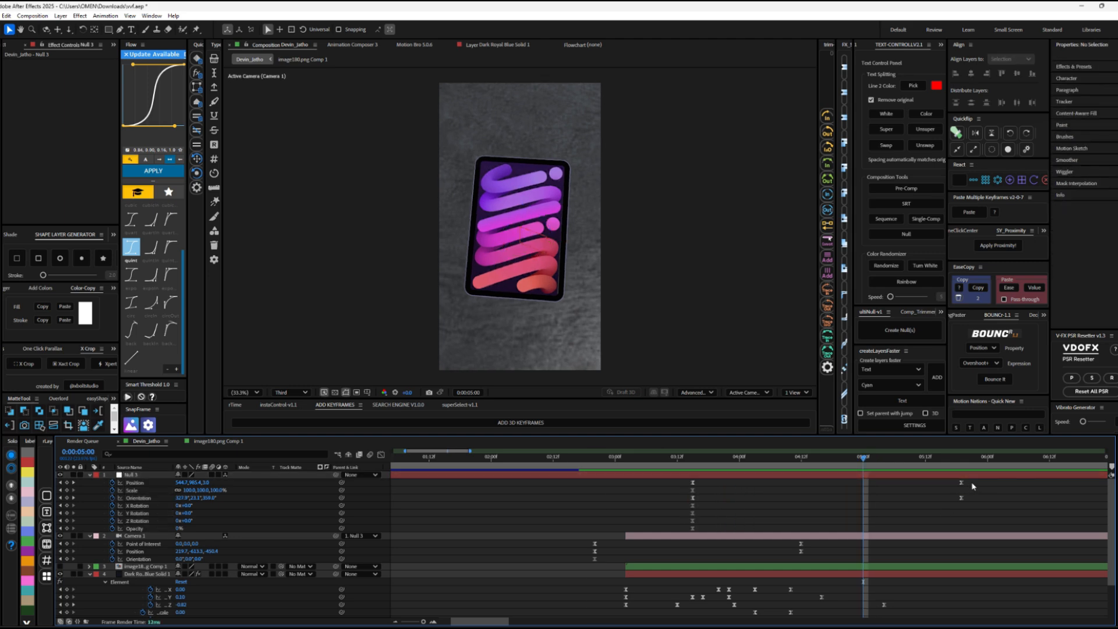
# Step: Move the camera null's end position and orientation keyframes to about 0:00:04:20 and preview the faster camera move
pyautogui.moveTo(982, 481); pyautogui.dragTo(817, 499)
pyautogui.click(569, 458)
pyautogui.press('space')
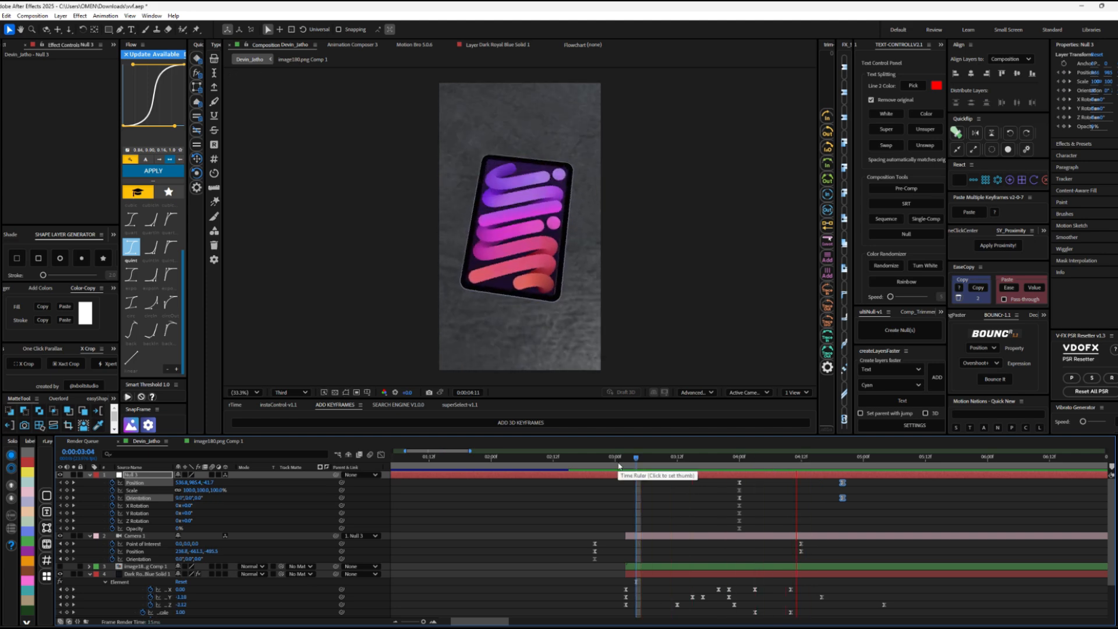
pyautogui.press('space')
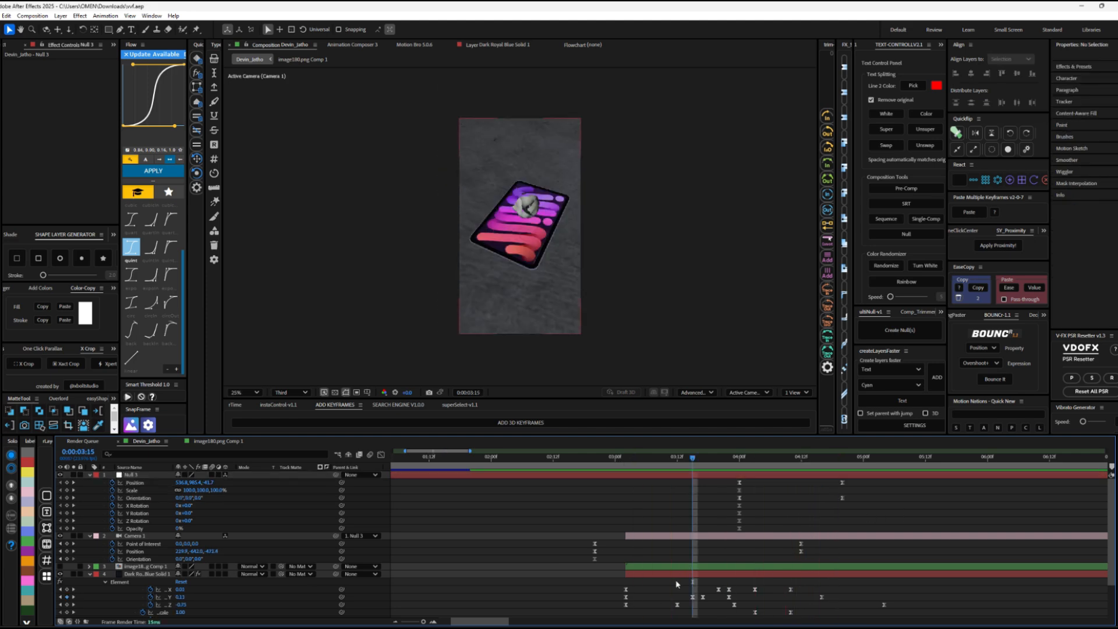
# Step: Replace the ground plane's concrete material with a dark fabric-like one in Element's Scene Setup and check the scene at several times
pyautogui.click(674, 576)
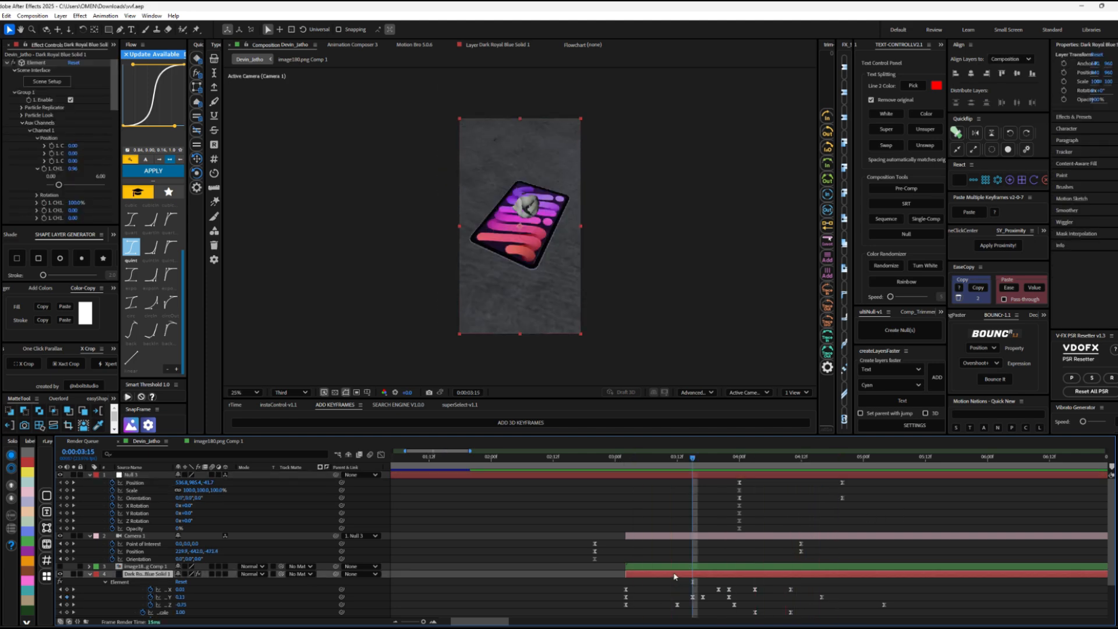
pyautogui.click(56, 83)
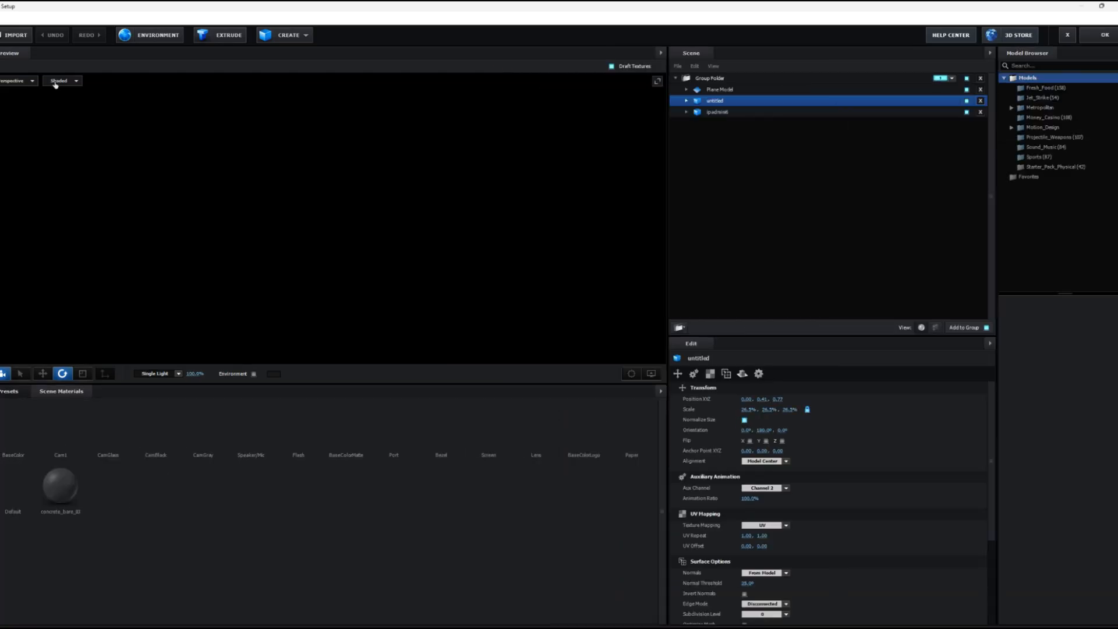
pyautogui.click(204, 438)
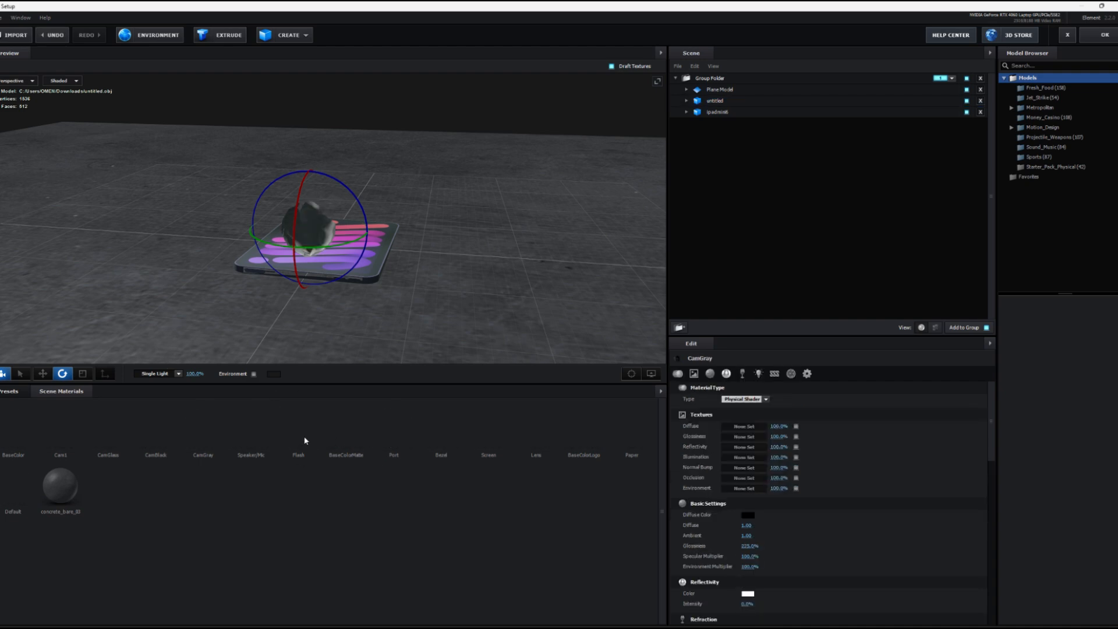
pyautogui.click(693, 112)
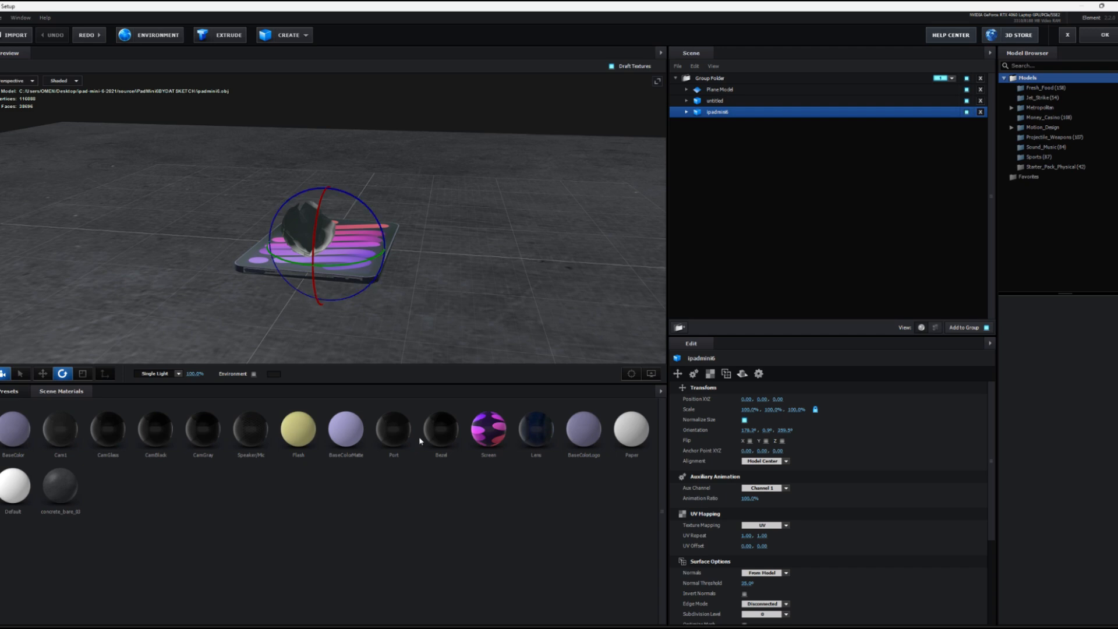
pyautogui.click(524, 440)
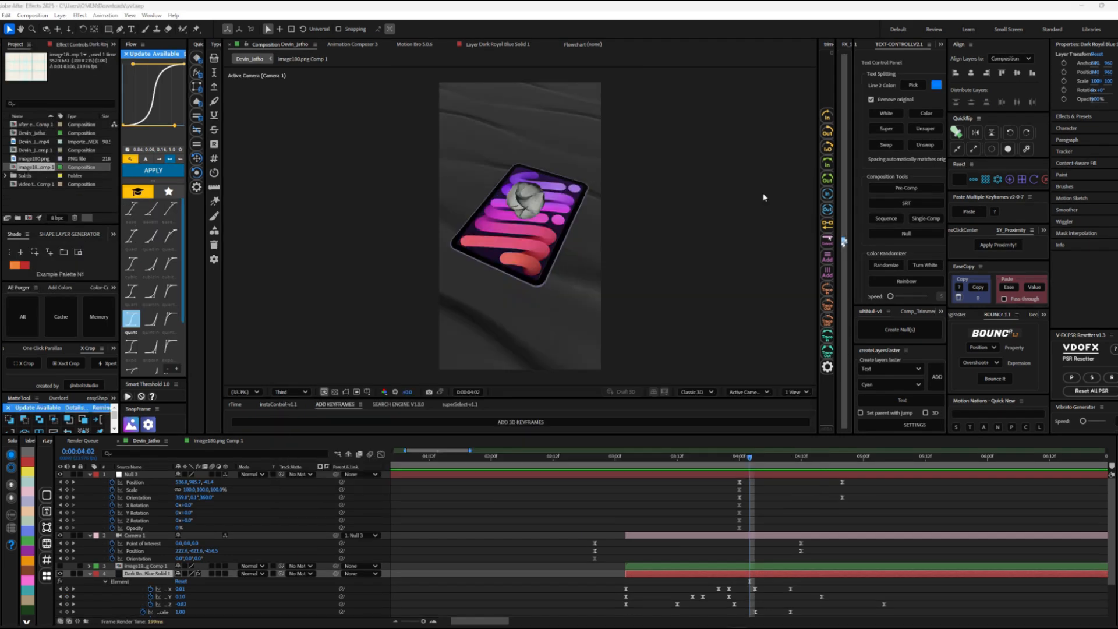
pyautogui.click(683, 485)
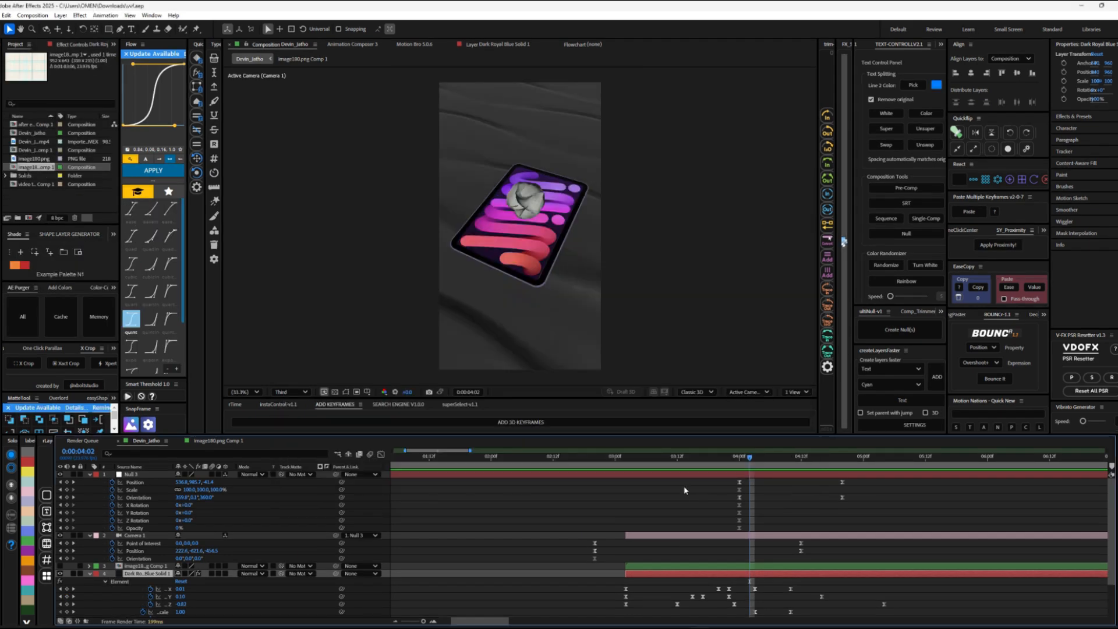
pyautogui.moveTo(669, 457); pyautogui.dragTo(648, 458)
# Step: Create a new composition and set its size to 1800 × 2601 px
pyautogui.hotkey('ctrl', 'n')
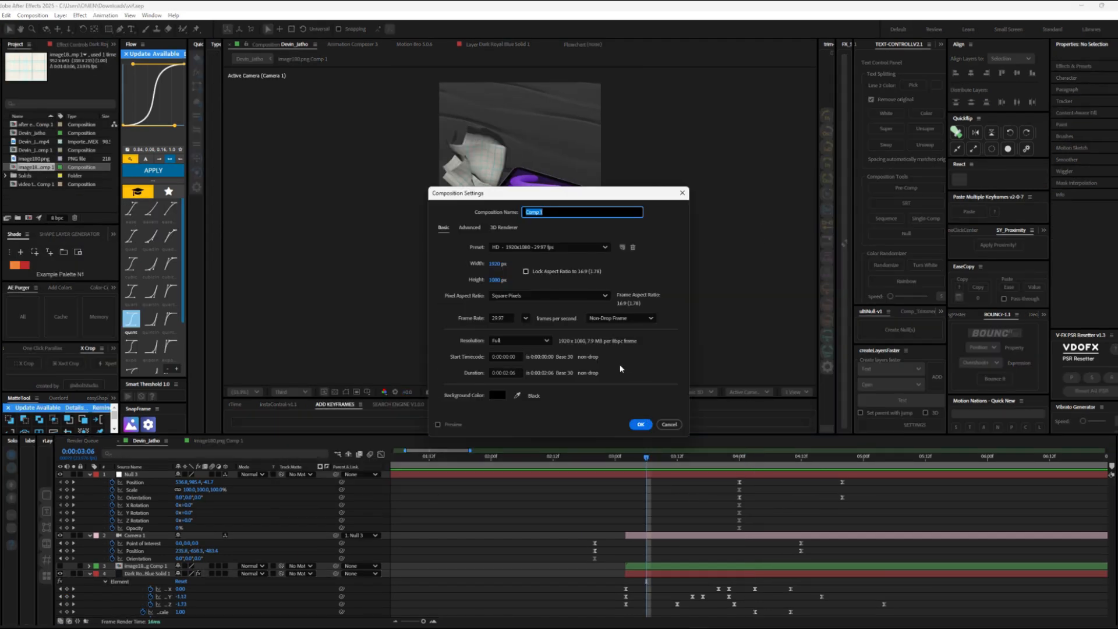
pyautogui.press('Return')
pyautogui.hotkey('ctrl', 'k')
pyautogui.moveTo(497, 265)
pyautogui.mouseDown()
pyautogui.moveTo(535, 275)
pyautogui.moveTo(511, 267)
pyautogui.mouseUp()
pyautogui.rightClick(474, 515)
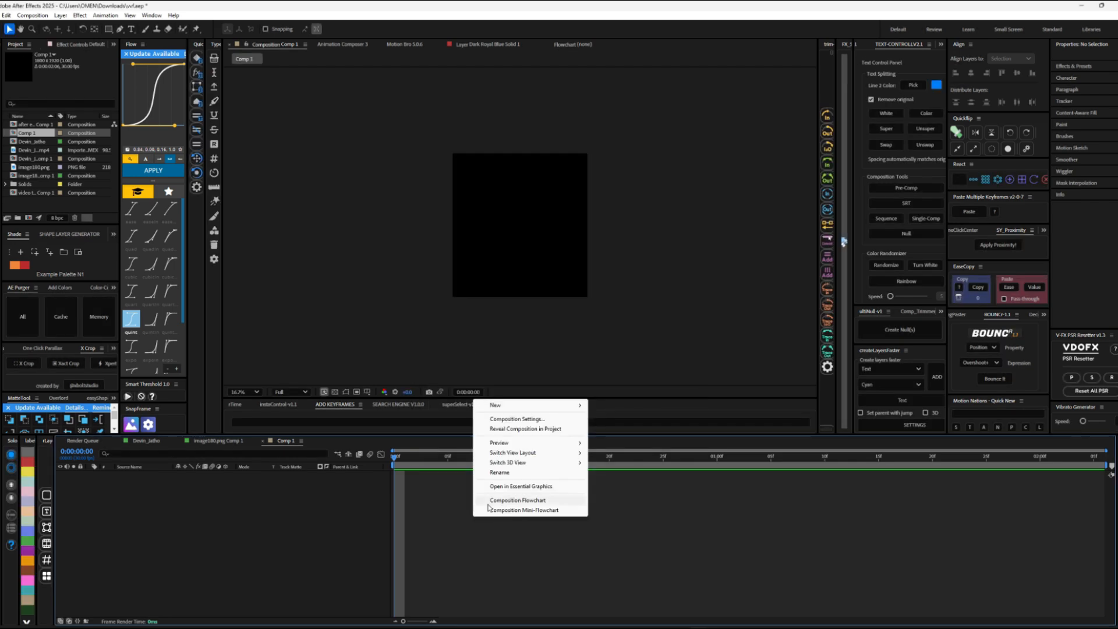
pyautogui.click(517, 419)
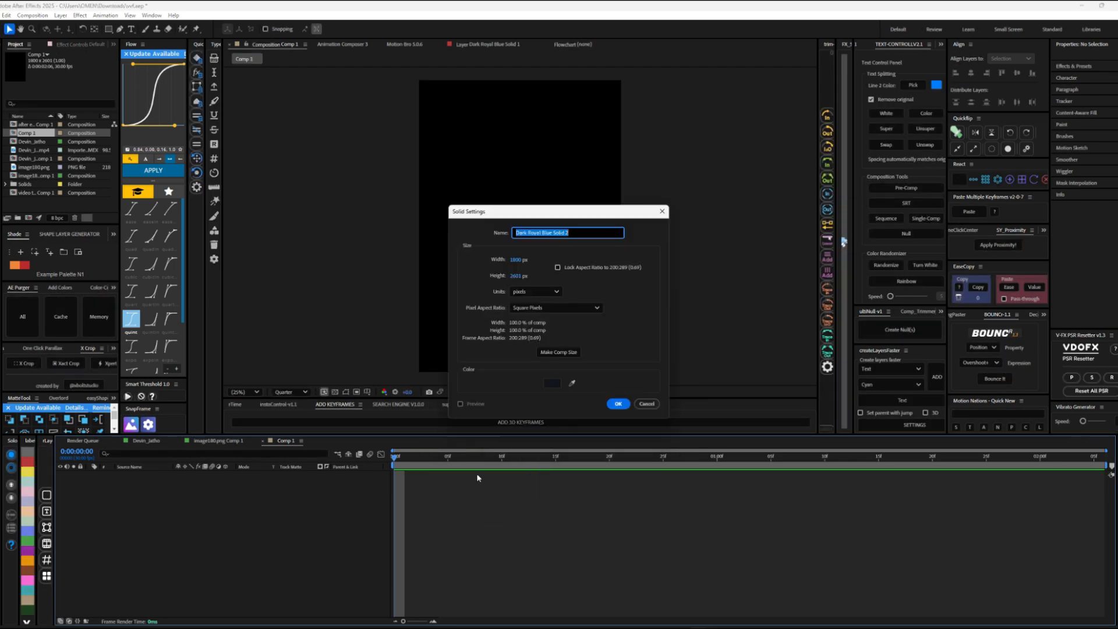
# Step: Add a 1800 × 2601 px solid with a Gradient Ramp effect running from violet 9000FF to black
pyautogui.click(617, 405)
pyautogui.hotkey('ctrl', 'space')
pyautogui.write('grad')
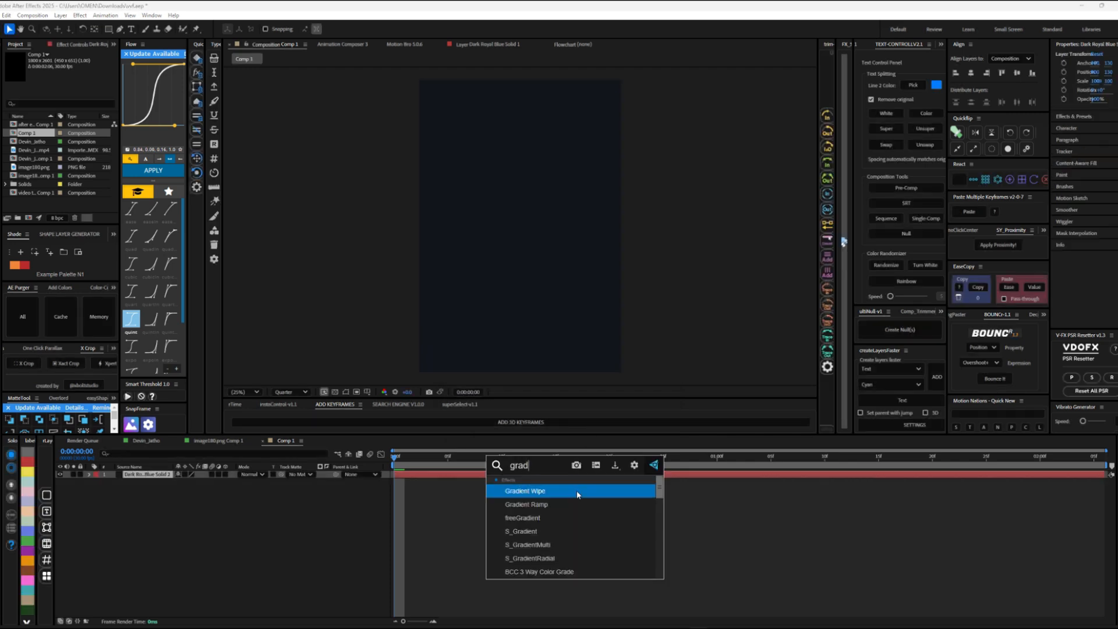
pyautogui.click(560, 505)
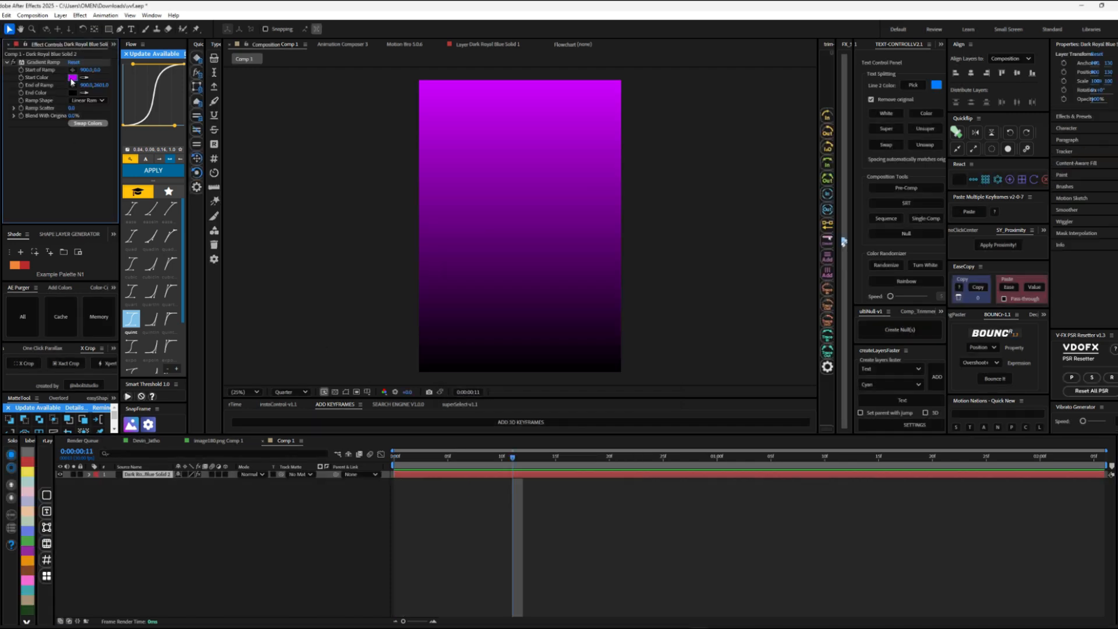
pyautogui.click(73, 77)
pyautogui.click(583, 290)
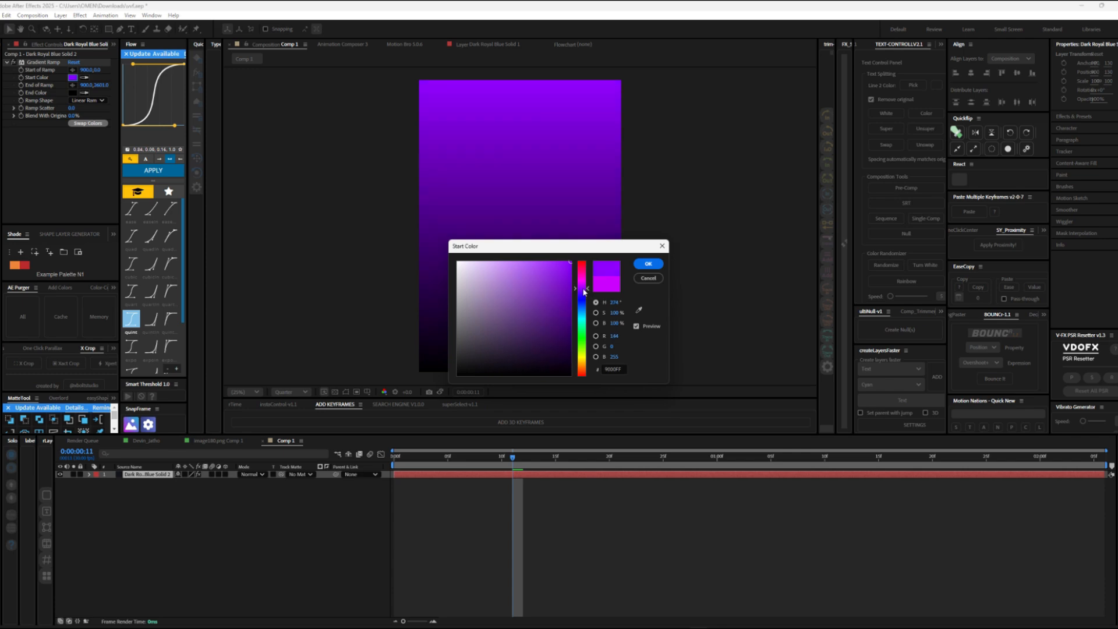
pyautogui.click(642, 265)
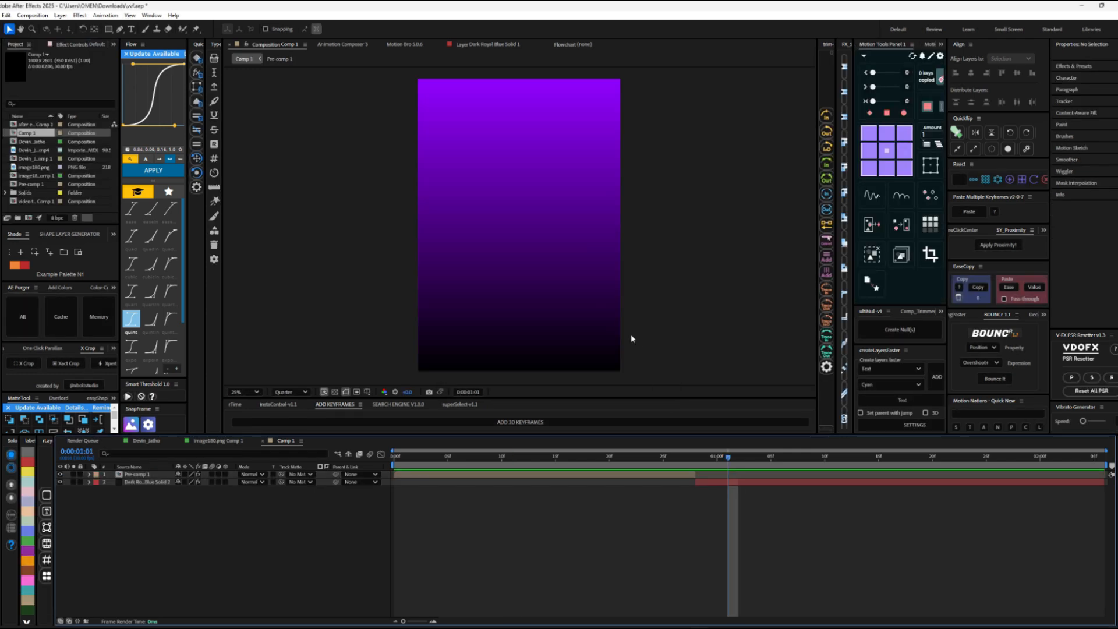
# Step: Draw a portrait rectangle in the upper left area of the composition with a bright violet fill
pyautogui.click(108, 29)
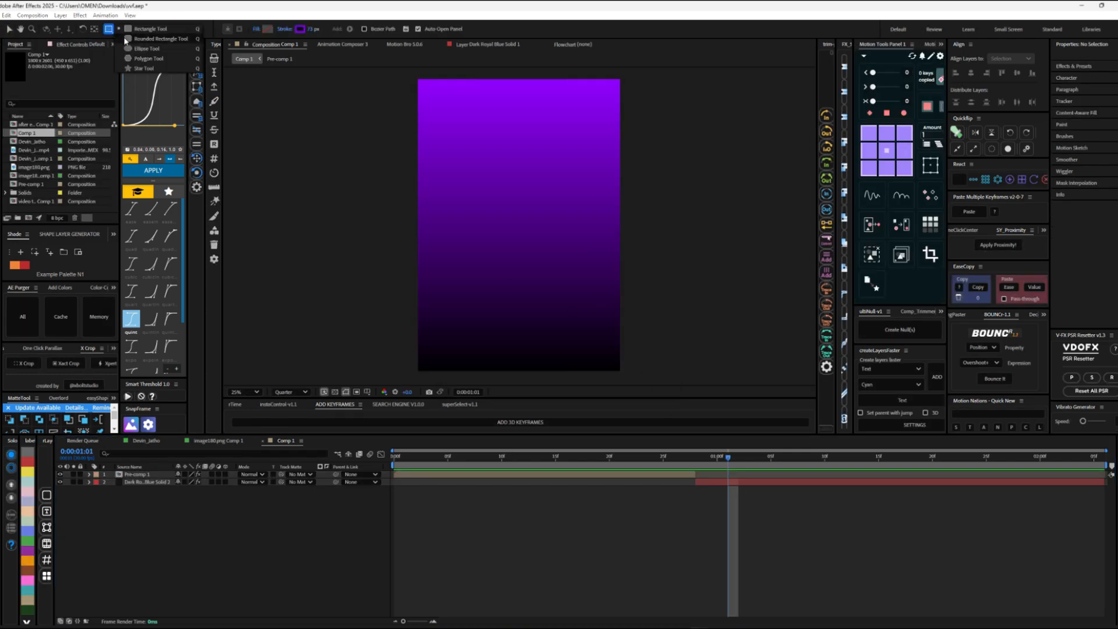
pyautogui.moveTo(429, 140); pyautogui.dragTo(495, 238)
pyautogui.hotkey('ctrl', 'z')
pyautogui.click(267, 29)
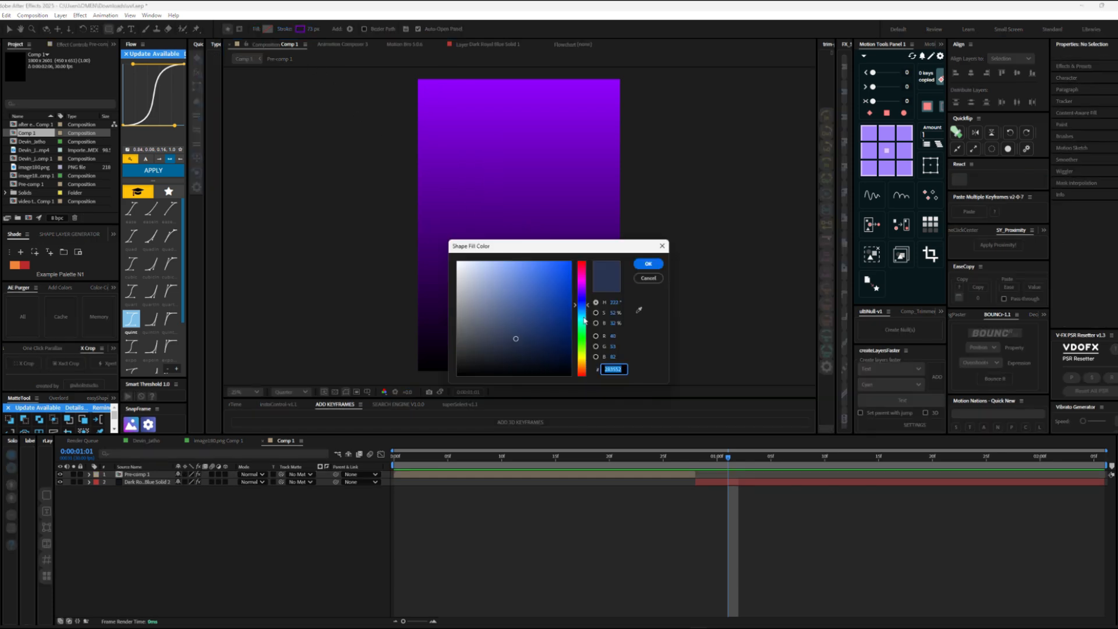
pyautogui.moveTo(585, 321); pyautogui.dragTo(586, 288)
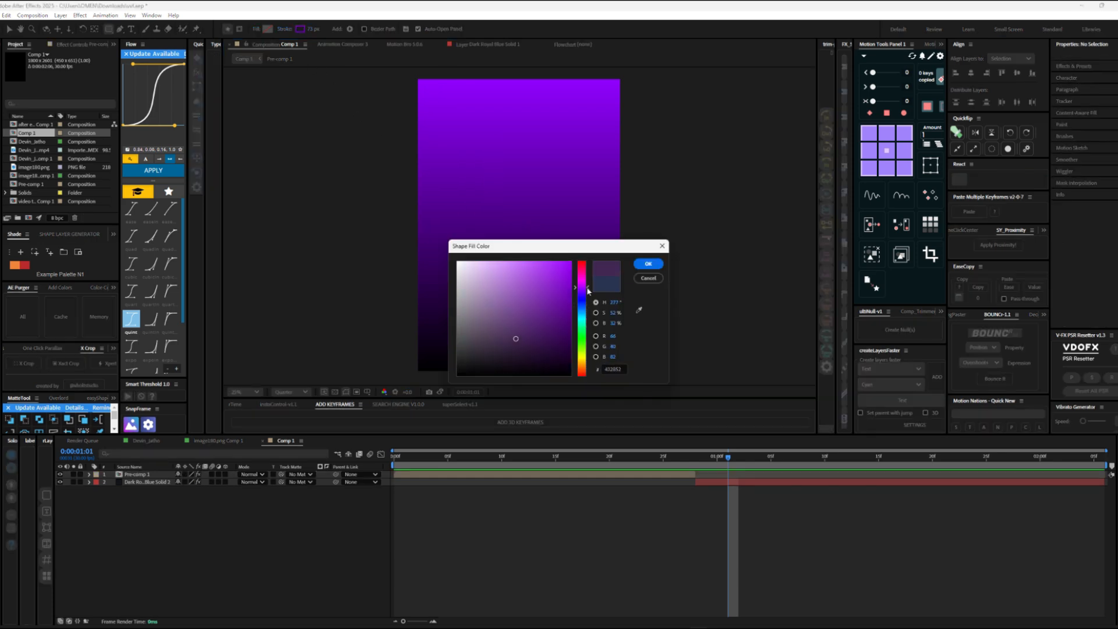
pyautogui.click(646, 264)
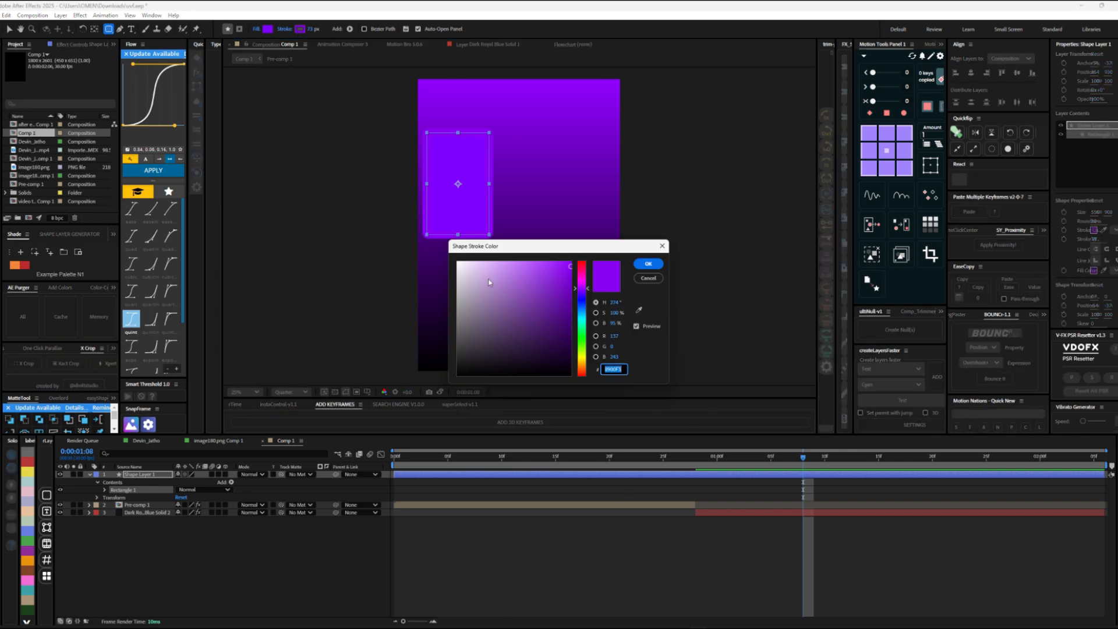
# Step: Set the rectangle's stroke color to 000000 and its width to 22 px
pyautogui.write('000000')
pyautogui.click(660, 268)
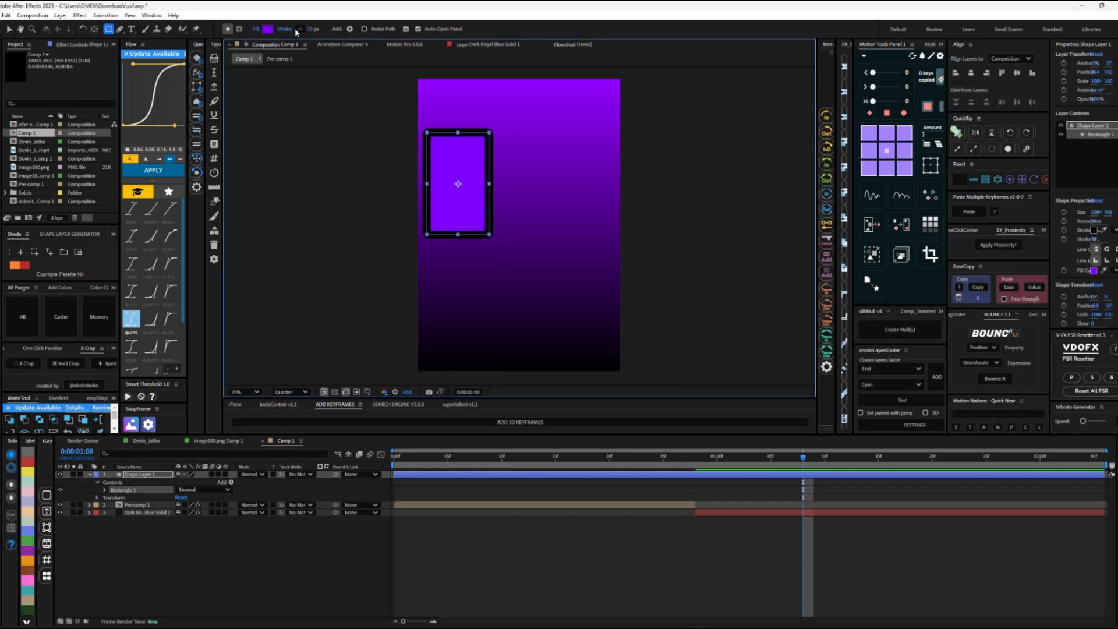
pyautogui.moveTo(310, 29)
pyautogui.mouseDown()
pyautogui.moveTo(282, 32)
pyautogui.moveTo(300, 32)
pyautogui.mouseUp()
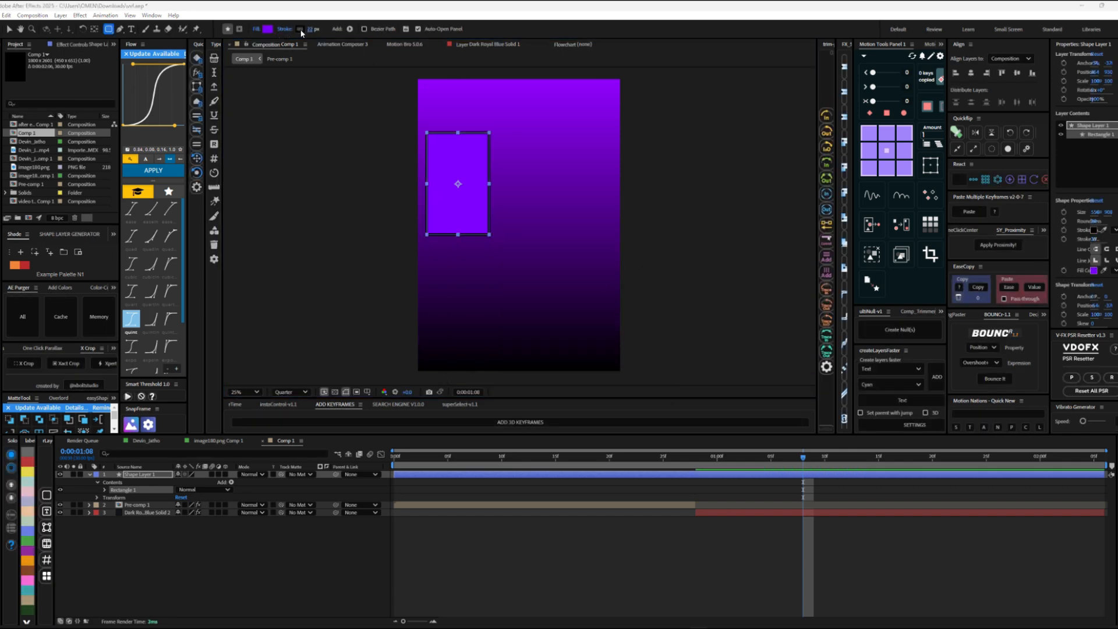
pyautogui.click(300, 30)
pyautogui.click(650, 260)
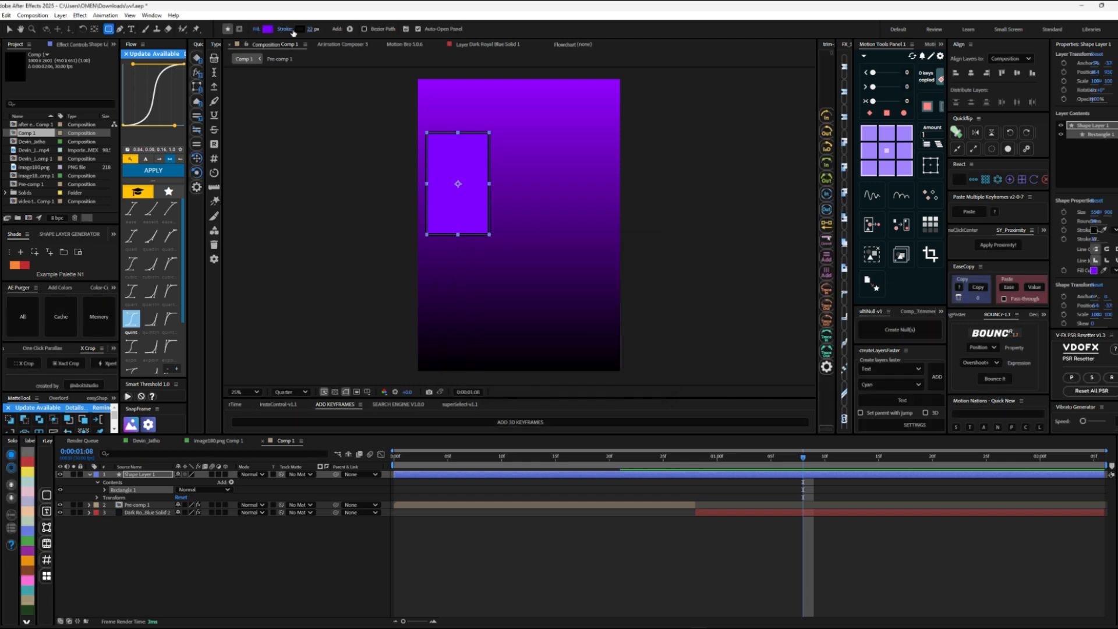
# Step: Change the rectangle's stroke to a linear gradient across its width, running from bright blue to black
pyautogui.click(287, 30)
pyautogui.click(544, 295)
pyautogui.click(568, 342)
pyautogui.scroll(2, 474, 170)
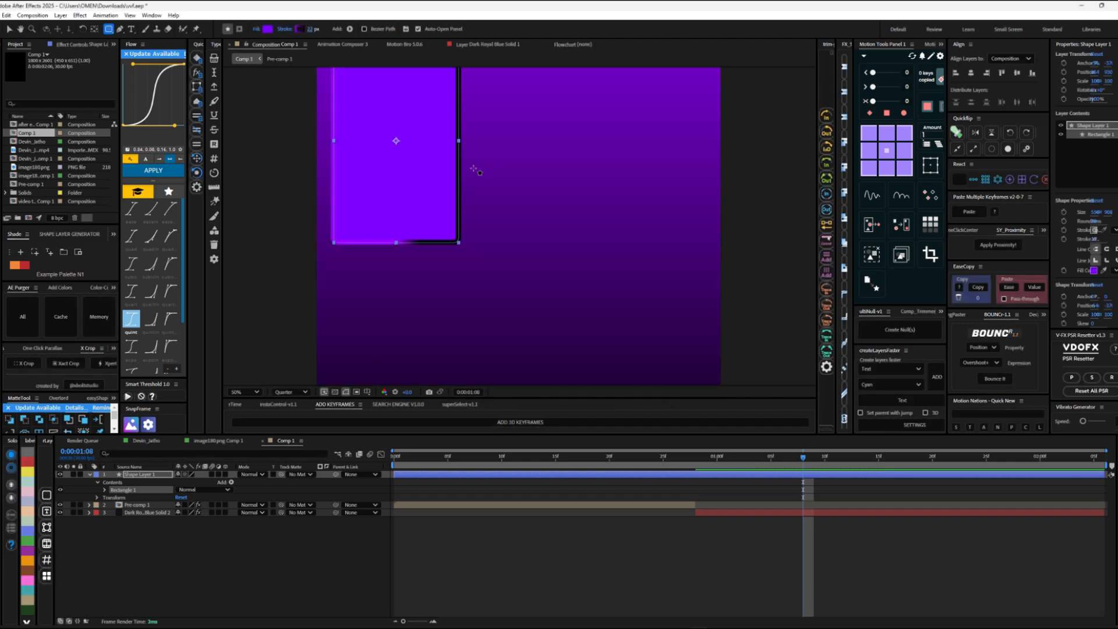
pyautogui.press('v')
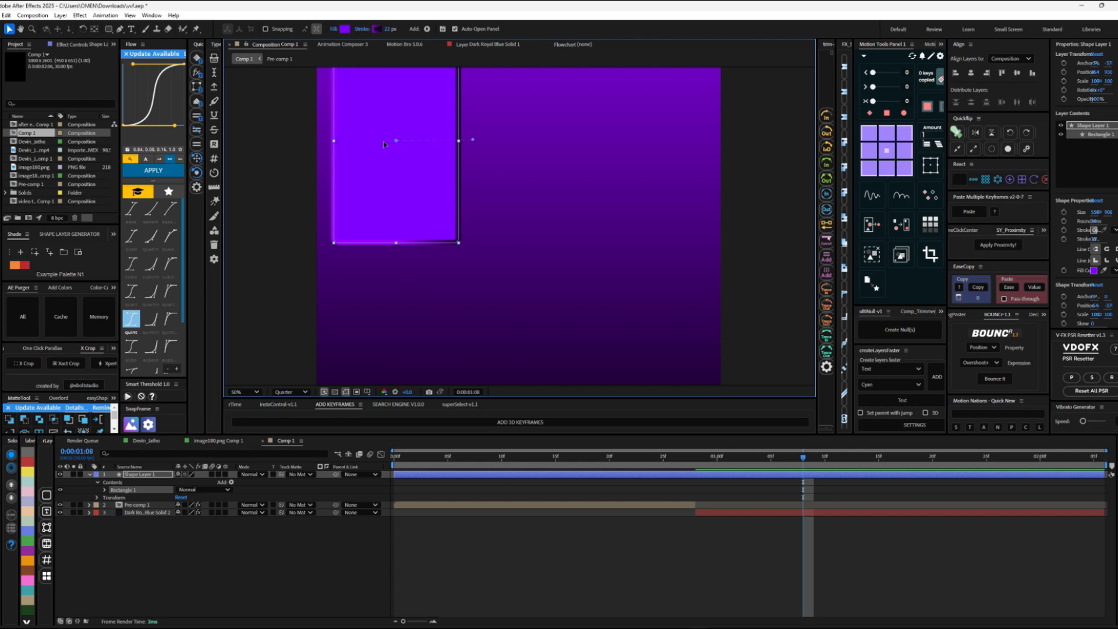
pyautogui.click(375, 28)
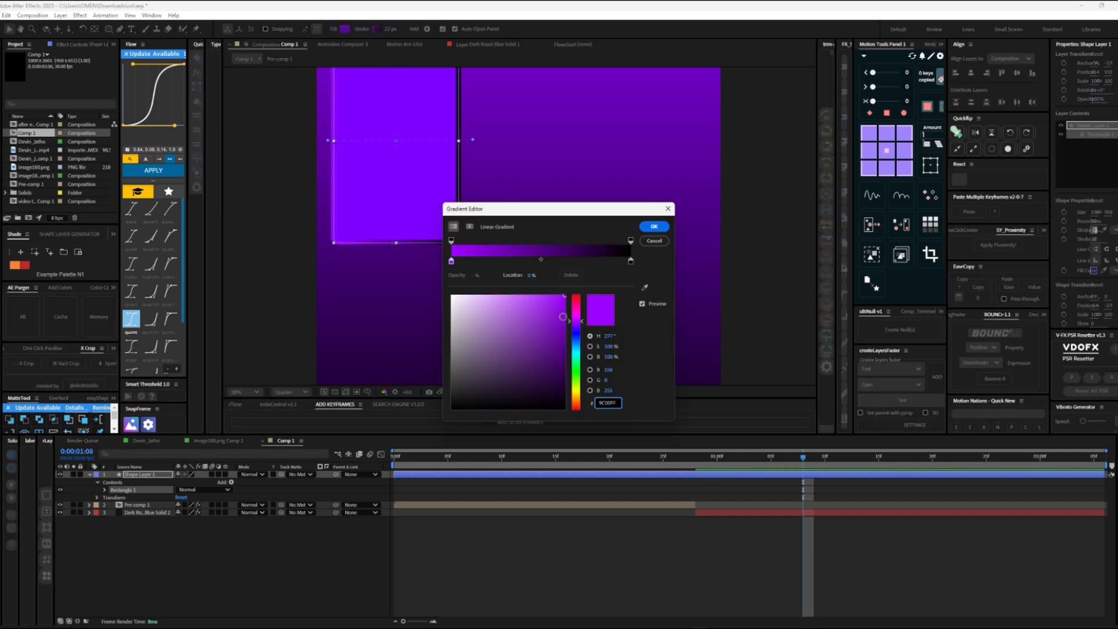
pyautogui.moveTo(580, 333); pyautogui.dragTo(581, 346)
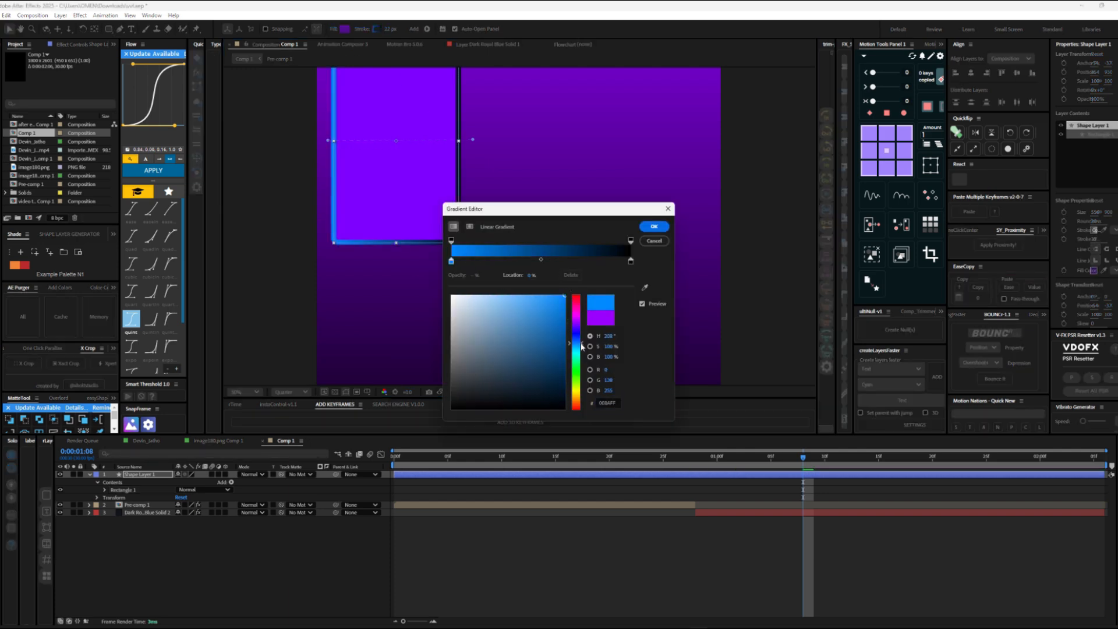
pyautogui.click(653, 226)
# Step: Try arranging copies of the rectangle with two on top and one at the lower left, and undo that layout
pyautogui.moveTo(458, 189); pyautogui.dragTo(461, 309)
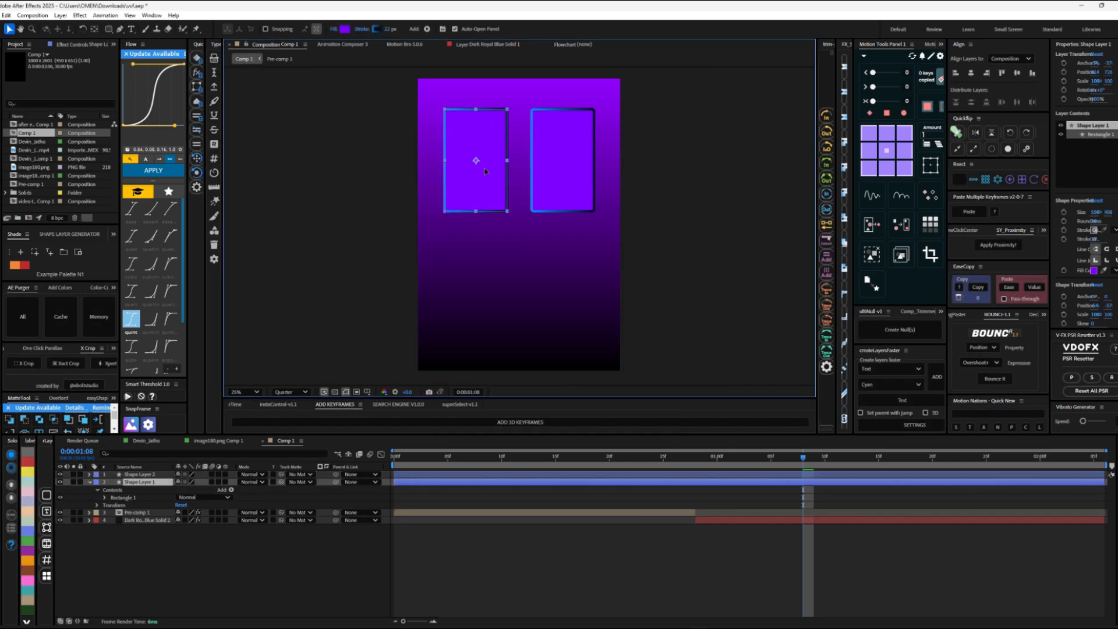
pyautogui.hotkey('ctrl', 'd')
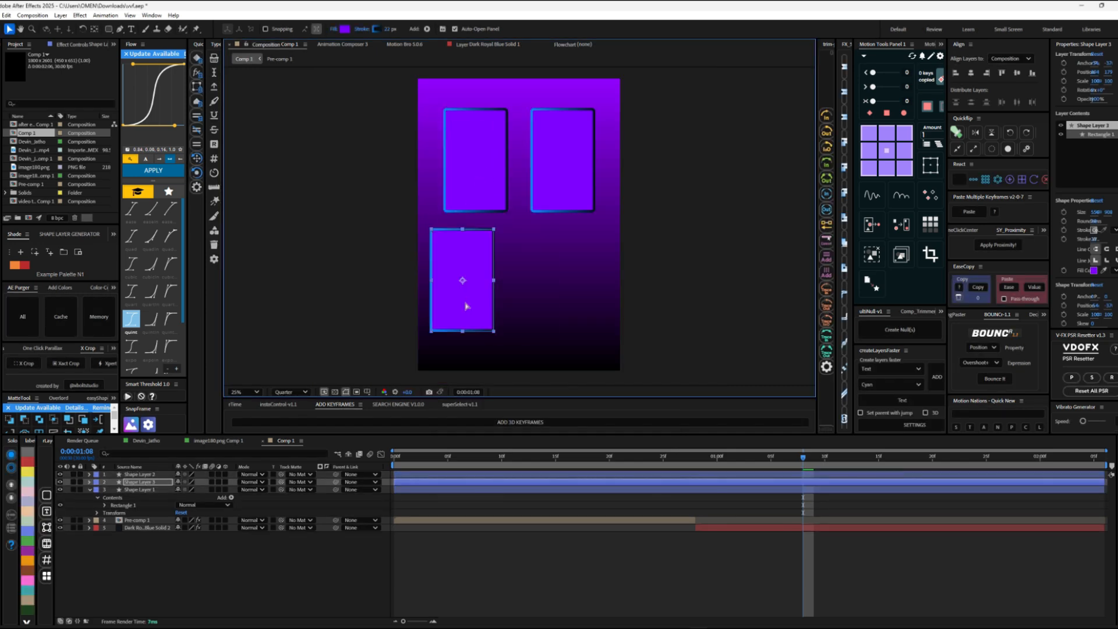
pyautogui.hotkey('ctrl', 'z')
pyautogui.hotkey('ctrl', 'z')
pyautogui.hotkey('ctrl', 'z')
# Step: Duplicate the rectangle into a row of three cards and place a fourth card beneath the middle one
pyautogui.moveTo(548, 193); pyautogui.dragTo(525, 294)
pyautogui.click(530, 188)
pyautogui.hotkey('ctrl', 'd')
pyautogui.click(695, 457)
pyautogui.hotkey('ctrl', 'd')
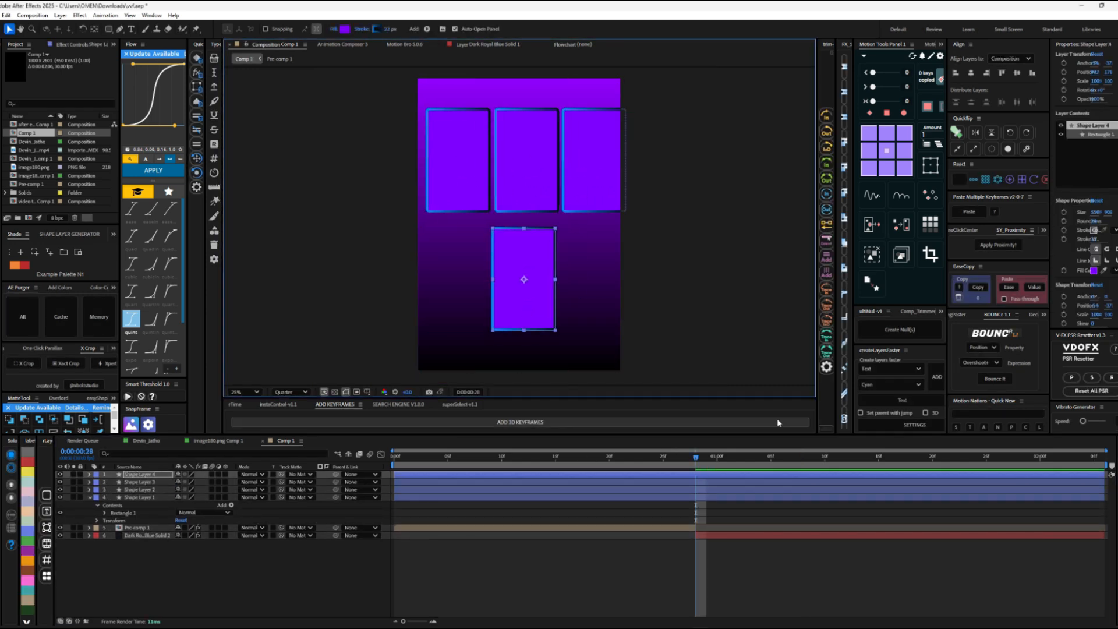
pyautogui.hotkey('ctrl', 'z')
# Step: Trim the starts of the four card layers to 0:00:00:28 and adjust the cards' positions
pyautogui.moveTo(736, 507); pyautogui.dragTo(707, 475)
pyautogui.hotkey('alt', '[')
pyautogui.moveTo(524, 161); pyautogui.dragTo(455, 160)
pyautogui.moveTo(525, 160); pyautogui.dragTo(531, 280)
# Step: Parent the four cards to a new null and scale the group to 90%
pyautogui.moveTo(736, 508); pyautogui.dragTo(757, 475)
pyautogui.click(899, 330)
pyautogui.press('s')
# Step: Distribute the top cards evenly, center the lower card horizontally in the composition, and delete the null
pyautogui.click(724, 489)
pyautogui.keyDown('ctrl'); pyautogui.click(724, 497); pyautogui.keyUp('ctrl')
pyautogui.keyDown('ctrl'); pyautogui.click(723, 512); pyautogui.keyUp('ctrl')
pyautogui.click(1016, 102)
pyautogui.click(723, 505)
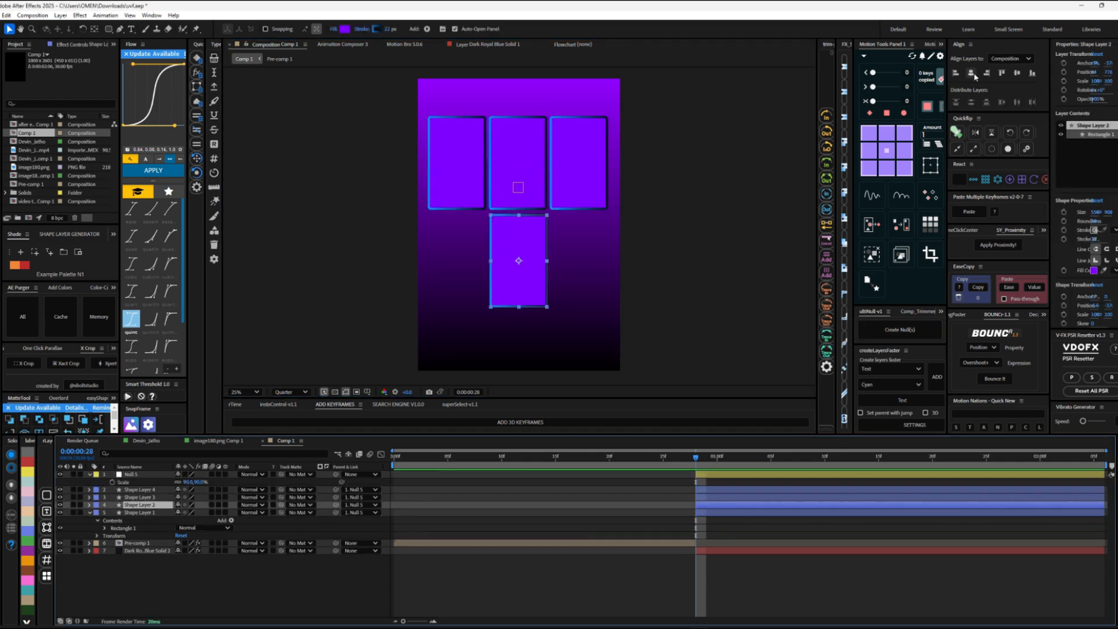
pyautogui.press('Delete')
# Step: Add a text layer reading 01 that starts at 0:00:00:28
pyautogui.rightClick(296, 568)
pyautogui.click(428, 466)
pyautogui.click(695, 457)
pyautogui.hotkey('alt', '[')
pyautogui.write('01')
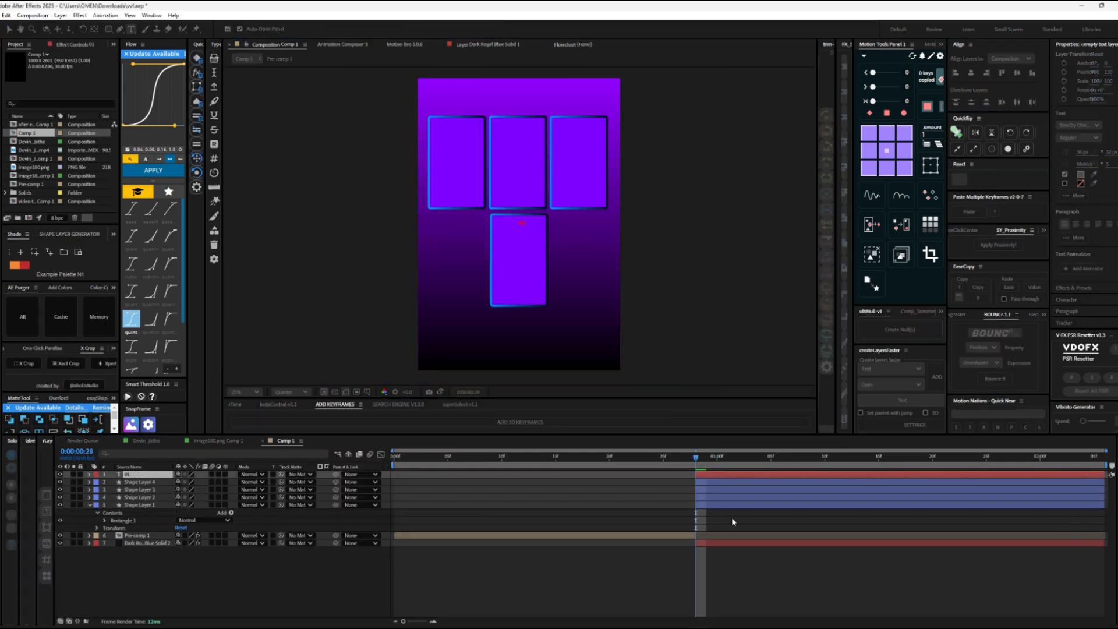
pyautogui.write('s')
# Step: Enlarge the 01 text to nearly fill a card's width and set its fill to white
pyautogui.moveTo(189, 482); pyautogui.dragTo(640, 482)
pyautogui.click(1080, 174)
pyautogui.click(648, 263)
# Step: Duplicate the 01 label onto the other three cards and change the copies to 02, 03 and 04
pyautogui.hotkey('ctrl', 'd')
pyautogui.moveTo(456, 164); pyautogui.dragTo(517, 164)
pyautogui.moveTo(541, 165); pyautogui.dragTo(520, 269)
pyautogui.write('2')
pyautogui.hotkey('ctrl', 'd')
pyautogui.doubleClick(579, 172)
pyautogui.write('03')
pyautogui.hotkey('ctrl', 'd')
pyautogui.doubleClick(520, 266)
pyautogui.write('04')
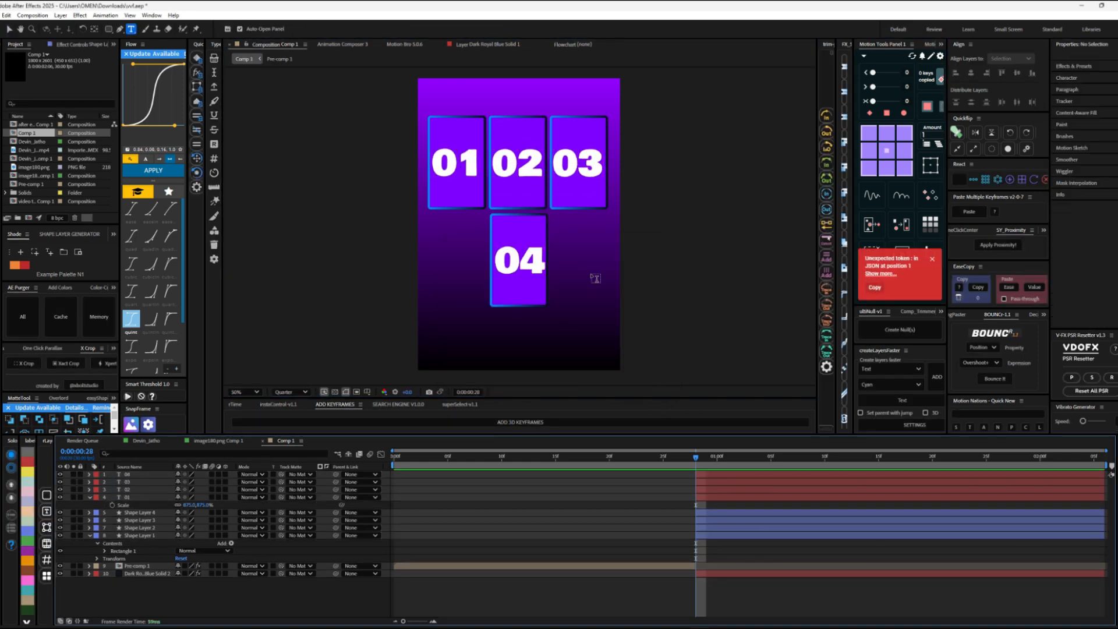
pyautogui.write('v')
# Step: Parent all four number labels and their four card shape layers to one new null
pyautogui.moveTo(735, 550); pyautogui.dragTo(718, 456)
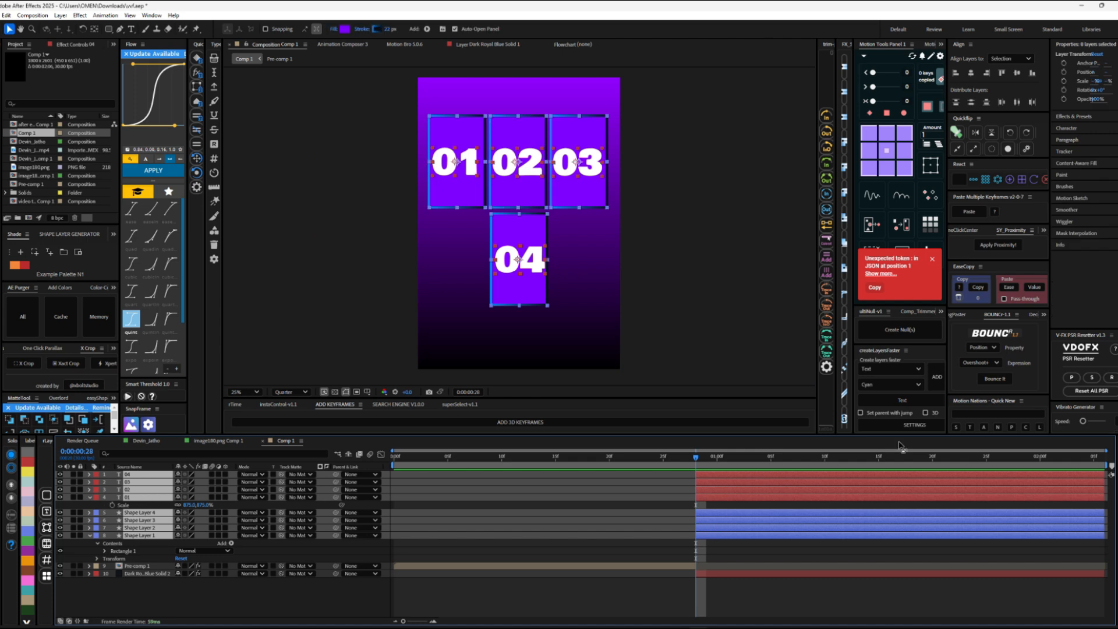
pyautogui.click(900, 329)
pyautogui.click(652, 301)
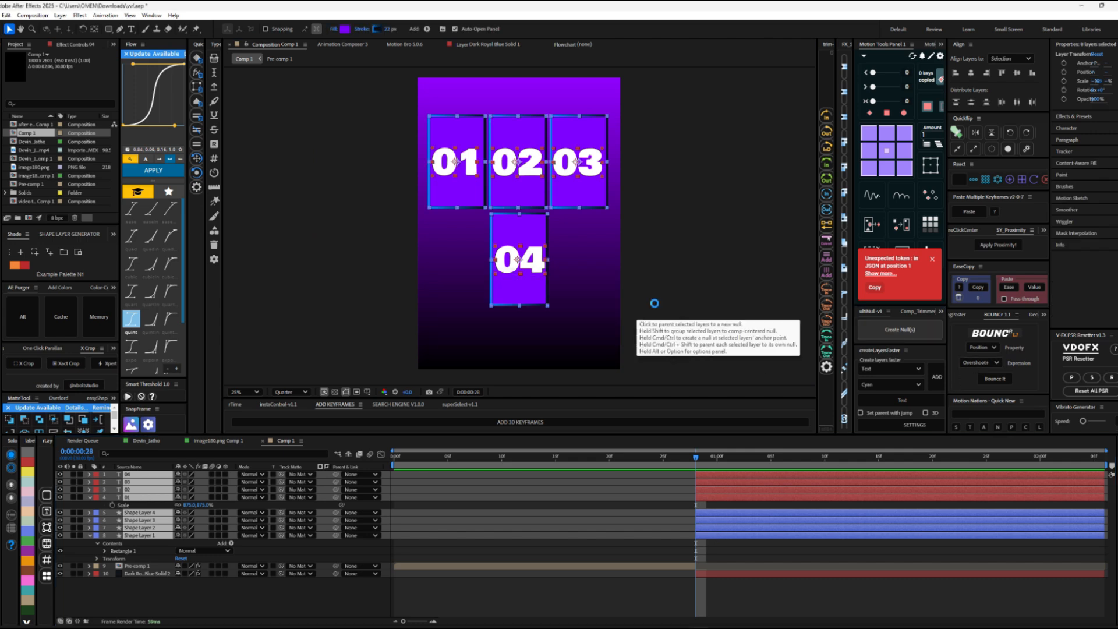
pyautogui.press('space')
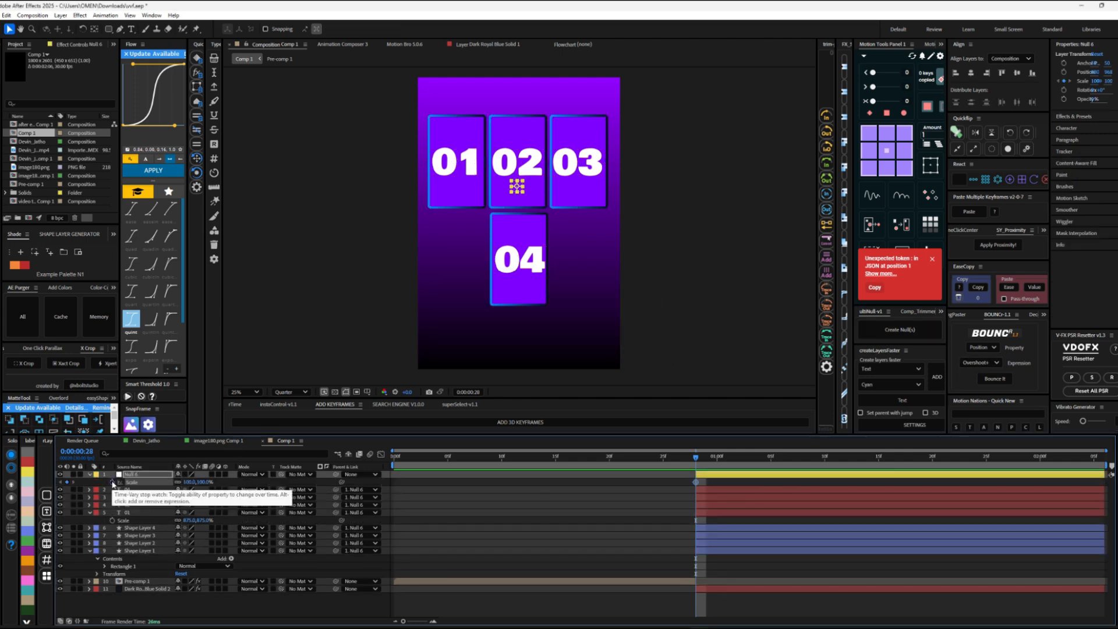
# Step: Keyframe the null's scale to grow from 0% at 0:00:00:28 to 100% at the following keyframe
pyautogui.click(61, 482)
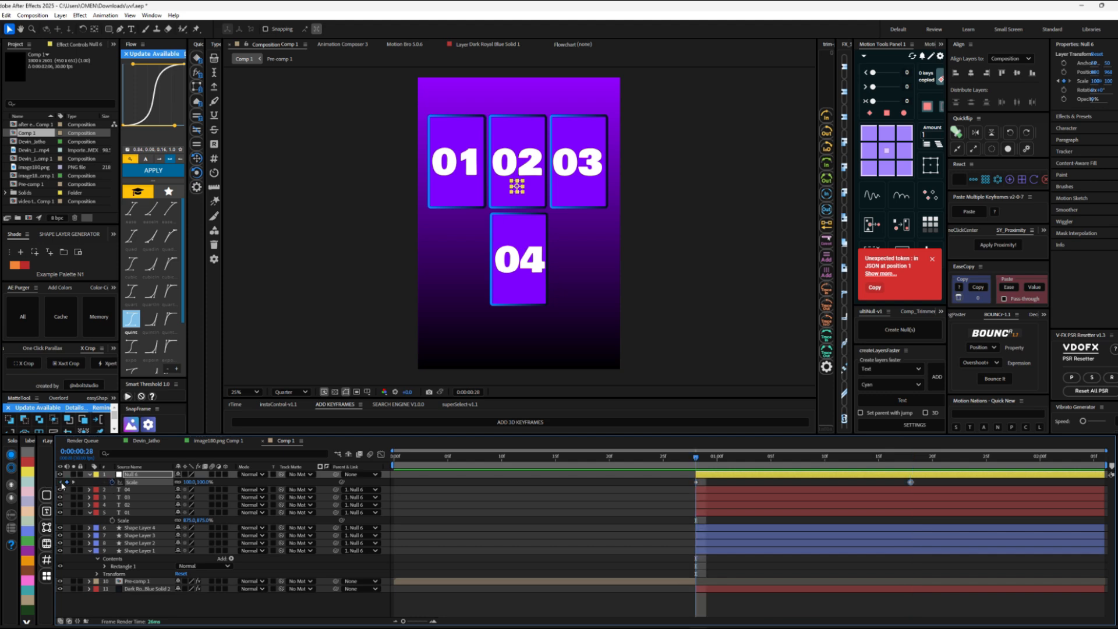
pyautogui.click(696, 483)
pyautogui.click(437, 500)
pyautogui.press('space')
pyautogui.press('space')
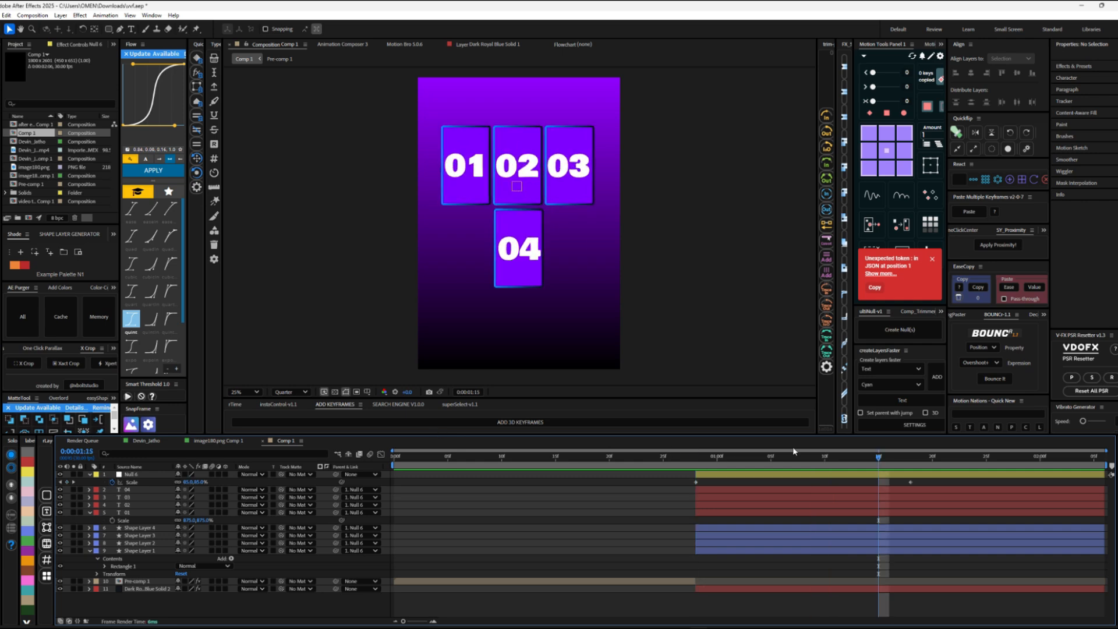
pyautogui.moveTo(928, 485); pyautogui.dragTo(657, 497)
pyautogui.click(706, 460)
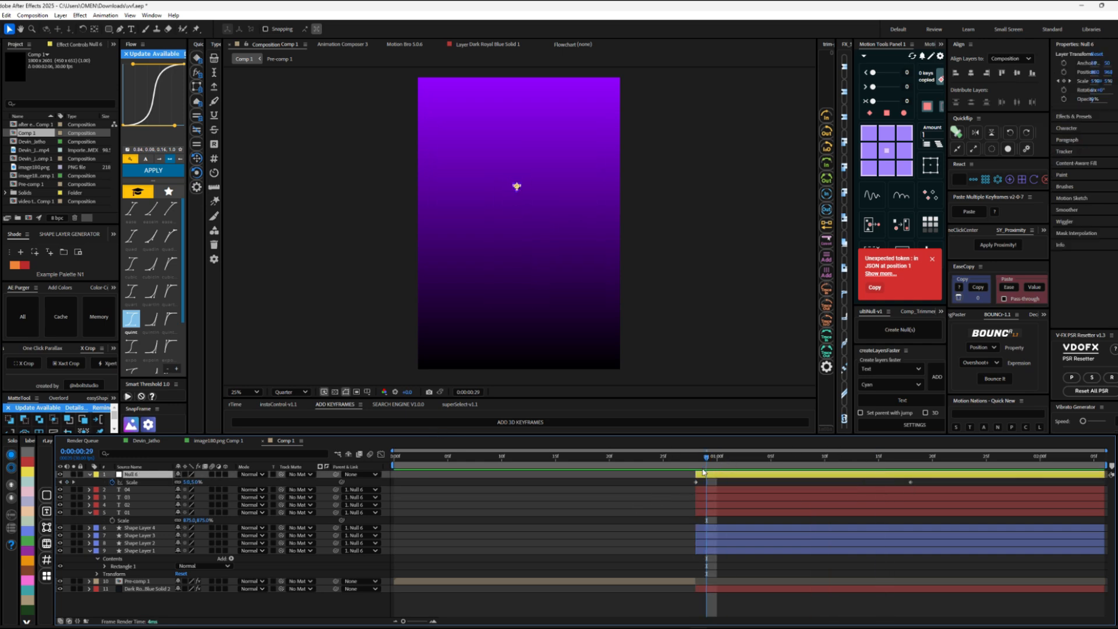
pyautogui.click(695, 482)
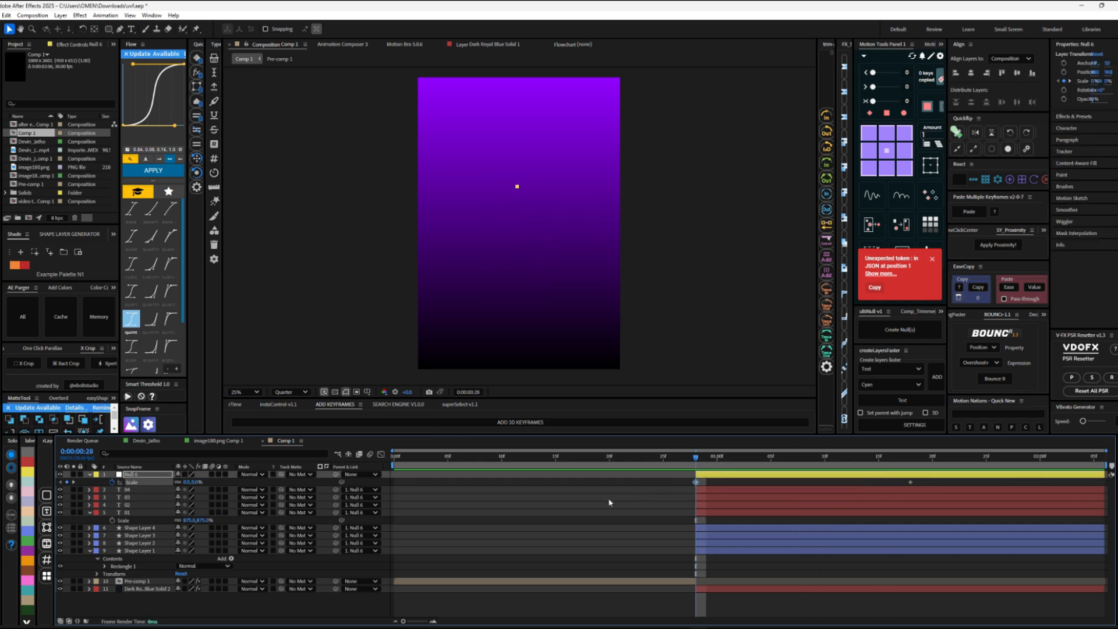
# Step: Apply the current S-shaped Flow easing curve to the null's scale keyframes
pyautogui.click(8, 407)
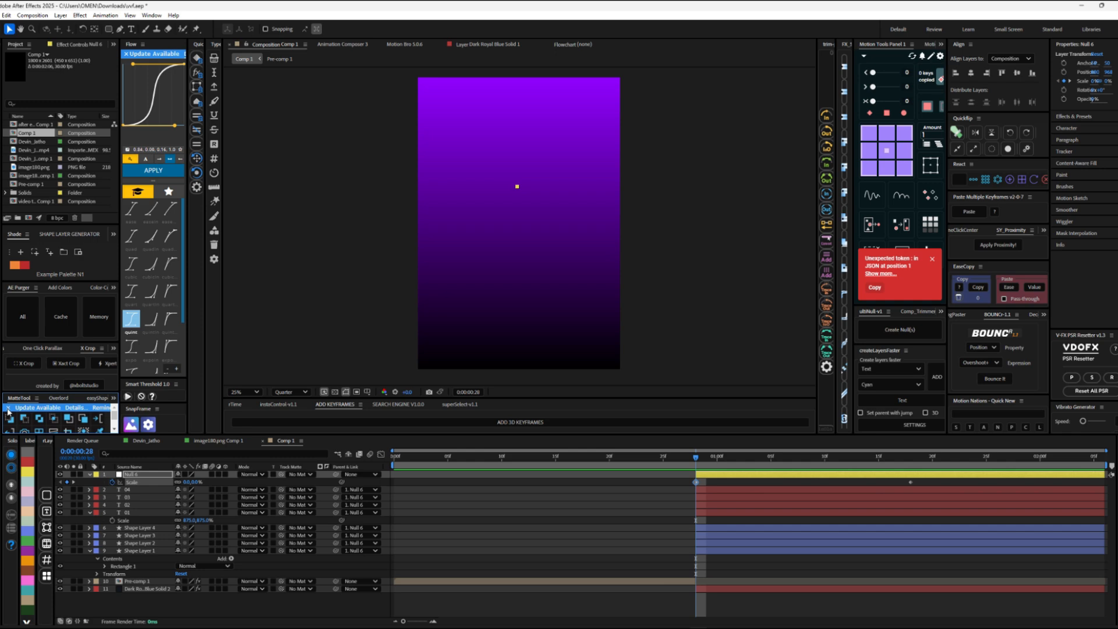
pyautogui.click(157, 177)
pyautogui.moveTo(739, 458); pyautogui.dragTo(684, 458)
# Step: Add the BOUNC! overshoot expression to the null's selected scale property and preview the cards' pop-in
pyautogui.click(984, 348)
pyautogui.click(982, 385)
pyautogui.click(994, 379)
pyautogui.press('pagedown')
pyautogui.press('pagedown')
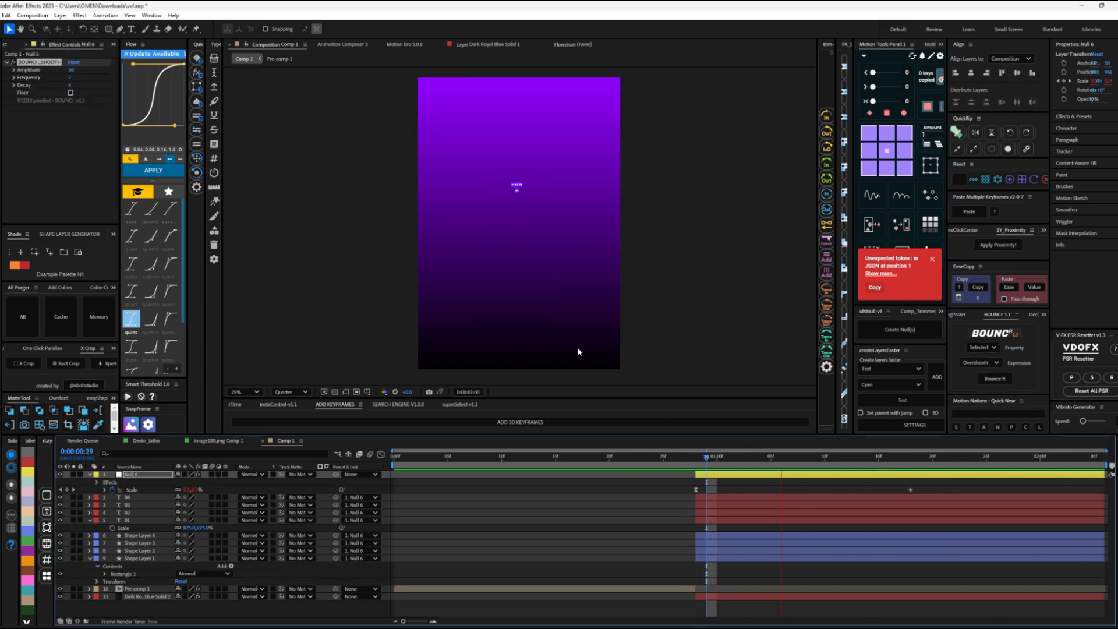
pyautogui.press('End')
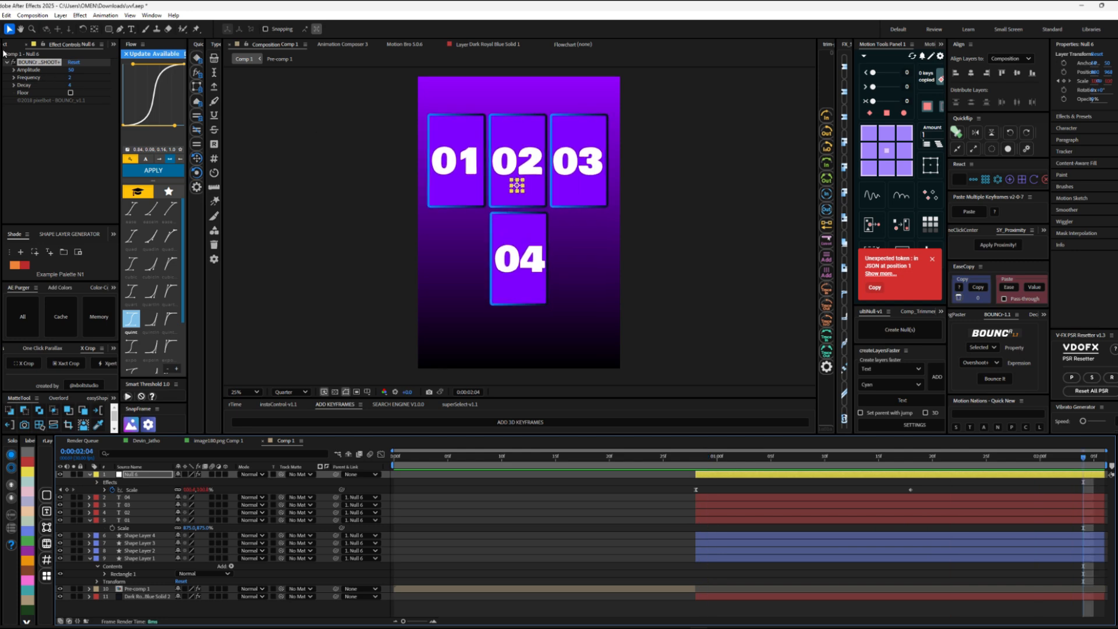
# Step: Open the main composition containing the paper-and-iPad scene from the project items
pyautogui.hotkey('ctrl', '0')
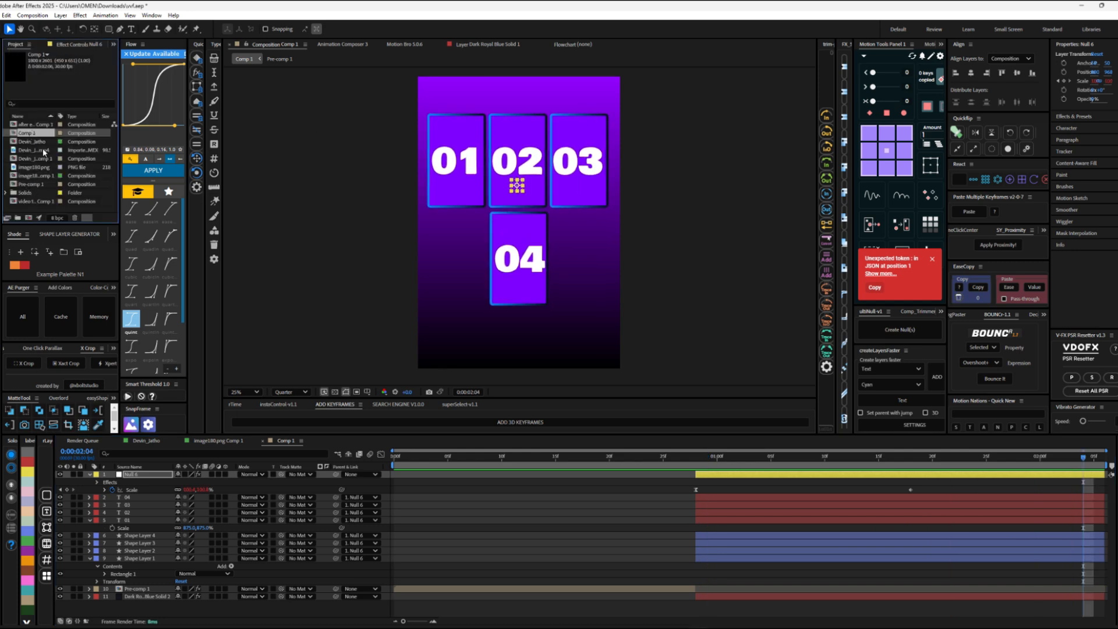
pyautogui.doubleClick(47, 158)
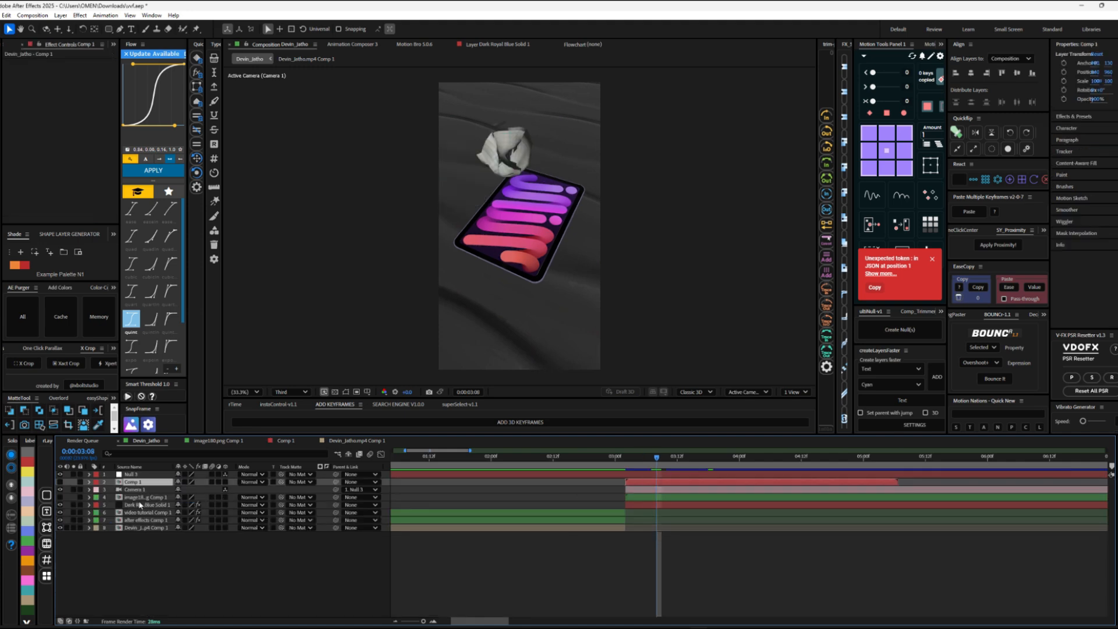
# Step: Assign the numbered-cards composition as custom texture map Layer 2 on the Element solid in the main composition
pyautogui.click(140, 504)
pyautogui.scroll(-15, 56, 177)
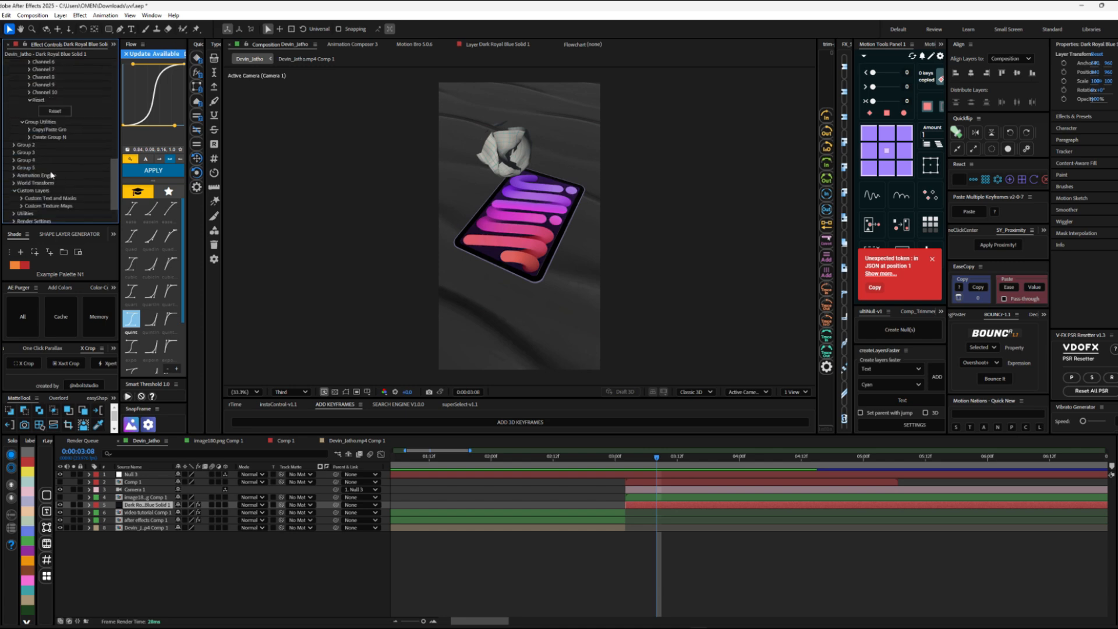
pyautogui.scroll(-2, 51, 175)
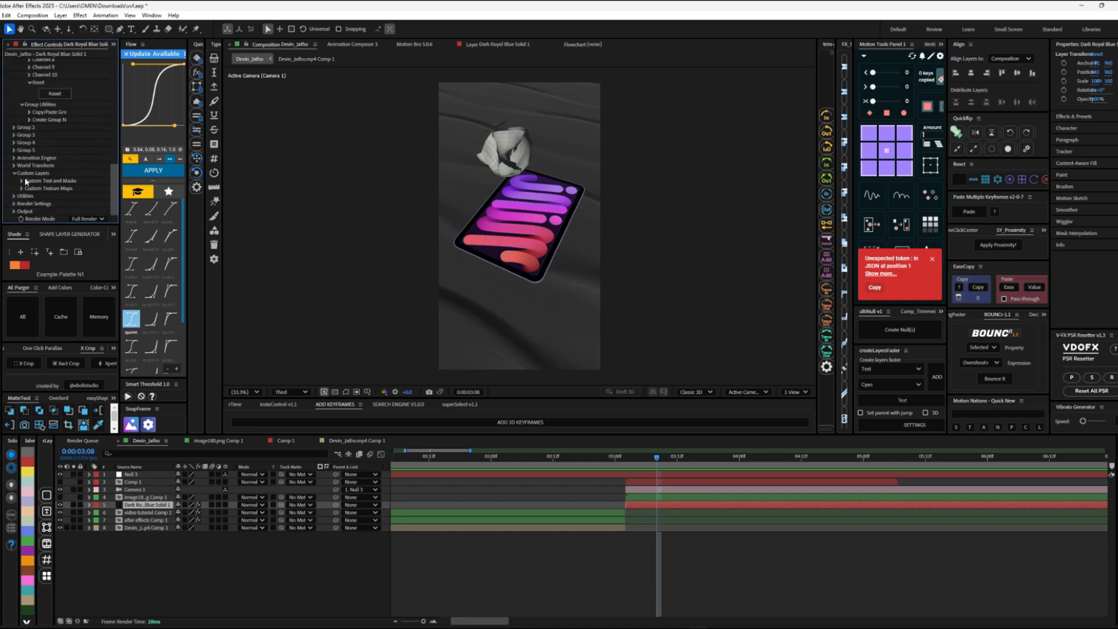
pyautogui.click(21, 189)
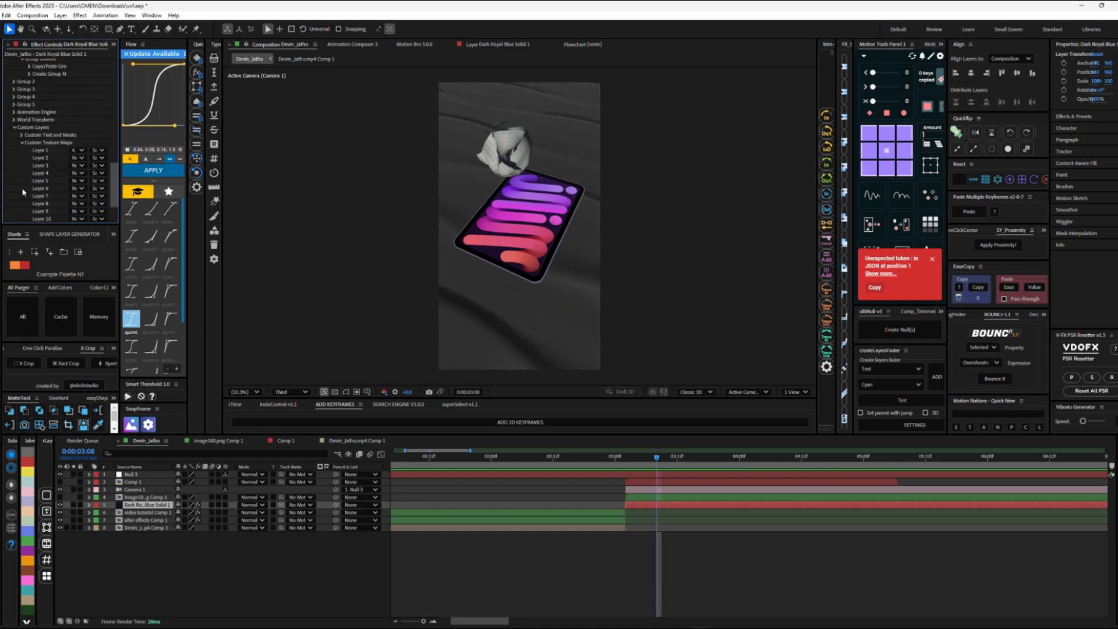
pyautogui.click(75, 158)
pyautogui.click(97, 191)
# Step: In the Element scene setup, set the iPad Screen material's diffuse texture to Custom Layer 2 and accept the scene
pyautogui.scroll(5, 39, 88)
pyautogui.scroll(3, 39, 88)
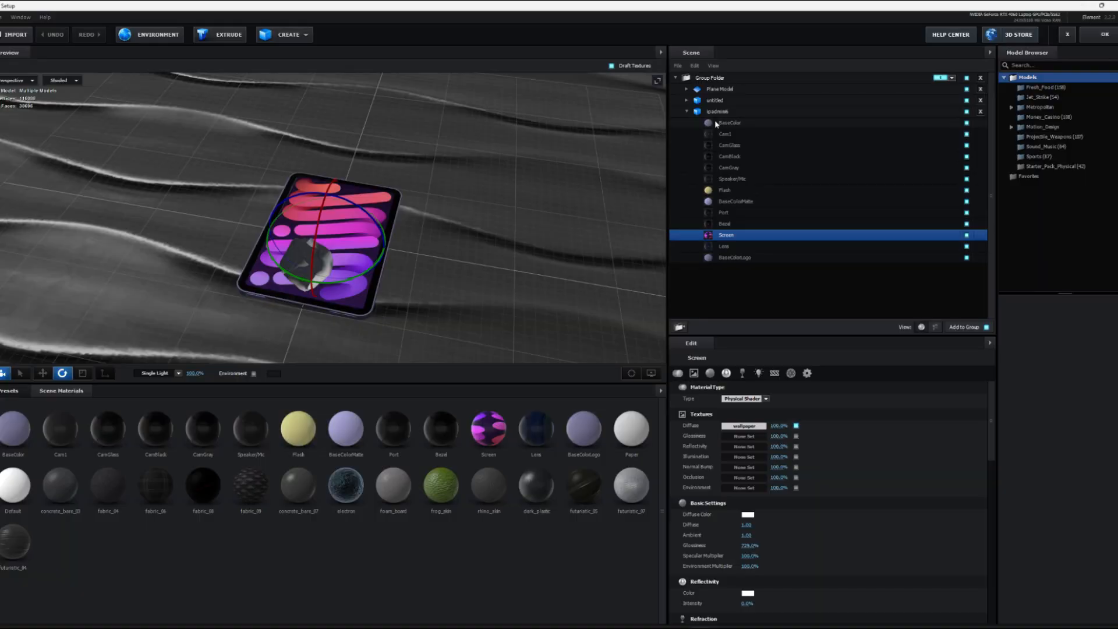
pyautogui.click(684, 112)
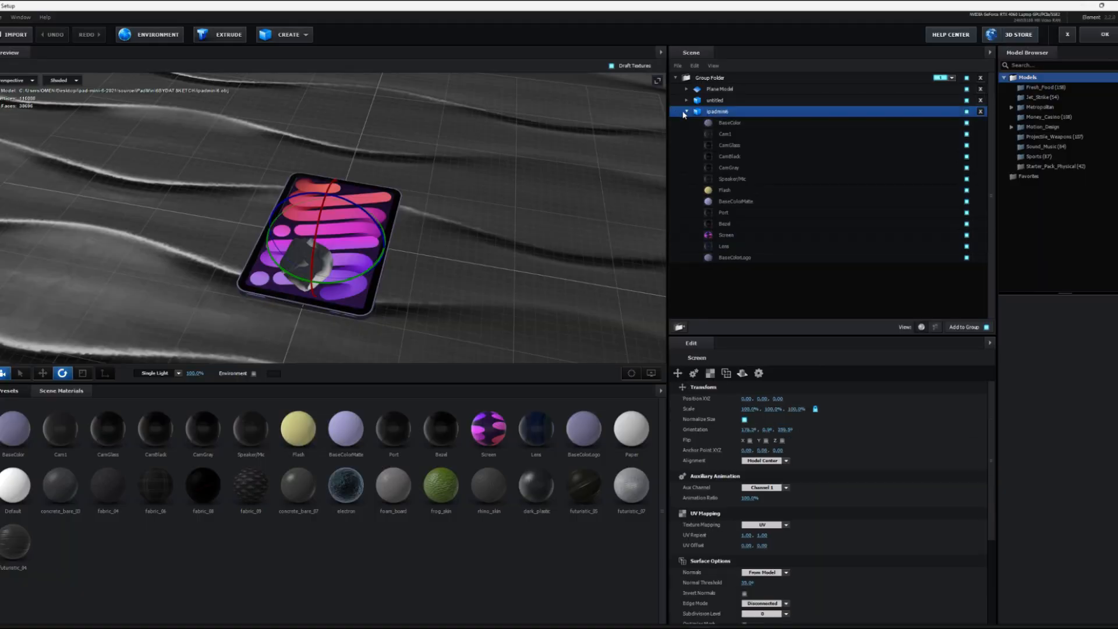
pyautogui.click(728, 235)
pyautogui.click(730, 432)
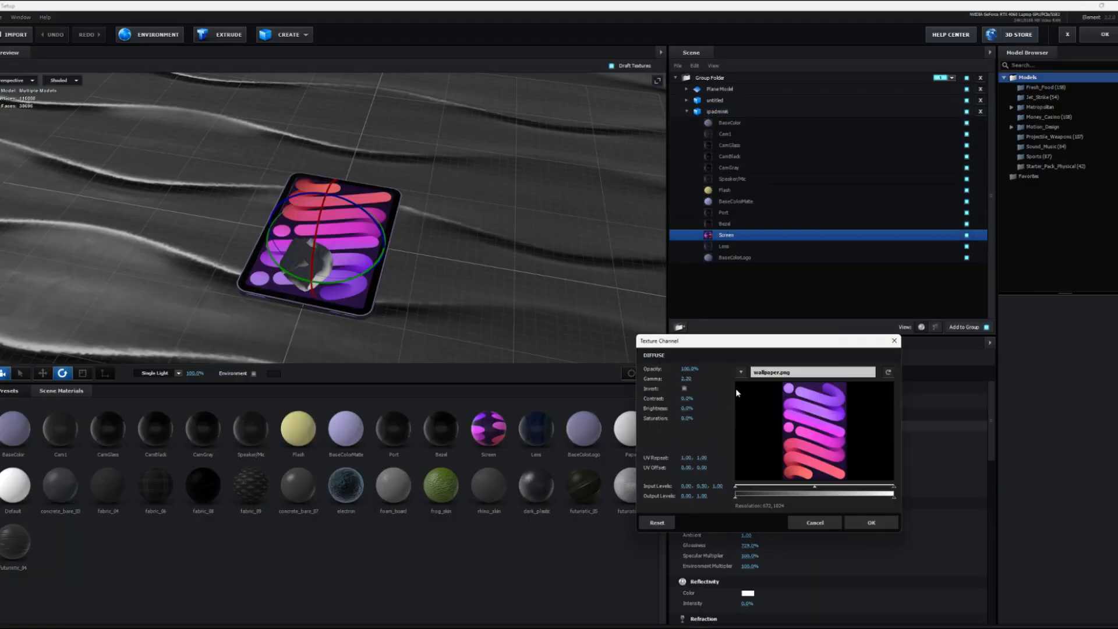
pyautogui.click(740, 372)
pyautogui.click(767, 396)
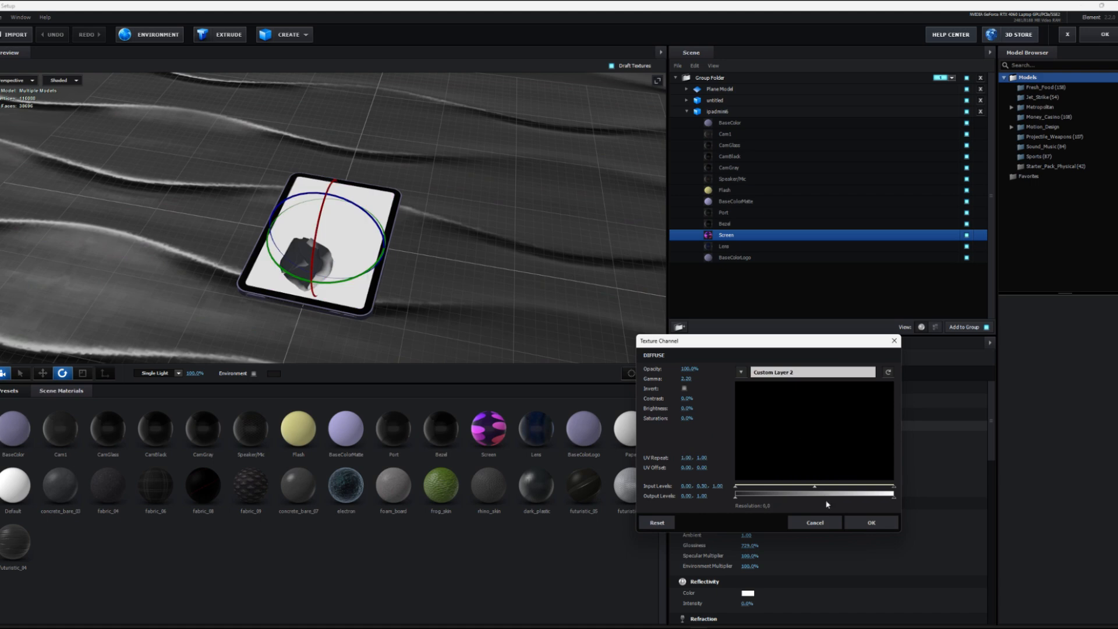
pyautogui.click(872, 523)
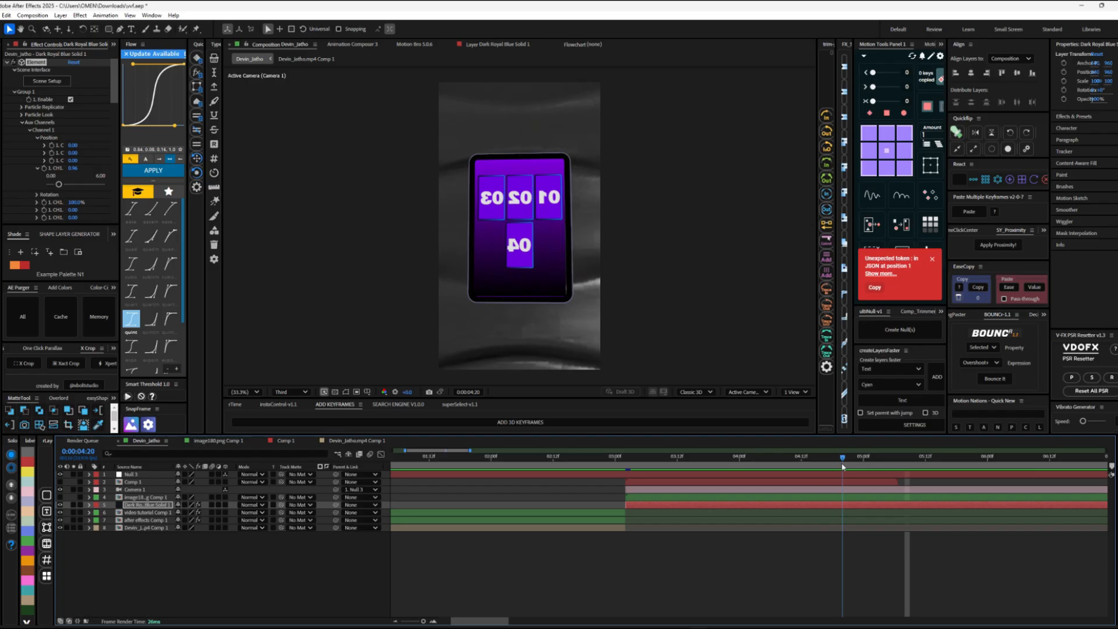
# Step: Scrub the main composition between about 0:00:04:20 and 0:00:04:14 to check the new texture on the iPad screen
pyautogui.moveTo(842, 456)
pyautogui.mouseDown()
pyautogui.moveTo(631, 456)
pyautogui.moveTo(833, 466)
pyautogui.mouseUp()
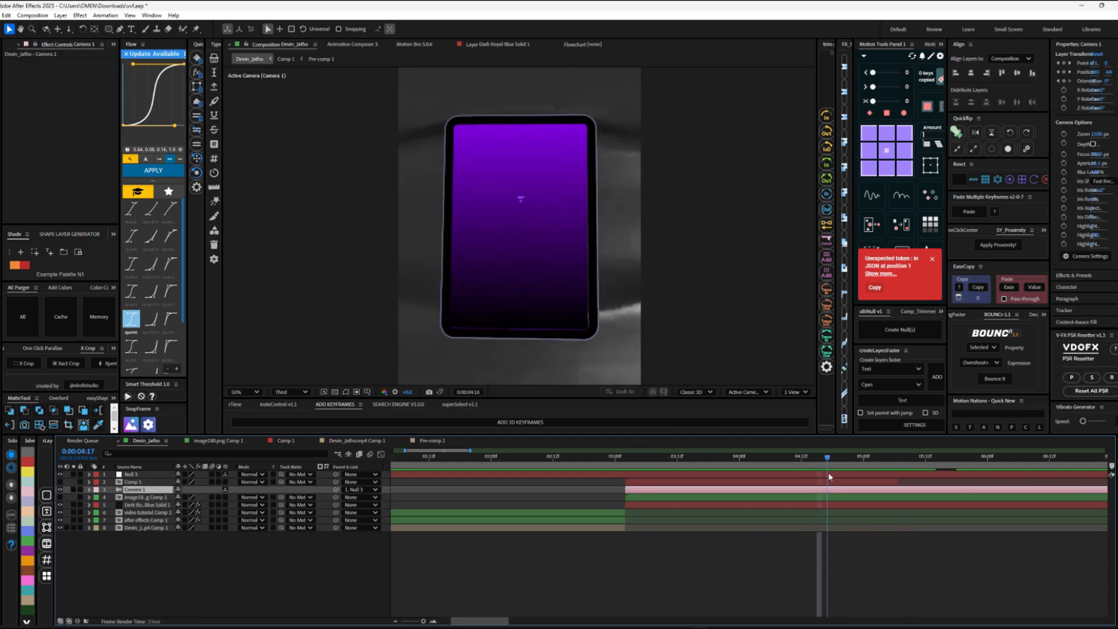
pyautogui.moveTo(828, 473)
pyautogui.mouseDown()
pyautogui.moveTo(899, 474)
pyautogui.moveTo(786, 467)
pyautogui.moveTo(812, 466)
pyautogui.mouseUp()
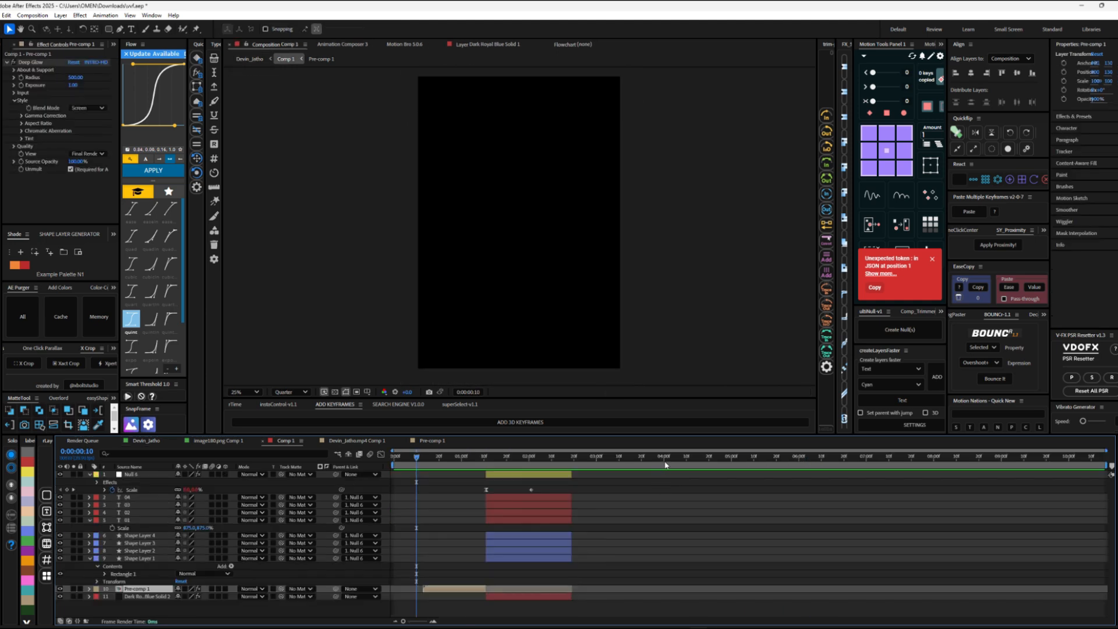
pyautogui.scroll(3, 437, 610)
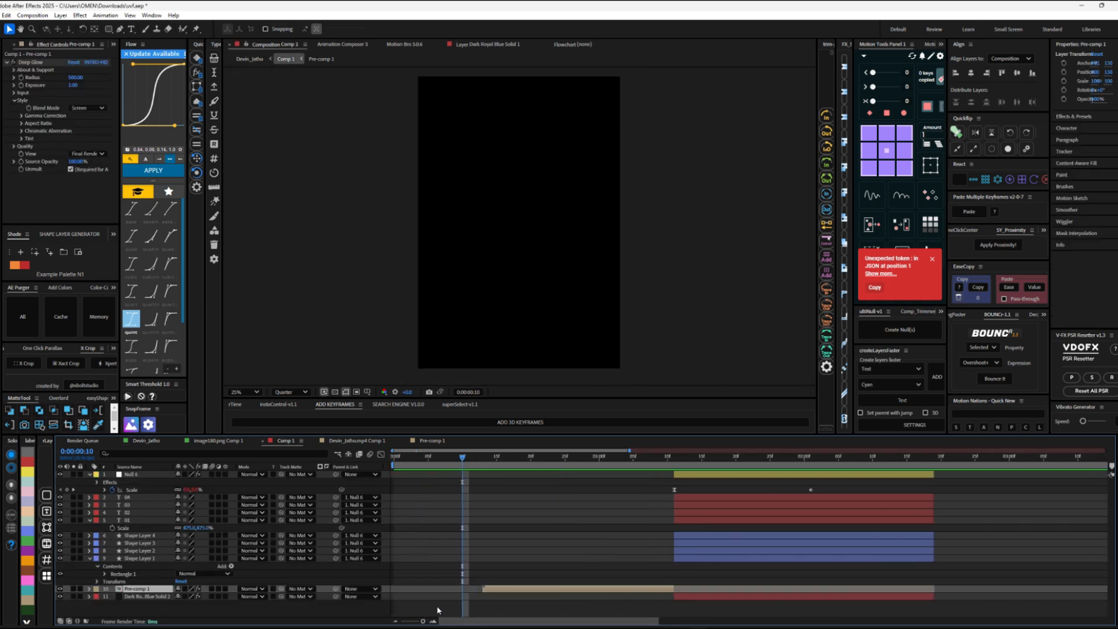
# Step: Delete the Pre-comp 1 layer from Comp 1, return to the main composition and check the iPad around 0:00:03:13
pyautogui.moveTo(487, 464); pyautogui.dragTo(482, 464)
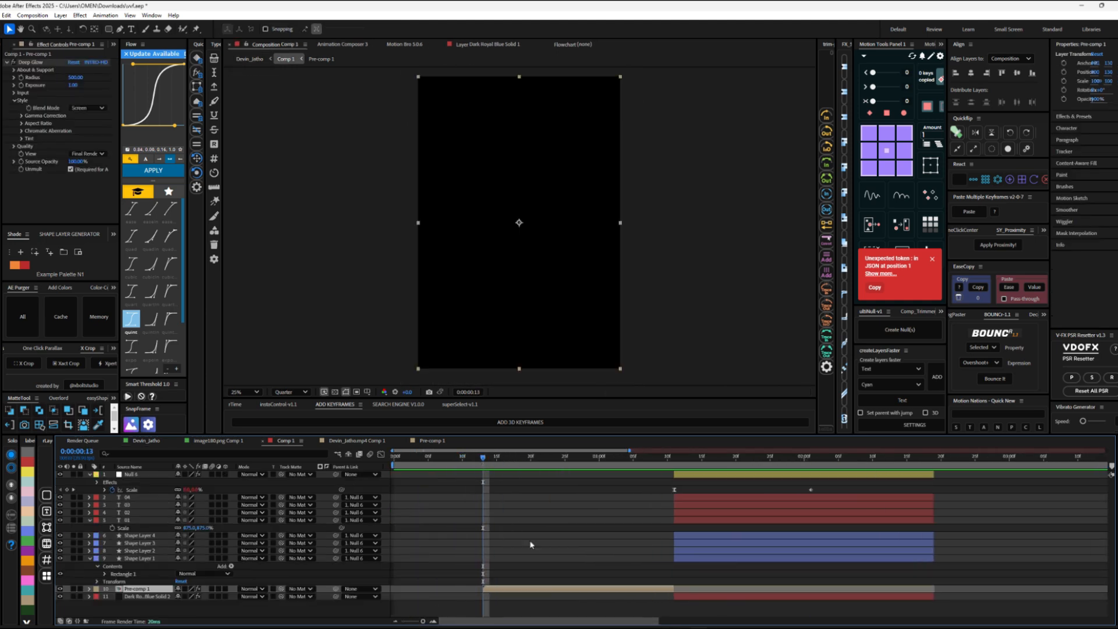
pyautogui.click(519, 589)
pyautogui.press('Delete')
pyautogui.click(249, 59)
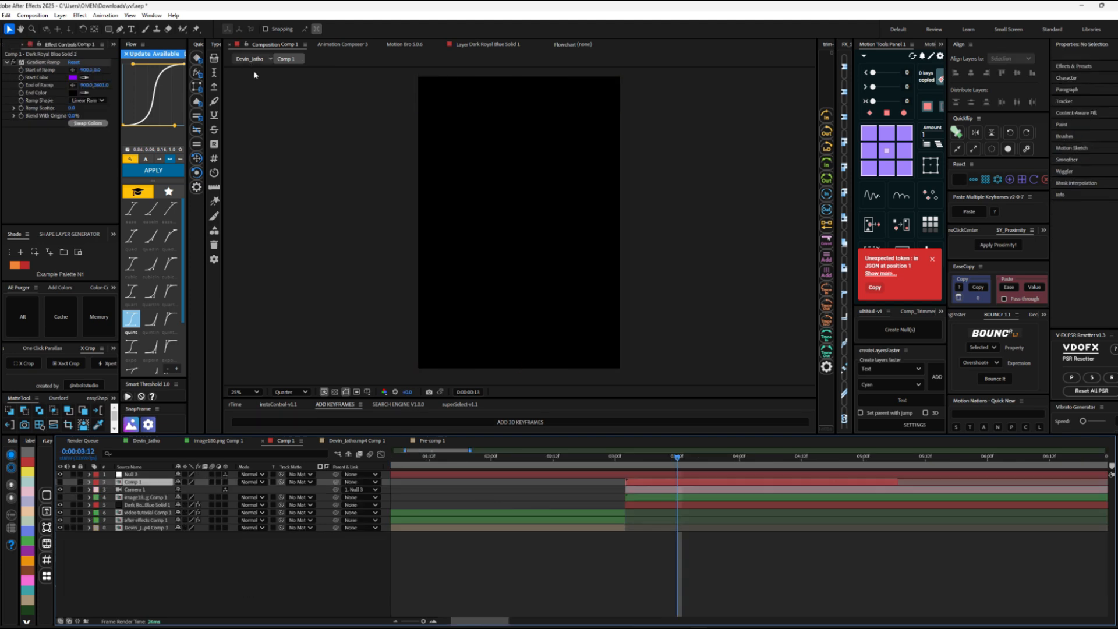
pyautogui.moveTo(677, 462); pyautogui.dragTo(679, 463)
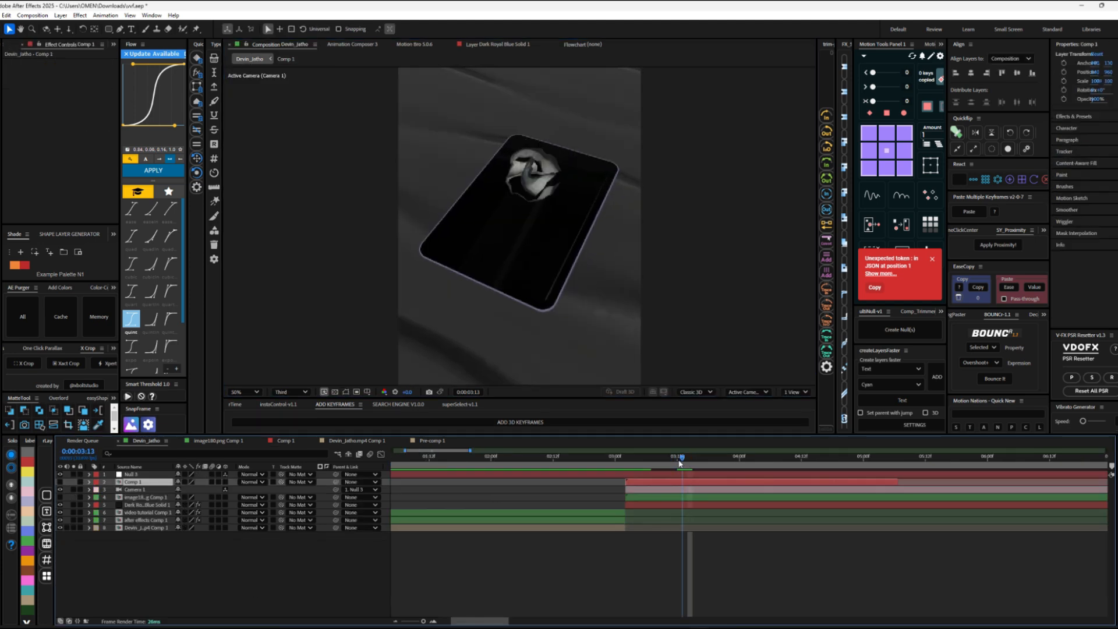
# Step: Reopen Comp 1 and draw a horizontal Pen line across the lower part of the frame without a fill
pyautogui.doubleClick(682, 498)
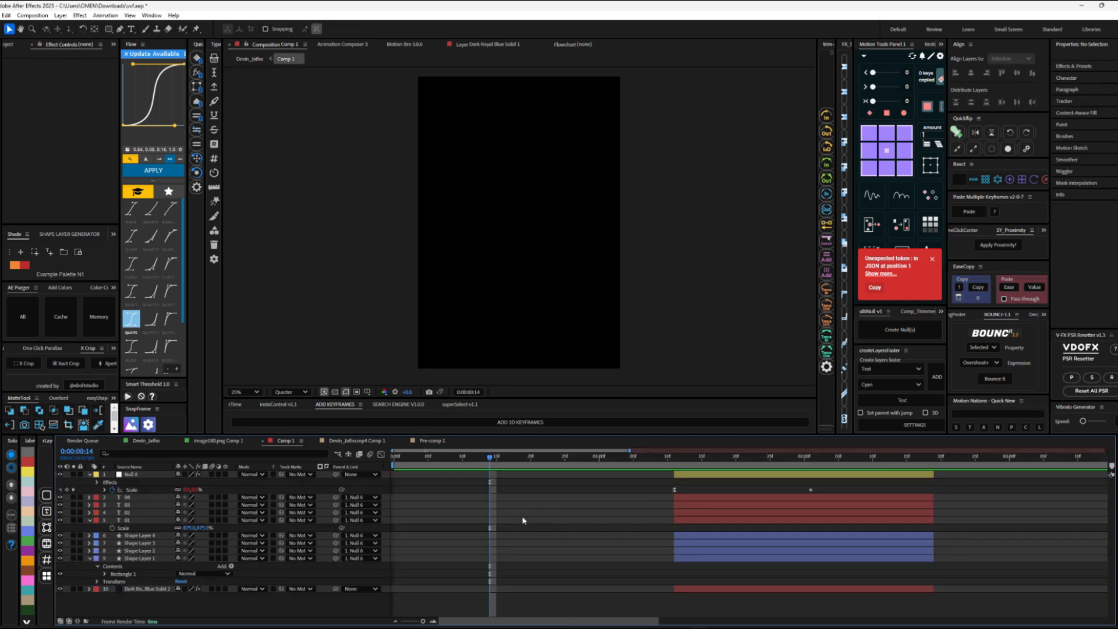
pyautogui.click(119, 28)
pyautogui.click(418, 314)
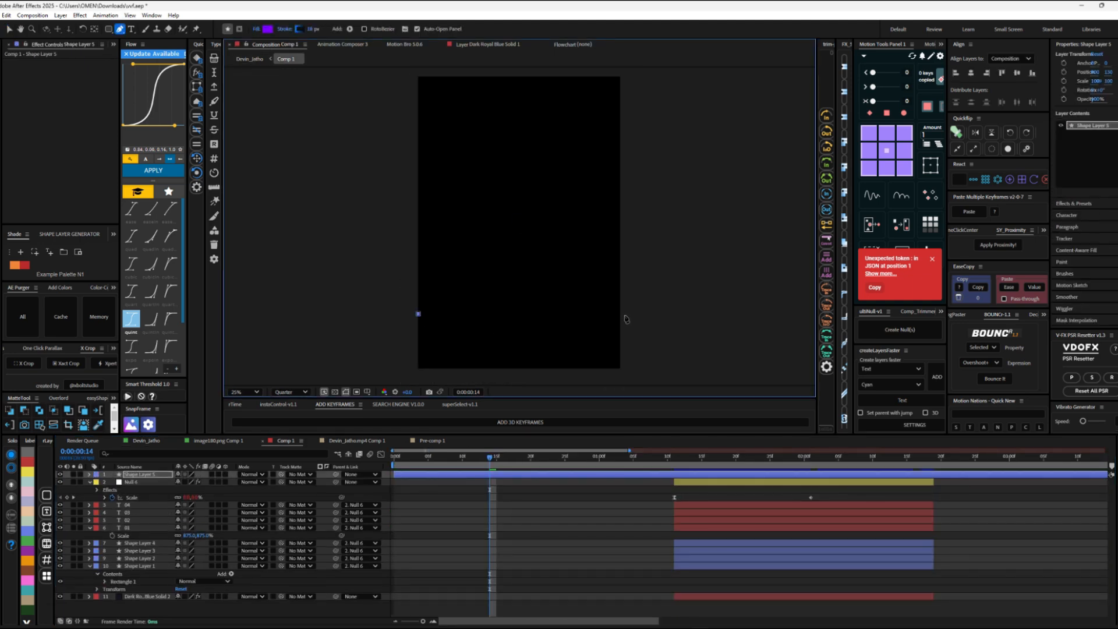
pyautogui.click(625, 314)
pyautogui.click(569, 342)
# Step: Change the line's stroke to a solid color and set it to violet 8A00FF
pyautogui.click(284, 29)
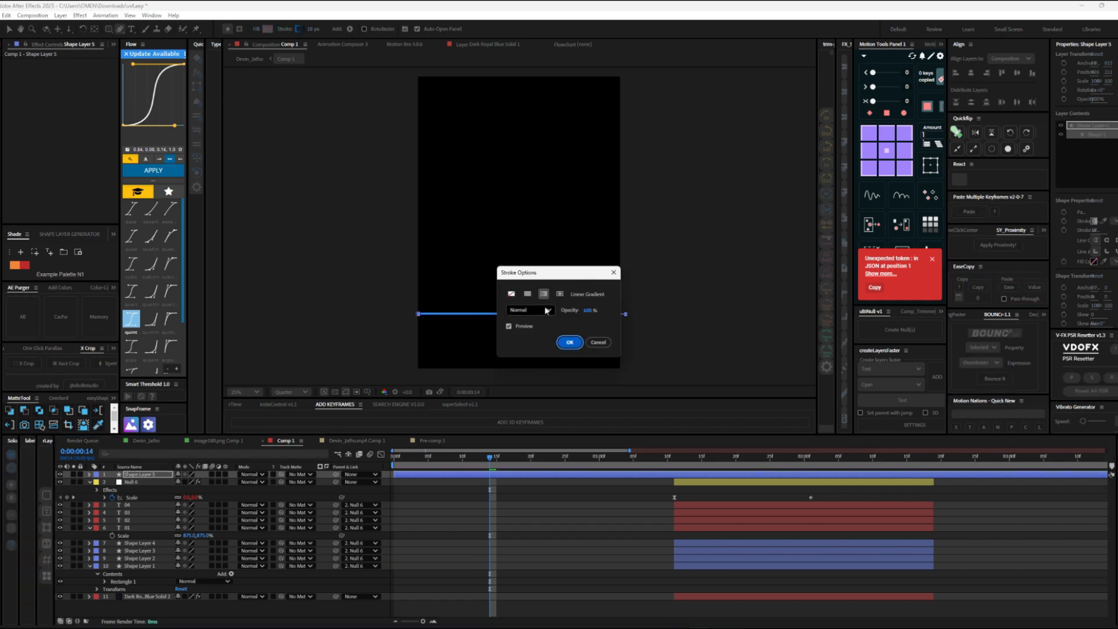
pyautogui.click(528, 294)
pyautogui.click(568, 343)
pyautogui.click(299, 29)
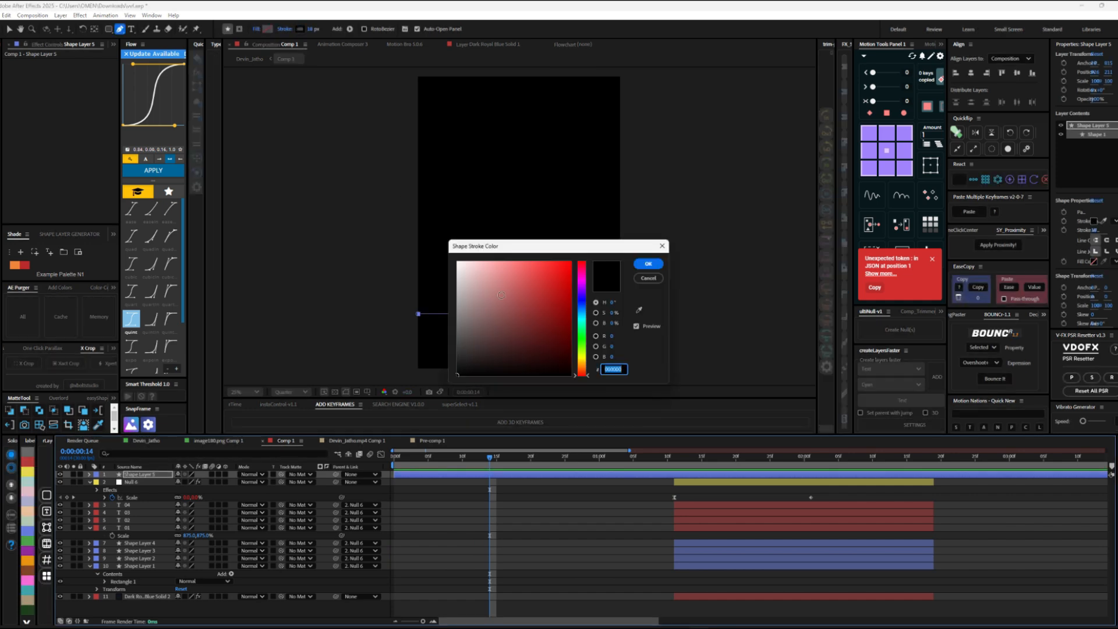
pyautogui.click(581, 289)
pyautogui.click(571, 264)
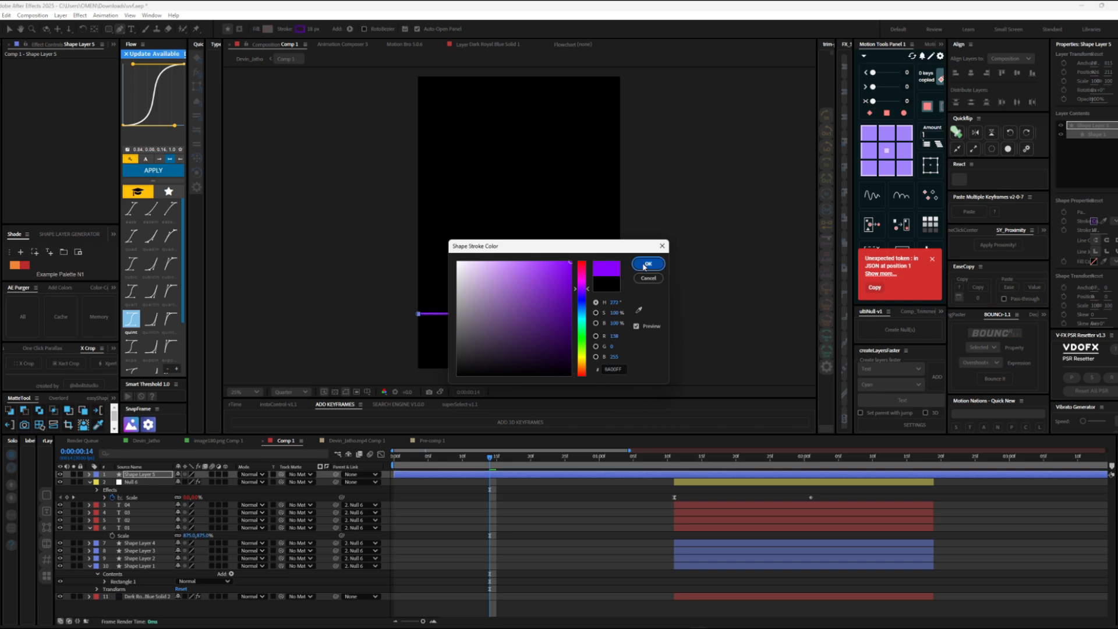
pyautogui.click(648, 264)
# Step: Trim the violet line layer so it starts at 0:00:00:18
pyautogui.scroll(-1, 607, 361)
pyautogui.click(517, 457)
pyautogui.press('v')
pyautogui.hotkey('alt', '[')
pyautogui.click(539, 484)
pyautogui.click(532, 475)
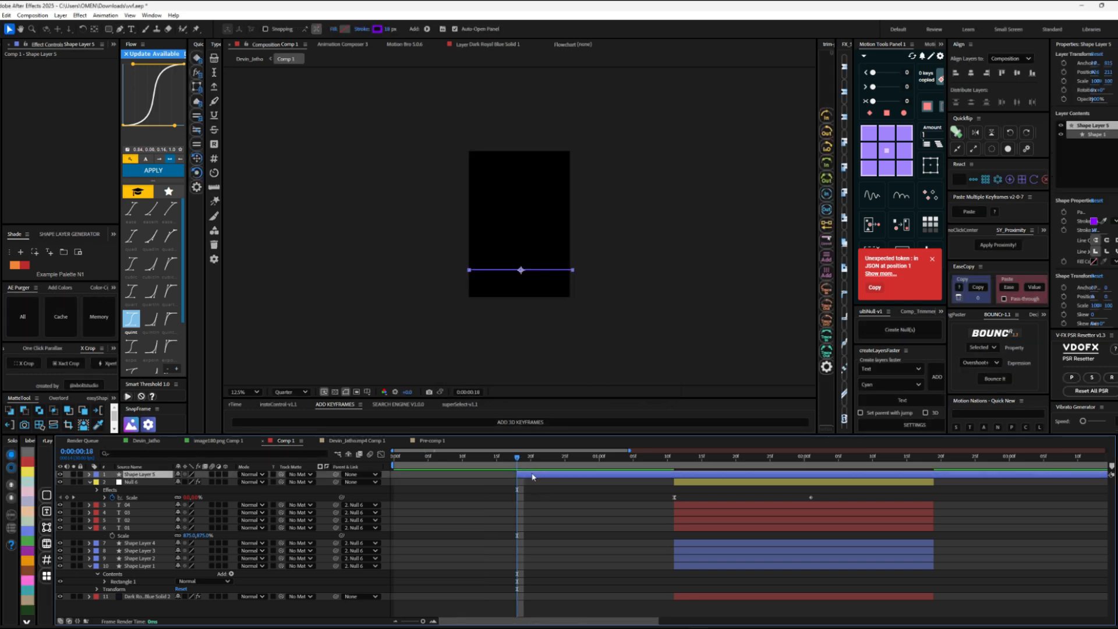
# Step: Keyframe the line's position to travel from below the frame at 0:00:00:18 up to the top edge at 0:00:01:11
pyautogui.hotkey('alt', 'shift', 'p')
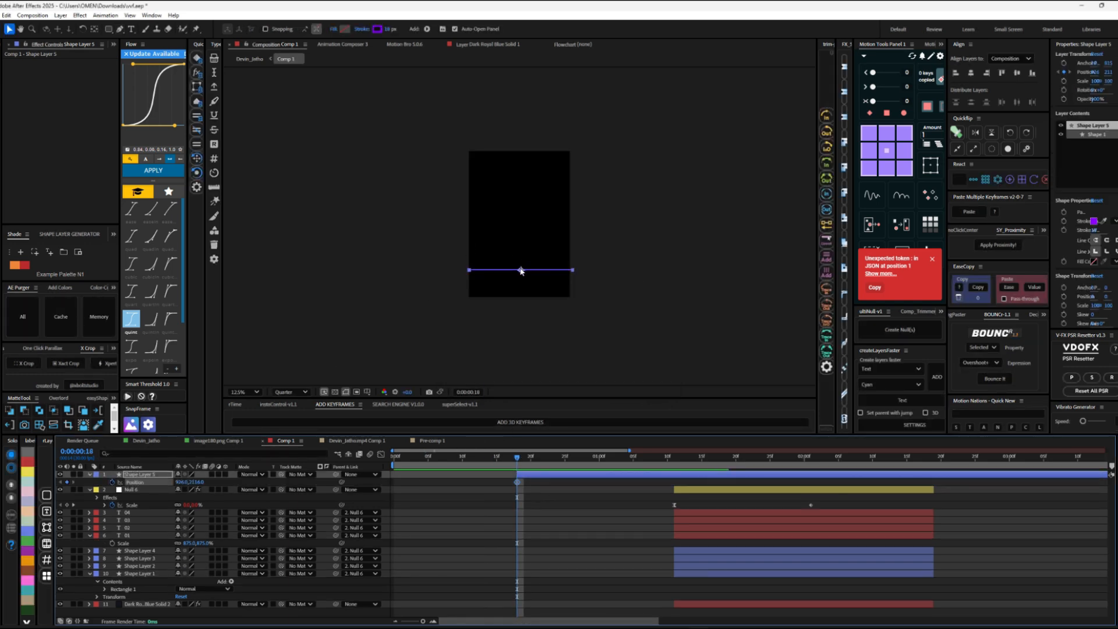
pyautogui.click(521, 273)
pyautogui.moveTo(520, 274)
pyautogui.mouseDown()
pyautogui.moveTo(522, 302)
pyautogui.moveTo(521, 252)
pyautogui.mouseUp()
pyautogui.click(674, 469)
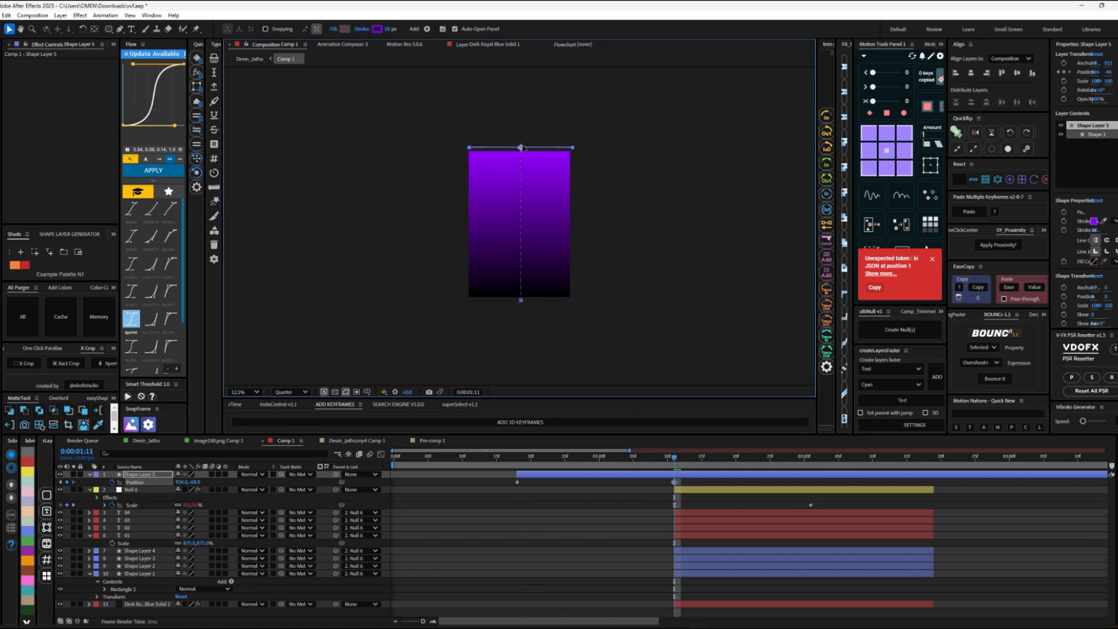
# Step: Return to the main composition and preview the violet line sweeping across the iPad screen
pyautogui.click(251, 59)
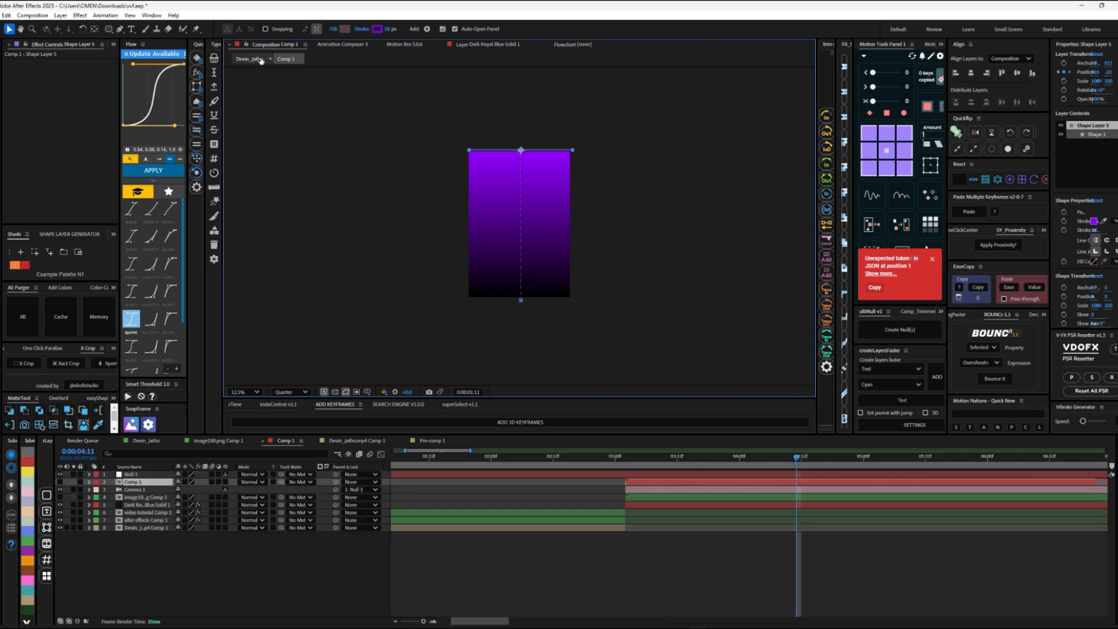
pyautogui.click(651, 452)
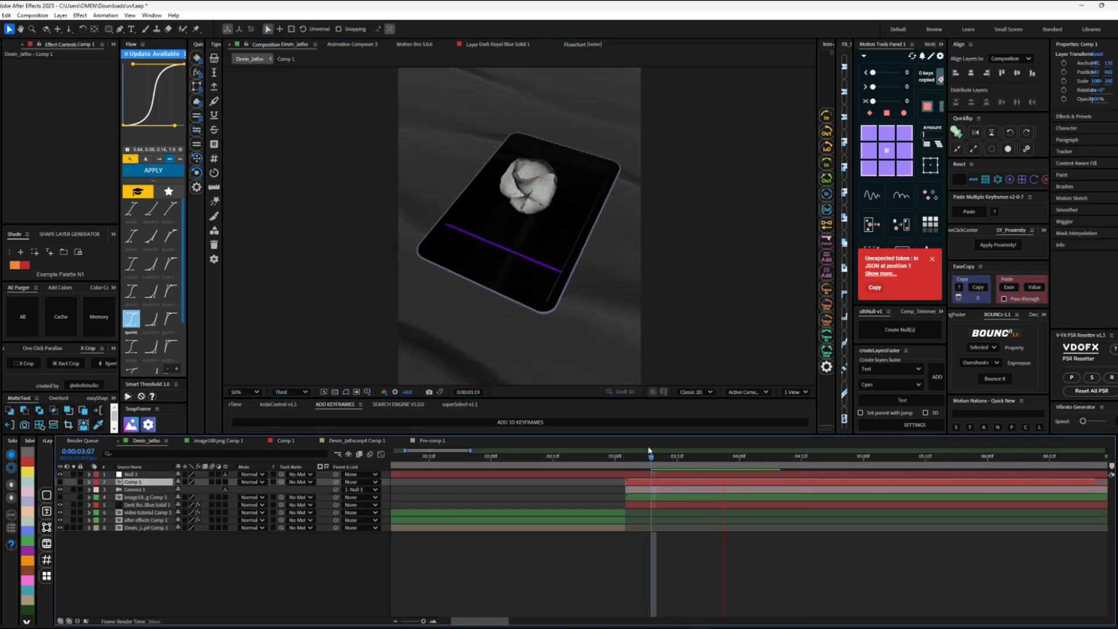
pyautogui.press('space')
pyautogui.moveTo(693, 457); pyautogui.dragTo(609, 460)
pyautogui.press('space')
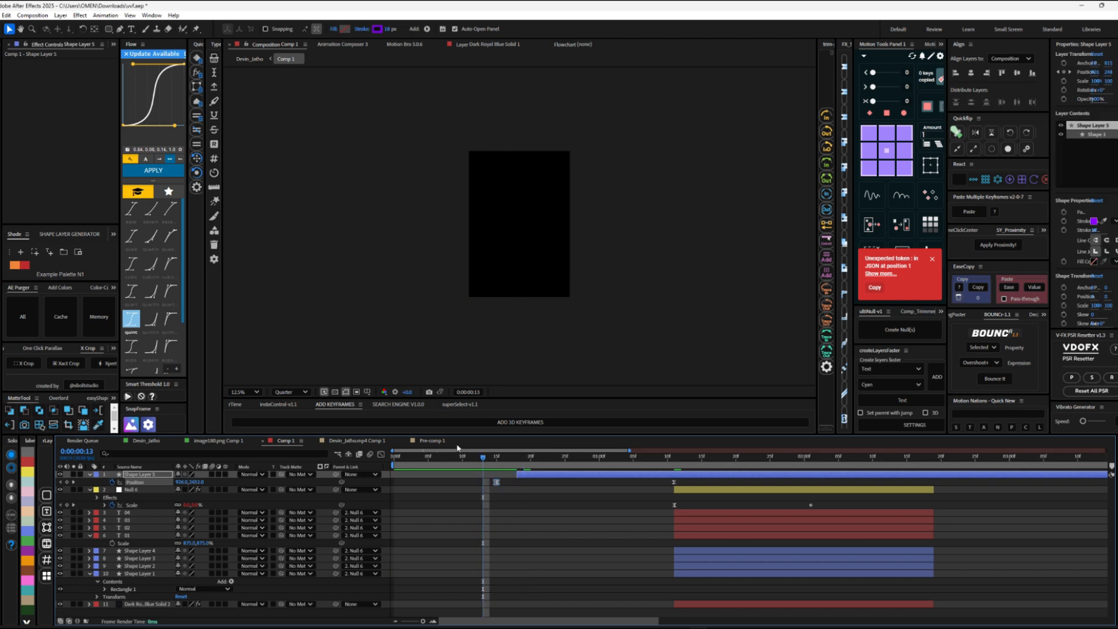
# Step: Recheck the line's timing in the main composition around 0:00:04:07 to 0:00:04:10
pyautogui.click(246, 59)
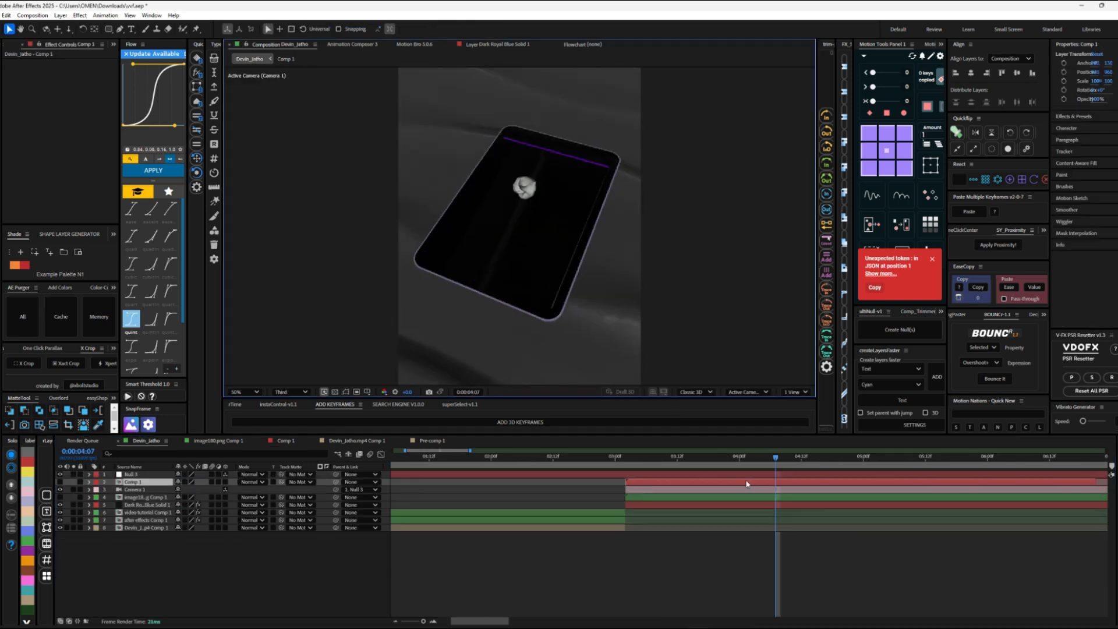
pyautogui.press('space')
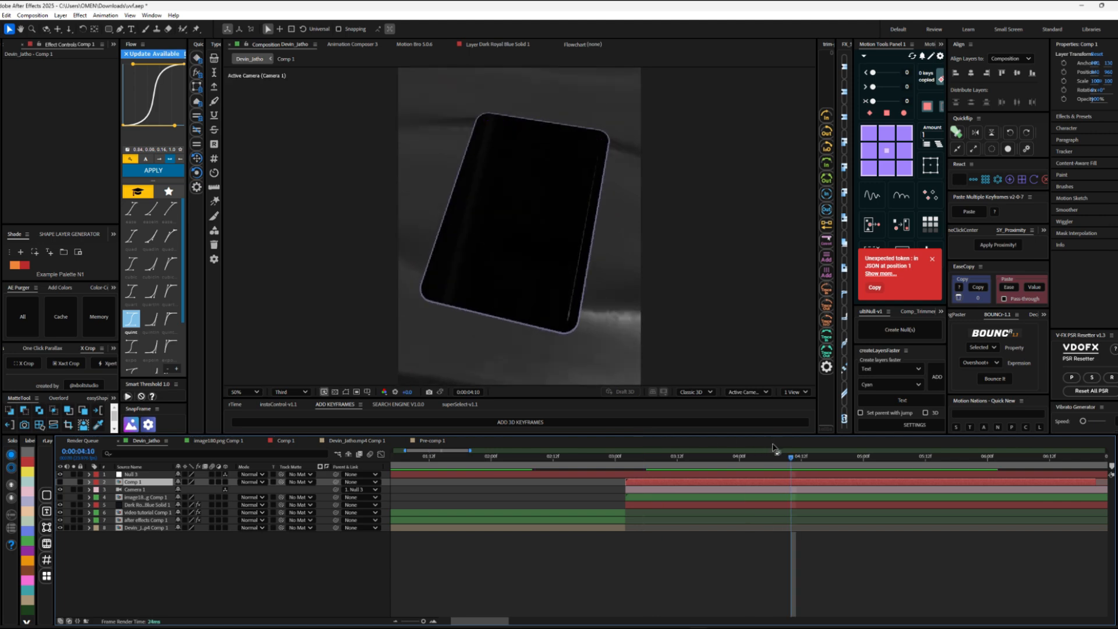
pyautogui.moveTo(786, 464)
pyautogui.mouseDown()
pyautogui.moveTo(795, 461)
pyautogui.moveTo(786, 464)
pyautogui.mouseUp()
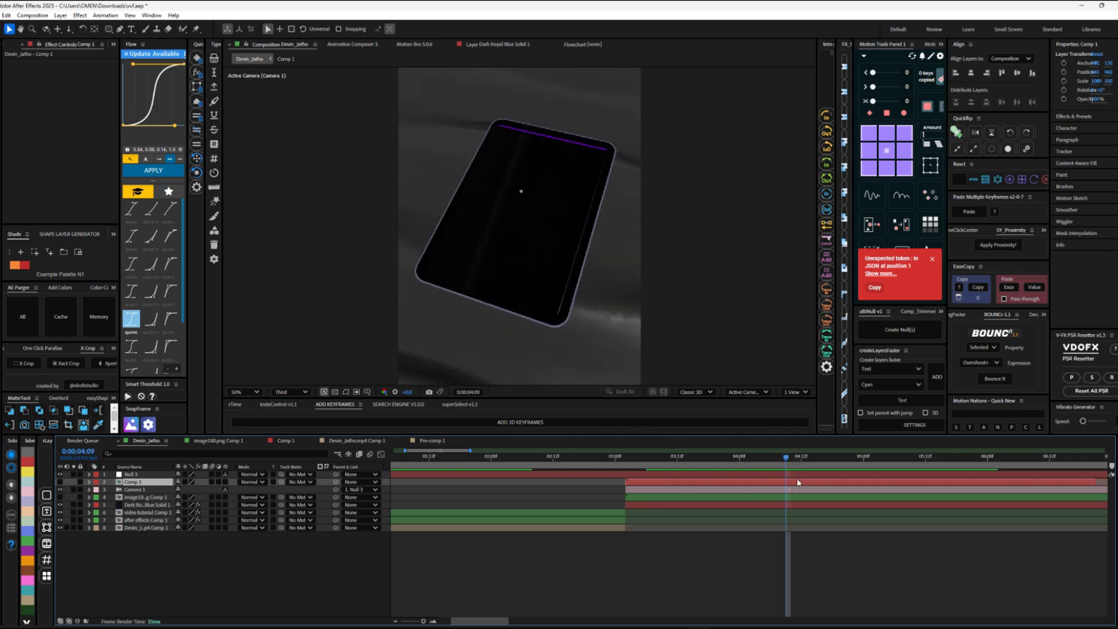
# Step: In Comp 1, swap the background solid's Gradient Ramp colors, moving its start above the frame and its end far below it
pyautogui.doubleClick(798, 482)
pyautogui.click(683, 604)
pyautogui.press('s')
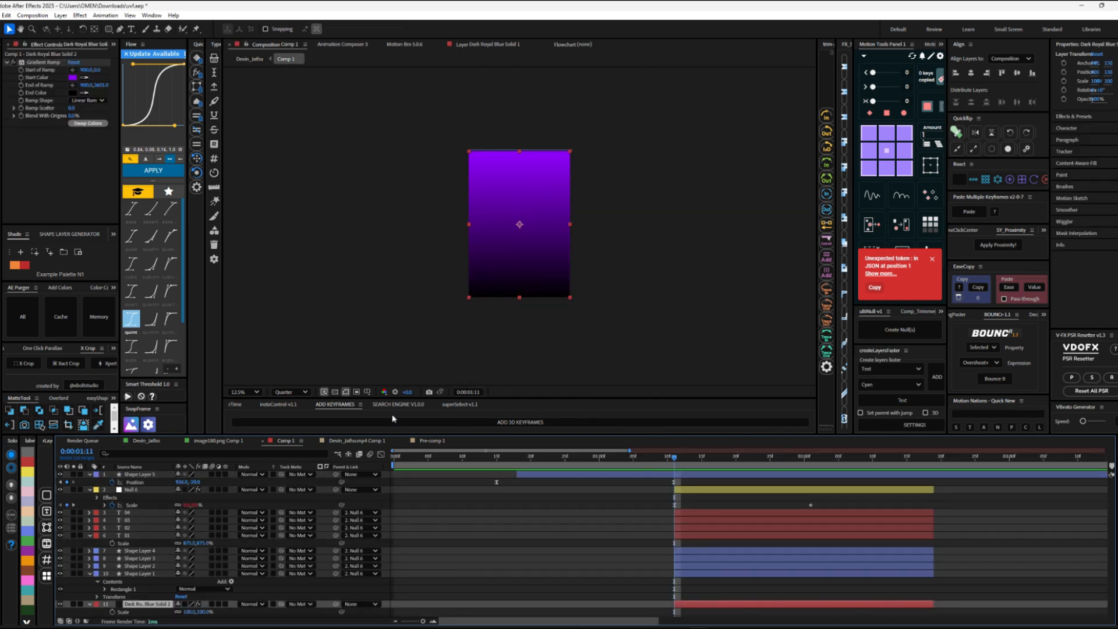
pyautogui.click(87, 123)
pyautogui.moveTo(519, 150); pyautogui.dragTo(518, 121)
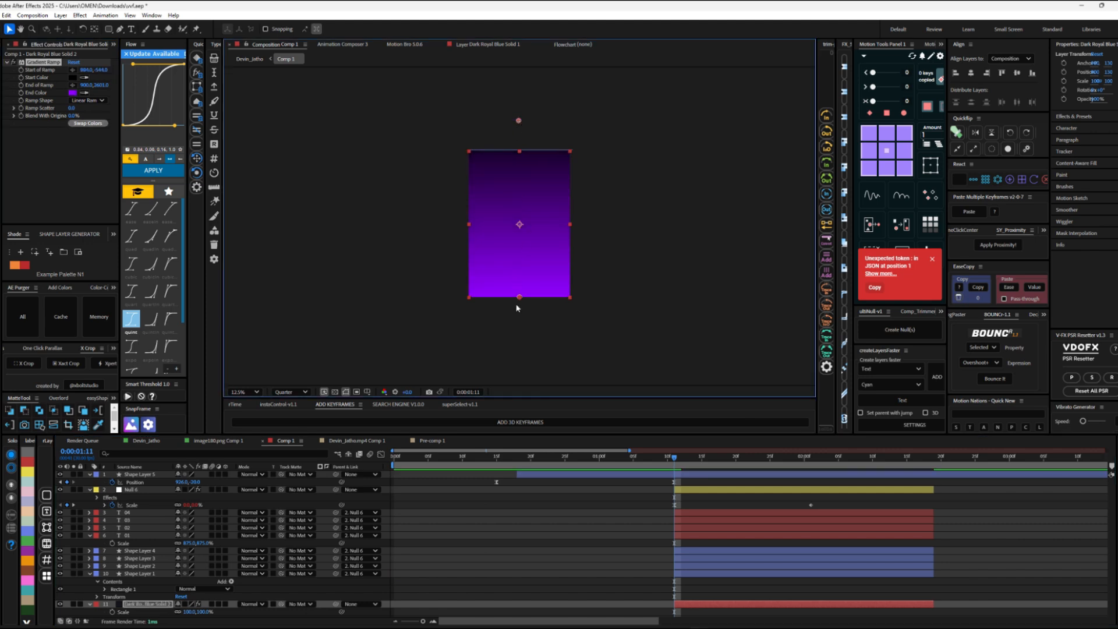
pyautogui.moveTo(518, 306); pyautogui.dragTo(495, 526)
pyautogui.moveTo(495, 624); pyautogui.dragTo(495, 628)
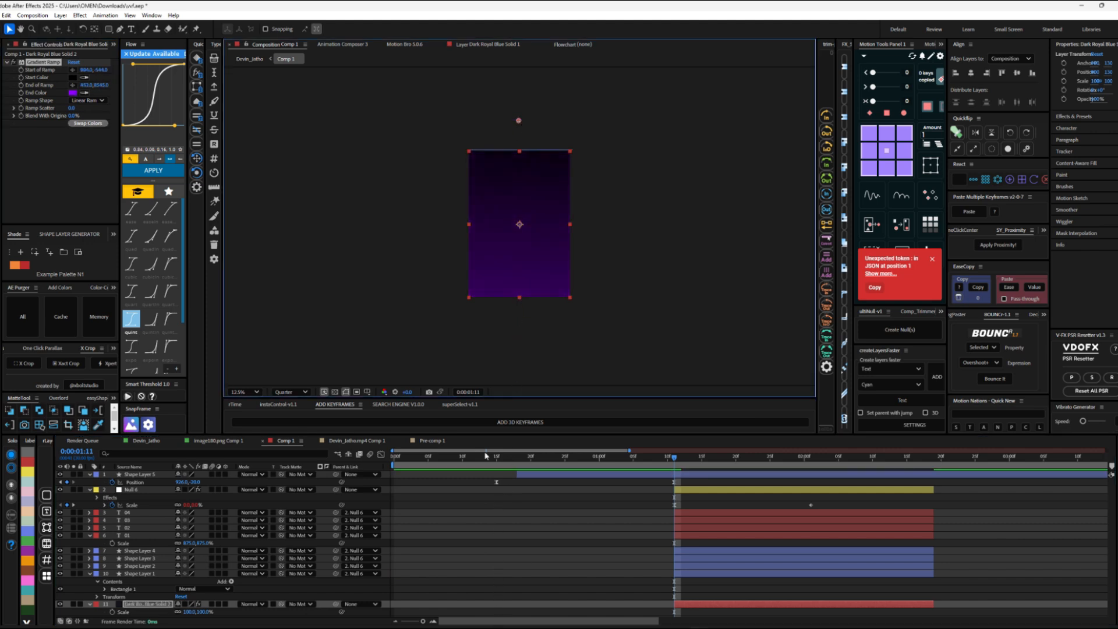
# Step: Enlarge the gradient background solid to 119% and add a scale keyframe at 0:00:01:11
pyautogui.moveTo(189, 612); pyautogui.dragTo(200, 612)
pyautogui.click(687, 582)
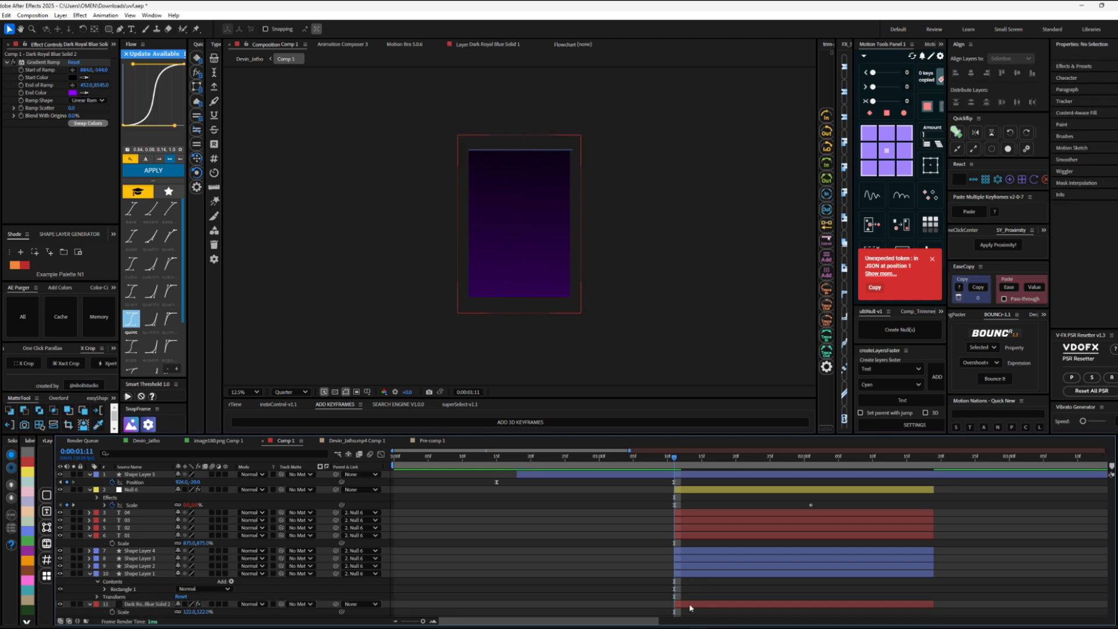
pyautogui.click(113, 612)
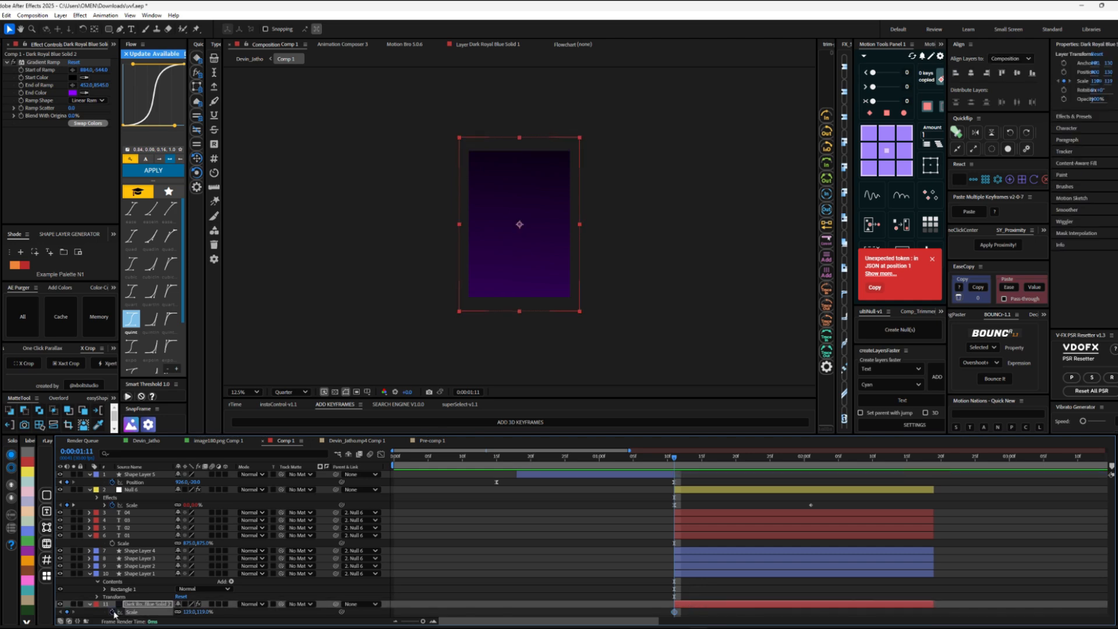
# Step: Try growing the background solid's scale from 0% at 0:00:01:11 to 119% at 0:00:02:01, and undo the change
pyautogui.press('space')
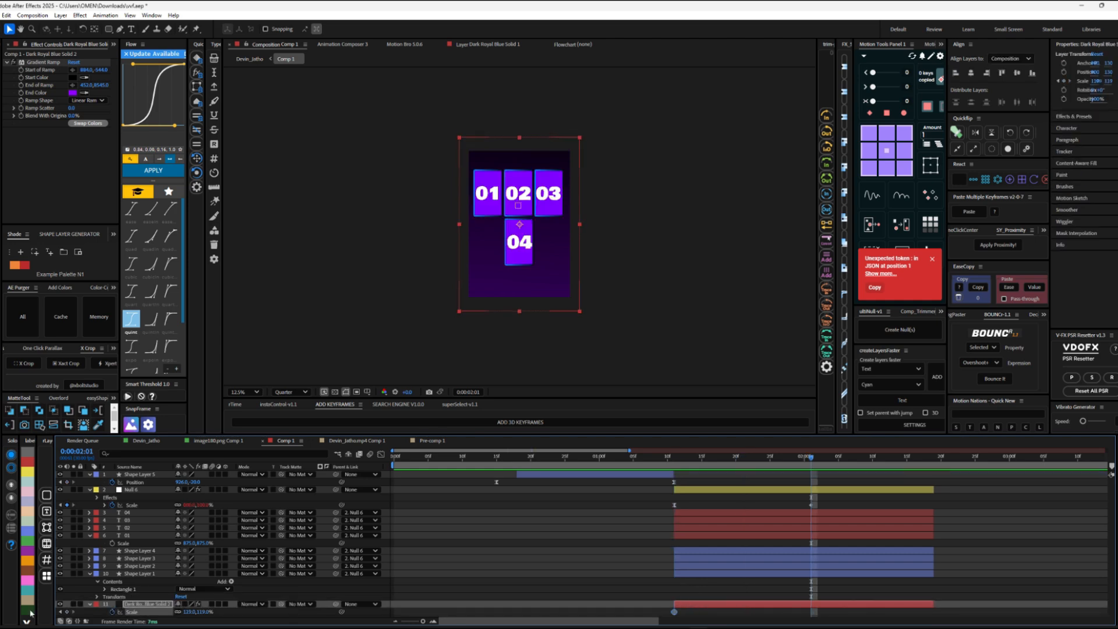
pyautogui.press('space')
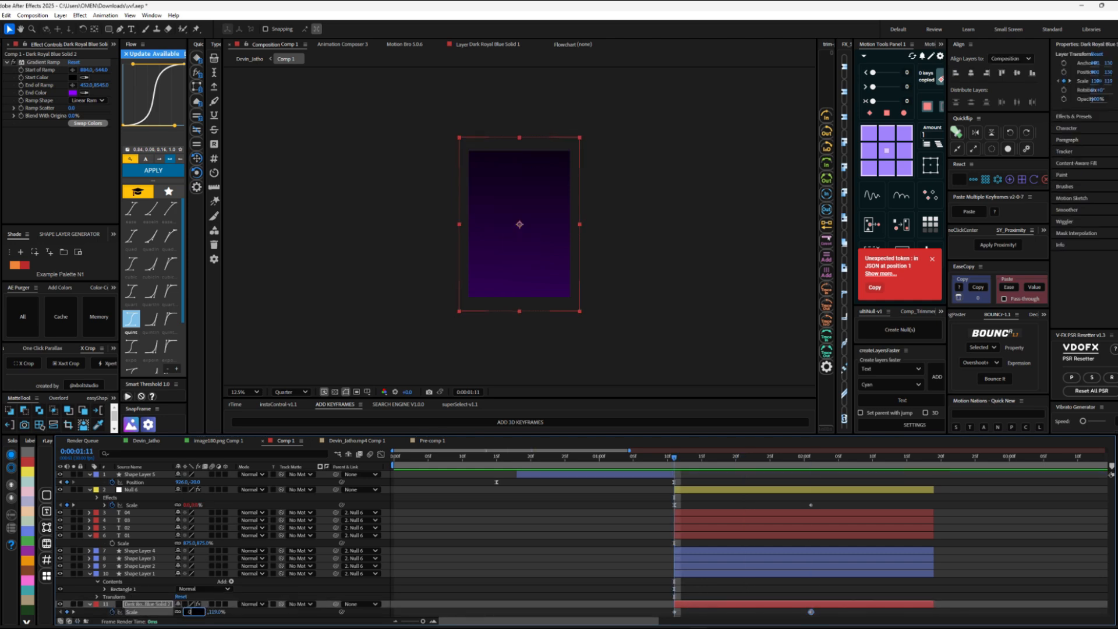
pyautogui.press('Return')
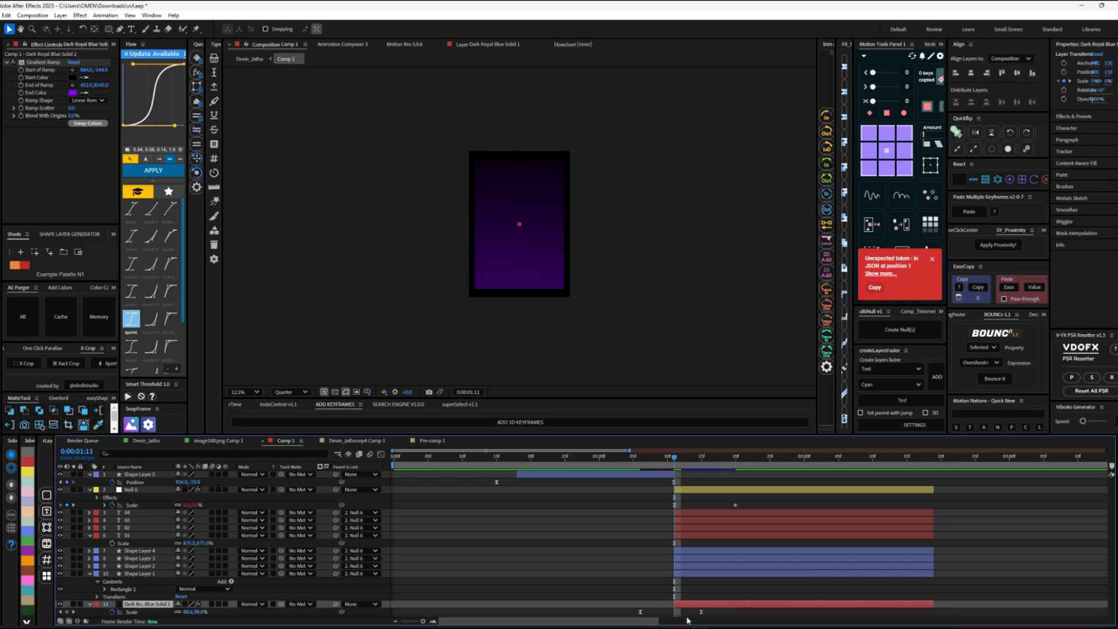
pyautogui.hotkey('ctrl', 'z')
pyautogui.hotkey('ctrl', 'z')
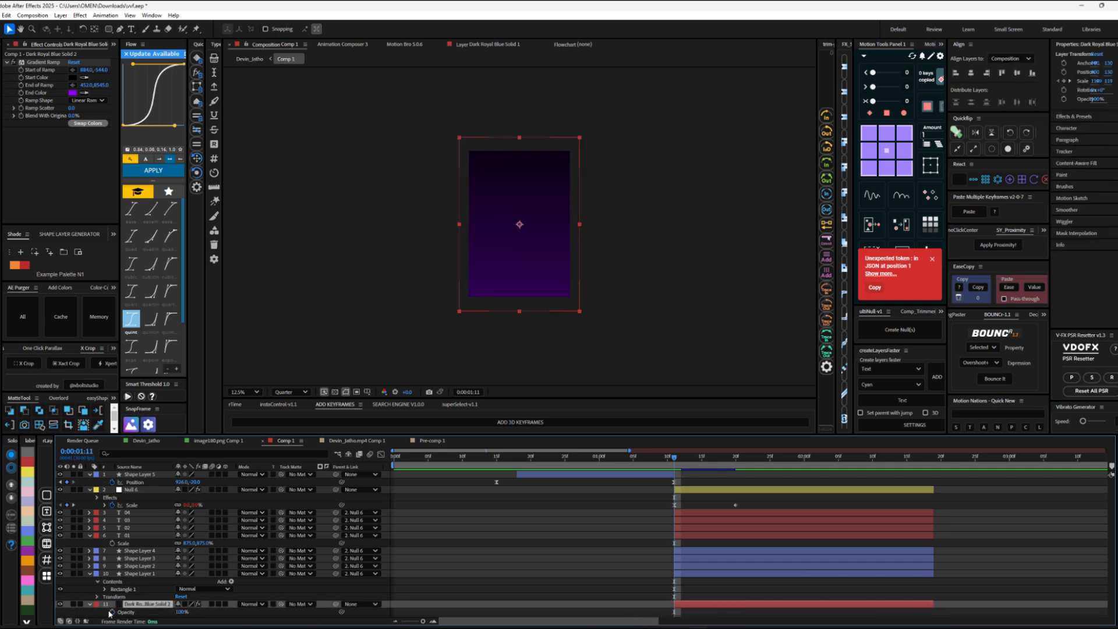
# Step: Fade in the gradient background solid with opacity keyframes, from 0% at 0:00:01:11 up to 100%
pyautogui.click(111, 612)
pyautogui.press('k')
pyautogui.click(67, 612)
pyautogui.press('j')
pyautogui.moveTo(179, 612); pyautogui.dragTo(116, 611)
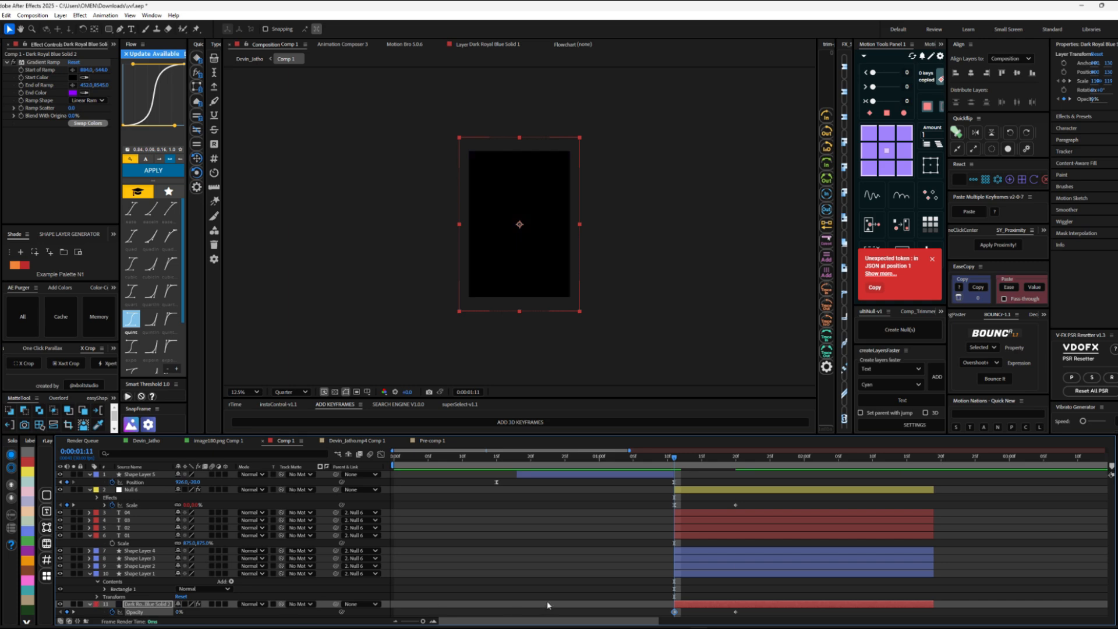
# Step: Preview the iPad screen's background fade in the main composition up to 0:00:04:12
pyautogui.press('space')
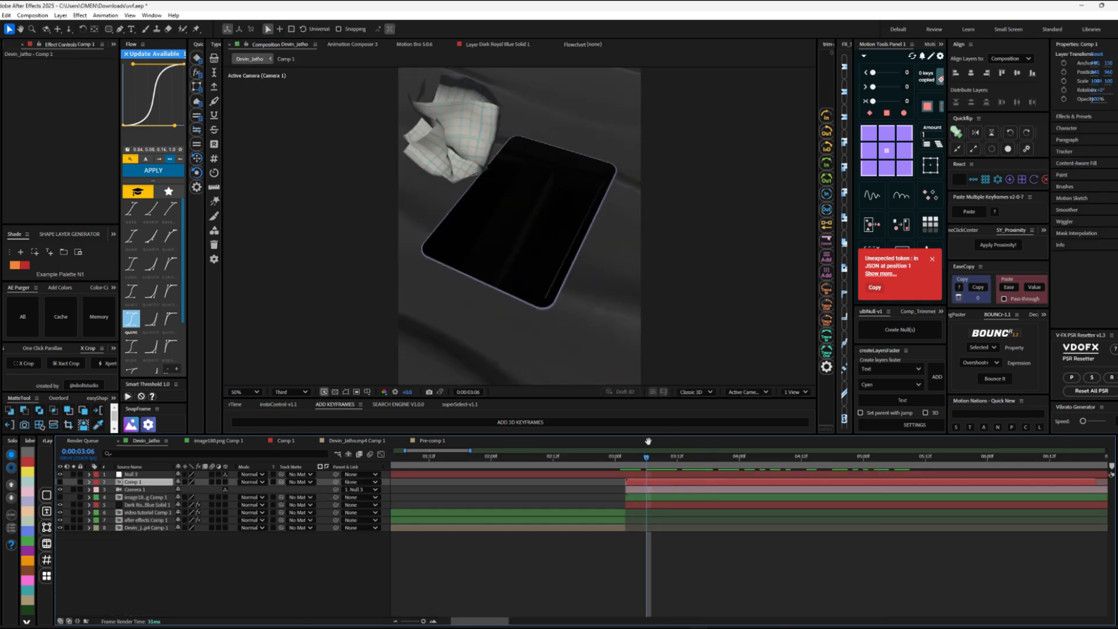
pyautogui.press('space')
pyautogui.press('space')
pyautogui.moveTo(818, 458); pyautogui.dragTo(807, 484)
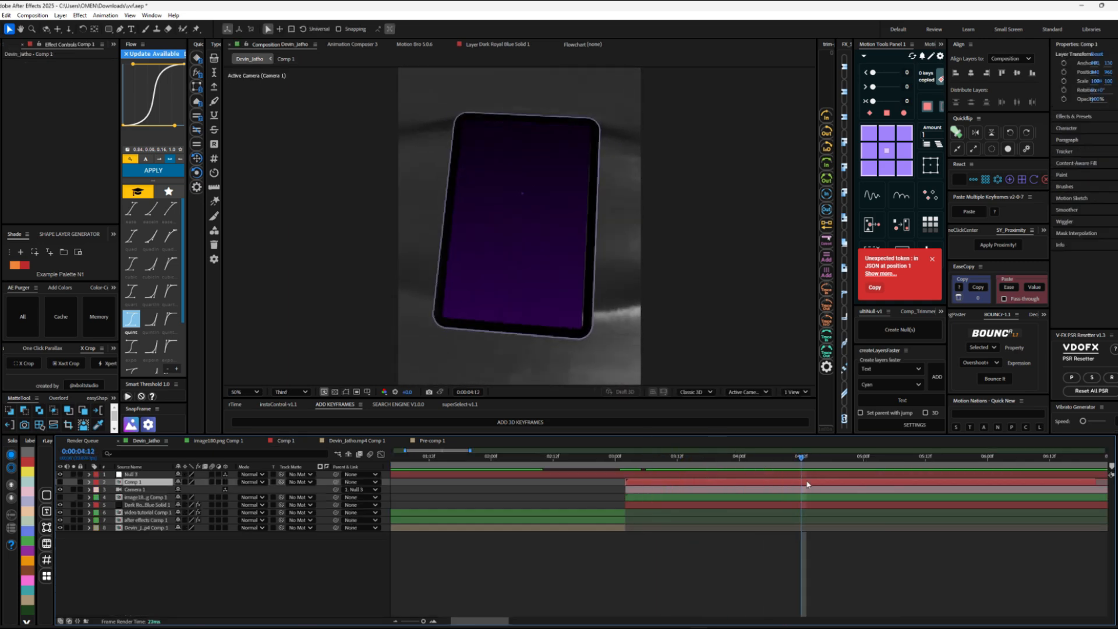
# Step: In Comp 1, shift the scale keyframes of the cards' null earlier so the cards pop in sooner
pyautogui.doubleClick(807, 484)
pyautogui.moveTo(725, 494); pyautogui.dragTo(599, 459)
pyautogui.press('.')
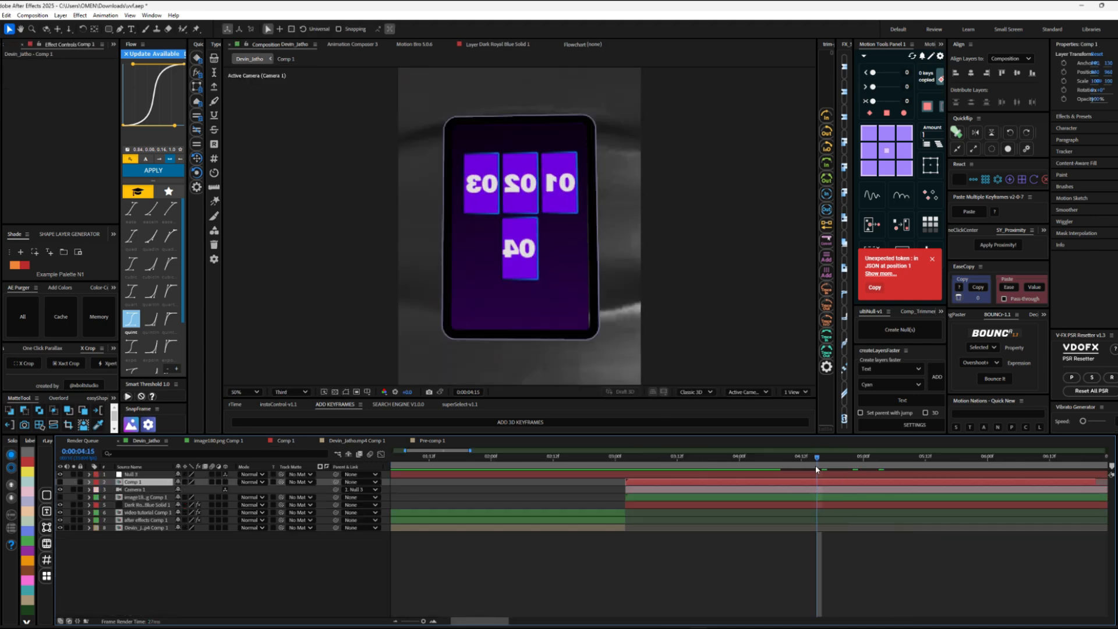
# Step: Play back the cards' bounce-in on the iPad in the main composition to check its timing
pyautogui.press('space')
pyautogui.moveTo(850, 459); pyautogui.dragTo(745, 462)
pyautogui.press('space')
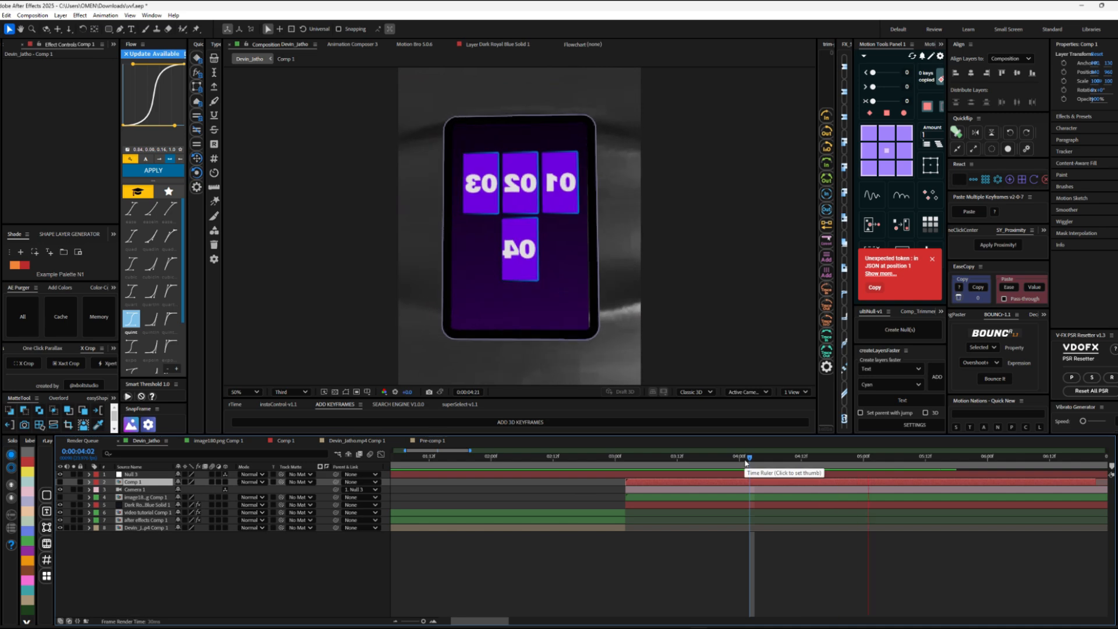
pyautogui.press('space')
pyautogui.click(641, 460)
pyautogui.press('space')
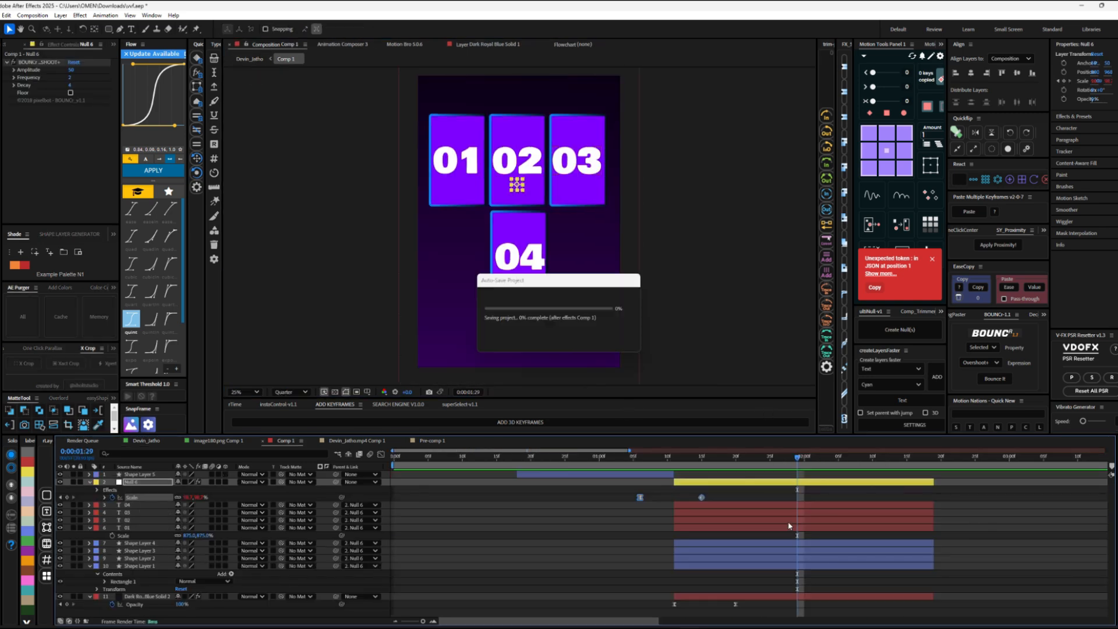
# Step: Move the cards' null slightly lower in Comp 1 and precompose it with all number and card shape layers
pyautogui.moveTo(516, 186); pyautogui.dragTo(516, 203)
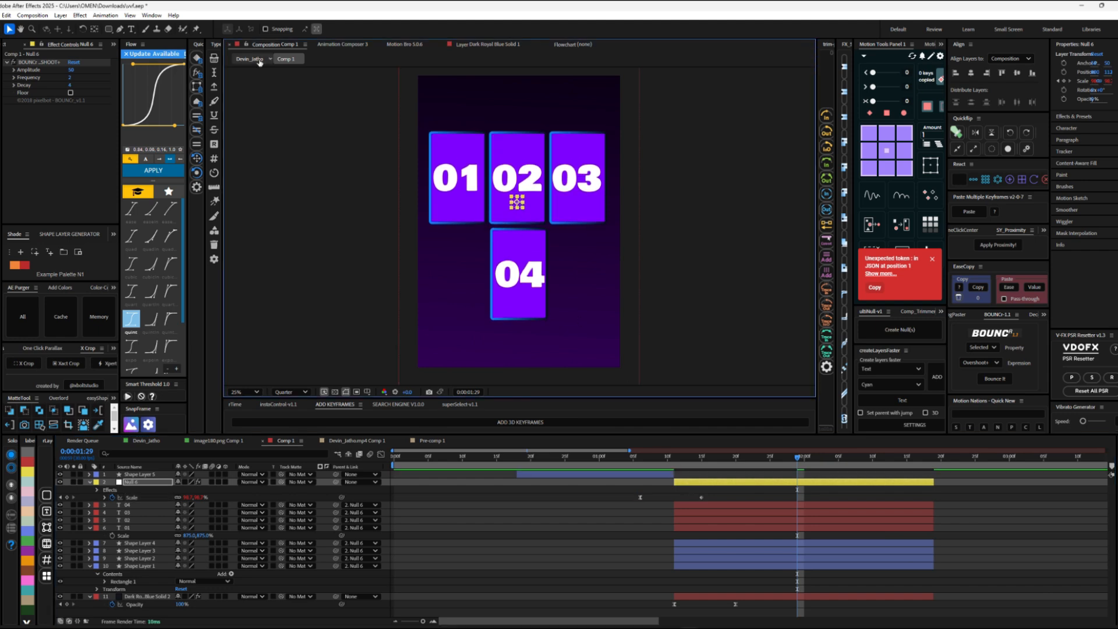
pyautogui.keyDown('shift'); pyautogui.click(737, 597); pyautogui.keyUp('shift')
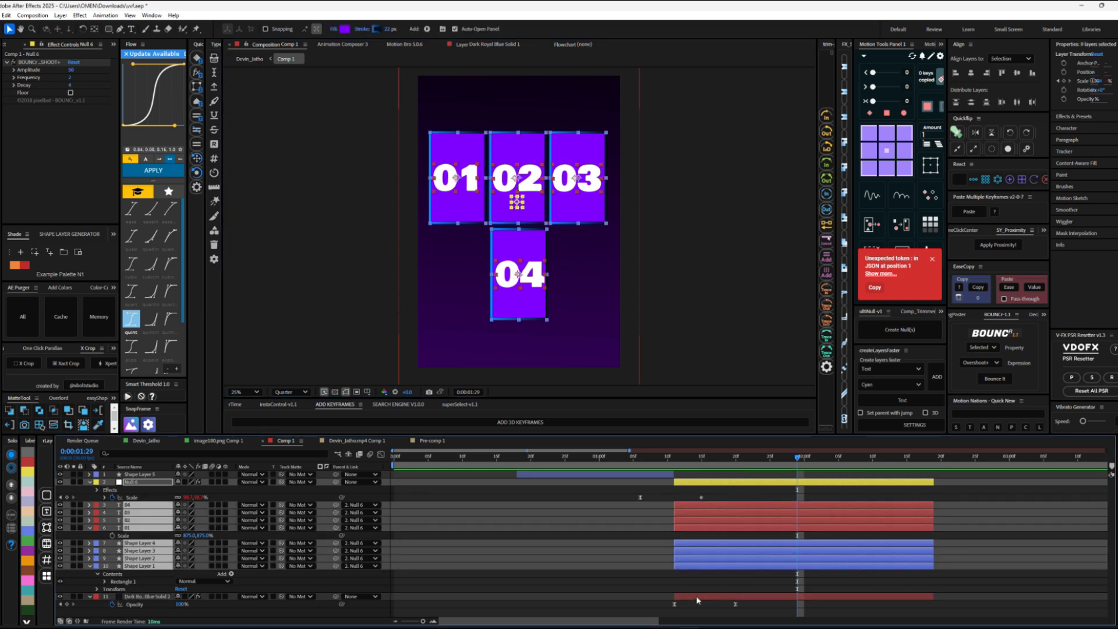
pyautogui.hotkey('ctrl', 'shift', 'c')
pyautogui.click(606, 384)
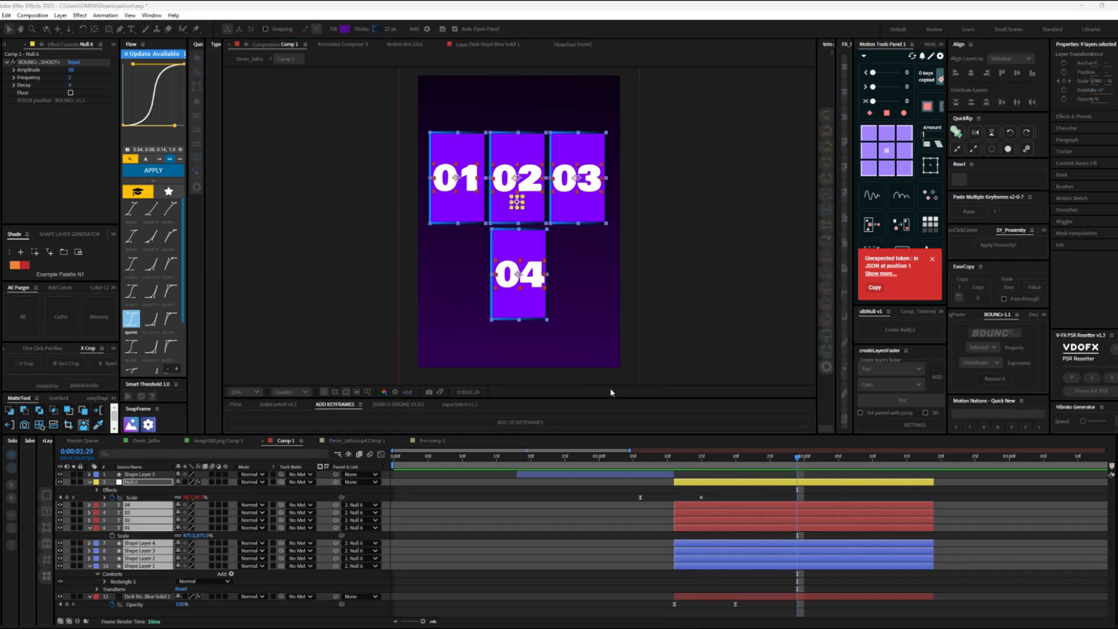
pyautogui.moveTo(770, 461); pyautogui.dragTo(799, 466)
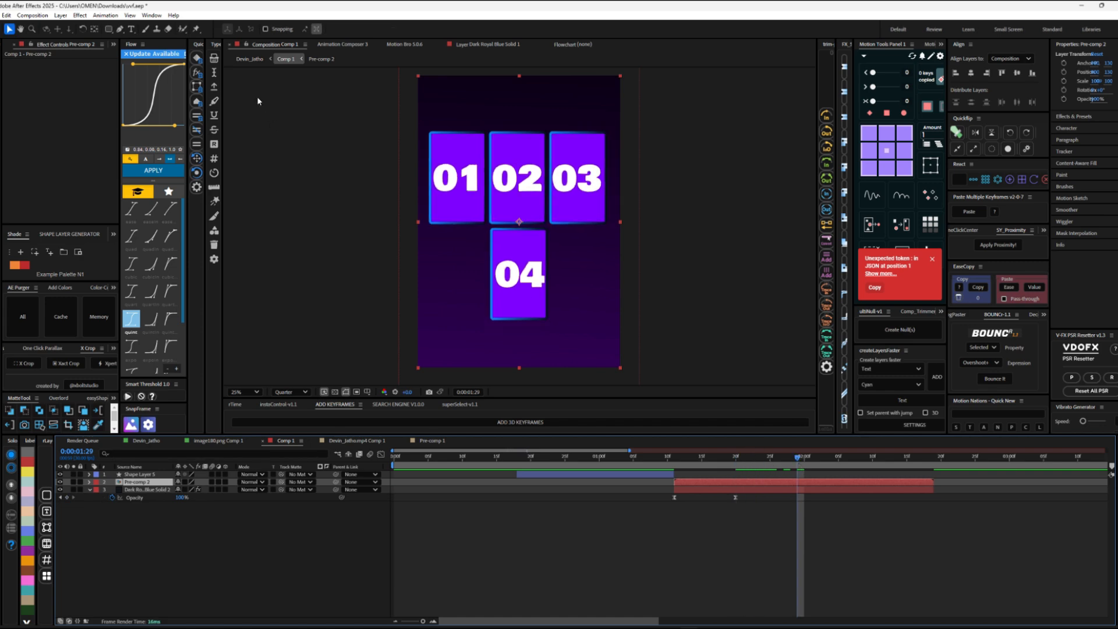
# Step: Flip the cards precomp horizontally in Comp 1 to correct the mirrored numbers on the iPad
pyautogui.click(250, 58)
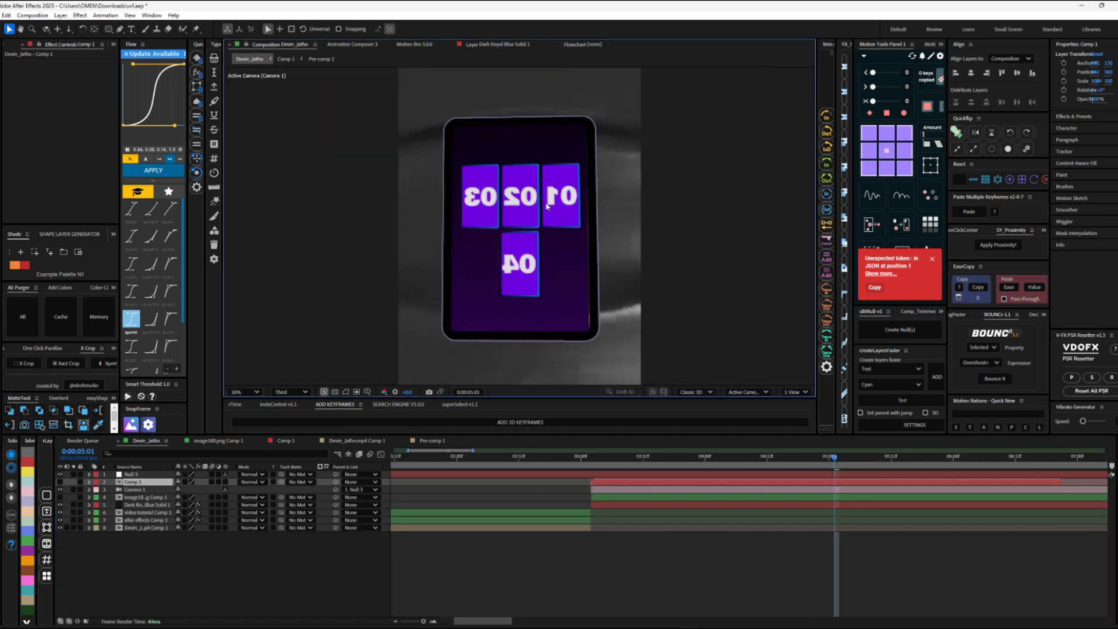
pyautogui.doubleClick(837, 483)
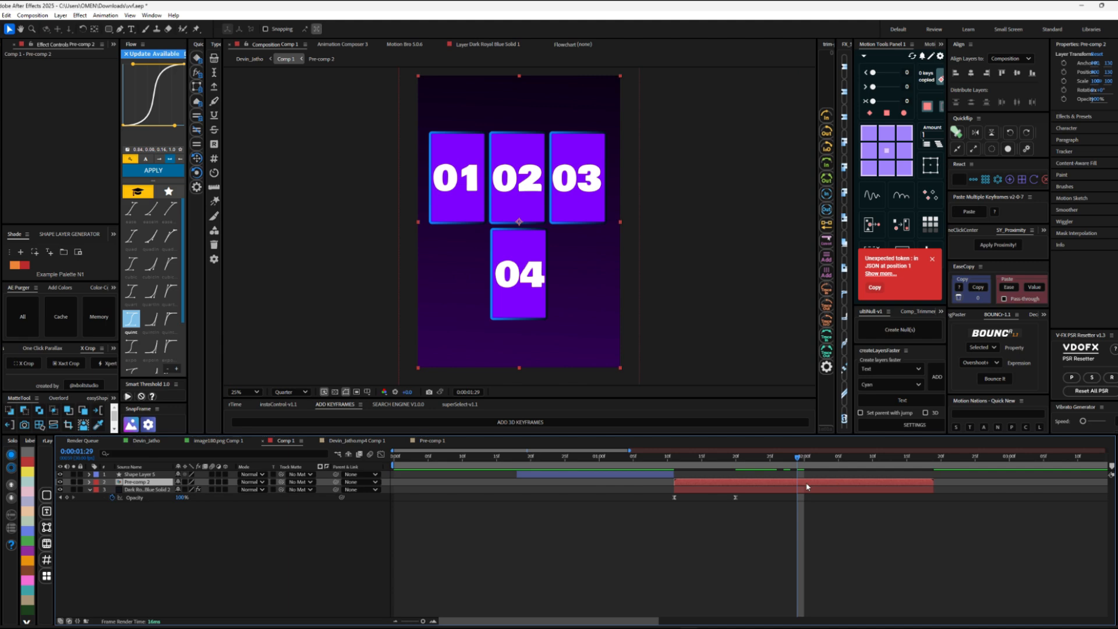
pyautogui.rightClick(807, 482)
pyautogui.moveTo(854, 254)
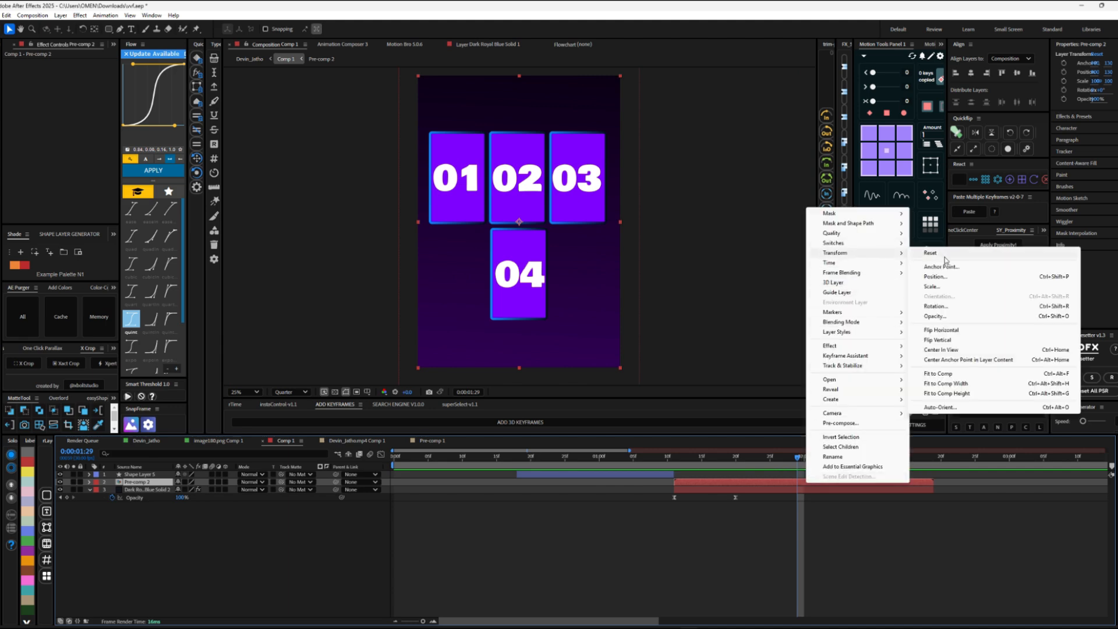
pyautogui.click(942, 333)
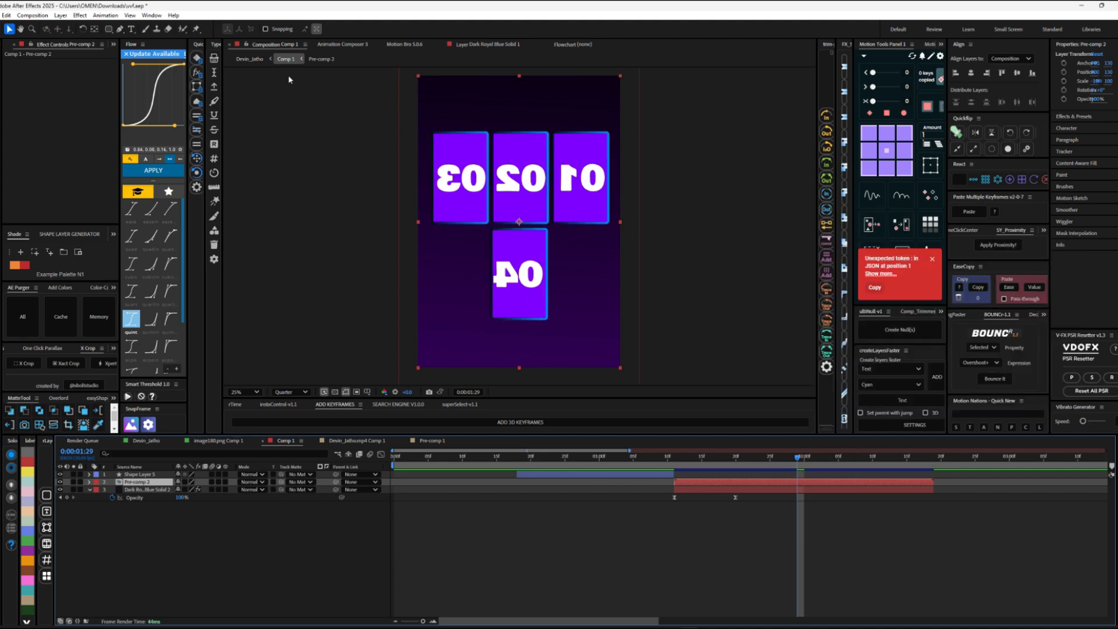
# Step: Check the orientation and motion of the numbered cards on the iPad in the main composition
pyautogui.click(249, 58)
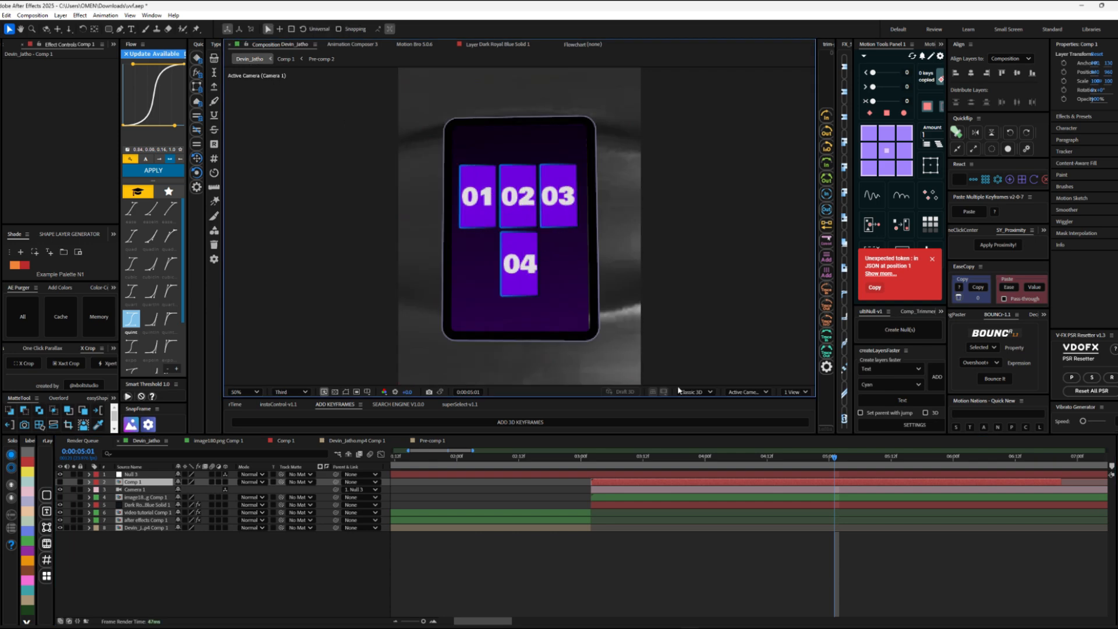
pyautogui.moveTo(812, 459); pyautogui.dragTo(839, 460)
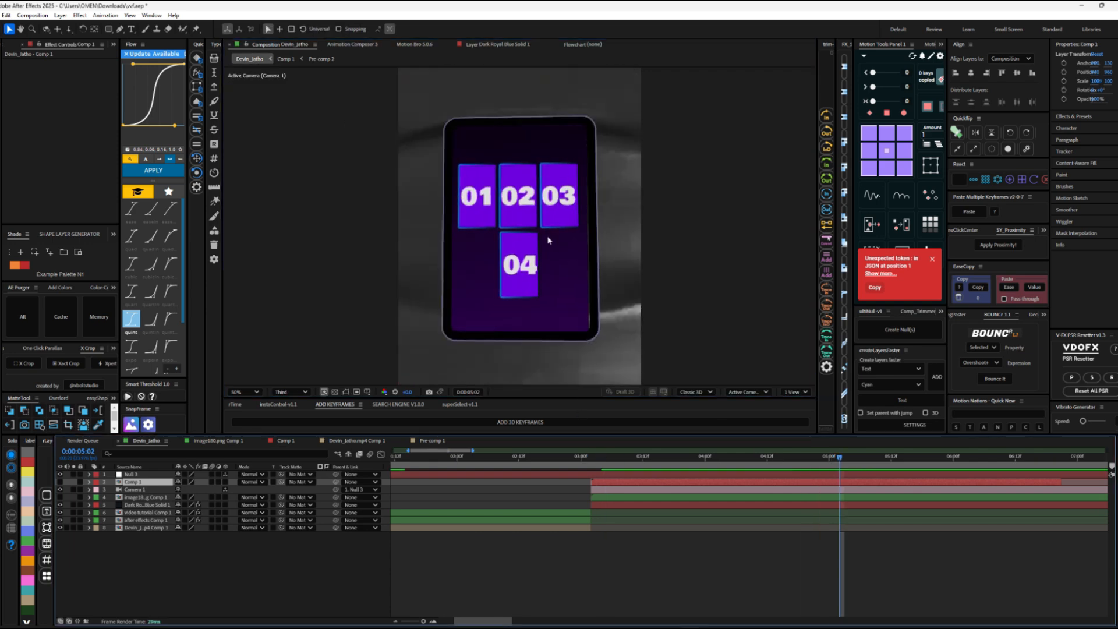
pyautogui.scroll(1, 560, 250)
pyautogui.scroll(-1, 560, 251)
pyautogui.moveTo(606, 460); pyautogui.dragTo(844, 460)
# Step: Open Pre-comp 2 and select the shape and text layers of cards 01, 02 and 03
pyautogui.doubleClick(833, 482)
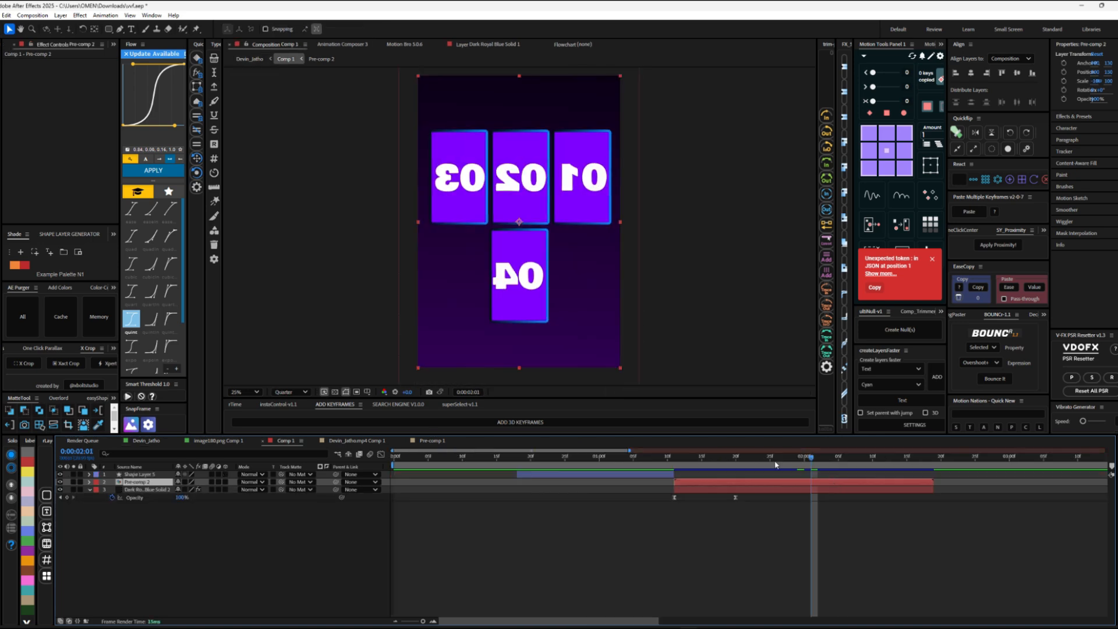
pyautogui.doubleClick(766, 487)
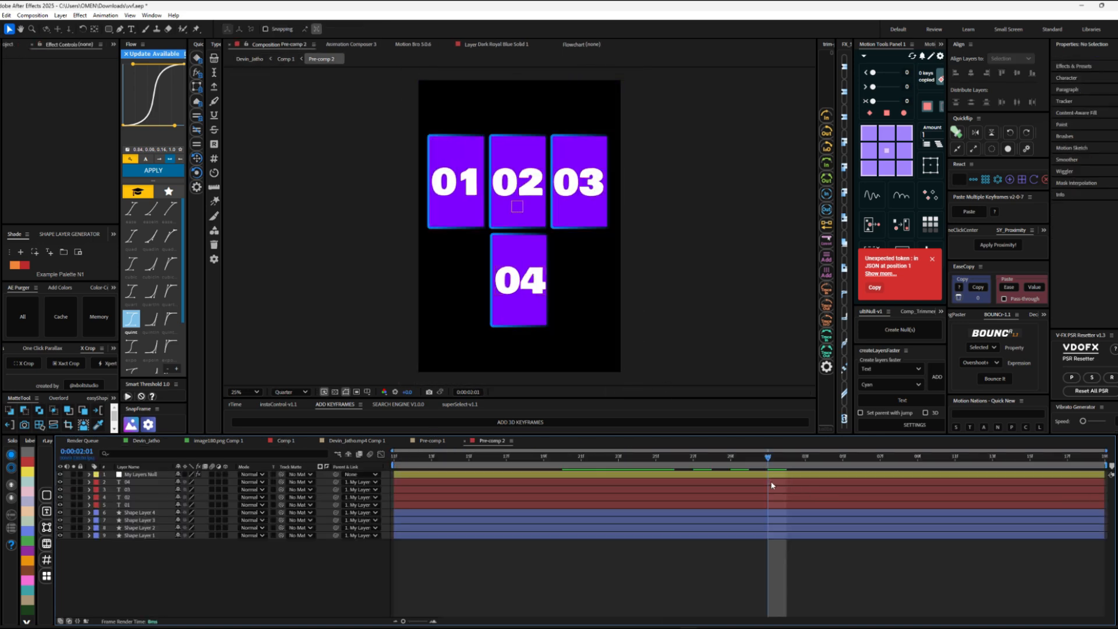
pyautogui.click(752, 514)
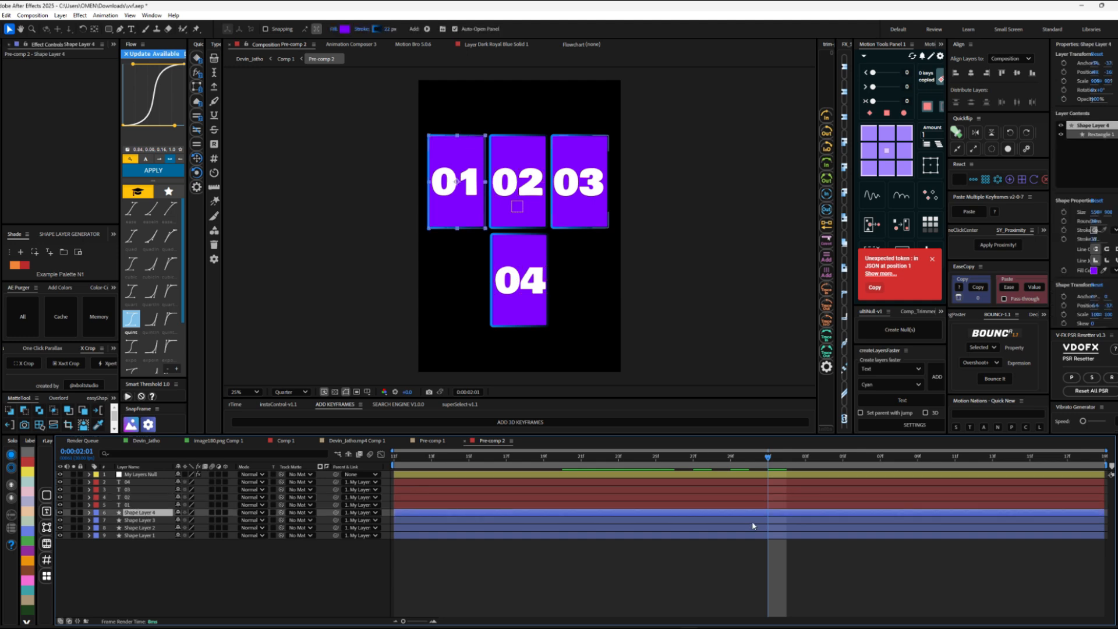
pyautogui.keyDown('shift'); pyautogui.click(749, 520); pyautogui.keyUp('shift')
pyautogui.click(745, 529)
pyautogui.click(586, 196)
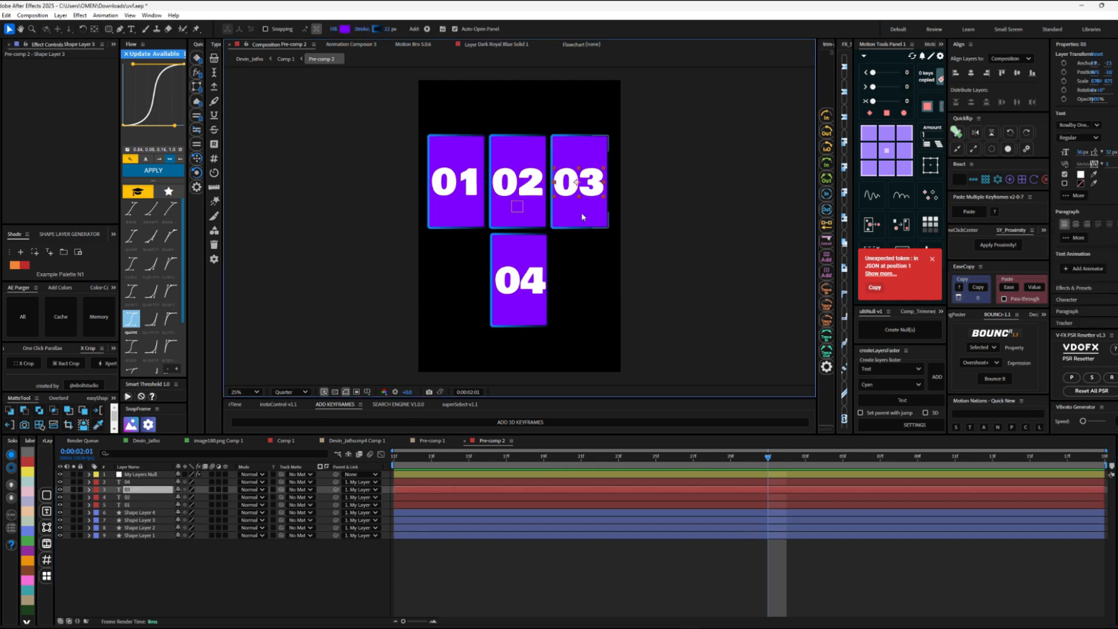
pyautogui.click(583, 216)
pyautogui.keyDown('shift'); pyautogui.click(510, 214); pyautogui.keyUp('shift')
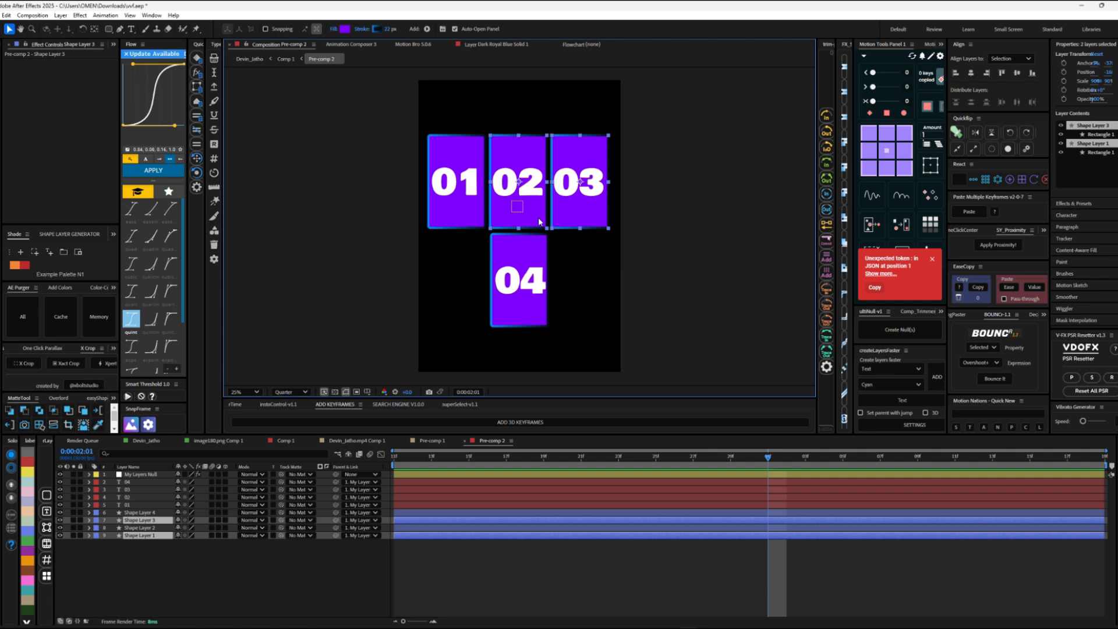
pyautogui.keyDown('shift'); pyautogui.click(461, 207); pyautogui.keyUp('shift')
pyautogui.keyDown('shift'); pyautogui.click(724, 484); pyautogui.keyUp('shift')
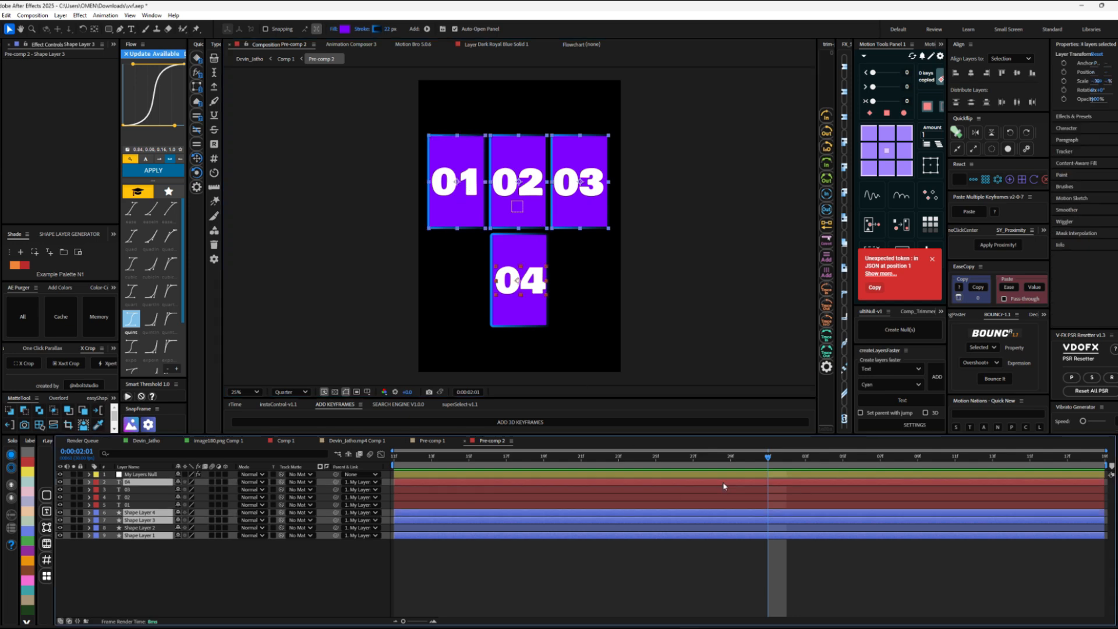
pyautogui.keyDown('shift'); pyautogui.click(723, 483); pyautogui.keyUp('shift')
pyautogui.keyDown('shift'); pyautogui.click(722, 490); pyautogui.keyUp('shift')
pyautogui.keyDown('shift'); pyautogui.click(722, 498); pyautogui.keyUp('shift')
pyautogui.keyDown('shift'); pyautogui.click(719, 505); pyautogui.keyUp('shift')
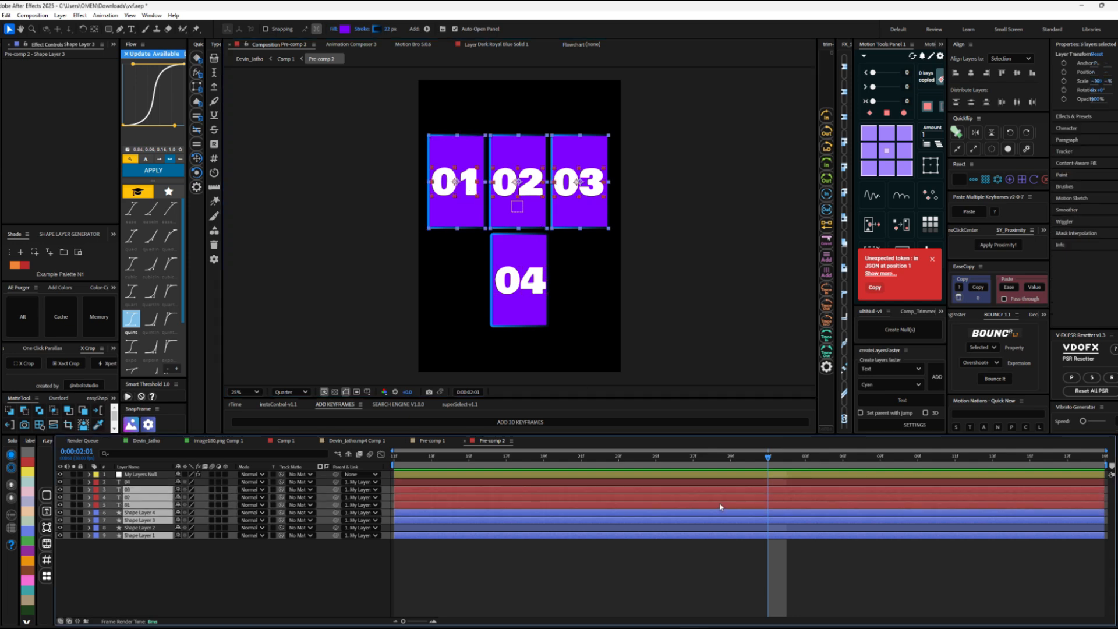
# Step: Label the layers of cards 01 to 03 green and animate their position upward from 0:00:02:01 to 0:00:02:11
pyautogui.press('p')
pyautogui.click(27, 542)
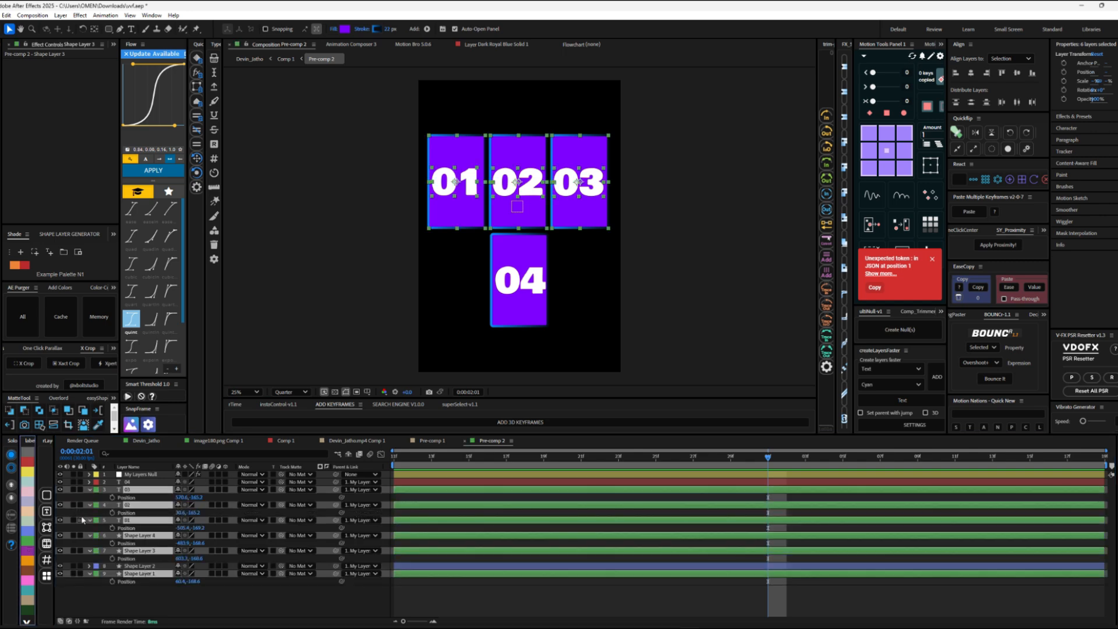
pyautogui.click(113, 498)
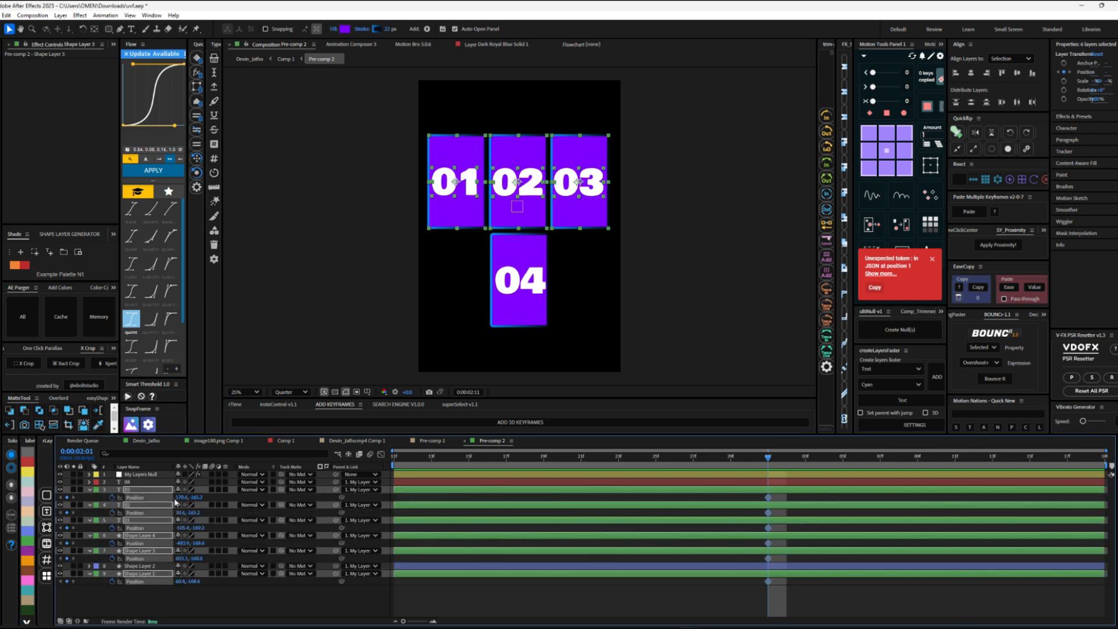
pyautogui.hotkey('shift', 'pagedown')
pyautogui.moveTo(538, 210); pyautogui.dragTo(538, 191)
# Step: Label the shape and text layers of card 04 pink
pyautogui.click(529, 273)
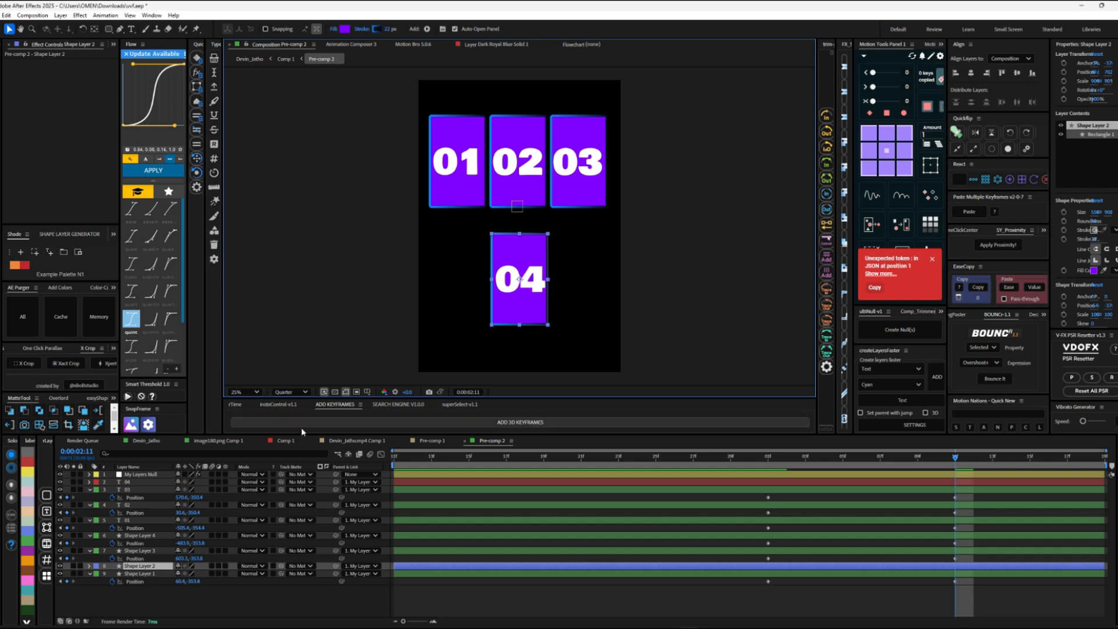
pyautogui.keyDown('ctrl'); pyautogui.click(131, 482); pyautogui.keyUp('ctrl')
pyautogui.click(27, 471)
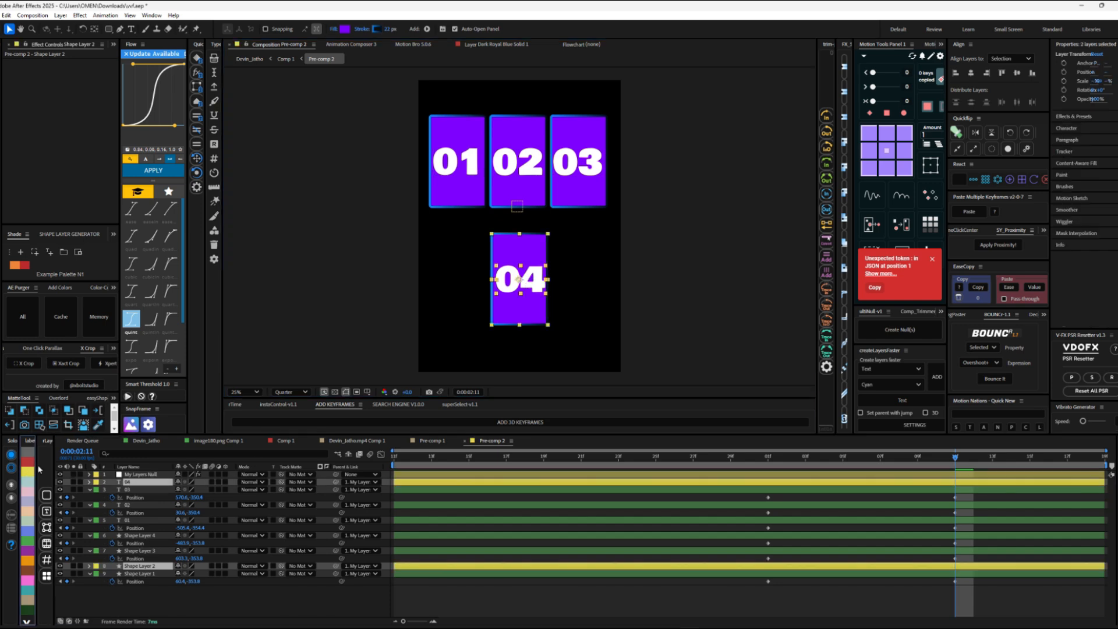
pyautogui.click(29, 579)
# Step: Animate the position of card 04 and its number downward from 0:00:02:01 to 0:00:02:11
pyautogui.press('End')
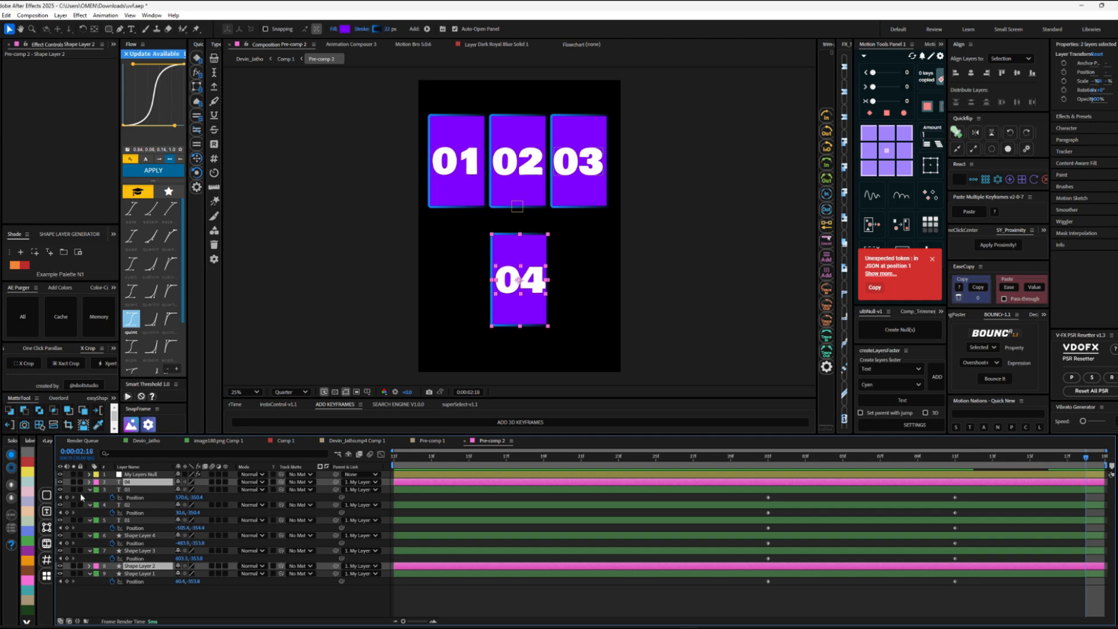
pyautogui.click(955, 458)
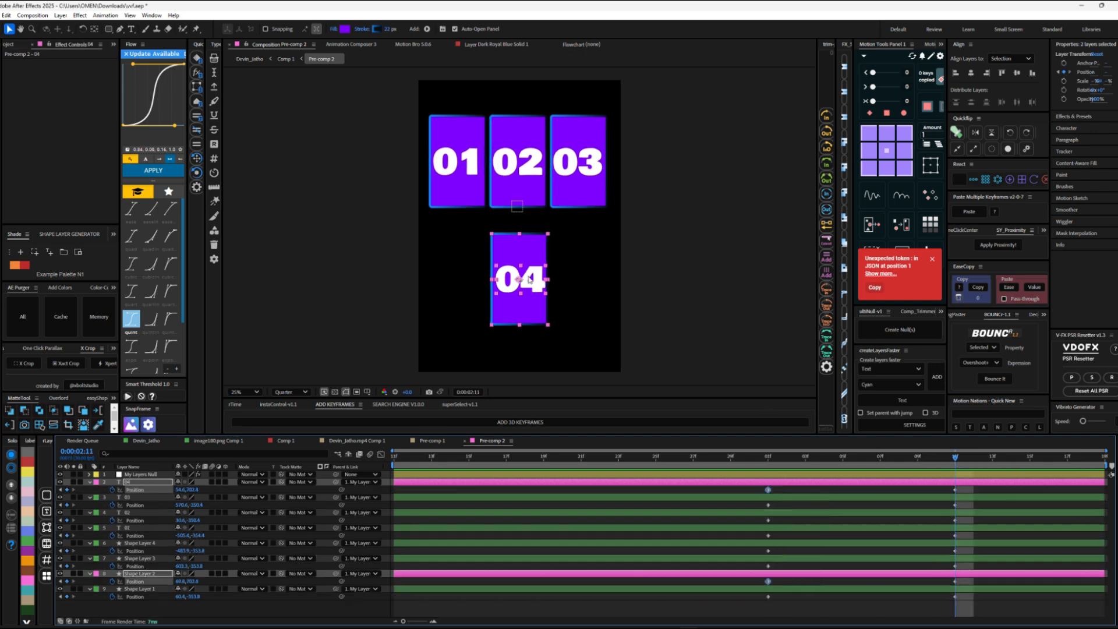
pyautogui.moveTo(529, 280); pyautogui.dragTo(530, 299)
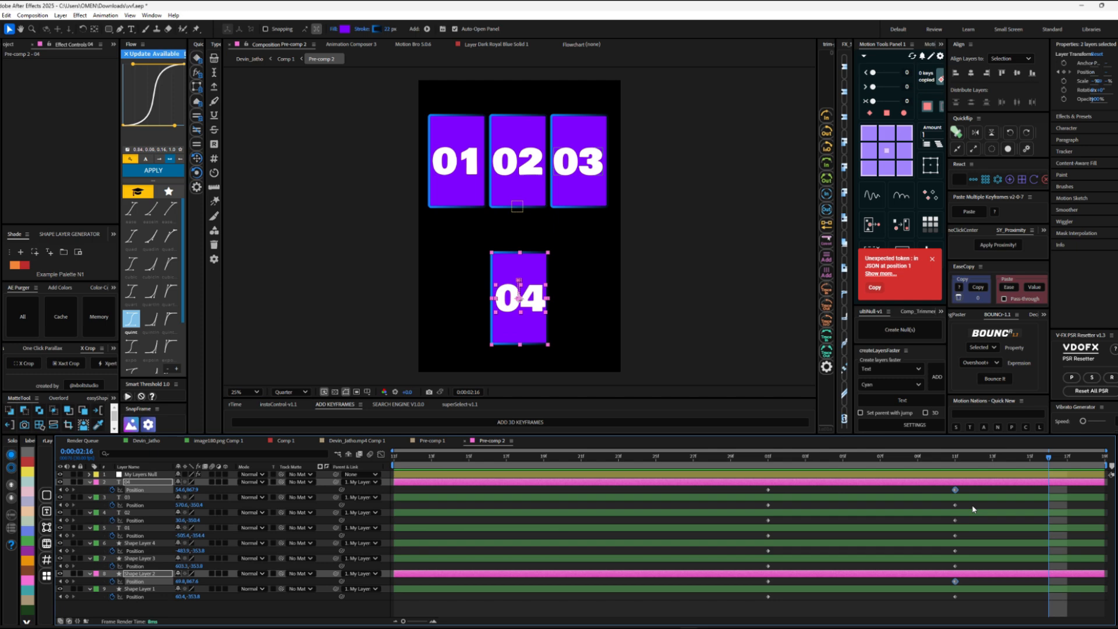
# Step: Apply the current Flow easing curve to all cards' position keyframes and scrub the start of the split
pyautogui.moveTo(988, 488); pyautogui.dragTo(739, 603)
pyautogui.click(146, 170)
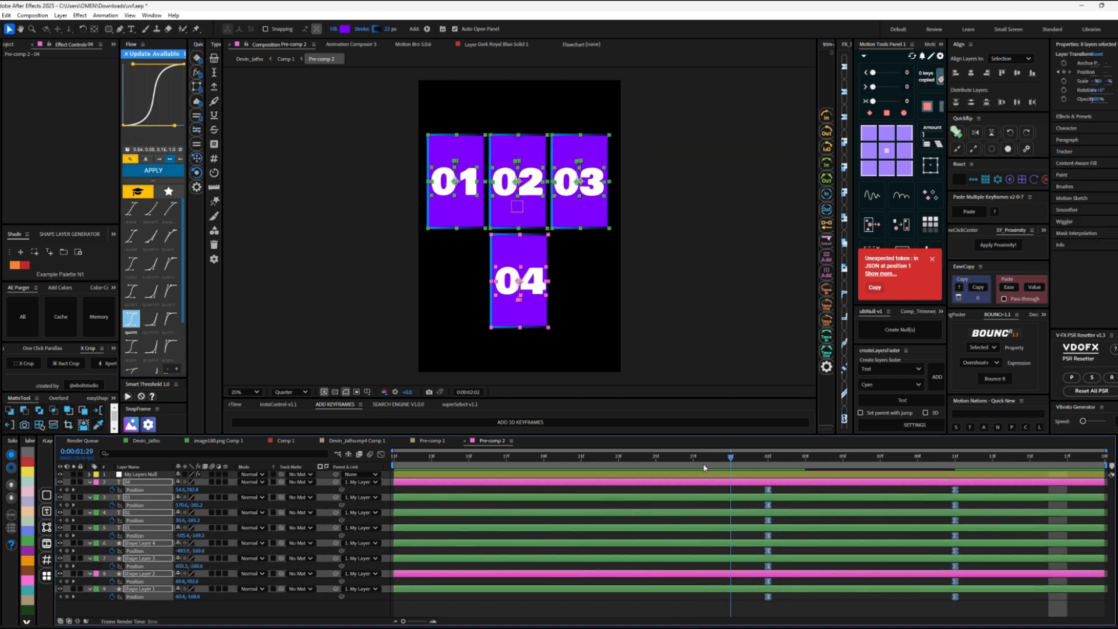
pyautogui.click(732, 458)
pyautogui.click(768, 458)
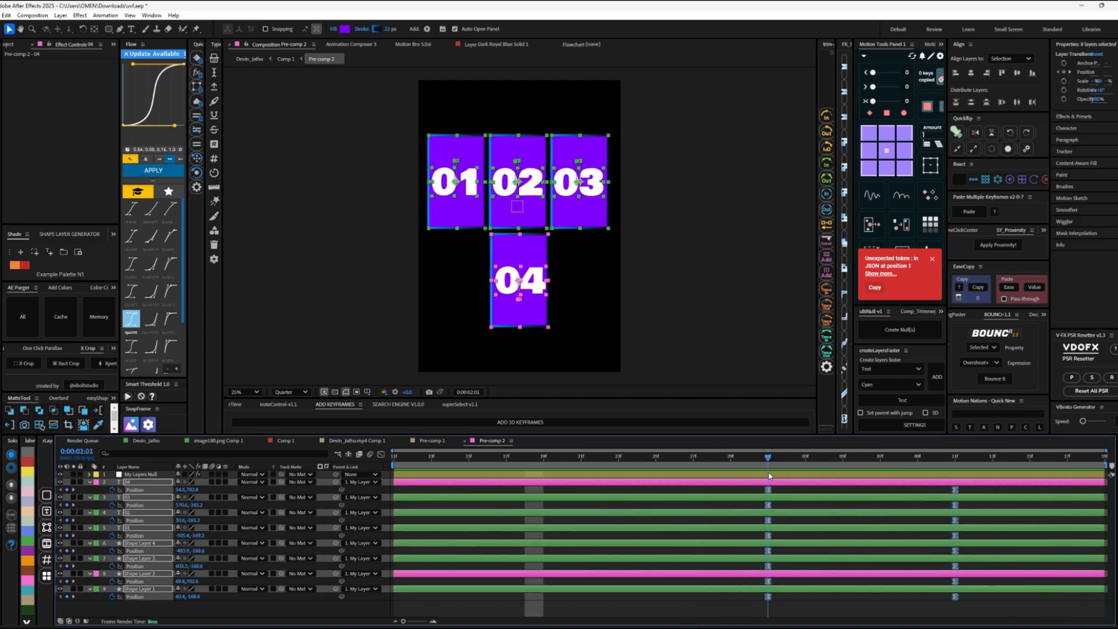
pyautogui.moveTo(771, 476); pyautogui.dragTo(811, 467)
pyautogui.click(813, 492)
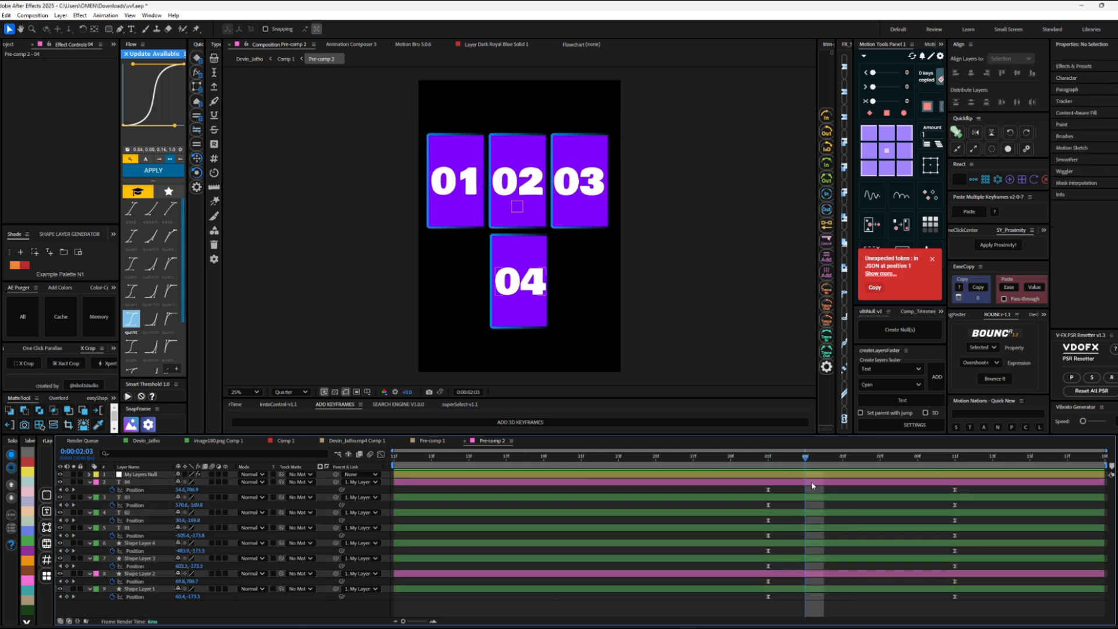
# Step: Add a text layer reading "part 03" and enlarge it to span the area between the card rows
pyautogui.press('j')
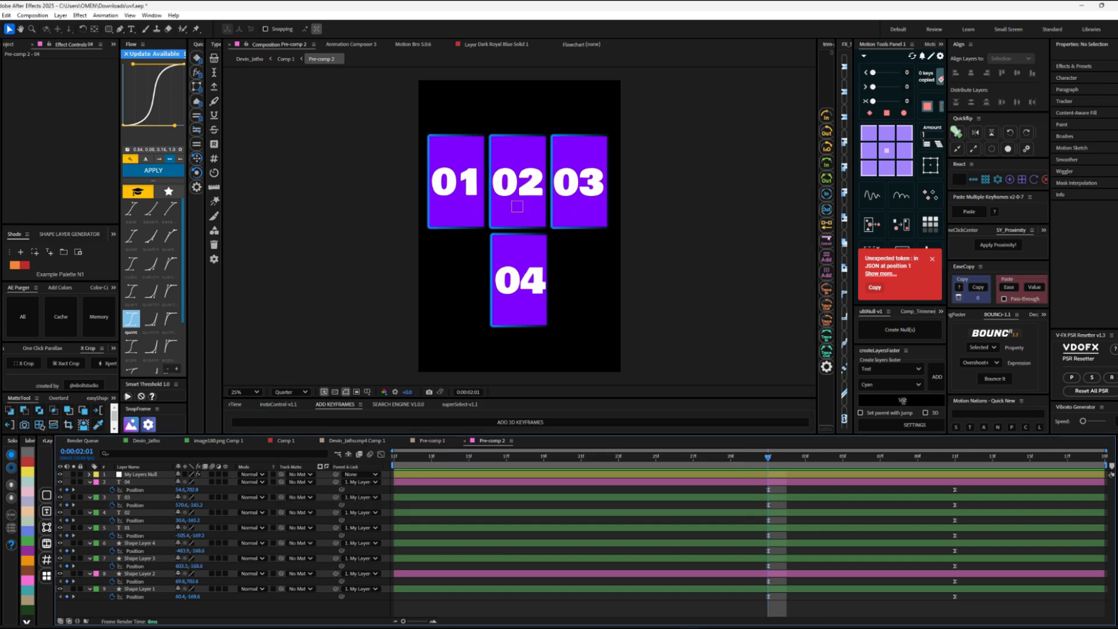
pyautogui.doubleClick(903, 401)
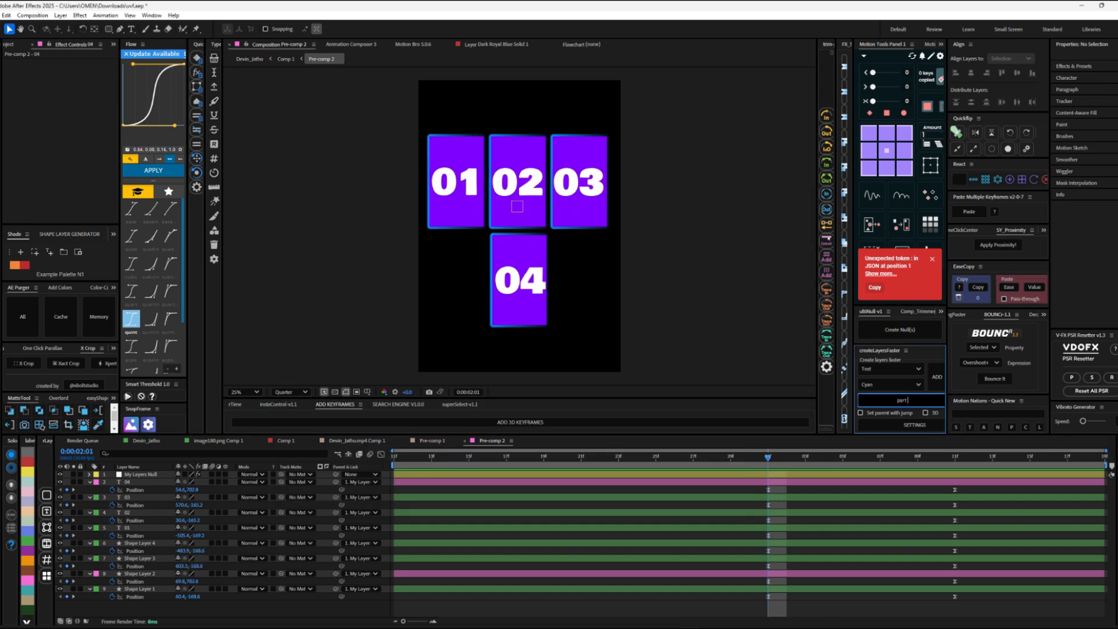
pyautogui.press('Return')
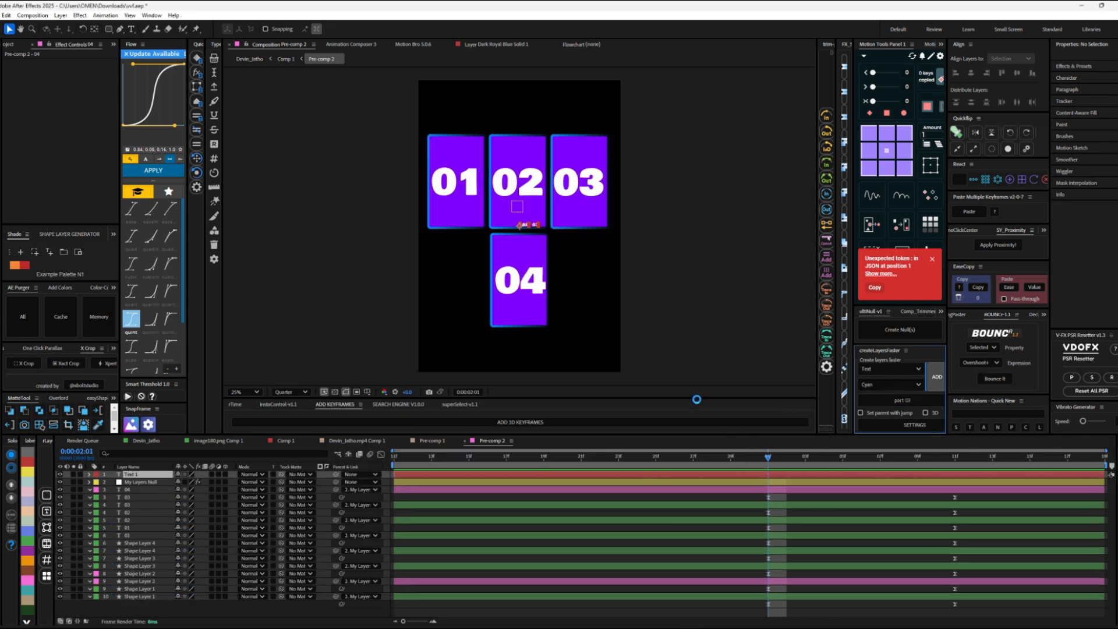
pyautogui.moveTo(191, 483); pyautogui.dragTo(739, 364)
pyautogui.press('pagedown')
pyautogui.press('pagedown')
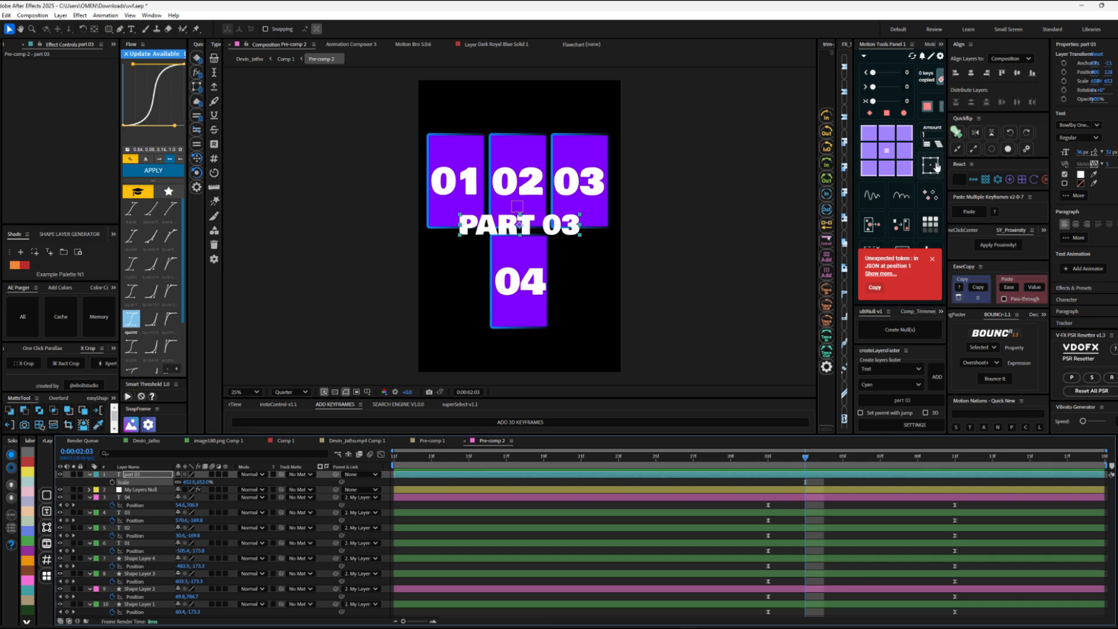
# Step: Fill the "part 03" text with violet 9C00FF, center it horizontally, and nudge it down to sit between the card rows
pyautogui.click(1080, 174)
pyautogui.click(584, 287)
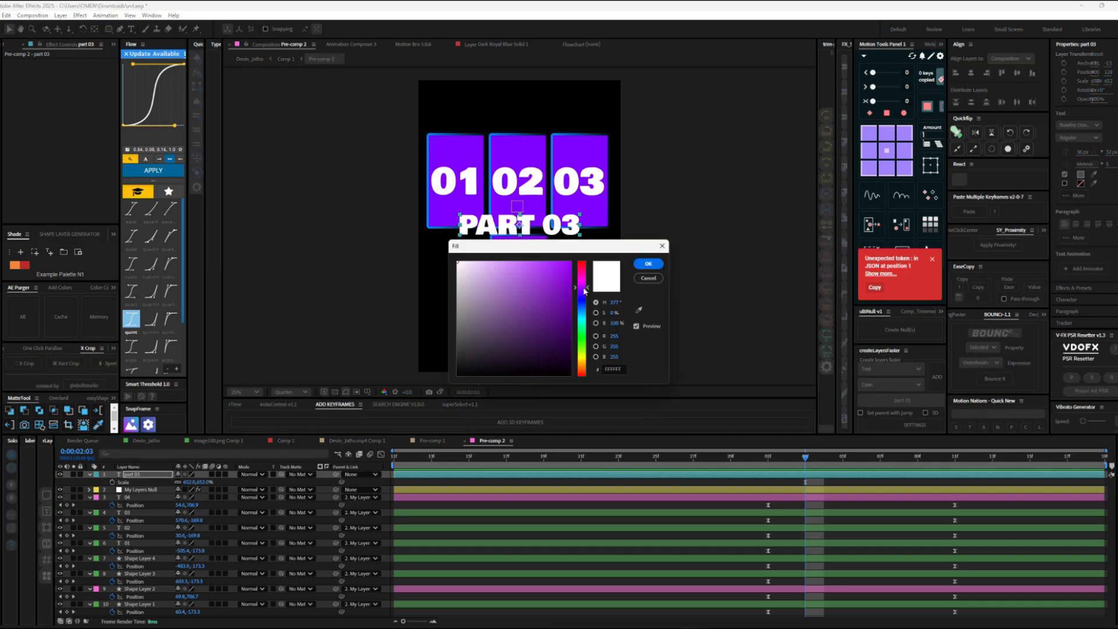
pyautogui.click(643, 260)
pyautogui.press('space')
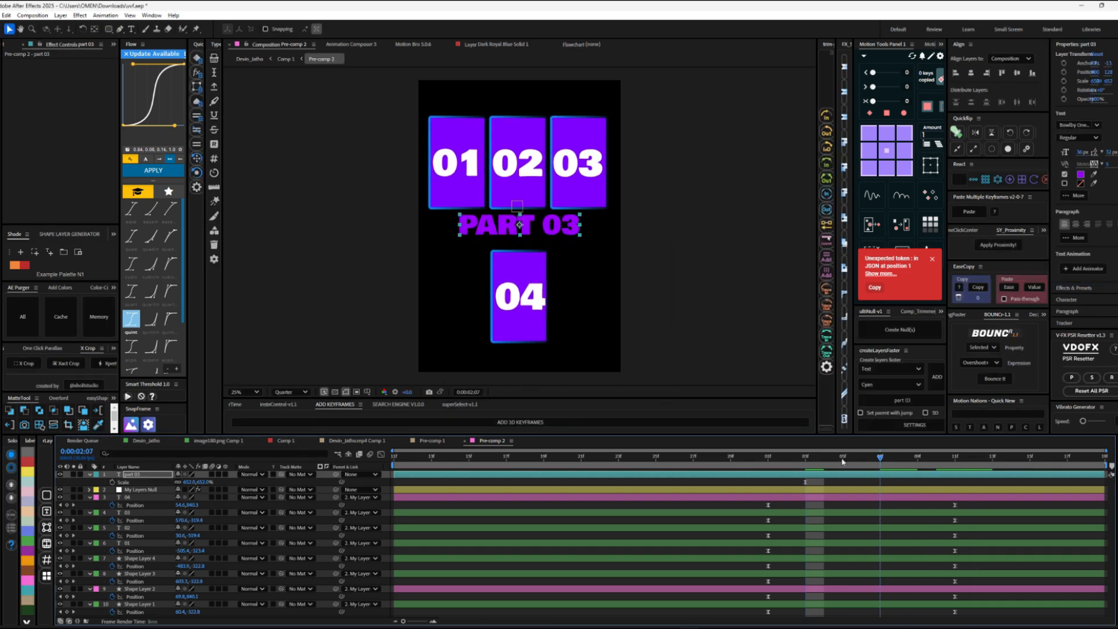
pyautogui.click(970, 74)
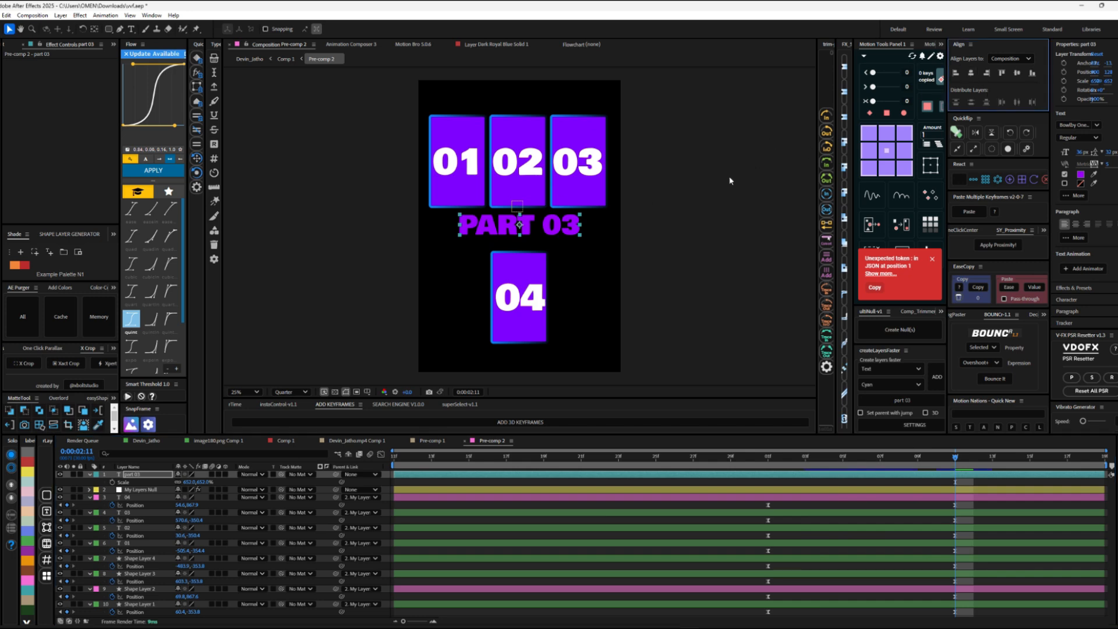
pyautogui.moveTo(528, 223); pyautogui.dragTo(526, 226)
# Step: Keyframe the "part 03" text's scale from 0% at 0:00:02:01 to its full size at 0:00:02:11
pyautogui.click(767, 469)
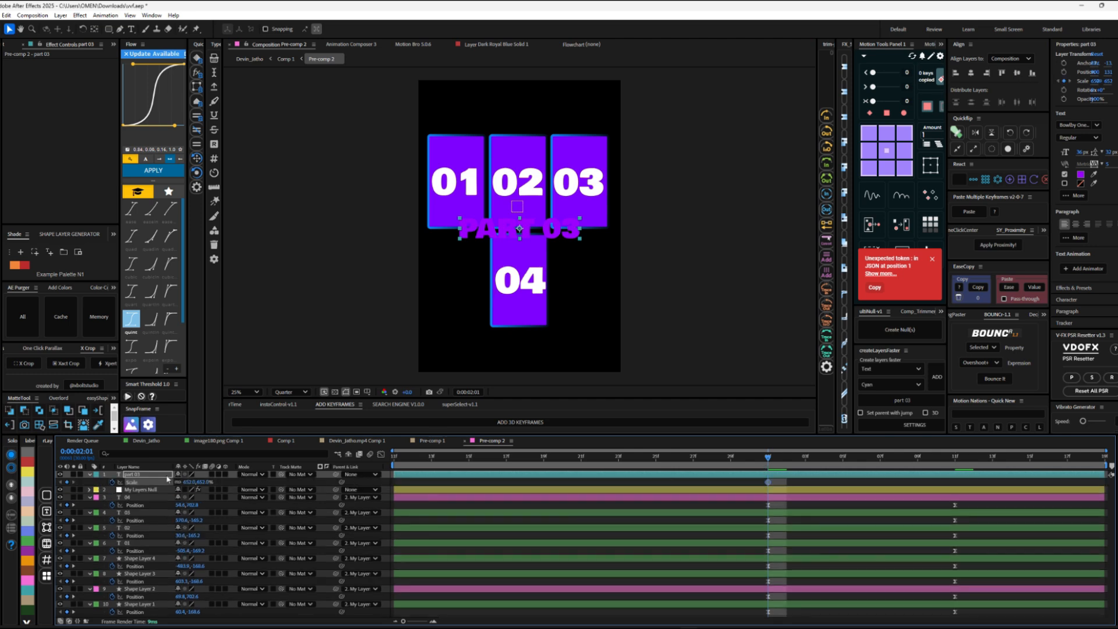
pyautogui.click(949, 458)
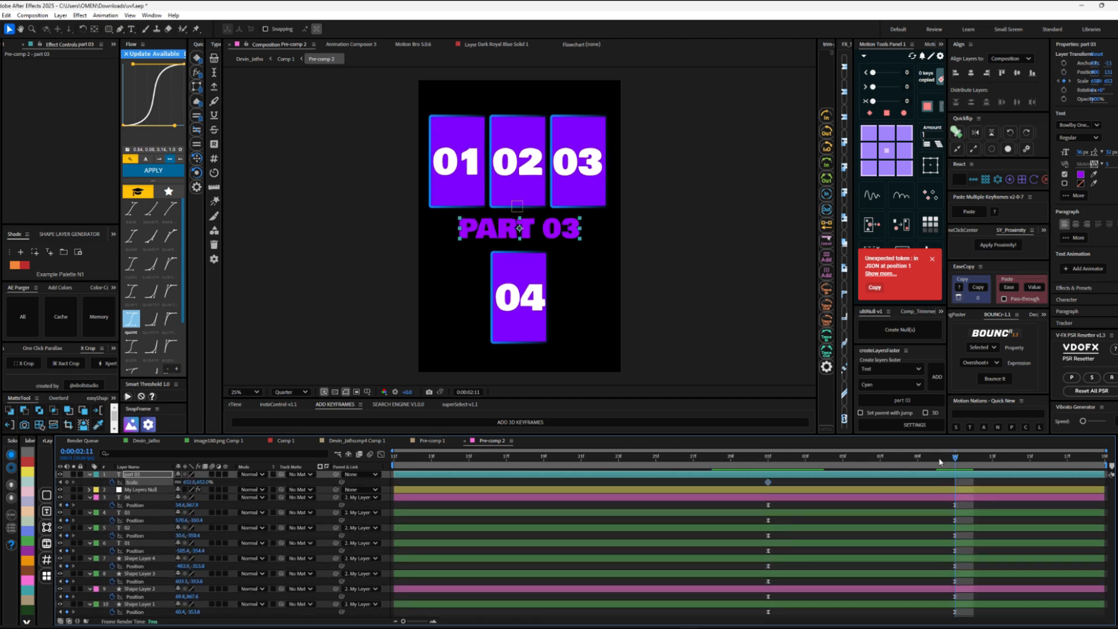
pyautogui.click(61, 482)
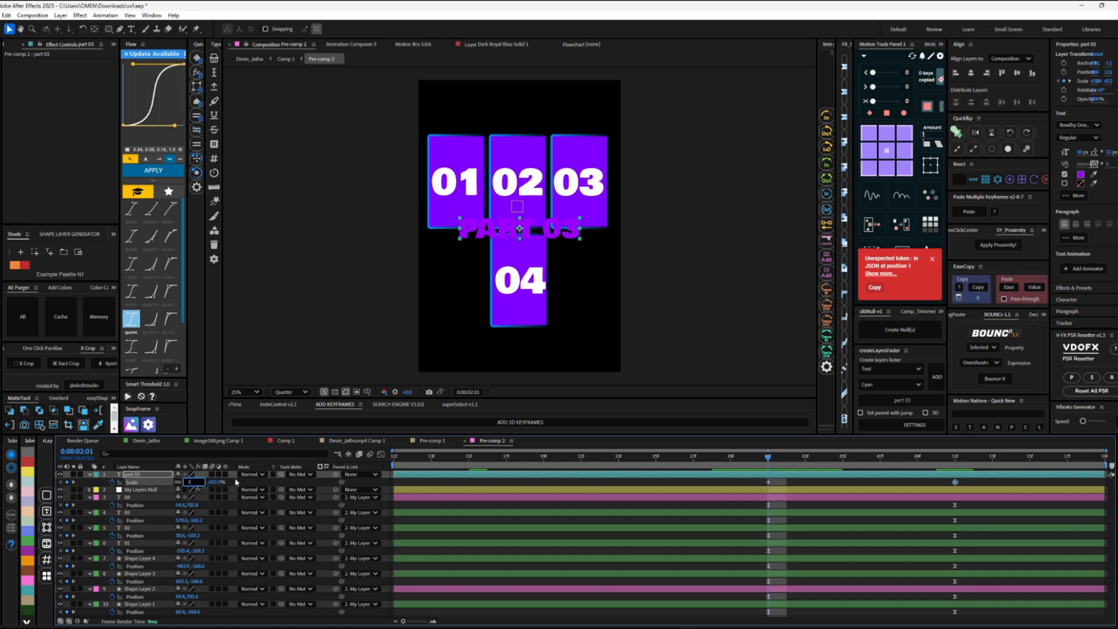
pyautogui.click(718, 471)
pyautogui.click(899, 458)
# Step: Try the current Flow easing curve on both scale keyframes of the "part 03" text, preview it, and undo it
pyautogui.moveTo(961, 484); pyautogui.dragTo(648, 486)
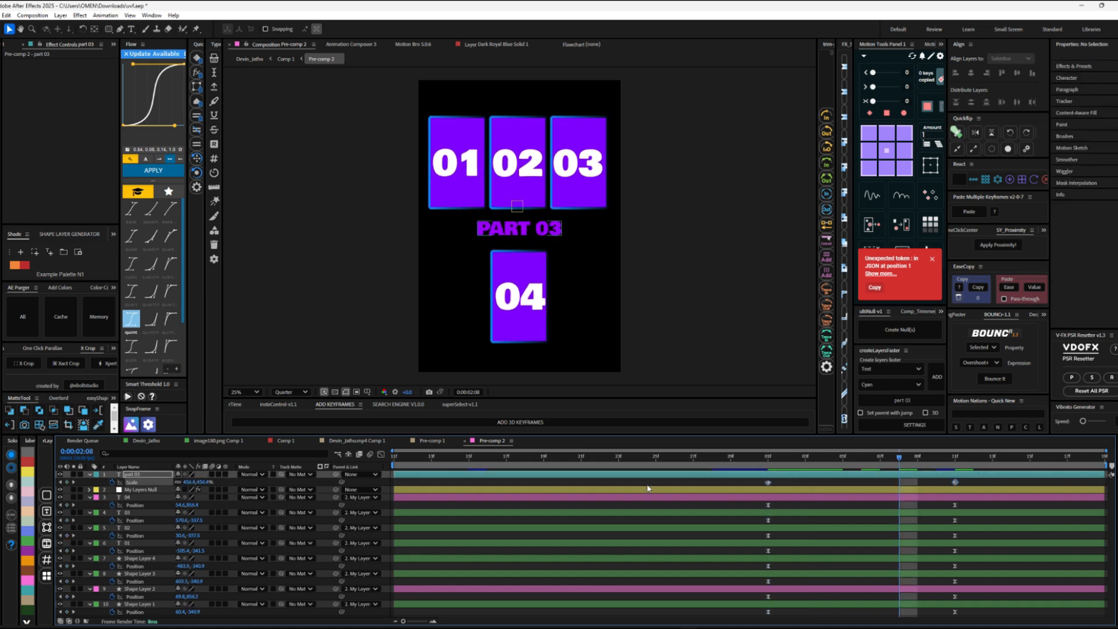
pyautogui.click(172, 171)
pyautogui.click(712, 459)
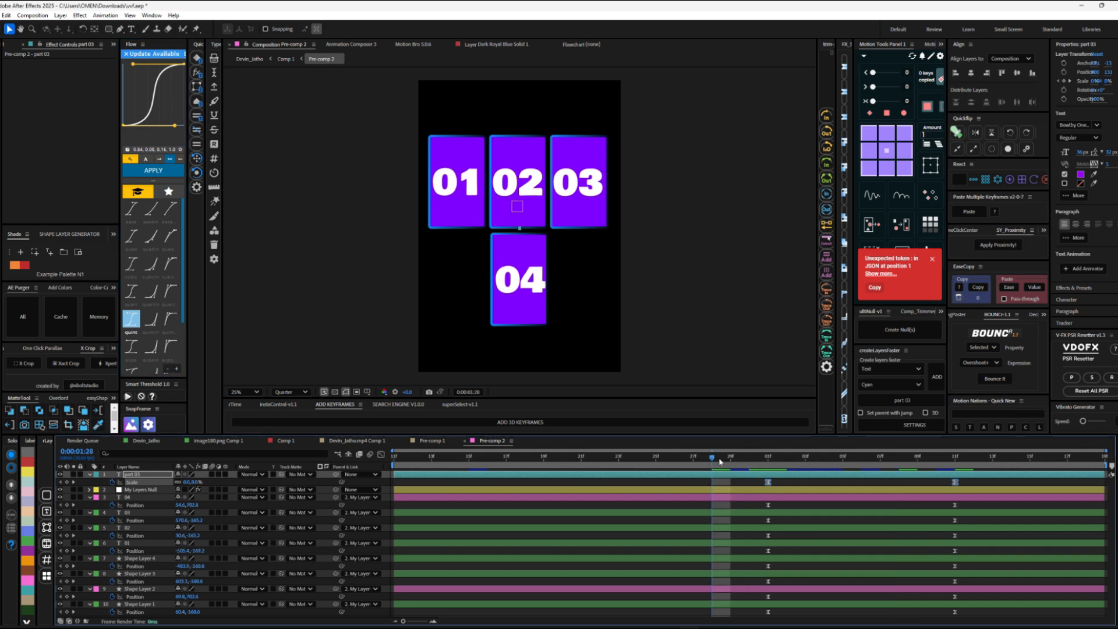
pyautogui.press('space')
pyautogui.moveTo(757, 458); pyautogui.dragTo(935, 490)
pyautogui.hotkey('ctrl', 'z')
# Step: Add the Bounce Overshoots expression to the "part 03" text's scale, preview it, and apply the Flow easing curve to the first scale keyframe
pyautogui.click(994, 379)
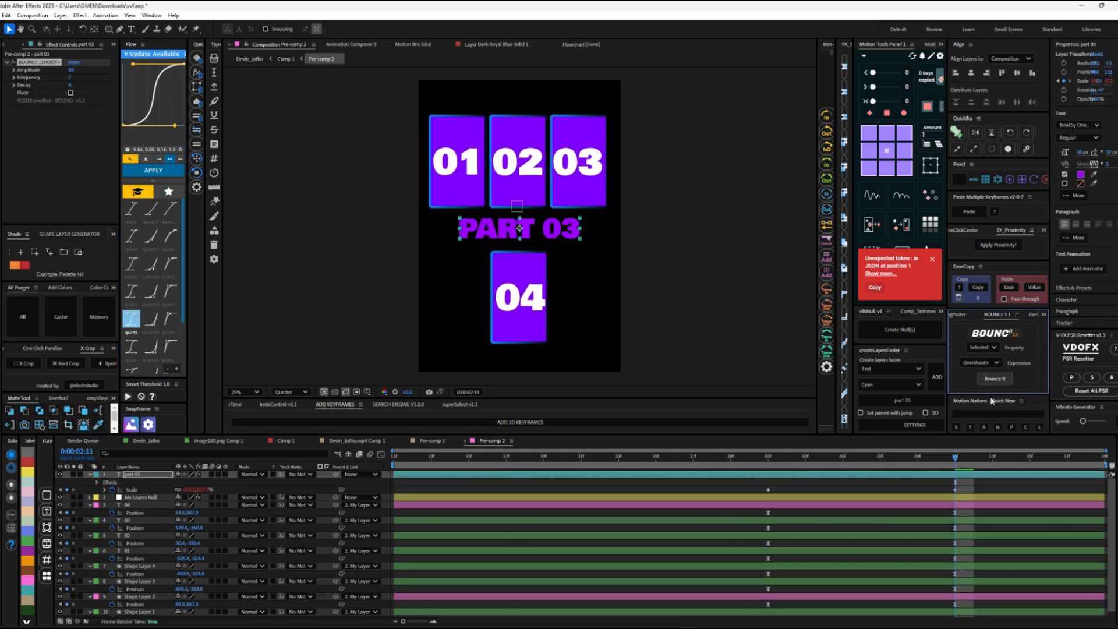
pyautogui.click(745, 461)
pyautogui.press('space')
pyautogui.press('space')
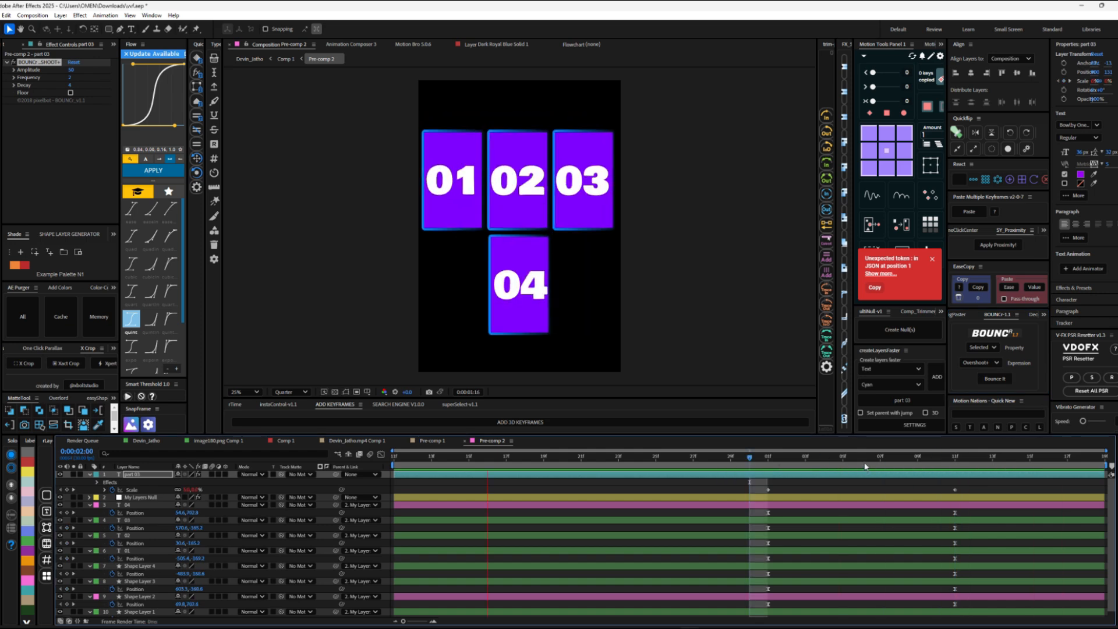
pyautogui.click(725, 461)
pyautogui.press('space')
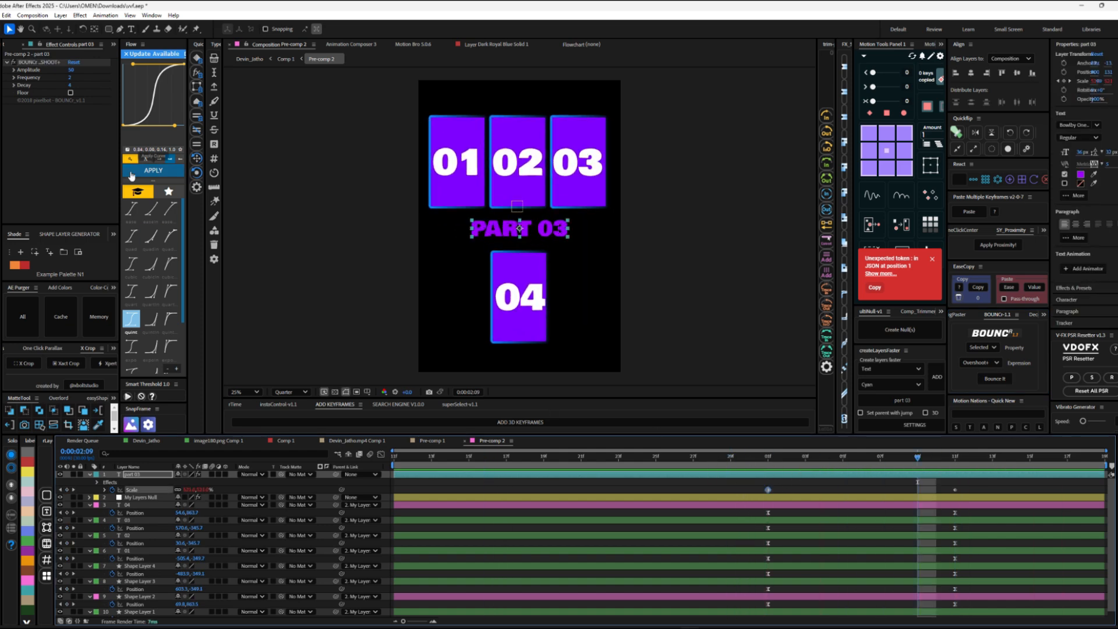
pyautogui.click(131, 170)
# Step: Extend the end of the Dark Royal Blue Solid layer in Comp 1 and set Pre-comp 2's duration to 0:00:11:08
pyautogui.click(693, 456)
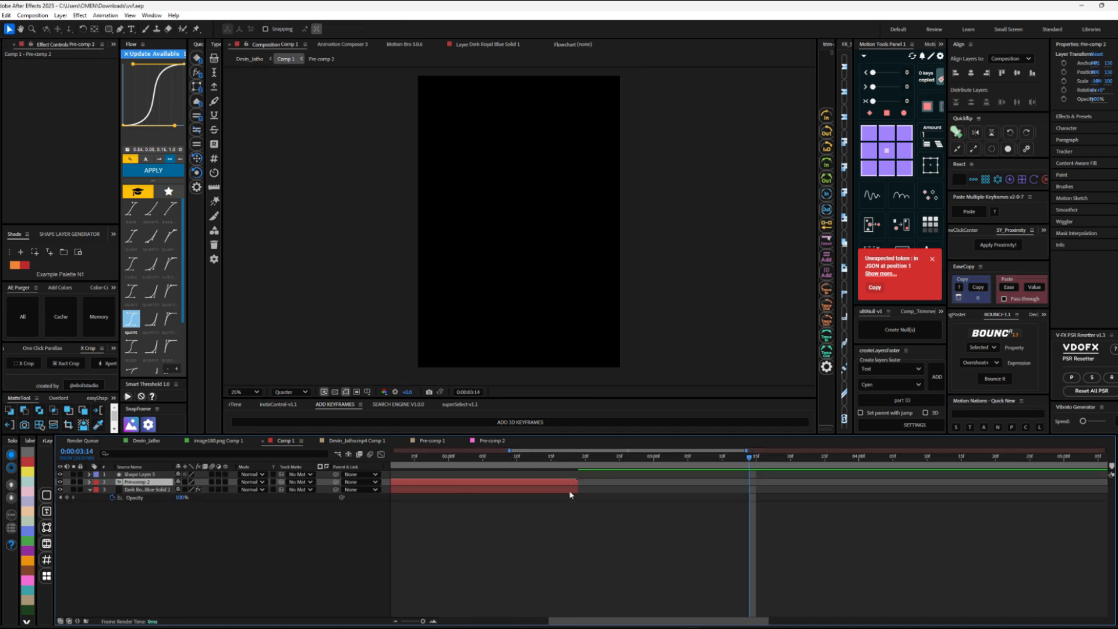
pyautogui.moveTo(575, 490); pyautogui.dragTo(938, 497)
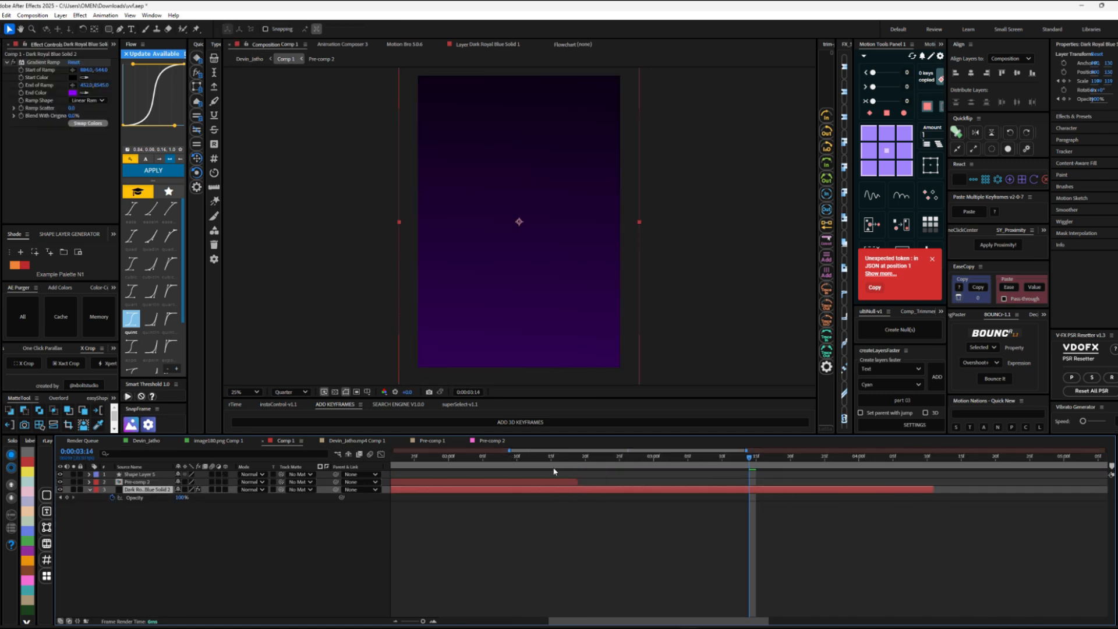
pyautogui.doubleClick(548, 481)
pyautogui.rightClick(716, 489)
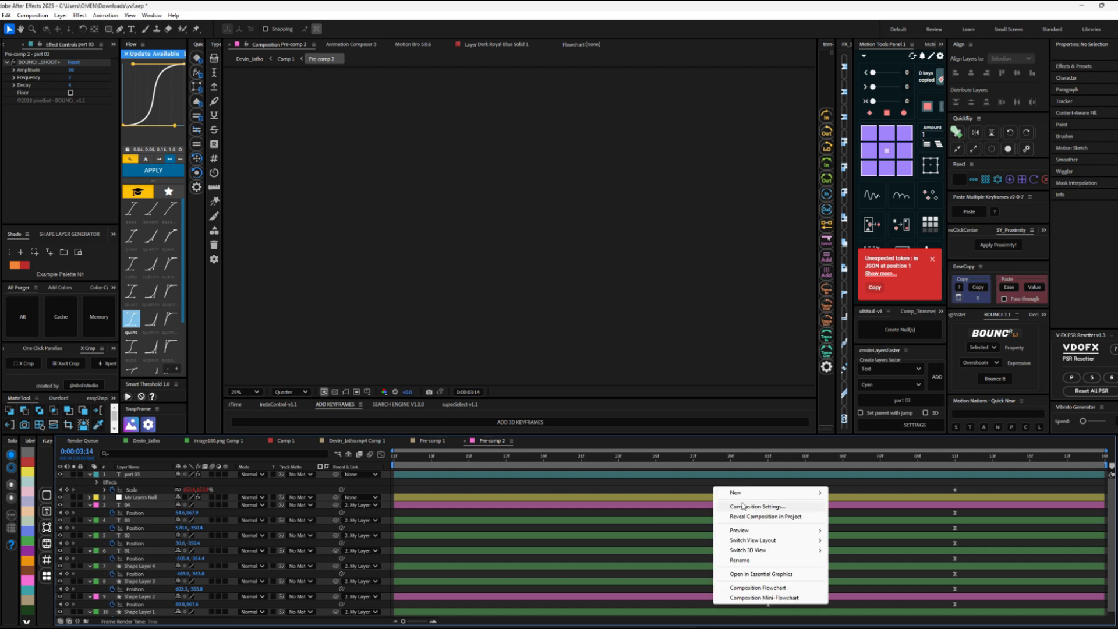
pyautogui.click(742, 506)
pyautogui.click(504, 373)
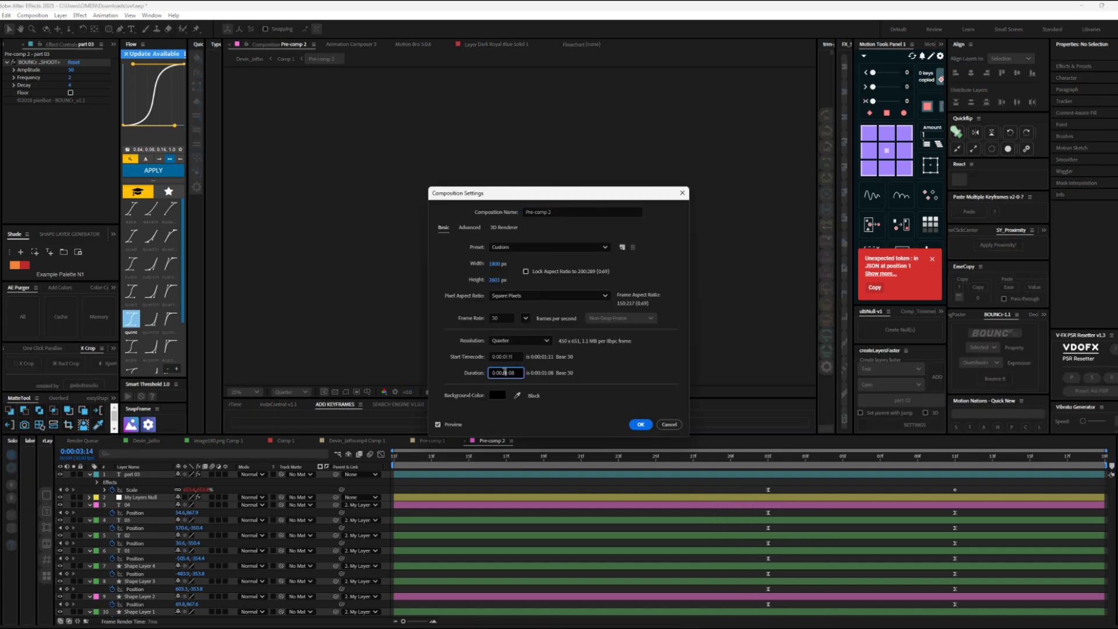
pyautogui.click(640, 424)
# Step: Extend all layers in Pre-comp 2 to about 0:00:05:12 and lengthen the Pre-comp 2 layer in Comp 1 past the gradient solid
pyautogui.hotkey('ctrl', 'a')
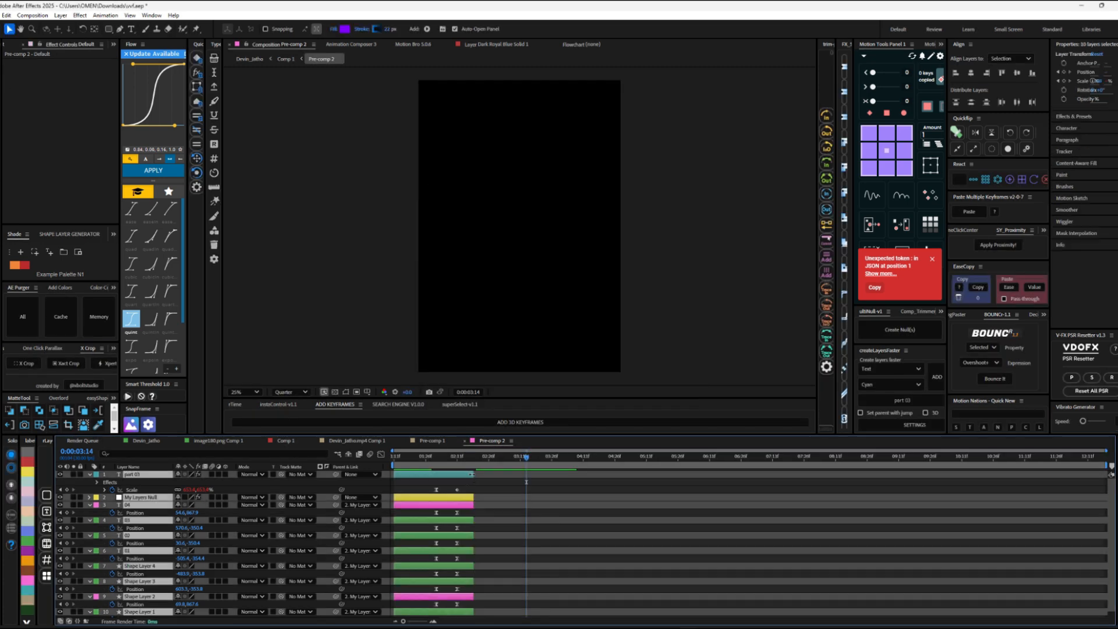
pyautogui.moveTo(471, 474); pyautogui.dragTo(647, 475)
pyautogui.click(285, 59)
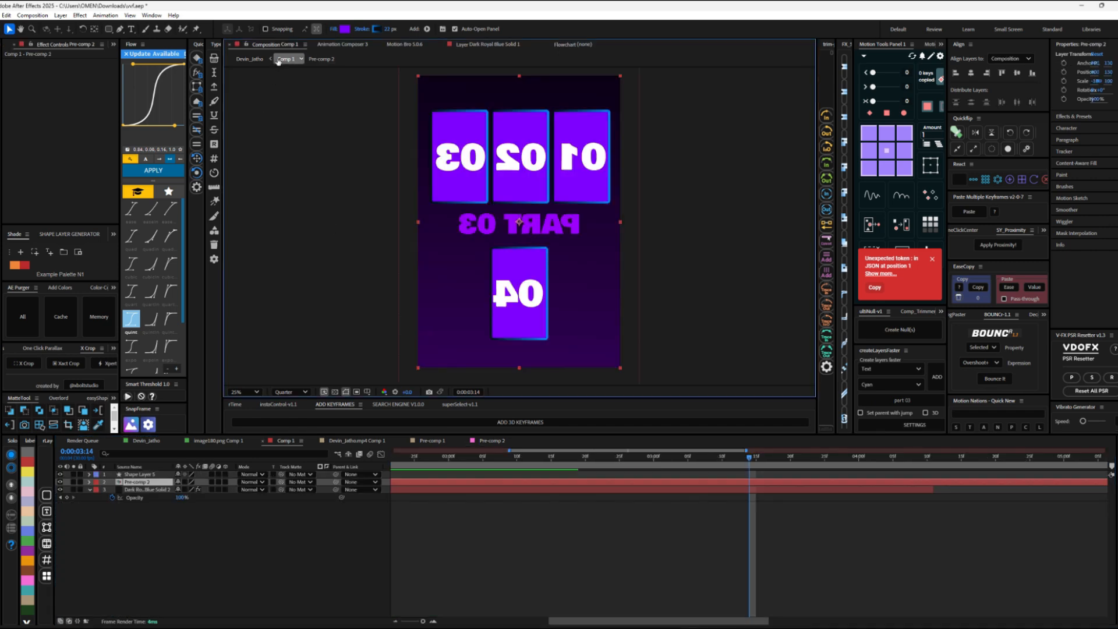
pyautogui.moveTo(751, 460); pyautogui.dragTo(539, 457)
pyautogui.press('space')
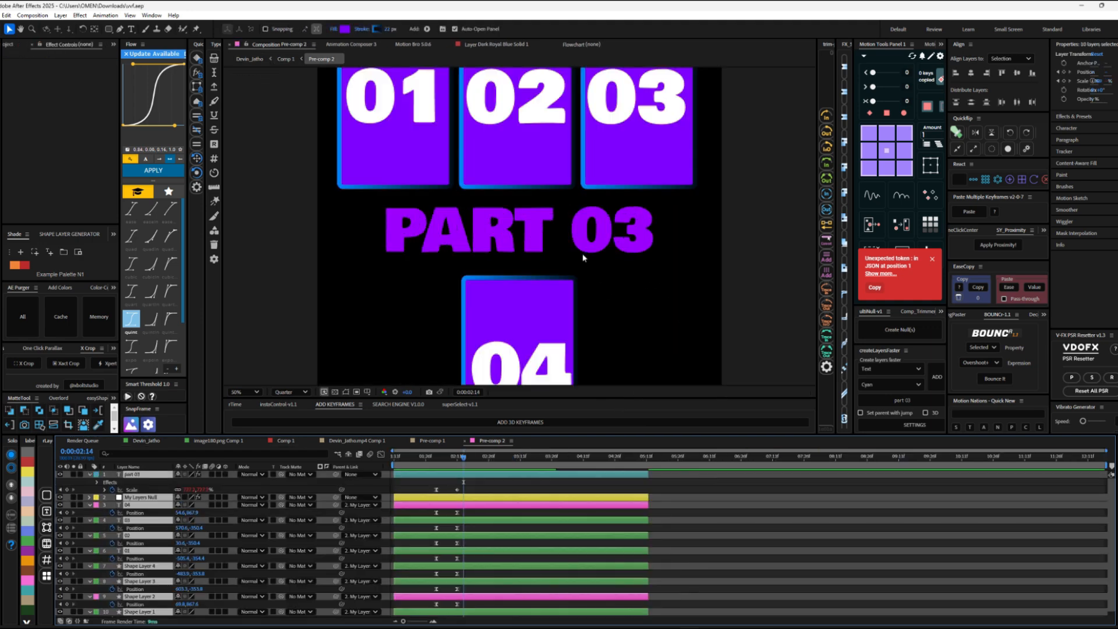
# Step: Draw a small right-pointing triangle just before the "PART 03" text in Pre-comp 2 and fill it with the text's sampled violet
pyautogui.click(341, 213)
pyautogui.click(341, 246)
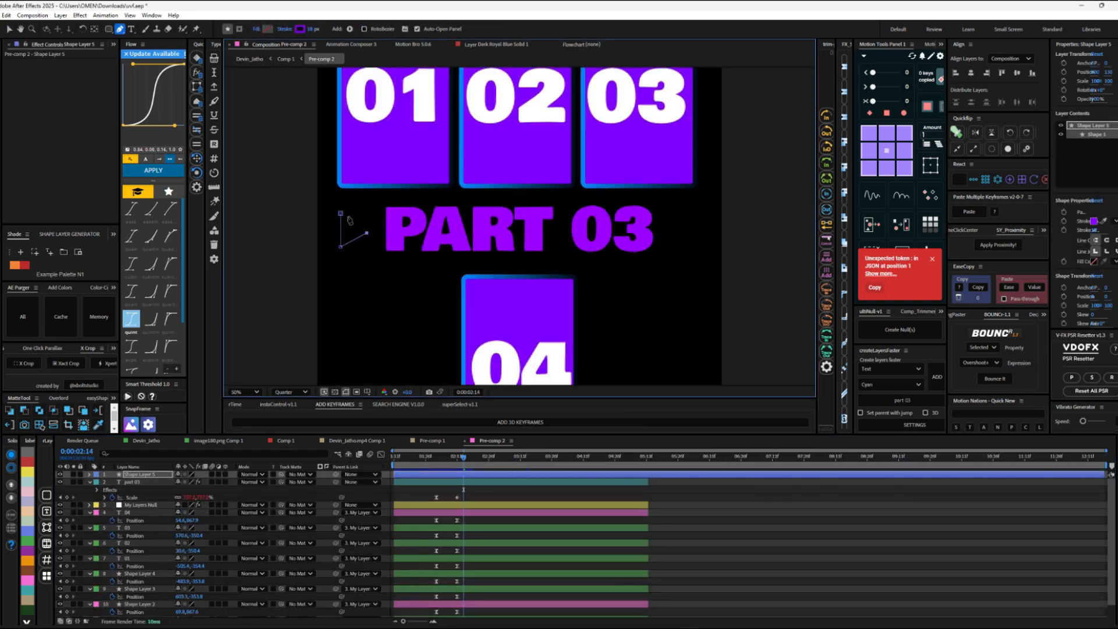
pyautogui.click(269, 29)
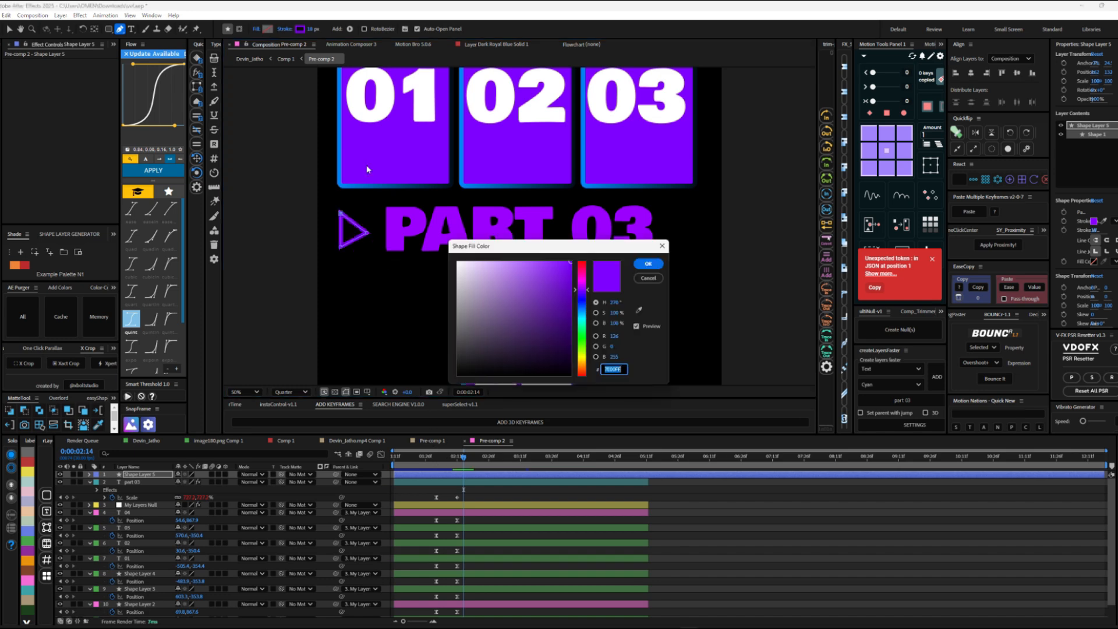
pyautogui.click(639, 310)
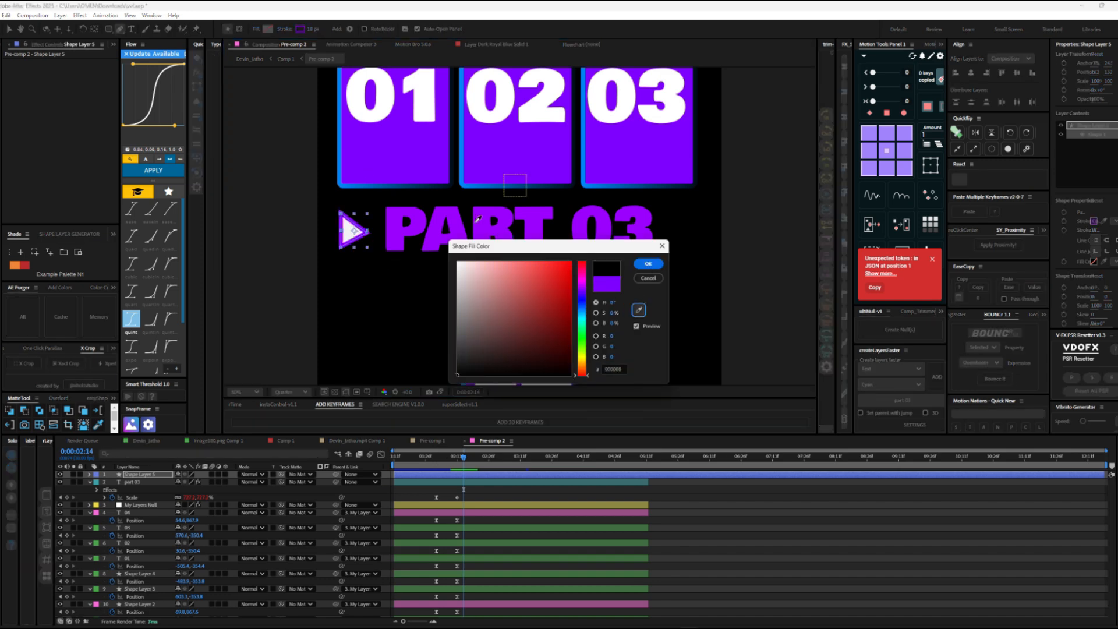
pyautogui.click(582, 227)
pyautogui.press('Return')
# Step: Trim the start of the triangle's shape layer to 0:00:02:01
pyautogui.moveTo(463, 457); pyautogui.dragTo(436, 466)
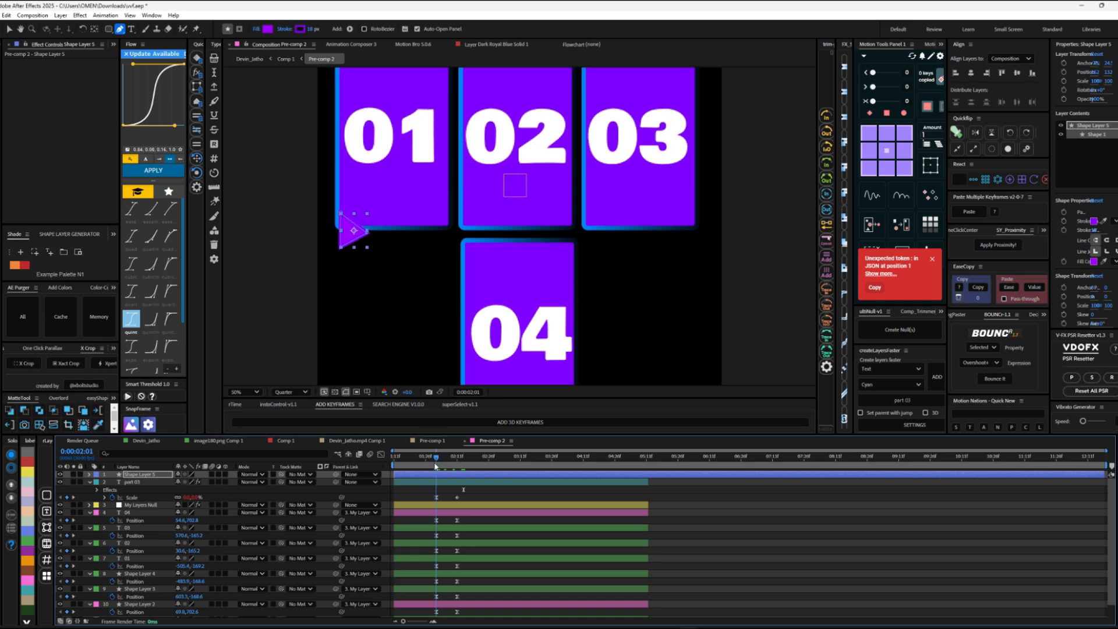
pyautogui.press('a')
pyautogui.hotkey('alt', '[')
pyautogui.press('k')
pyautogui.press('v')
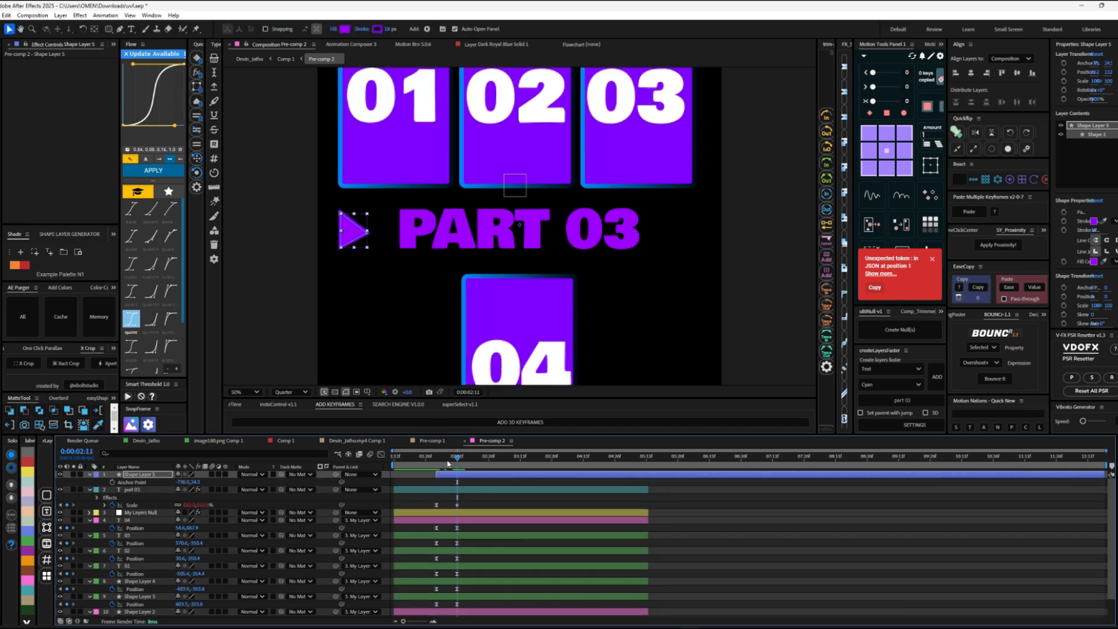
# Step: Keyframe the triangle's scale from 0% at 0:00:02:01 to 100% at 0:00:02:11
pyautogui.click(439, 459)
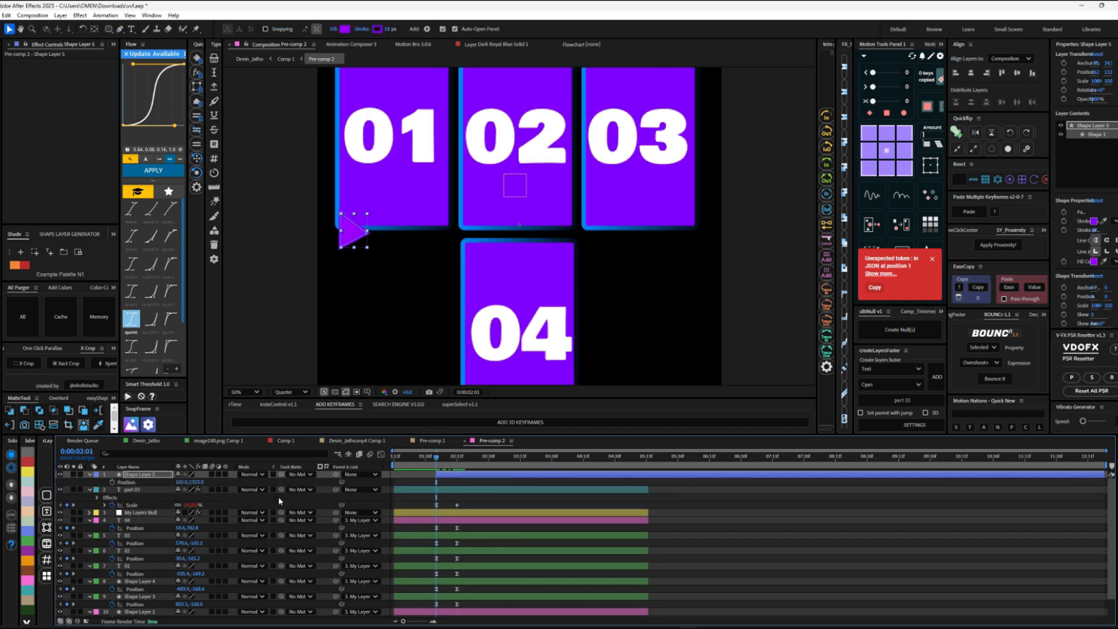
pyautogui.hotkey('alt', 'shift', 's')
pyautogui.press('k')
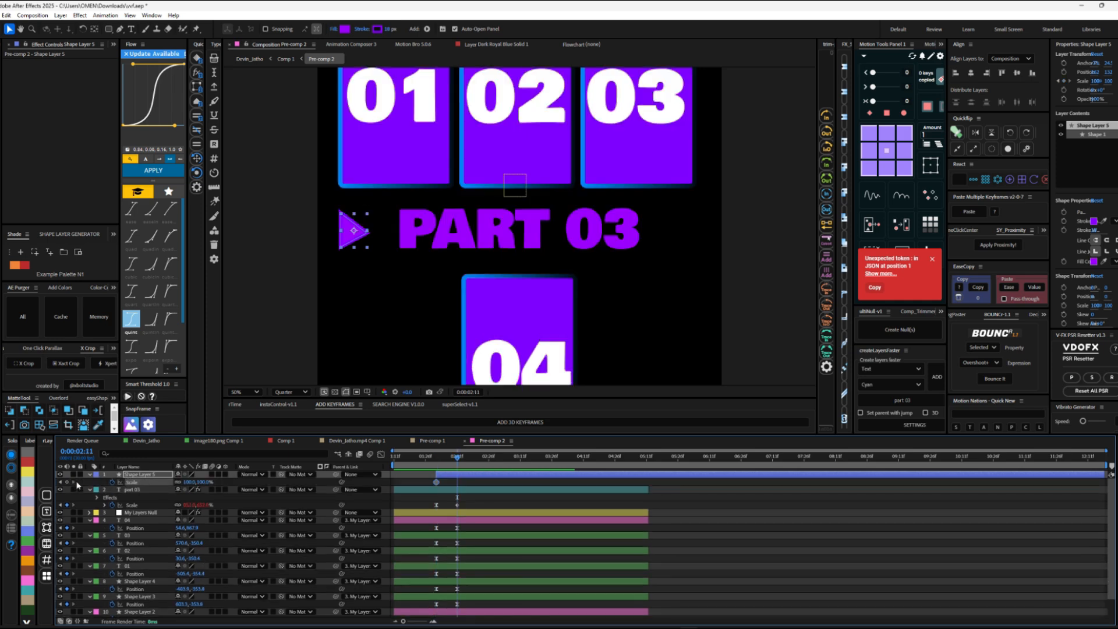
pyautogui.click(61, 482)
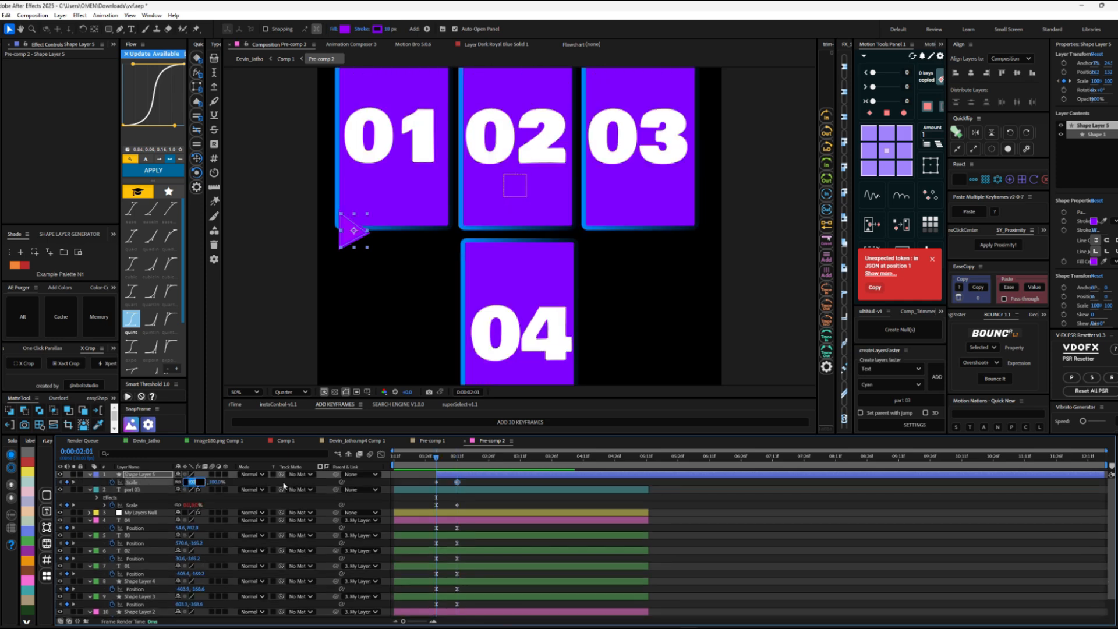
pyautogui.click(294, 482)
# Step: Copy the easing from the "part 03" text's scale keyframes with EaseCopy and paste it onto the triangle's scale keyframes
pyautogui.moveTo(436, 458); pyautogui.dragTo(457, 459)
pyautogui.click(458, 476)
pyautogui.moveTo(465, 502); pyautogui.dragTo(430, 478)
pyautogui.click(978, 288)
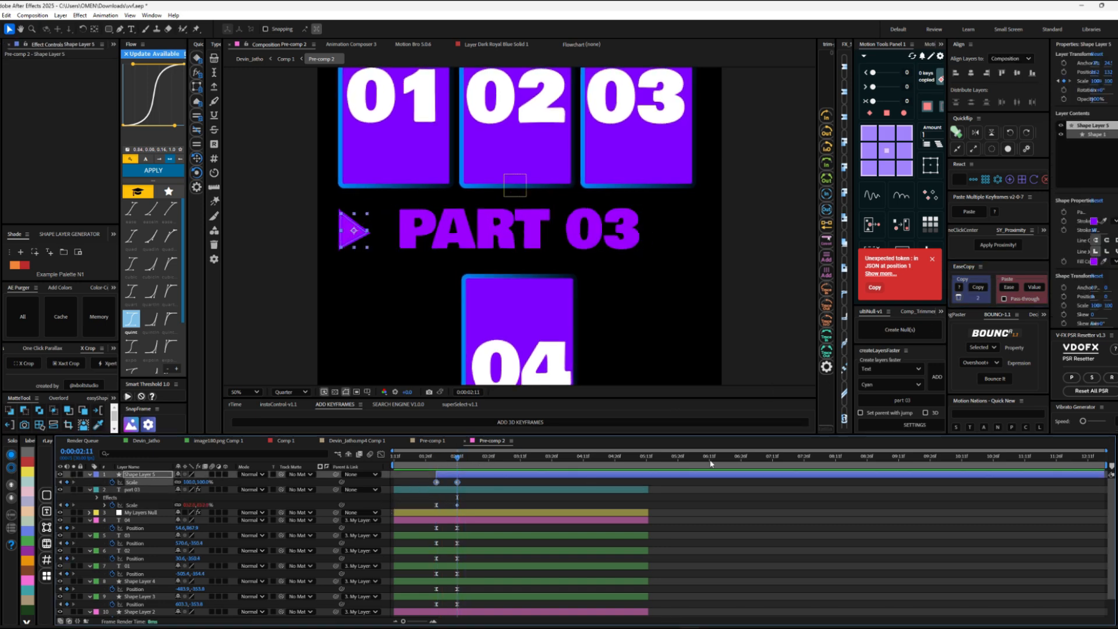
pyautogui.click(1009, 287)
pyautogui.click(437, 460)
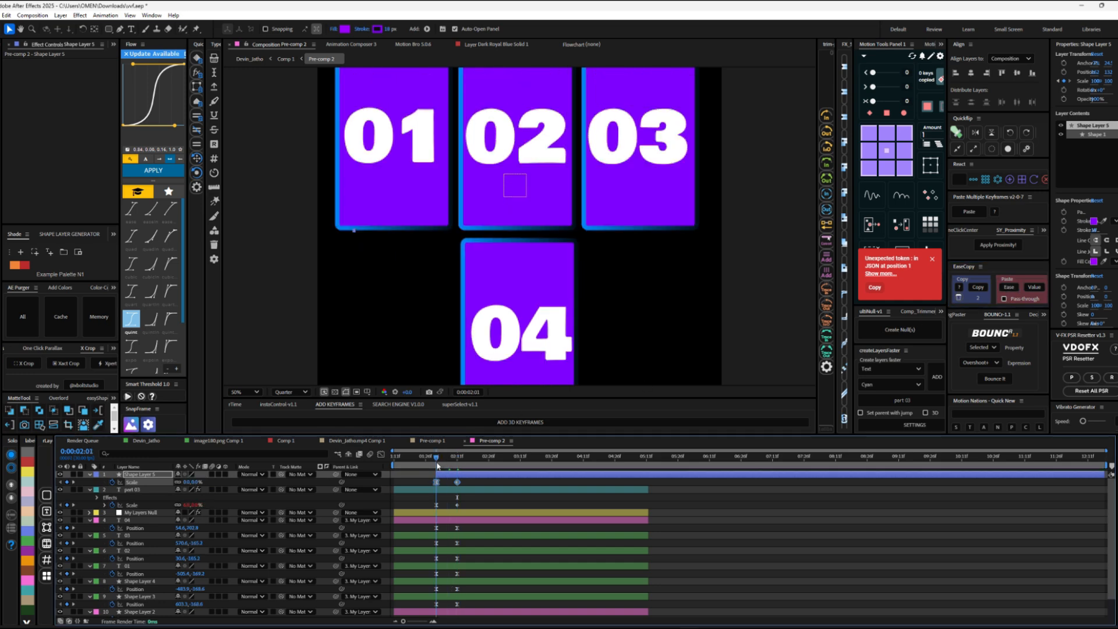
# Step: Add the Bounce Overshoots expression to the triangle's scale at 0:00:02:11 and preview the pop-in
pyautogui.moveTo(437, 466)
pyautogui.mouseDown()
pyautogui.moveTo(468, 477)
pyautogui.moveTo(458, 469)
pyautogui.mouseUp()
pyautogui.click(1002, 380)
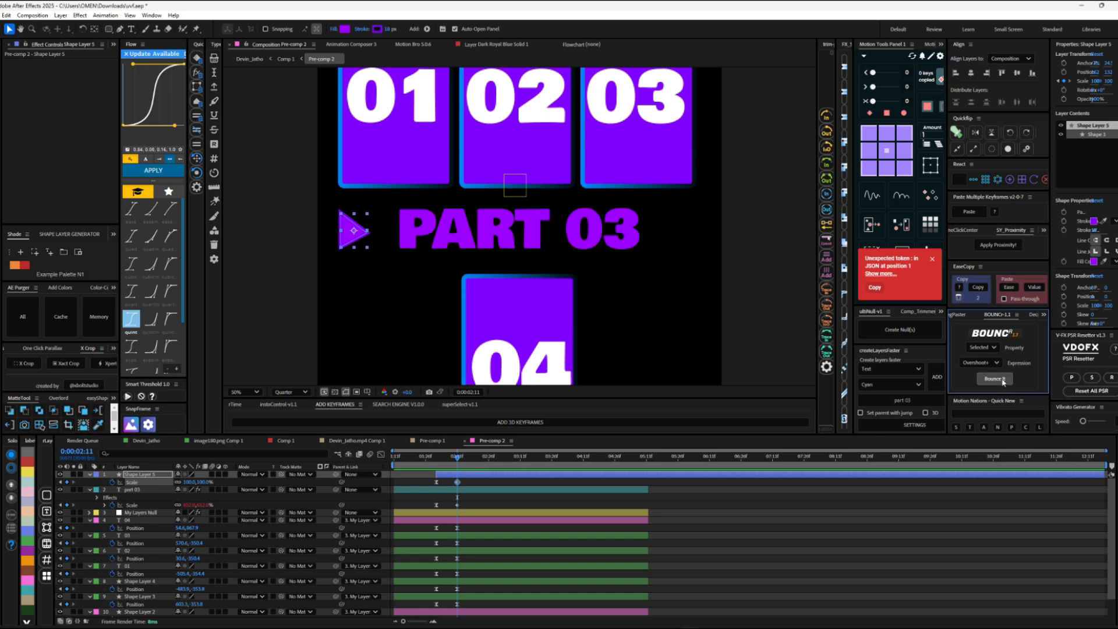
pyautogui.click(447, 458)
pyautogui.press('space')
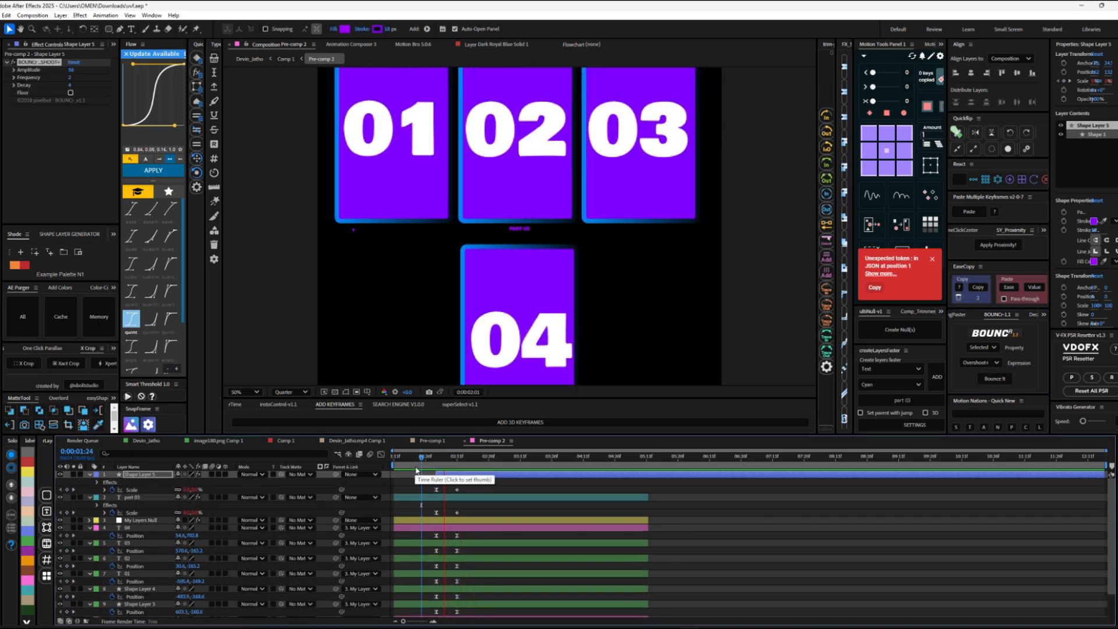
# Step: Animate the triangle's position back and forth, shifting it right to x 238 at 0:00:02:17, repeating keyframes from 0:00:02:09 to about 0:00:03:20
pyautogui.press('p')
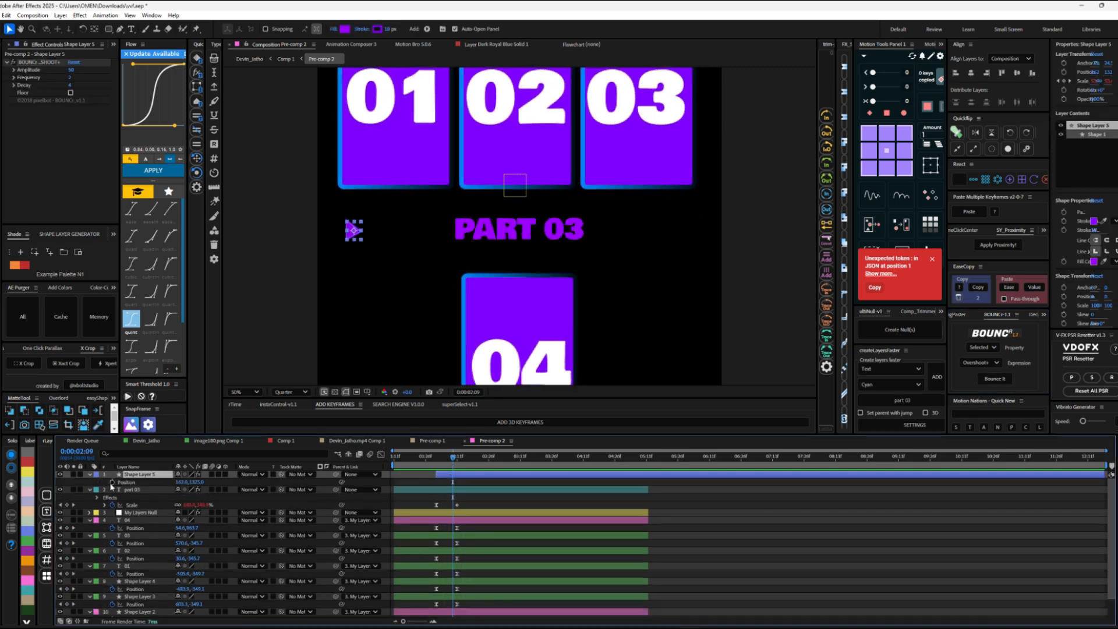
pyautogui.press('u')
pyautogui.press('u')
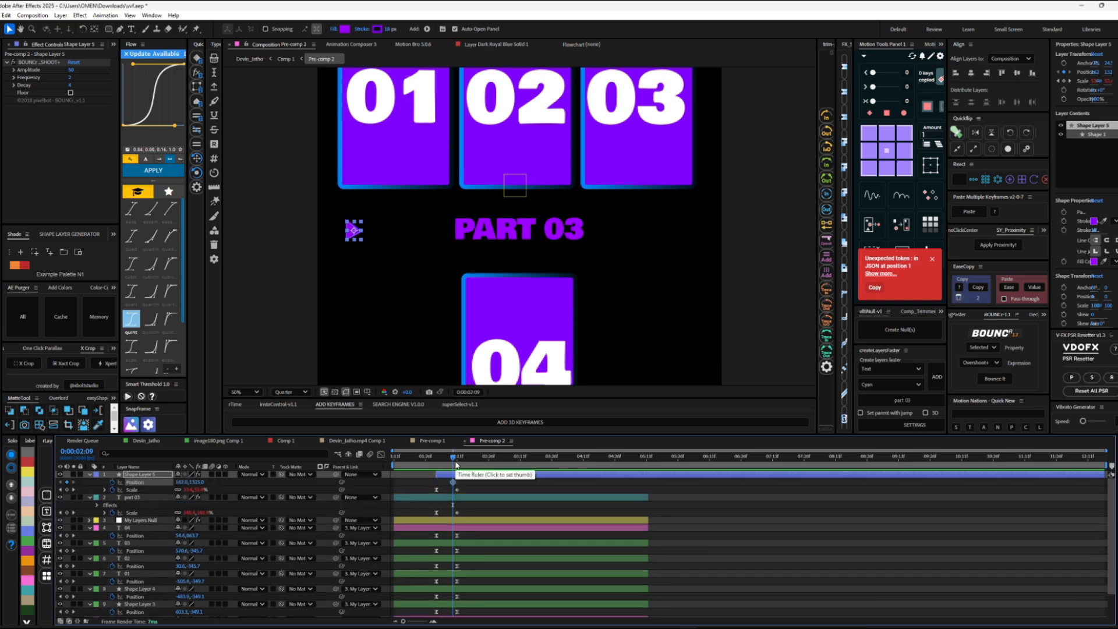
pyautogui.moveTo(358, 244); pyautogui.dragTo(374, 244)
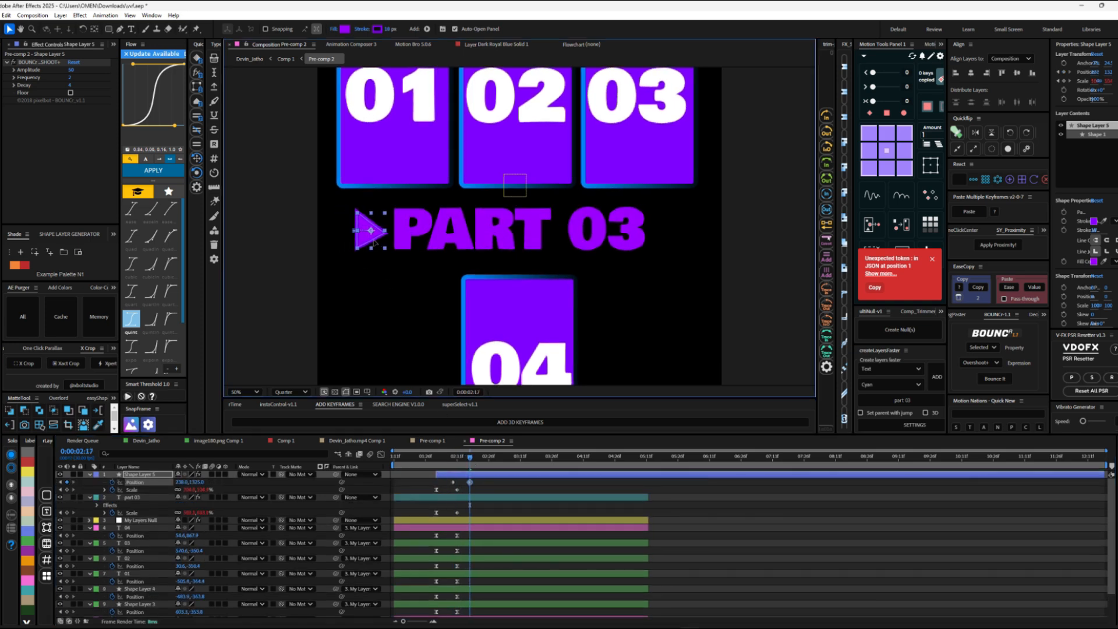
pyautogui.moveTo(465, 479); pyautogui.dragTo(438, 461)
pyautogui.hotkey('ctrl', 'v')
pyautogui.press('space')
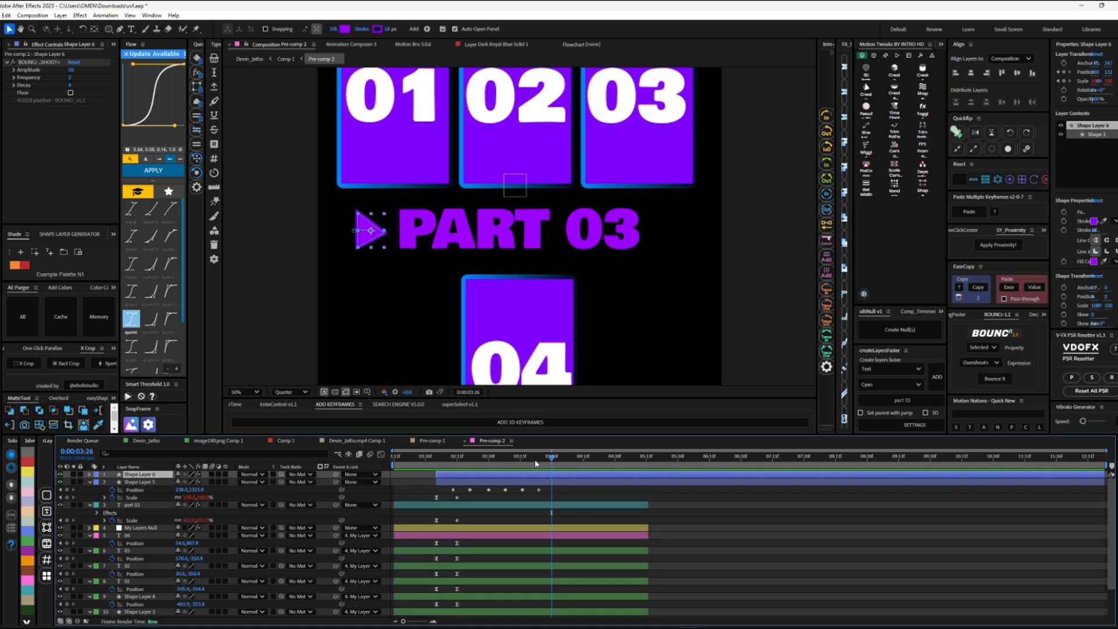
# Step: Pre-compose the second triangle as Shape Layer 6 Comp 1, flip it horizontally to the other side of the text, and save the project
pyautogui.hotkey('ctrl', 'shift', 'c')
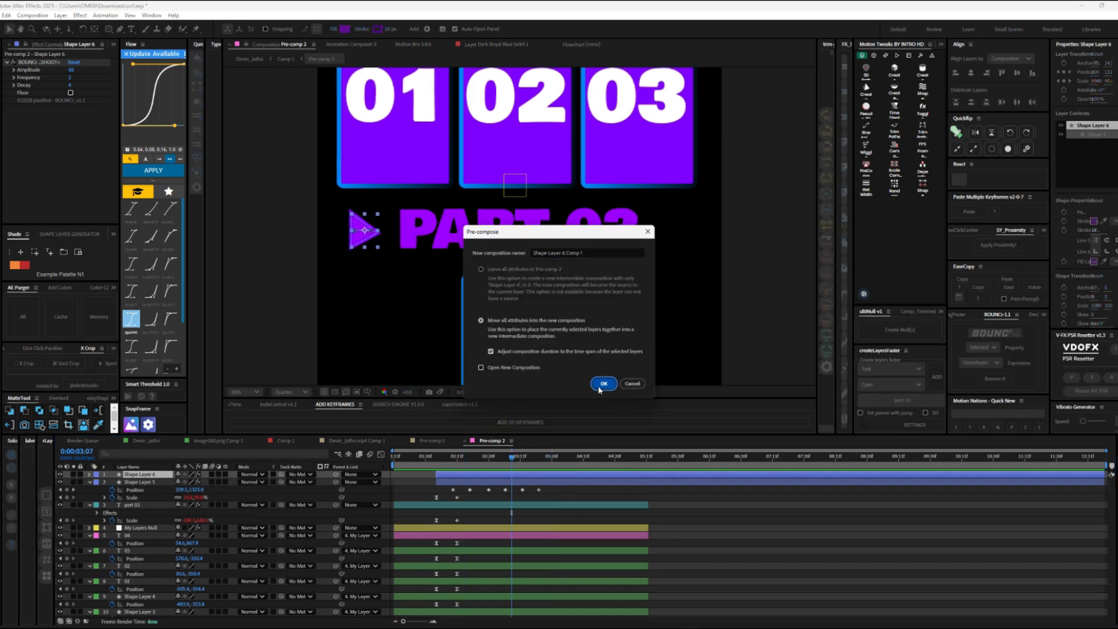
pyautogui.click(601, 386)
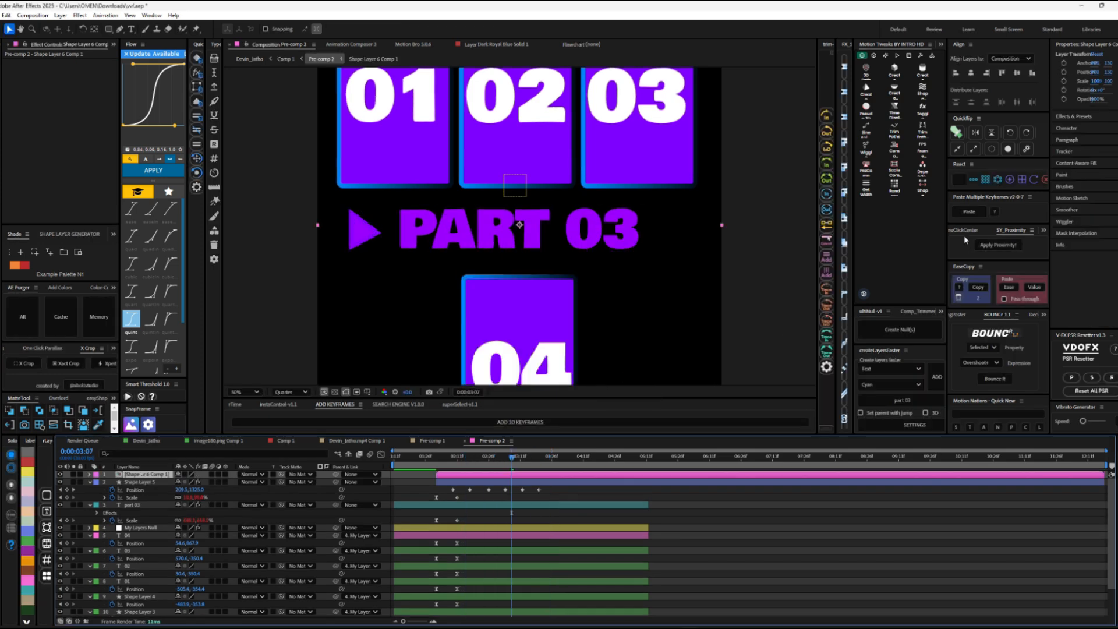
pyautogui.click(975, 135)
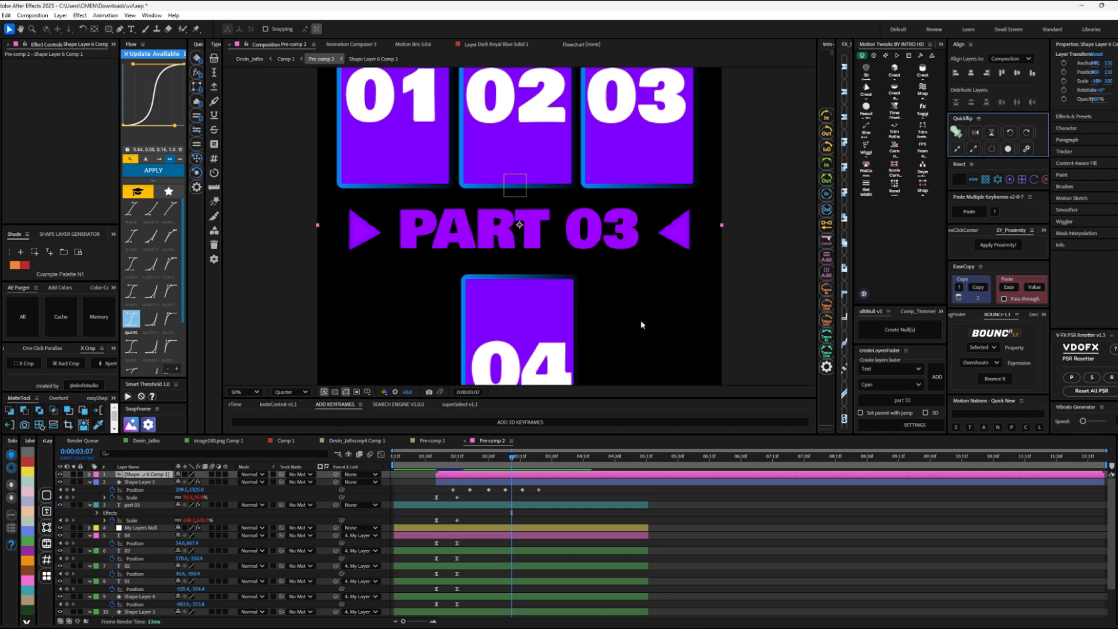
pyautogui.press('space')
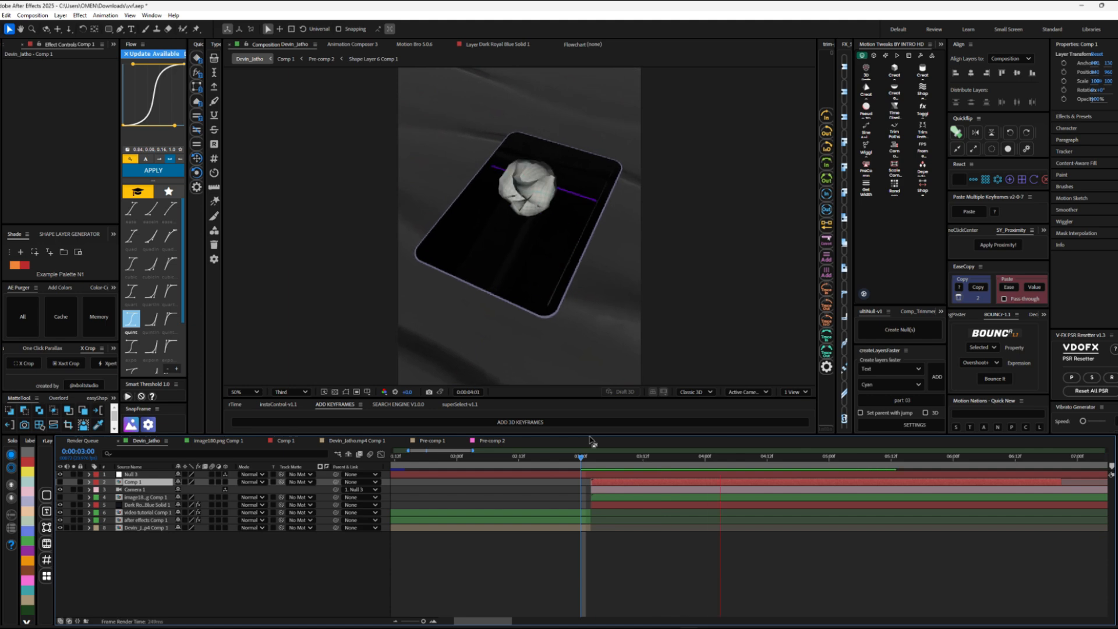
pyautogui.hotkey('ctrl', 's')
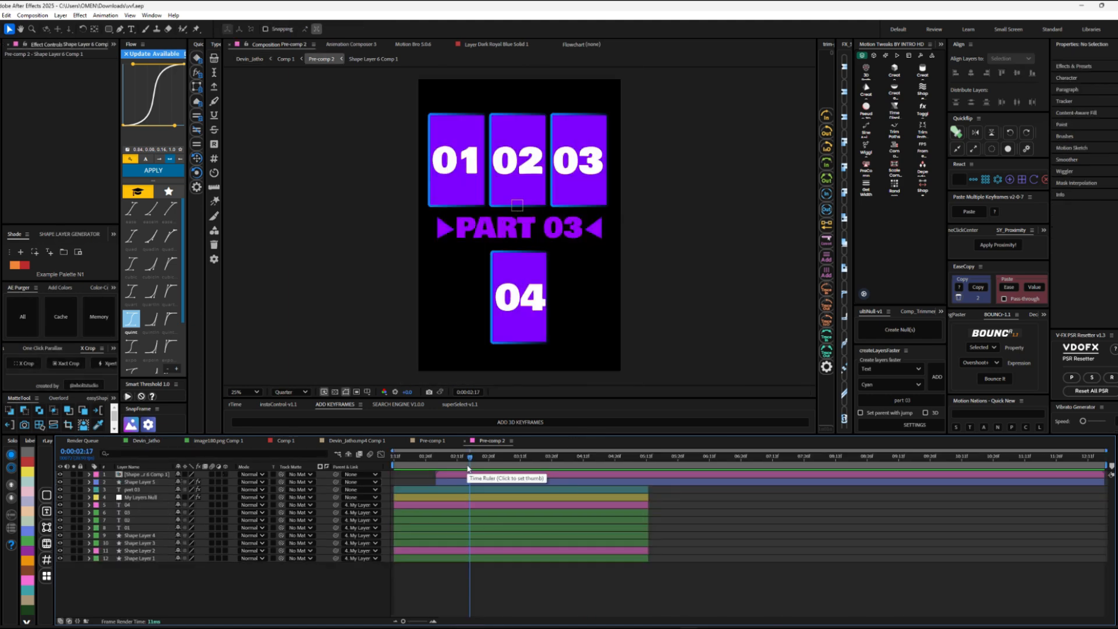
# Step: Add an adjustment layer with CC Light Sweep over the cards, with width 680, sweep intensity 0 and edge thickness about 19.6
pyautogui.click(984, 428)
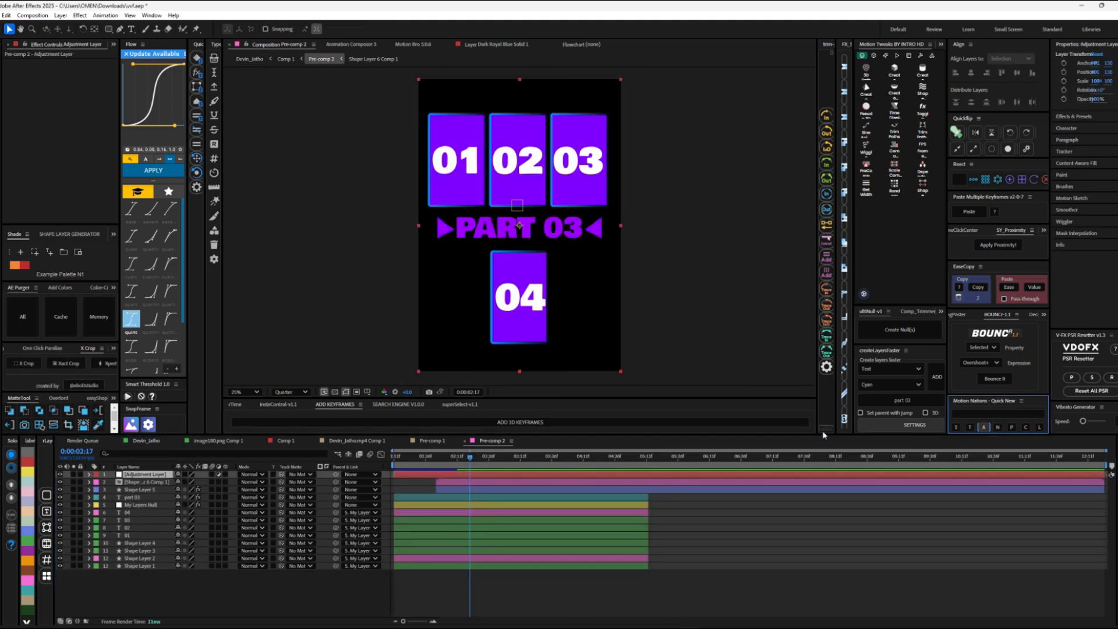
pyautogui.hotkey('ctrl', 'space')
pyautogui.write('swe')
pyautogui.press('Return')
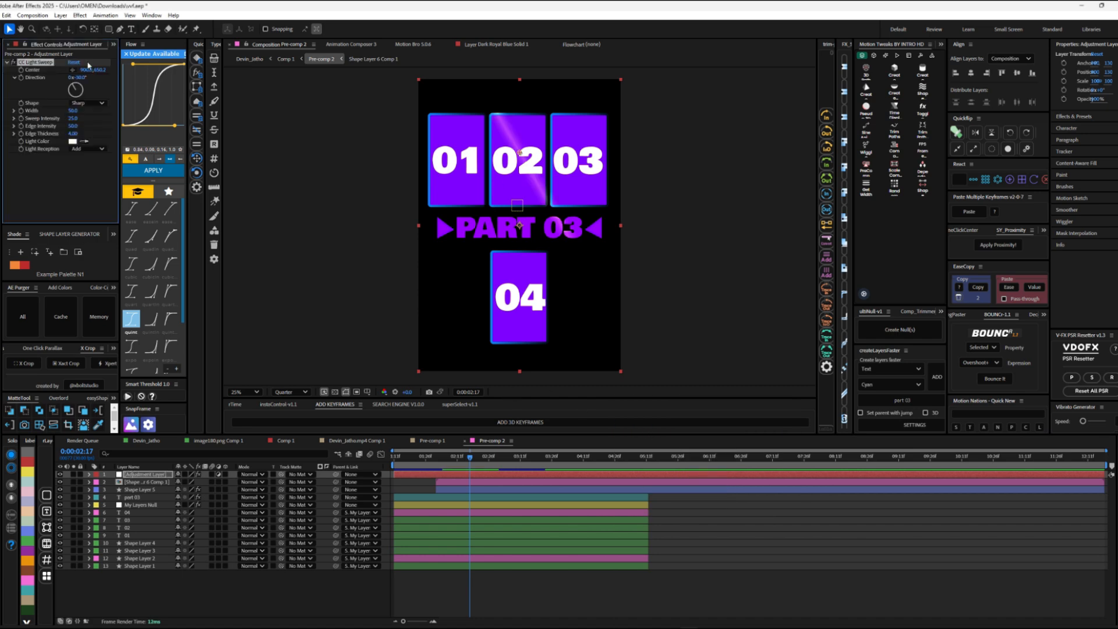
pyautogui.moveTo(62, 110)
pyautogui.mouseDown()
pyautogui.moveTo(38, 119)
pyautogui.moveTo(69, 136)
pyautogui.moveTo(20, 125)
pyautogui.moveTo(341, 112)
pyautogui.mouseUp()
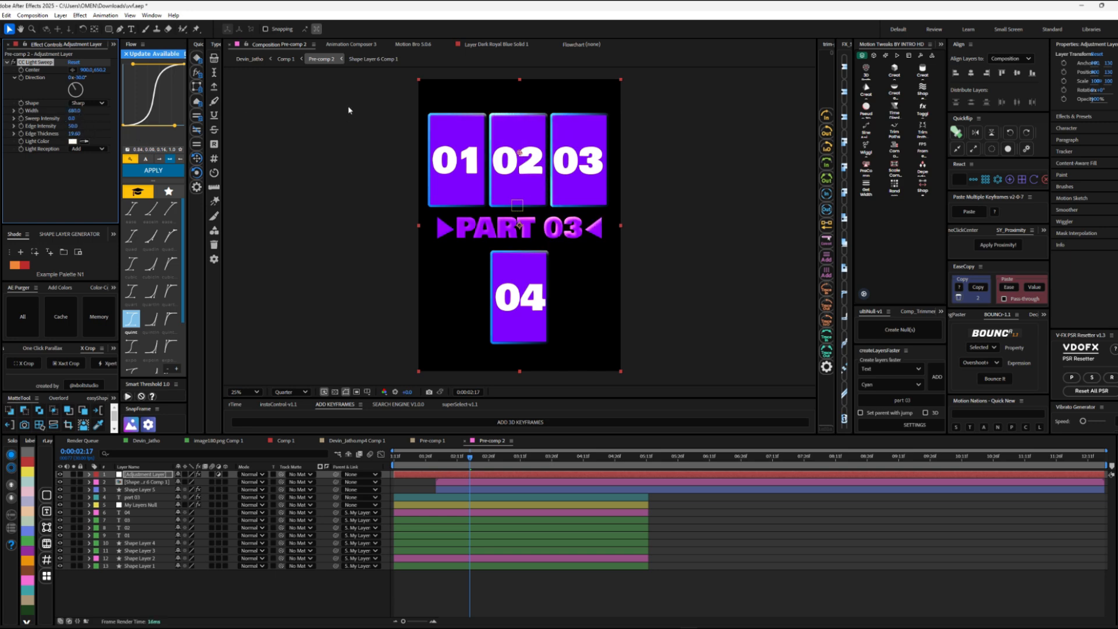
# Step: Duplicate the light sweep adjustment layer and rotate the copy's sweep direction toward the opposite edges
pyautogui.click(286, 59)
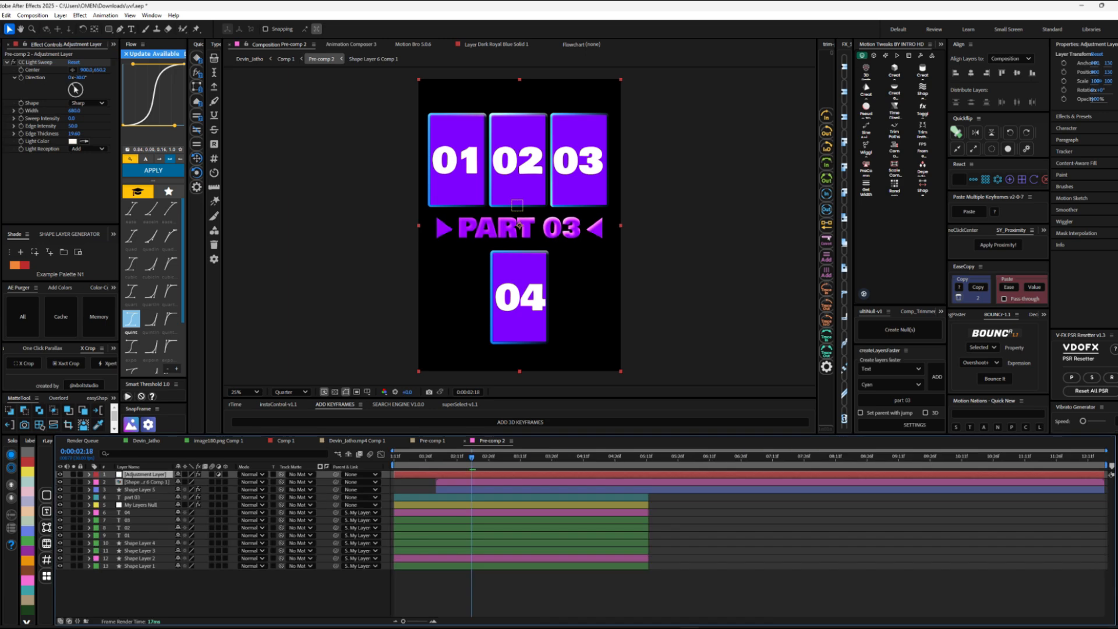
pyautogui.hotkey('ctrl', 'd')
pyautogui.moveTo(75, 90); pyautogui.dragTo(107, 127)
pyautogui.press('space')
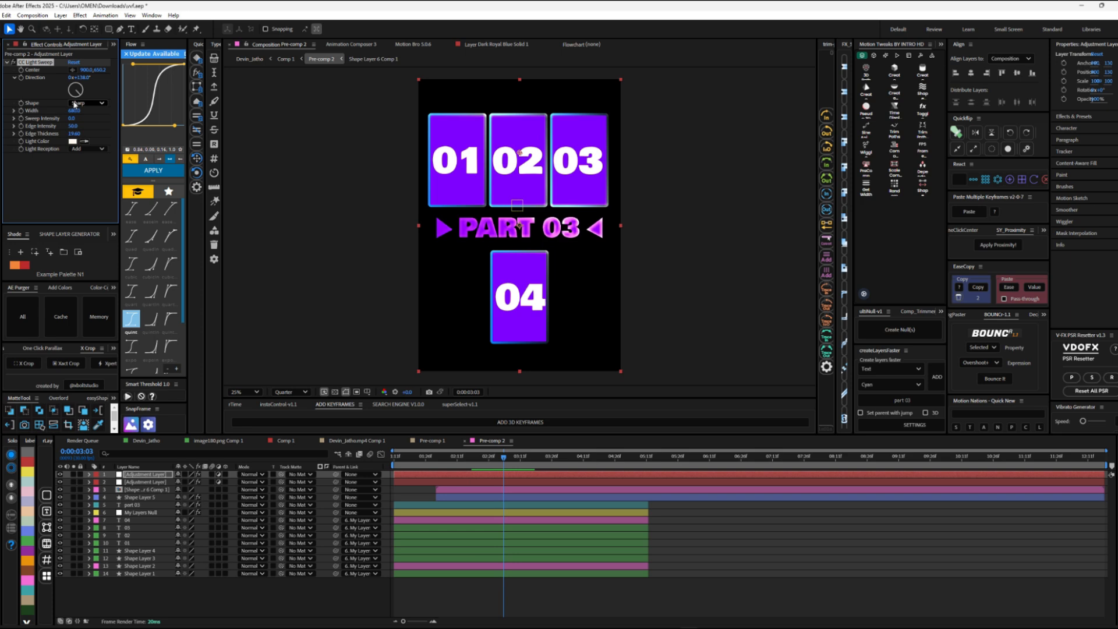
# Step: Duplicate CC Light Sweep on the top adjustment layer, rotate the copy's direction, and change its light color
pyautogui.hotkey('ctrl', 'd')
pyautogui.moveTo(79, 147); pyautogui.dragTo(68, 171)
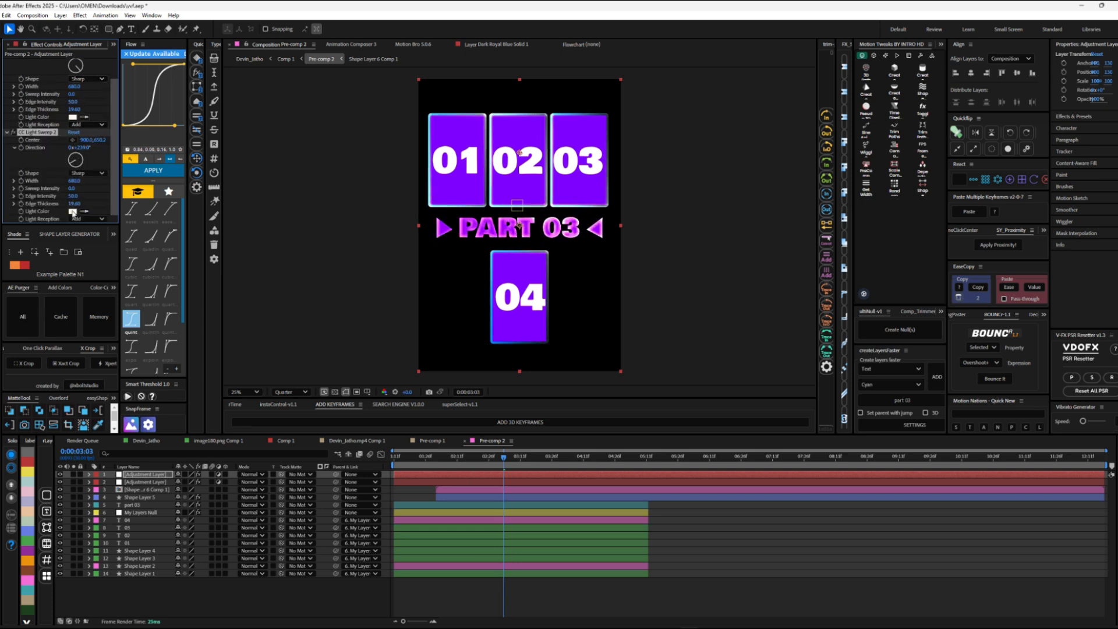
pyautogui.click(72, 212)
pyautogui.click(582, 279)
pyautogui.click(571, 261)
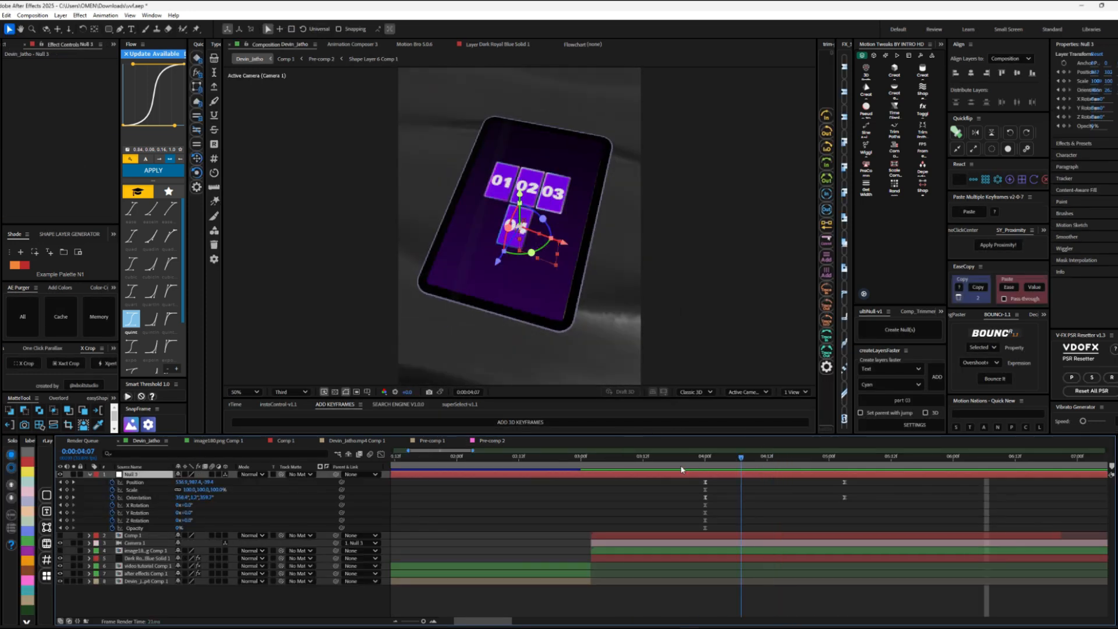
# Step: Duplicate the camera's controlling null at 0:00:04:19 in the main composition and delete the keyframes on the copy
pyautogui.moveTo(684, 467); pyautogui.dragTo(811, 472)
pyautogui.moveTo(703, 466); pyautogui.dragTo(803, 472)
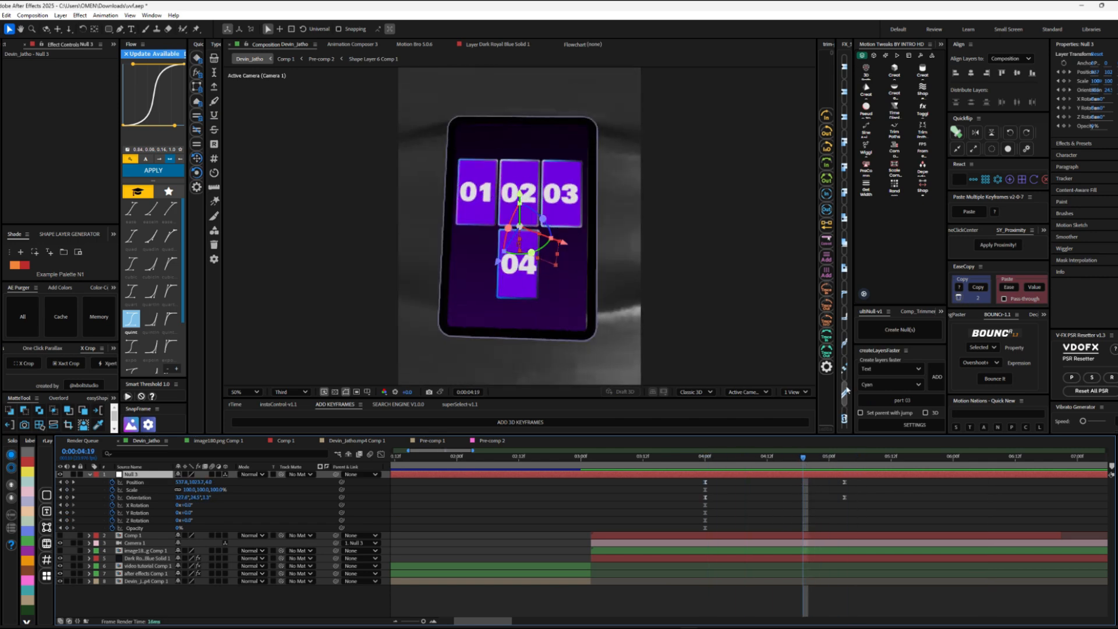
pyautogui.click(940, 45)
pyautogui.click(961, 53)
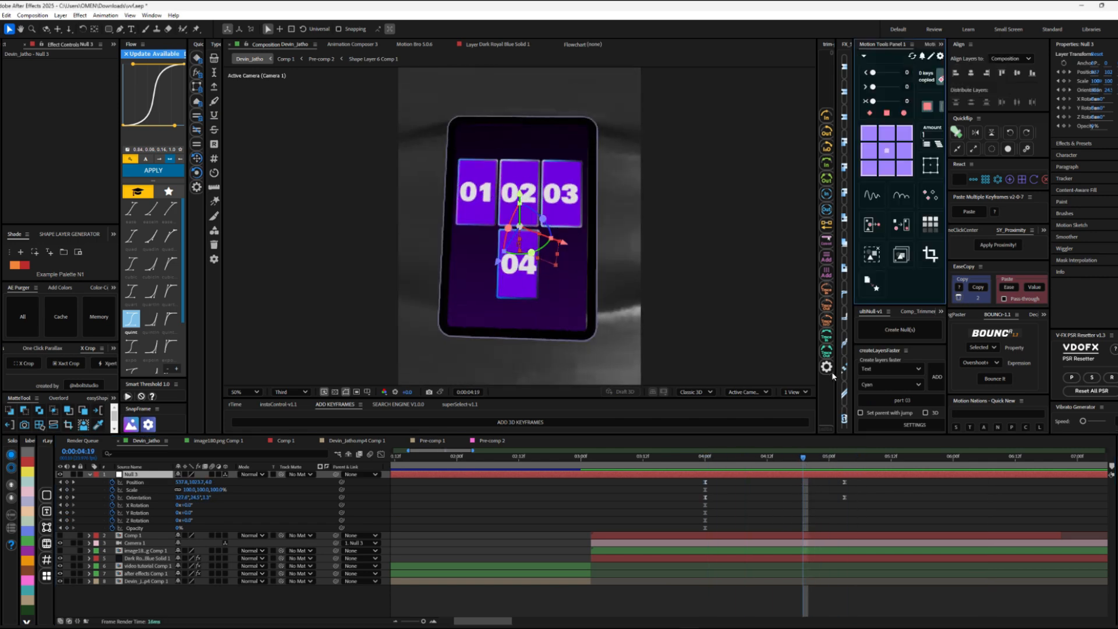
pyautogui.click(809, 485)
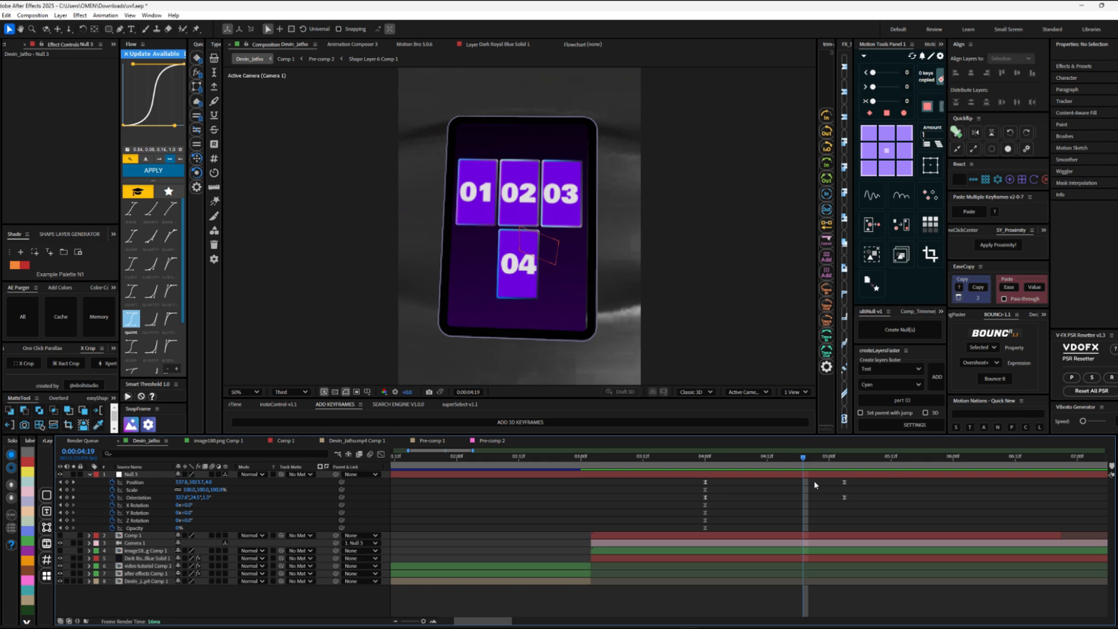
pyautogui.click(159, 475)
pyautogui.hotkey('ctrl', 'd')
pyautogui.press('u')
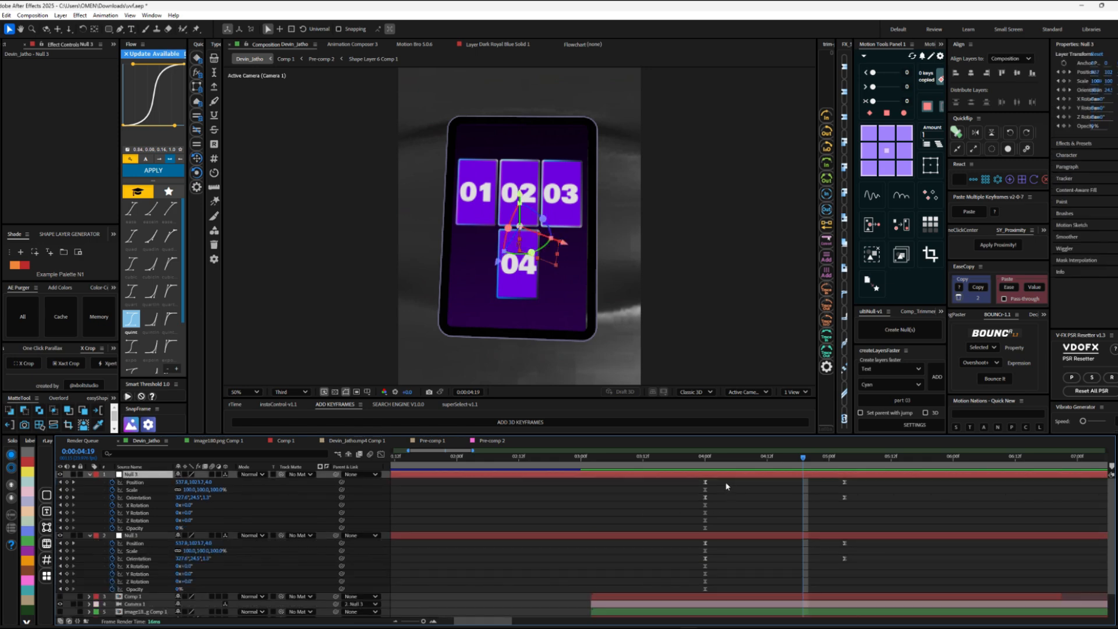
pyautogui.moveTo(723, 480); pyautogui.dragTo(671, 540)
pyautogui.moveTo(716, 481); pyautogui.dragTo(689, 523)
pyautogui.press('Delete')
pyautogui.press('Delete')
# Step: Parent the original null to the copy and keyframe the copy's position, scale and orientation at 0:00:04:19
pyautogui.moveTo(336, 535); pyautogui.dragTo(126, 475)
pyautogui.click(113, 490)
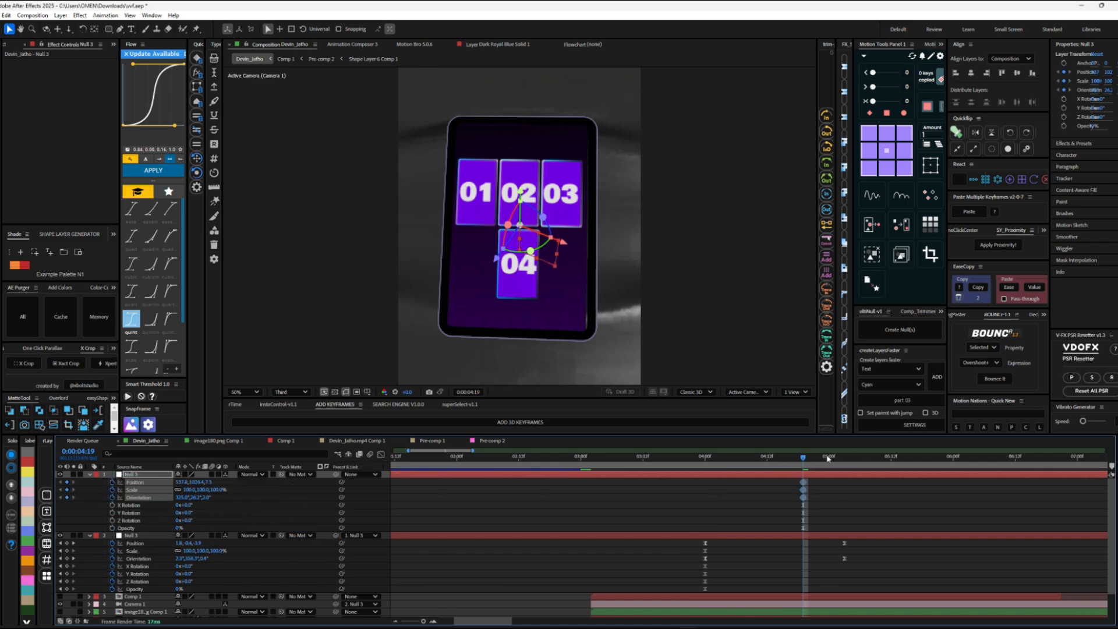
pyautogui.press('space')
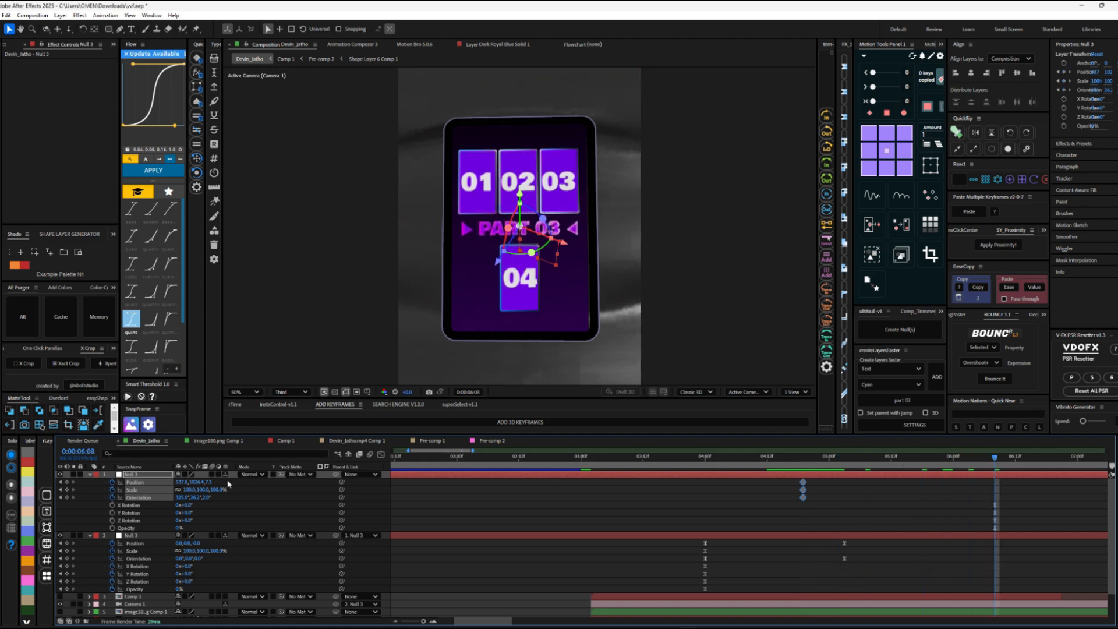
# Step: Delete the new null's scale and orientation keyframes and keyframe its Y position to about 1147 at 0:00:06:08
pyautogui.moveTo(209, 483); pyautogui.dragTo(259, 475)
pyautogui.hotkey('ctrl', 'z')
pyautogui.hotkey('ctrl', 'z')
pyautogui.press('Delete')
pyautogui.moveTo(788, 515); pyautogui.dragTo(1090, 469)
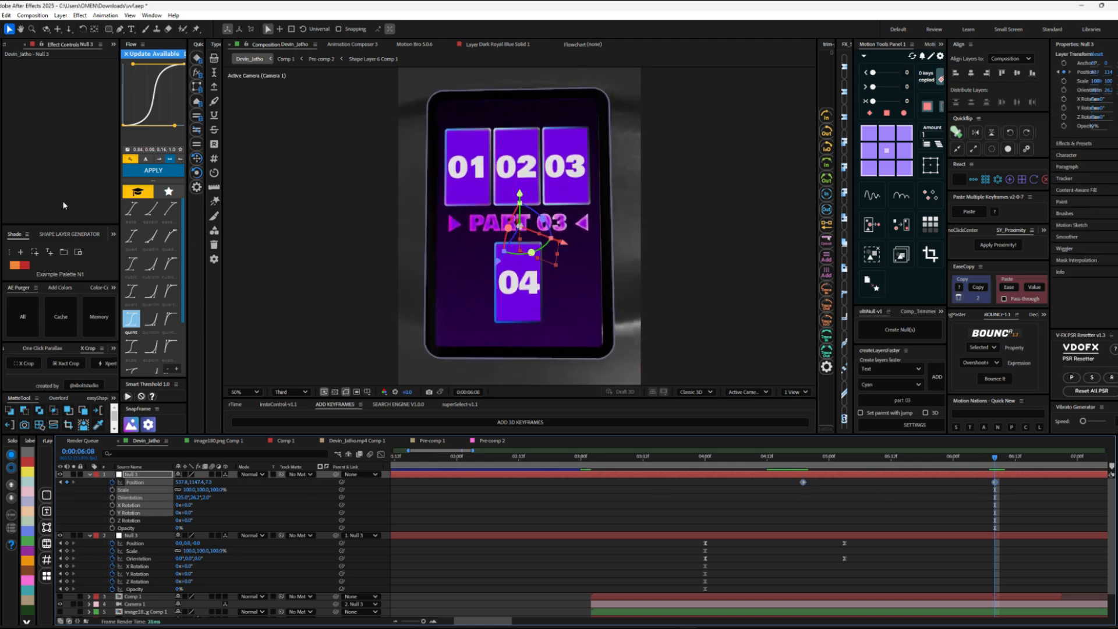
# Step: Apply the Flow easing curve to the new null's position keyframes, space them further apart, and preview the camera move
pyautogui.click(165, 173)
pyautogui.click(679, 457)
pyautogui.press('space')
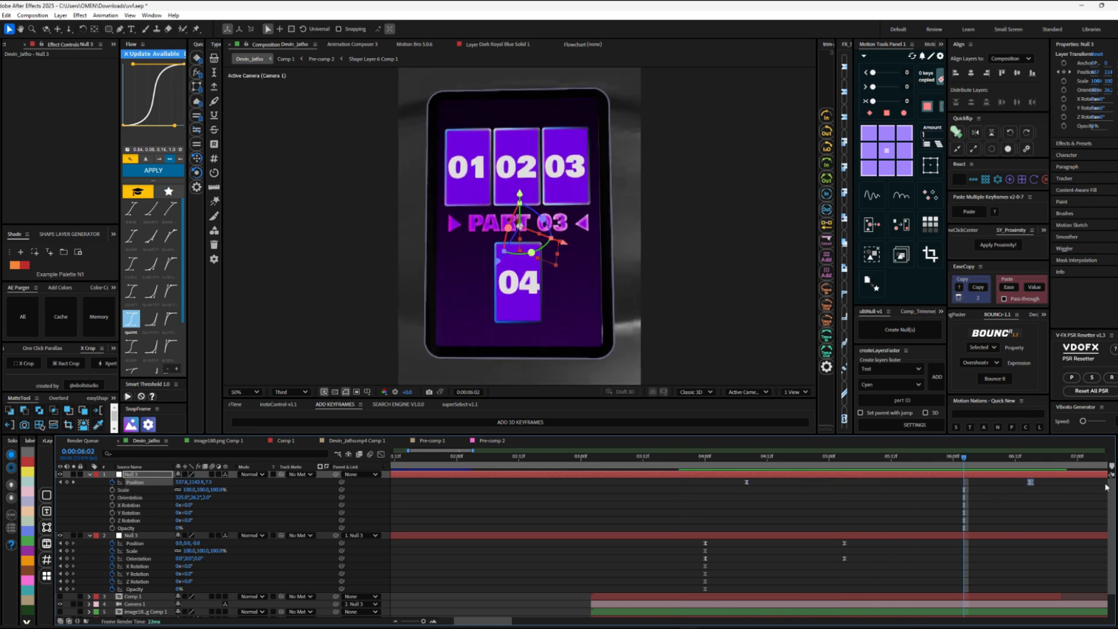
pyautogui.moveTo(1106, 488); pyautogui.dragTo(1084, 484)
pyautogui.moveTo(918, 458); pyautogui.dragTo(609, 455)
pyautogui.press('space')
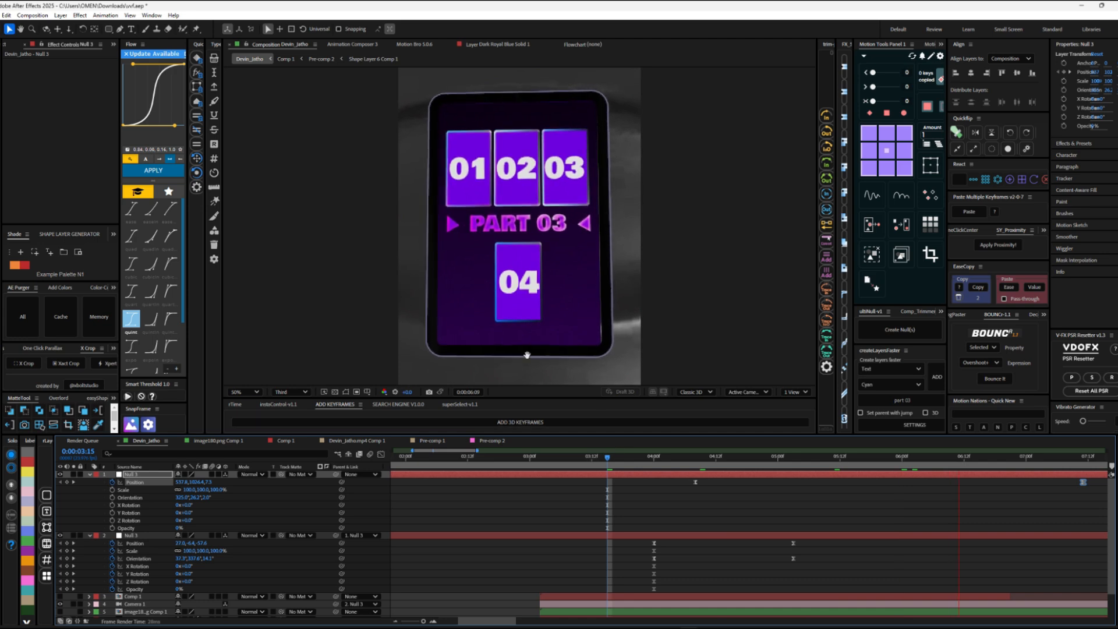
pyautogui.press('space')
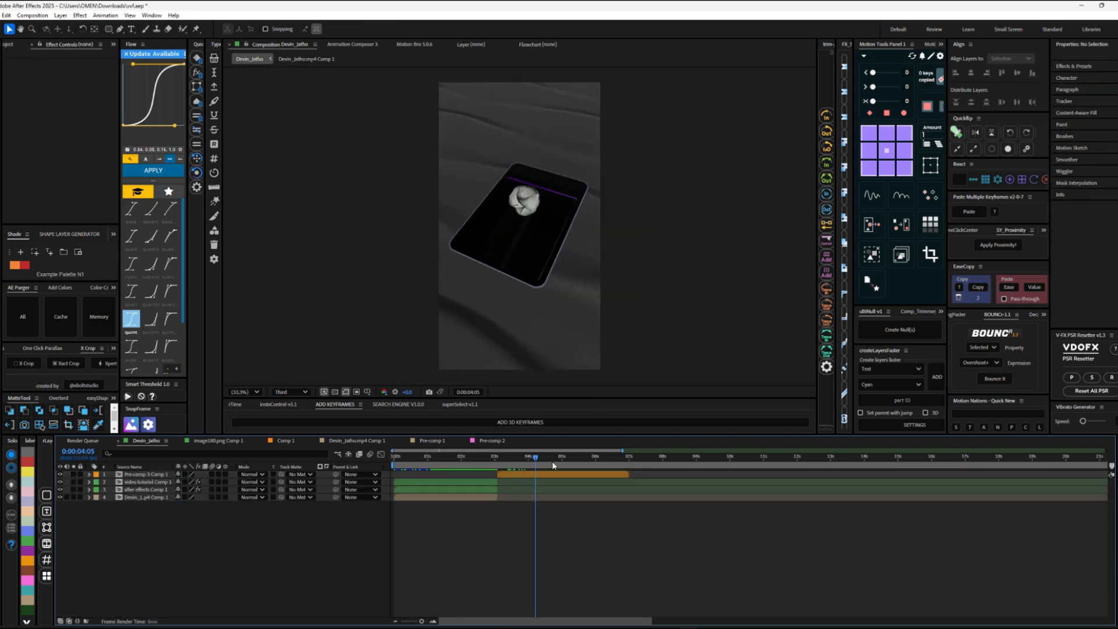
# Step: Add the S_GlowEdges effect to the Pre-comp 3 Comp 1 layer
pyautogui.moveTo(553, 461); pyautogui.dragTo(498, 464)
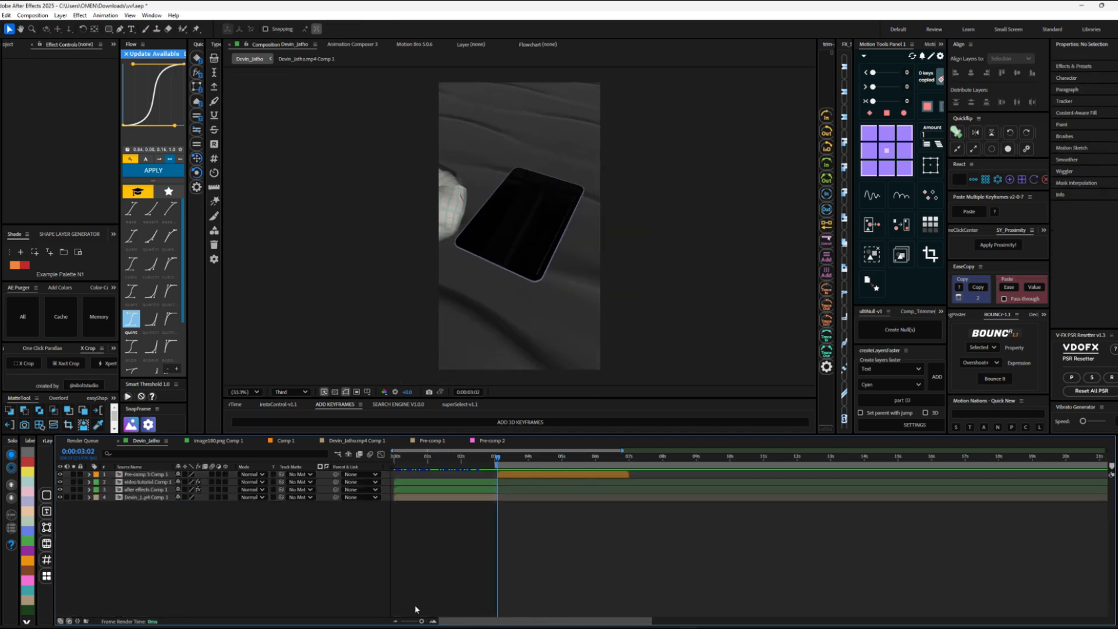
pyautogui.scroll(3, 640, 463)
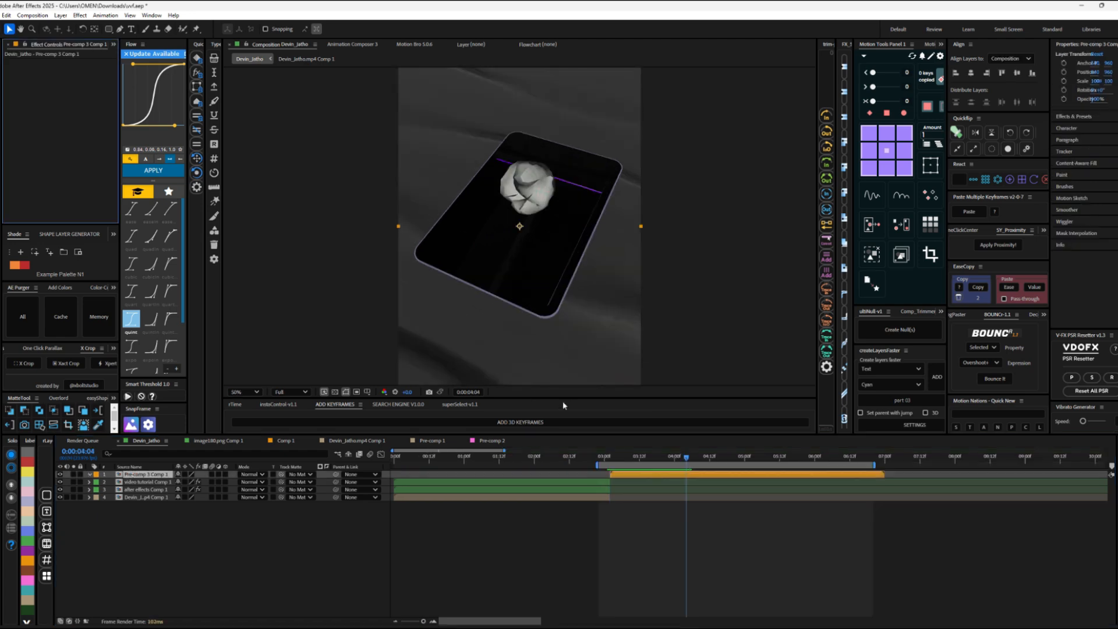
pyautogui.hotkey('ctrl', 'space')
pyautogui.write('ed')
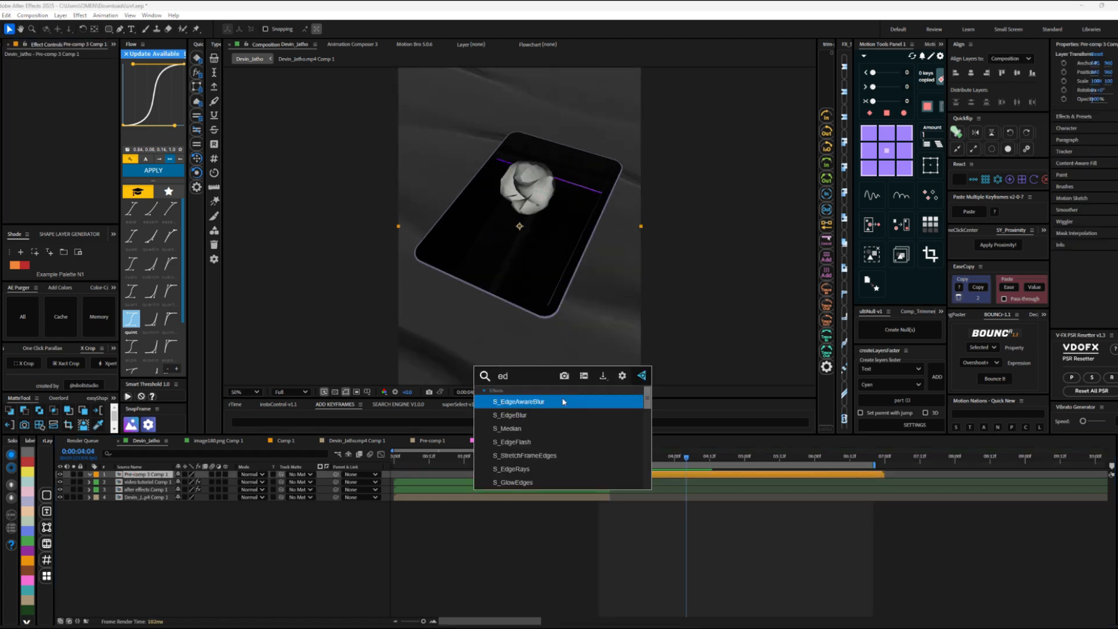
pyautogui.click(516, 482)
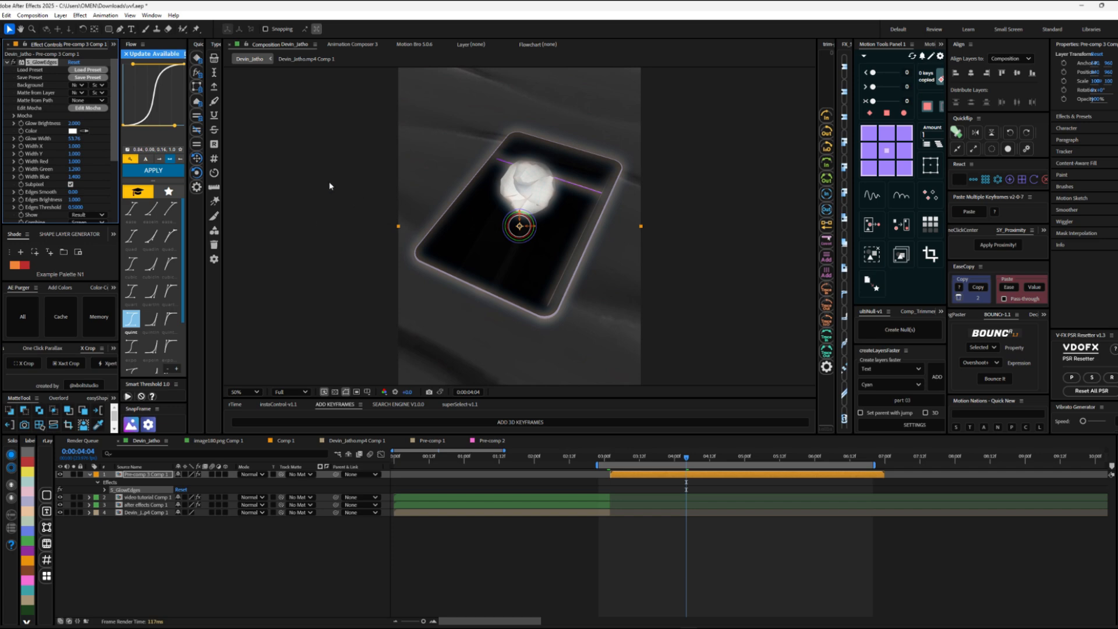
# Step: Set the S_GlowEdges color to purple, glow brightness to 0.530 and glow width to 1.00
pyautogui.click(72, 130)
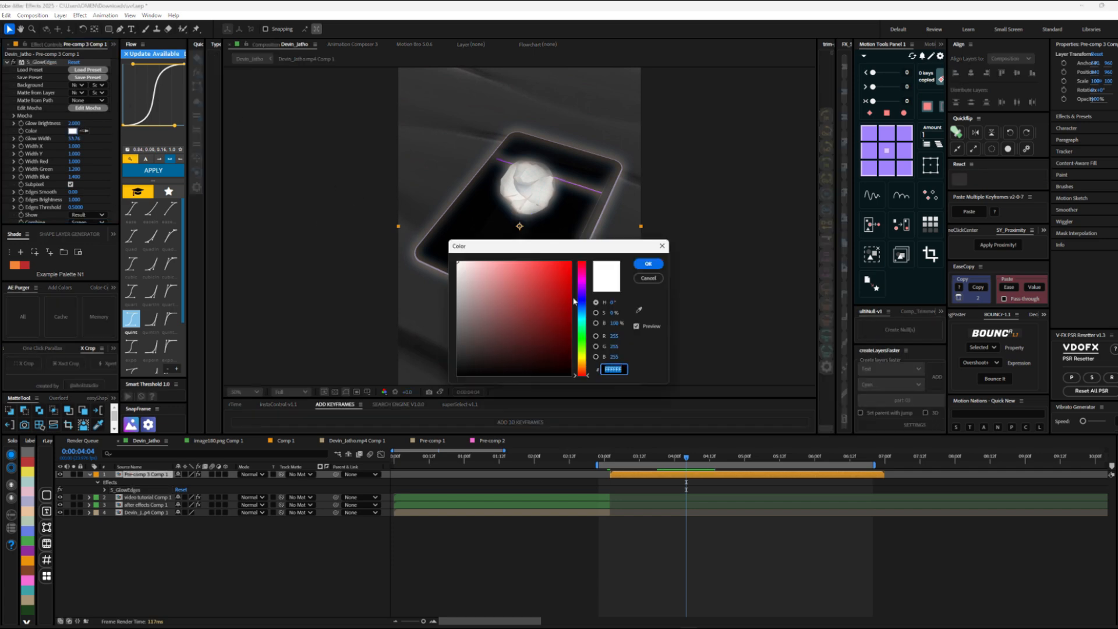
pyautogui.click(582, 288)
pyautogui.click(648, 263)
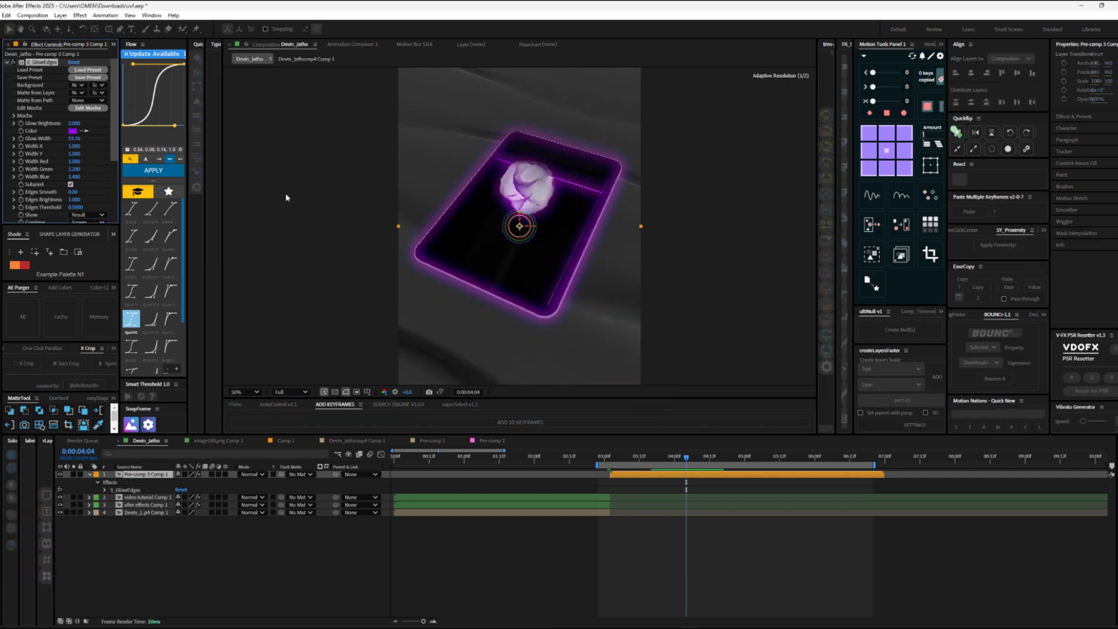
pyautogui.moveTo(74, 140); pyautogui.dragTo(20, 138)
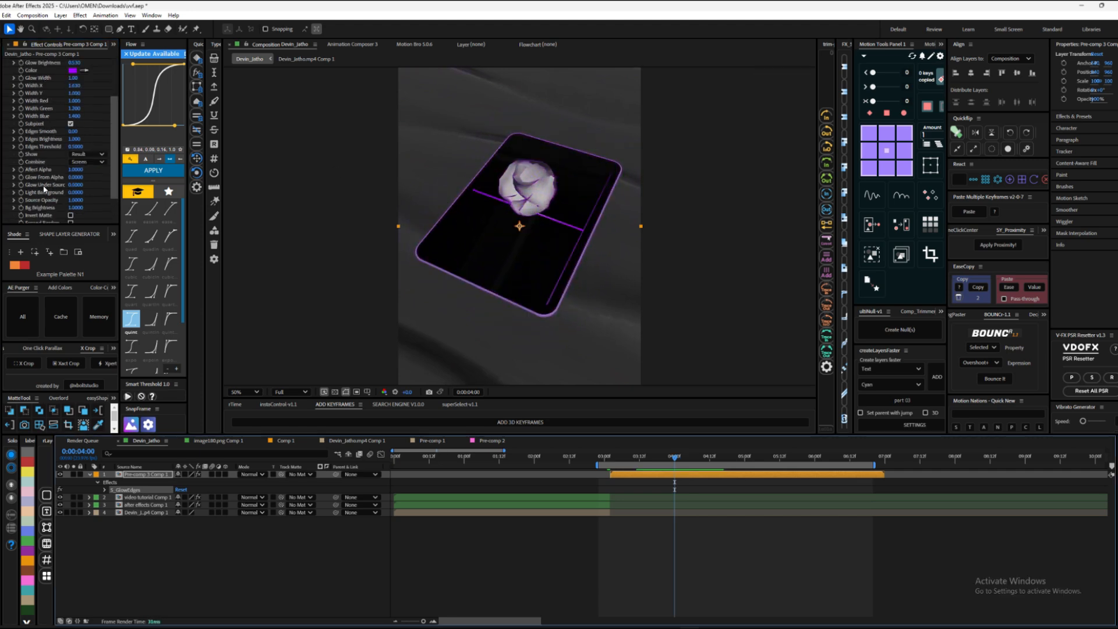
pyautogui.scroll(-1, 45, 187)
pyautogui.scroll(1, 45, 187)
pyautogui.click(6, 63)
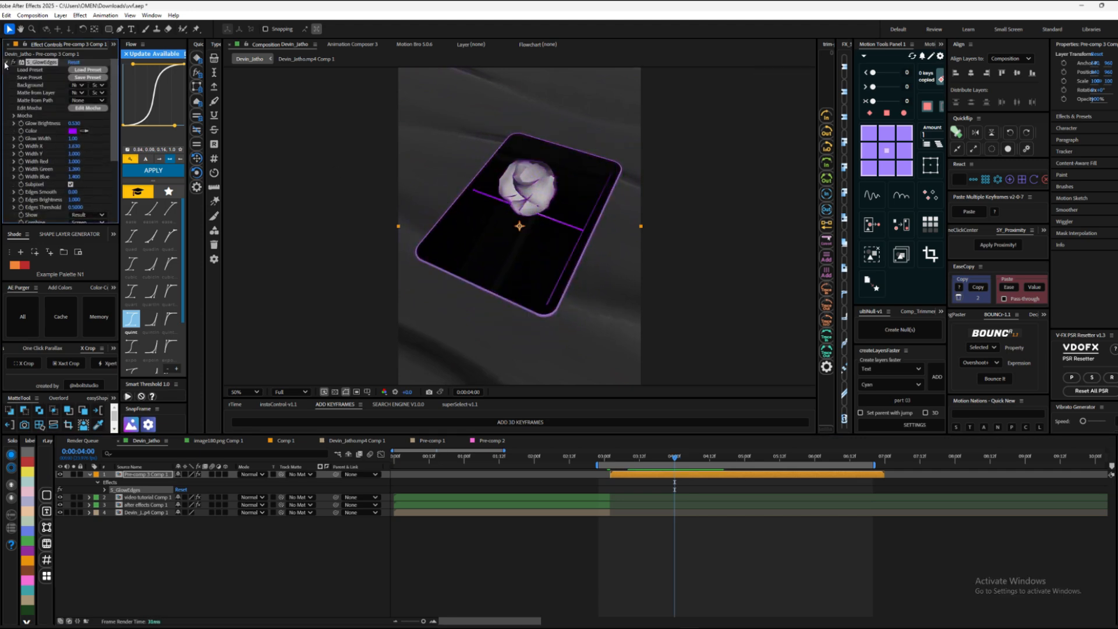
# Step: Add a Curves effect to Pre-comp 3 Comp 1 and shape the RGB curve into a slight S for more contrast
pyautogui.hotkey('ctrl', 'space')
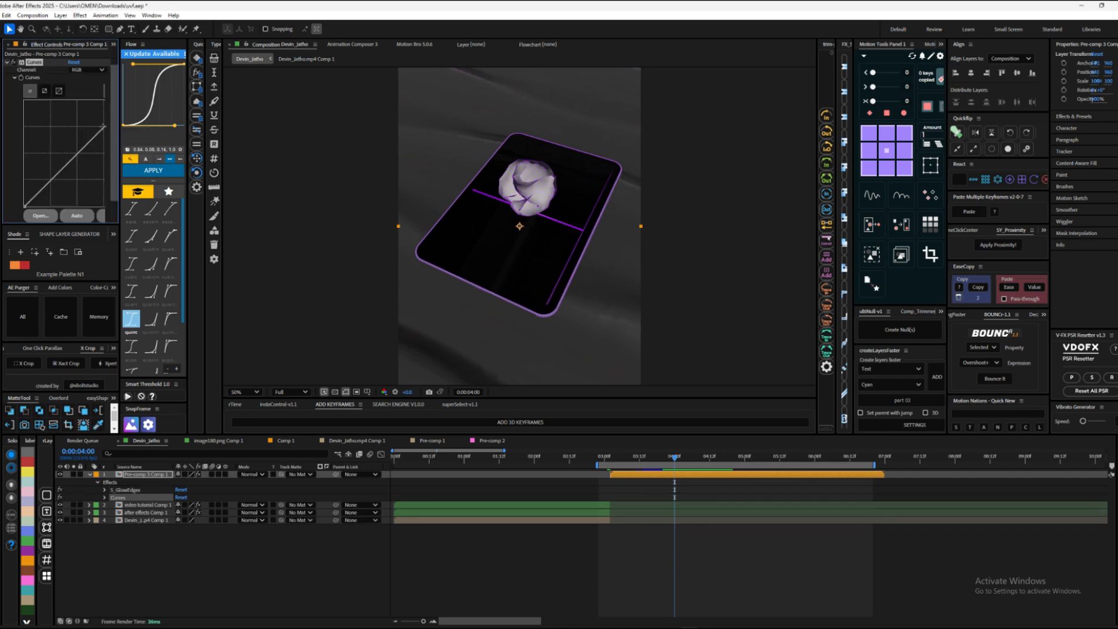
pyautogui.moveTo(77, 153); pyautogui.dragTo(71, 141)
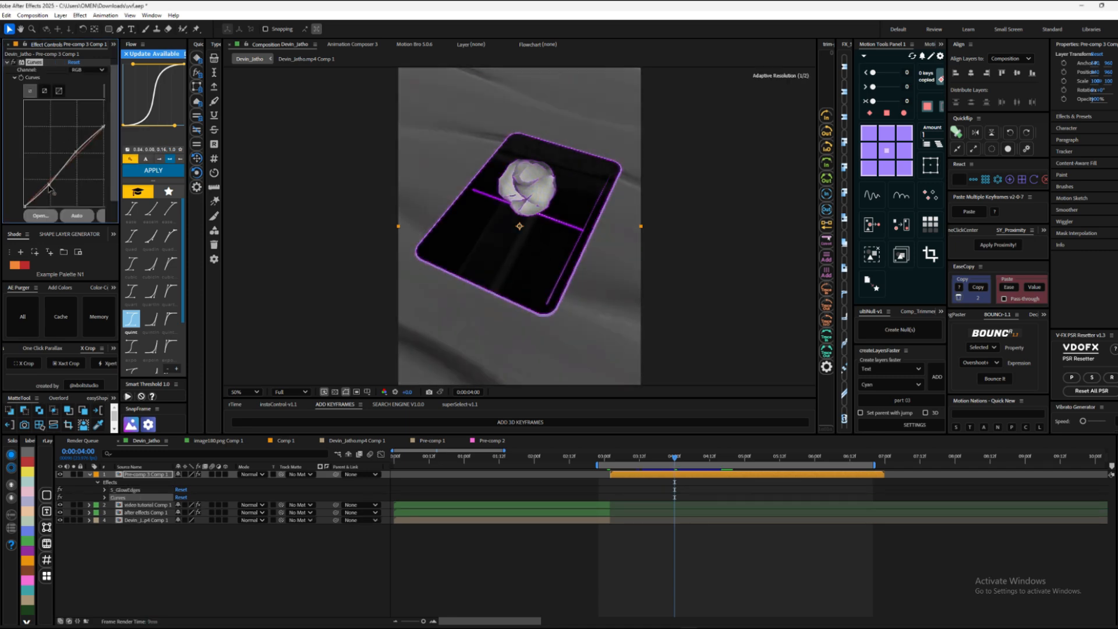
pyautogui.moveTo(50, 178); pyautogui.dragTo(53, 187)
pyautogui.moveTo(74, 150); pyautogui.dragTo(72, 144)
pyautogui.press('space')
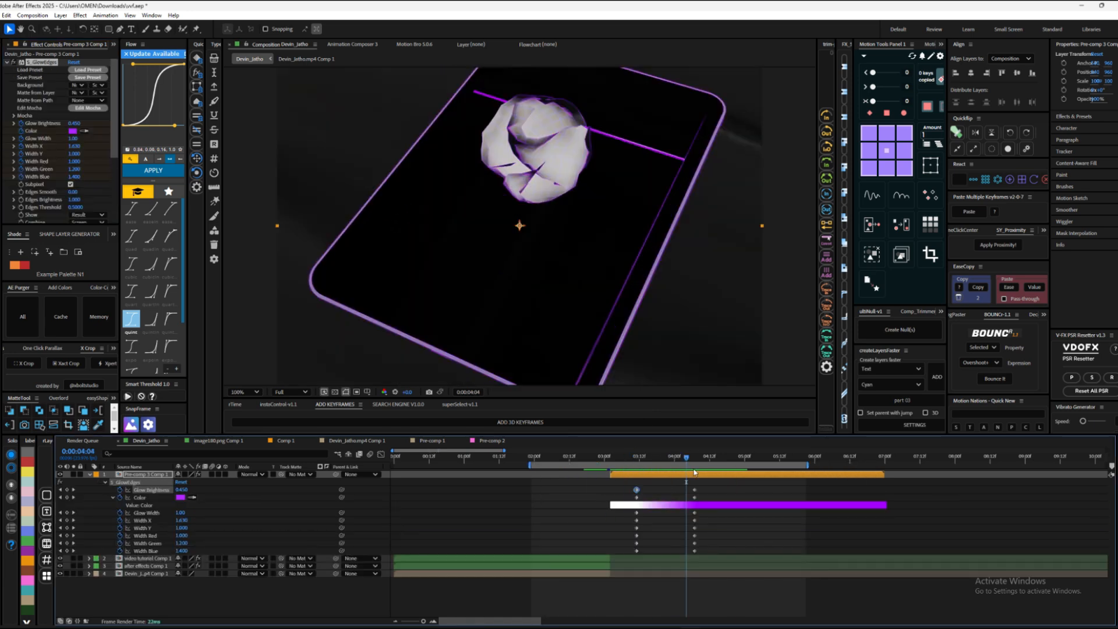
# Step: Raise S_GlowEdges' Width Y, Red, Green and Blue to about 2 at 0:00:04:07, and check the glow at 0:00:05:00
pyautogui.moveTo(694, 460); pyautogui.dragTo(636, 457)
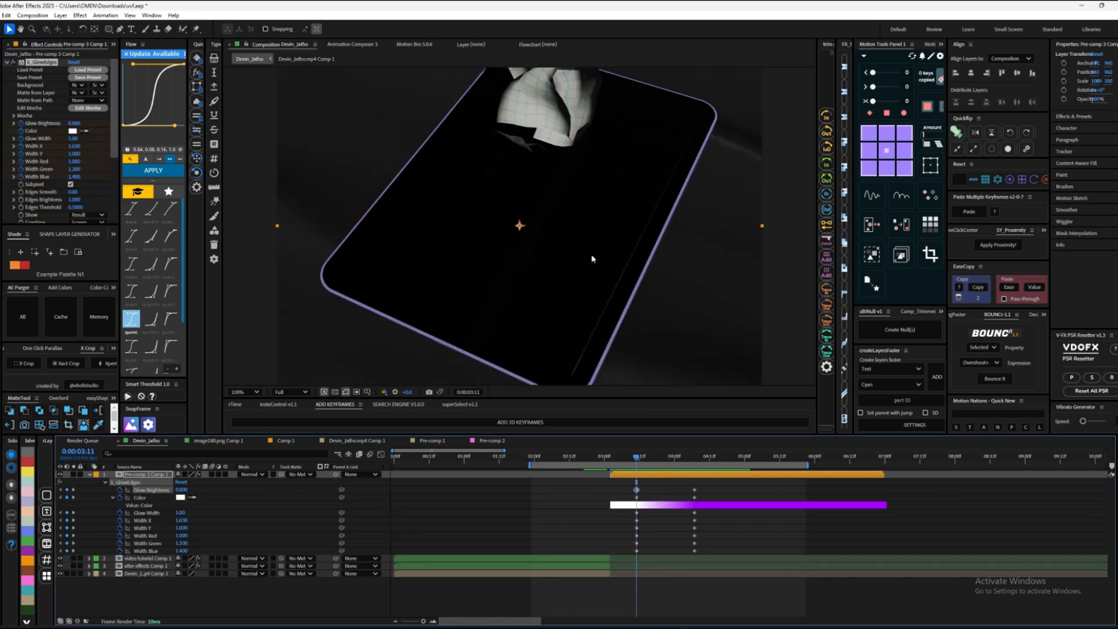
pyautogui.press('k')
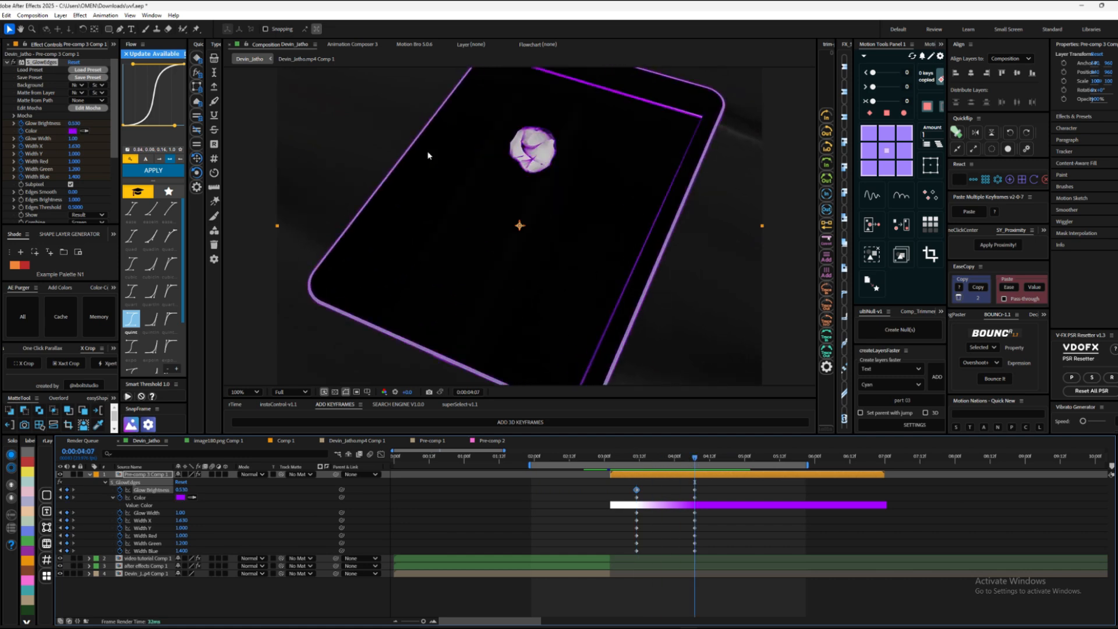
pyautogui.moveTo(708, 465); pyautogui.dragTo(683, 458)
pyautogui.click(694, 460)
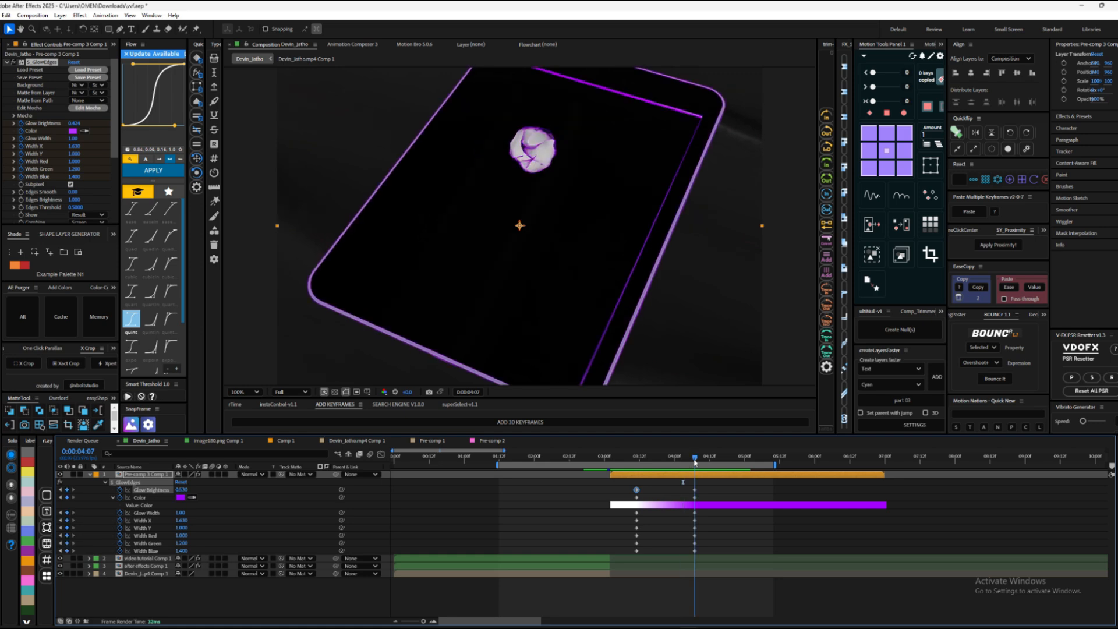
pyautogui.scroll(-3, 79, 222)
pyautogui.moveTo(73, 136); pyautogui.dragTo(78, 111)
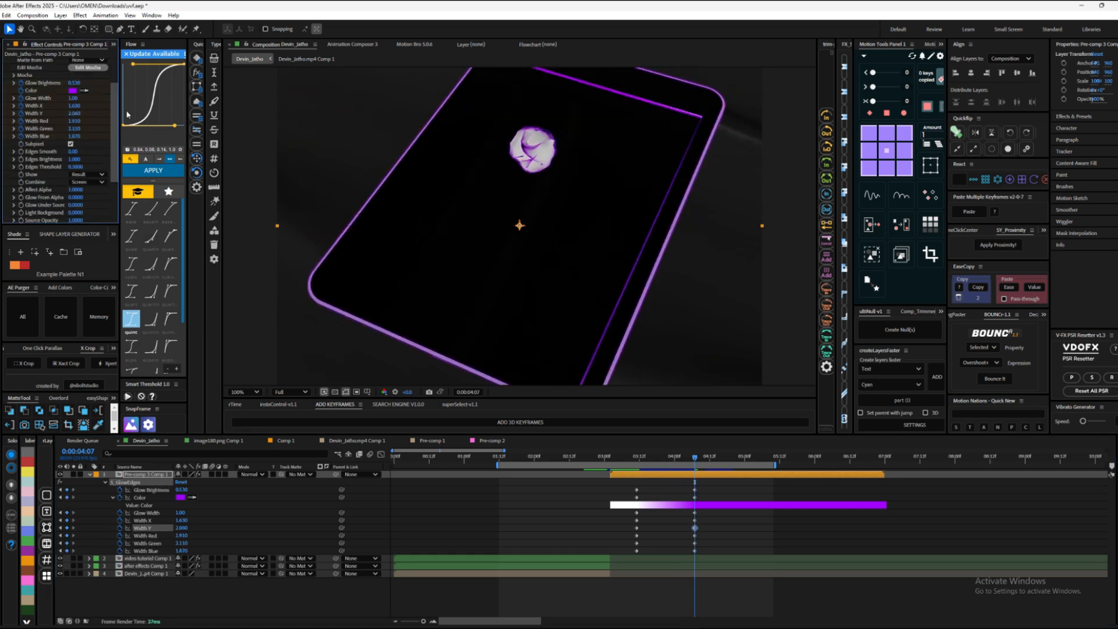
pyautogui.scroll(-1, 495, 279)
pyautogui.click(744, 457)
pyautogui.press('/')
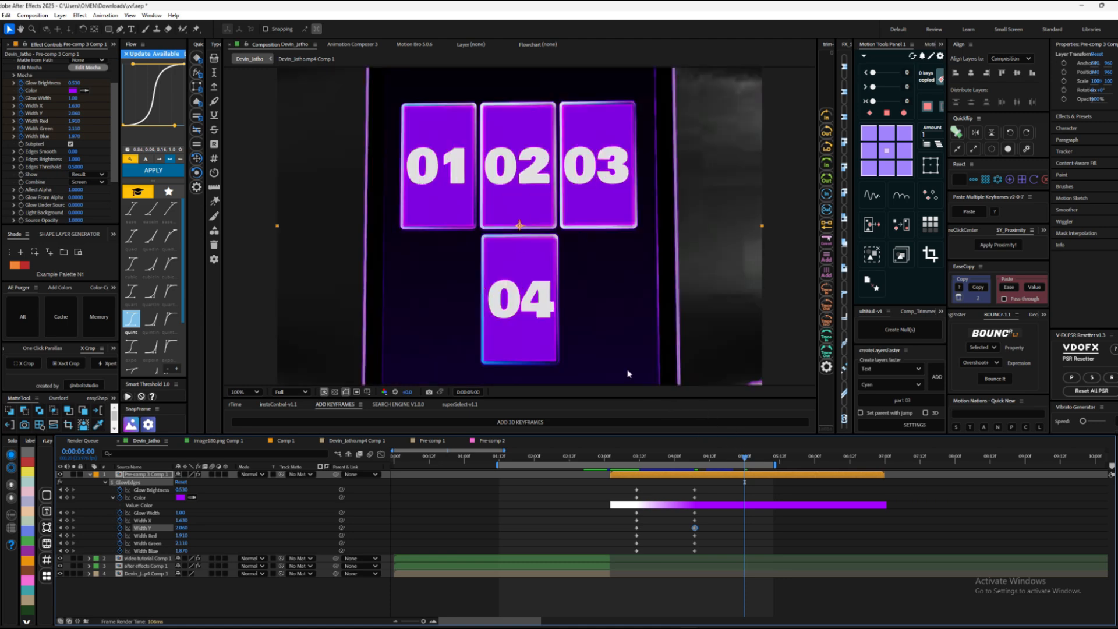
# Step: Easy-ease the S_GlowEdges keyframes on Pre-comp 3 Comp 1 and play back the glow from about 0:00:03:10
pyautogui.scroll(-1, 627, 373)
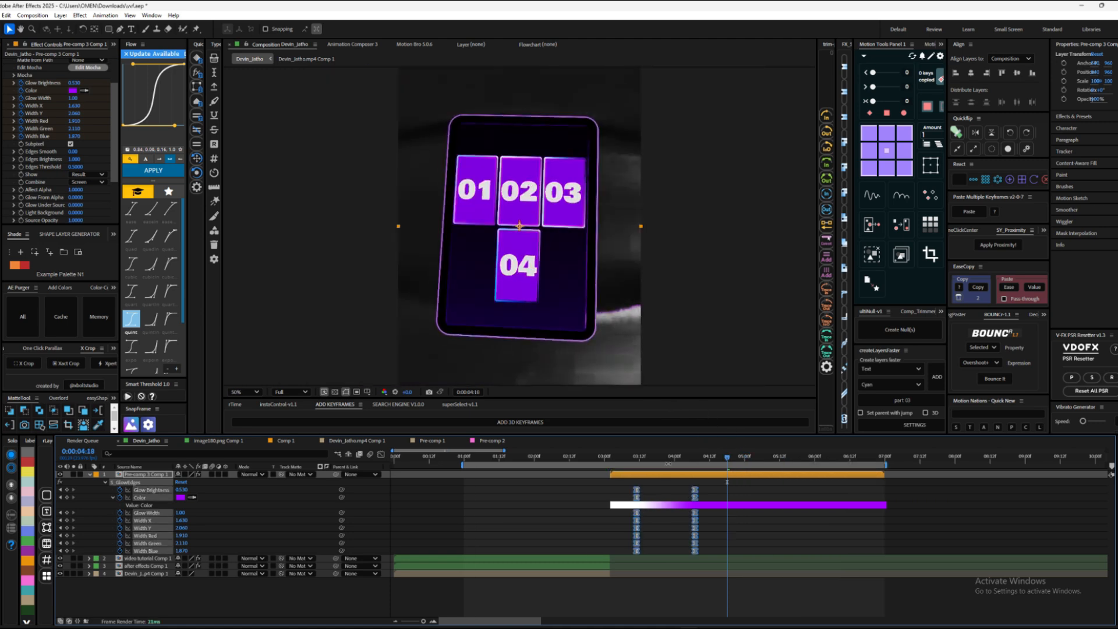
pyautogui.moveTo(727, 457); pyautogui.dragTo(634, 457)
pyautogui.press('space')
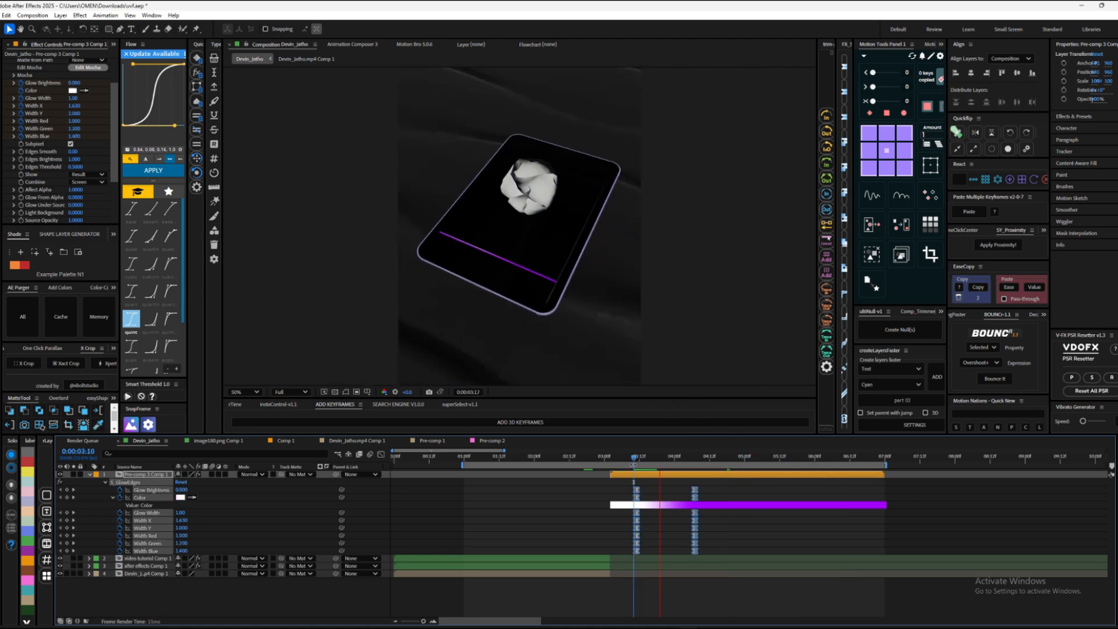
pyautogui.press('space')
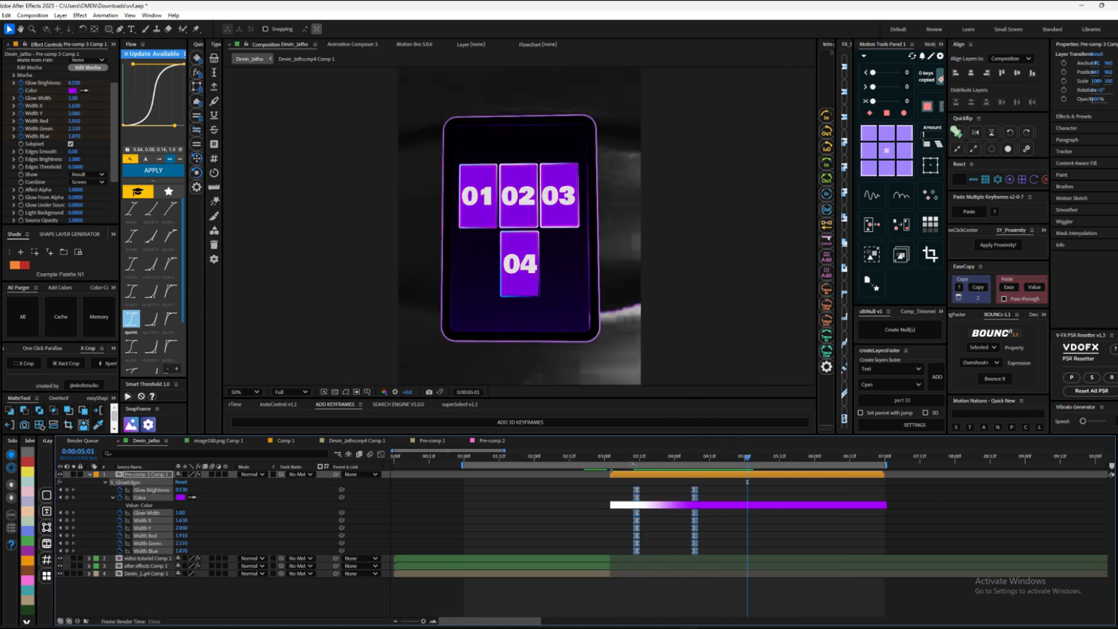
pyautogui.click(707, 488)
pyautogui.click(701, 474)
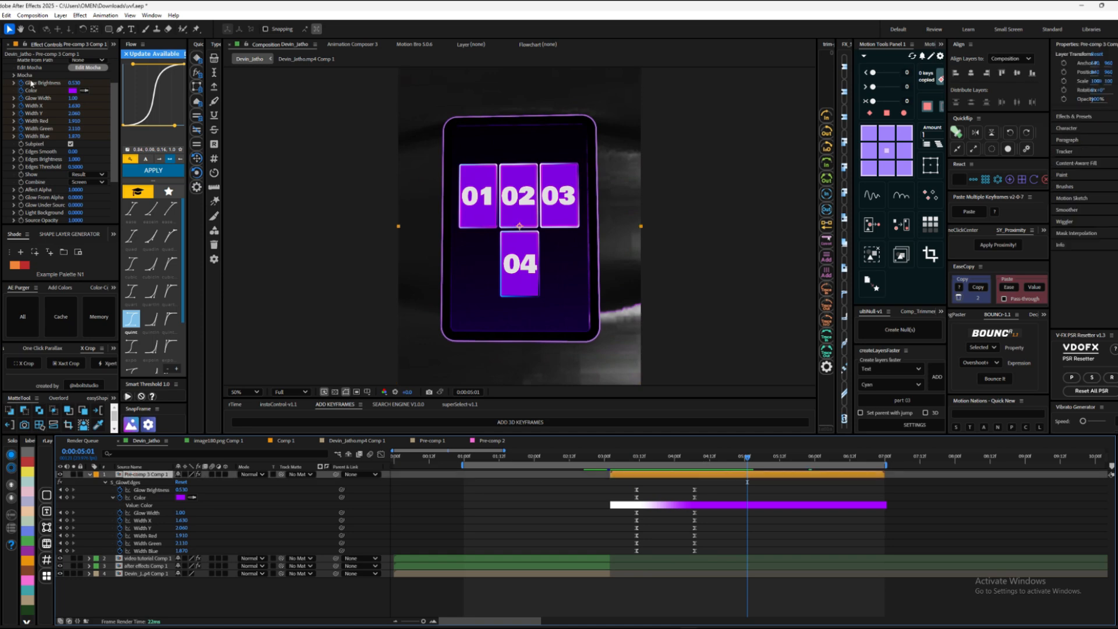
# Step: Add the S_Rays effect to Pre-comp 3 Comp 1 and set Rays Length to 0.990
pyautogui.scroll(2, 30, 82)
pyautogui.doubleClick(32, 64)
pyautogui.hotkey('ctrl', 'space')
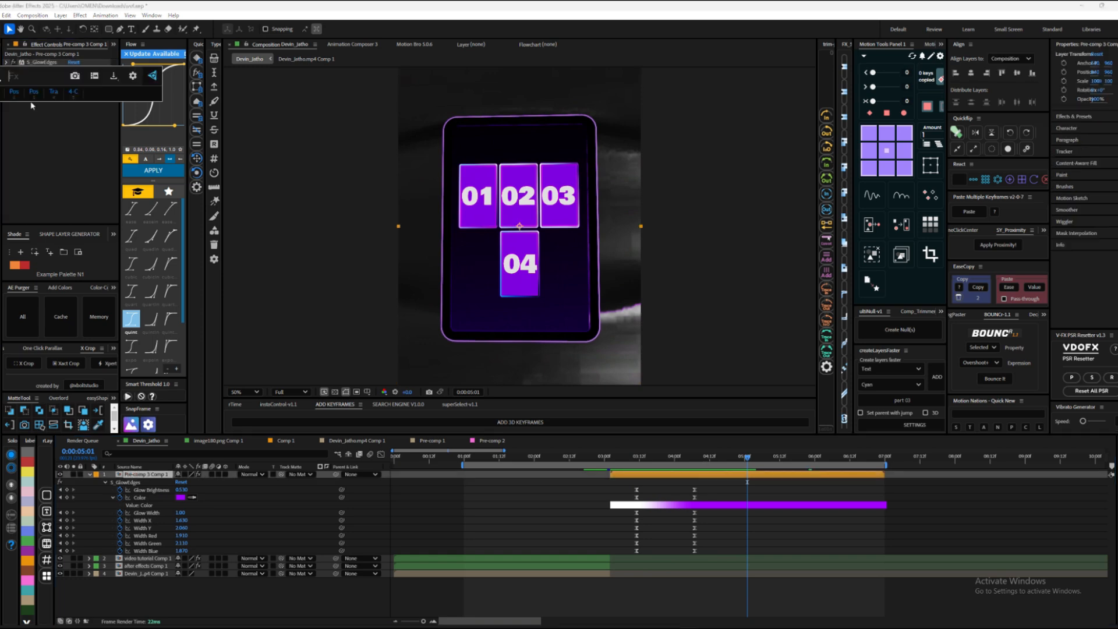
pyautogui.write('rays')
pyautogui.click(43, 144)
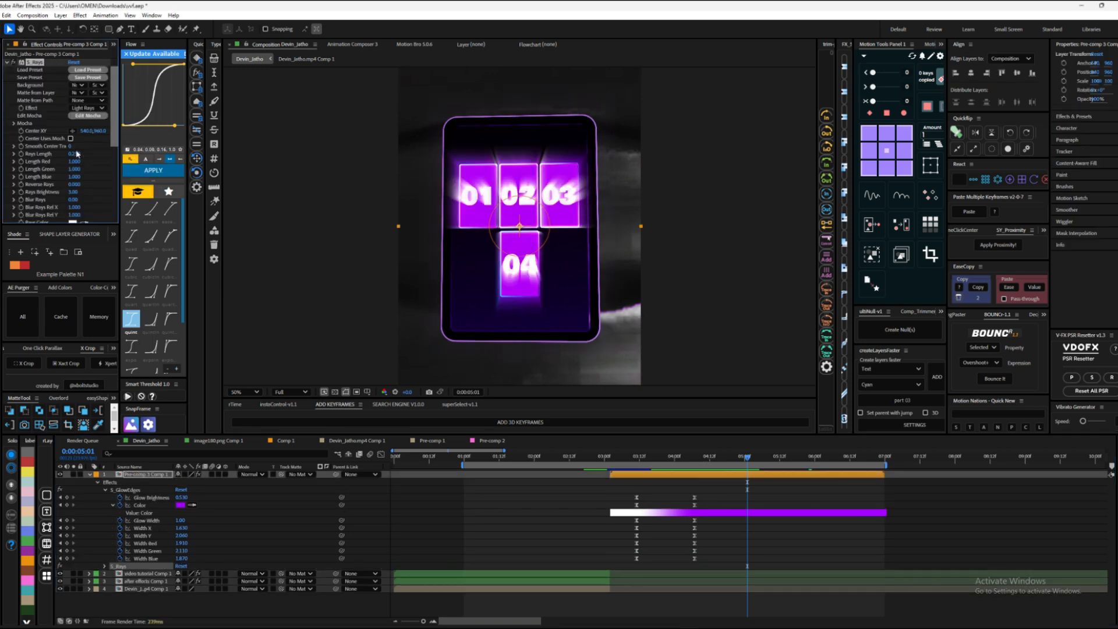
pyautogui.moveTo(76, 152); pyautogui.dragTo(109, 153)
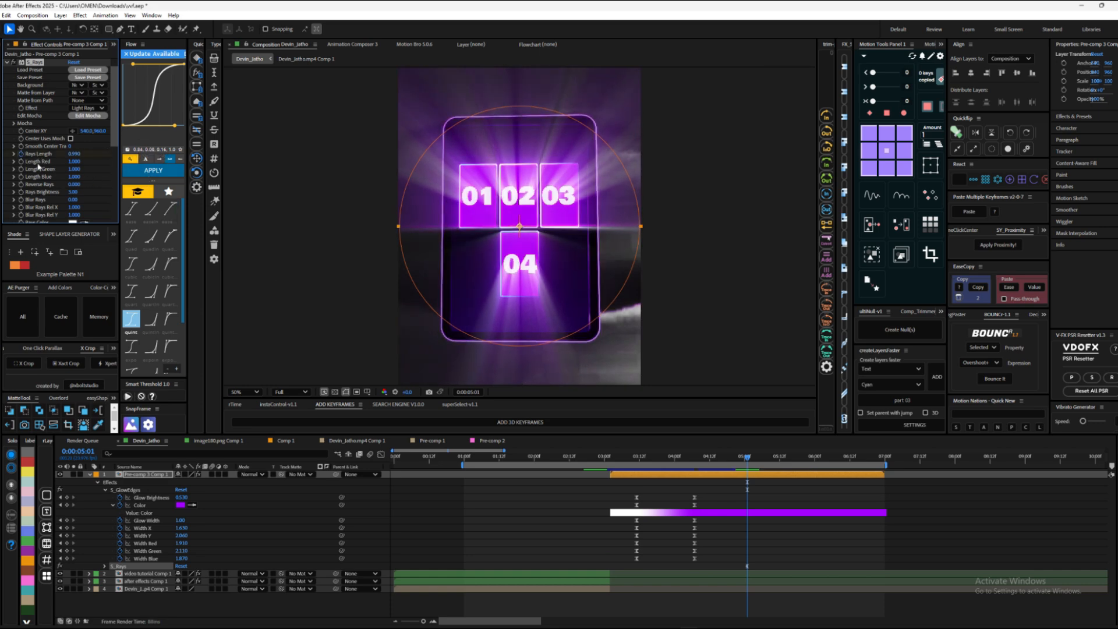
# Step: Keyframe Rays Length from 0 at 0:00:05:01 to 0.990 at 0:00:05:21, ease both keyframes and preview the rays
pyautogui.press('u')
pyautogui.press('u')
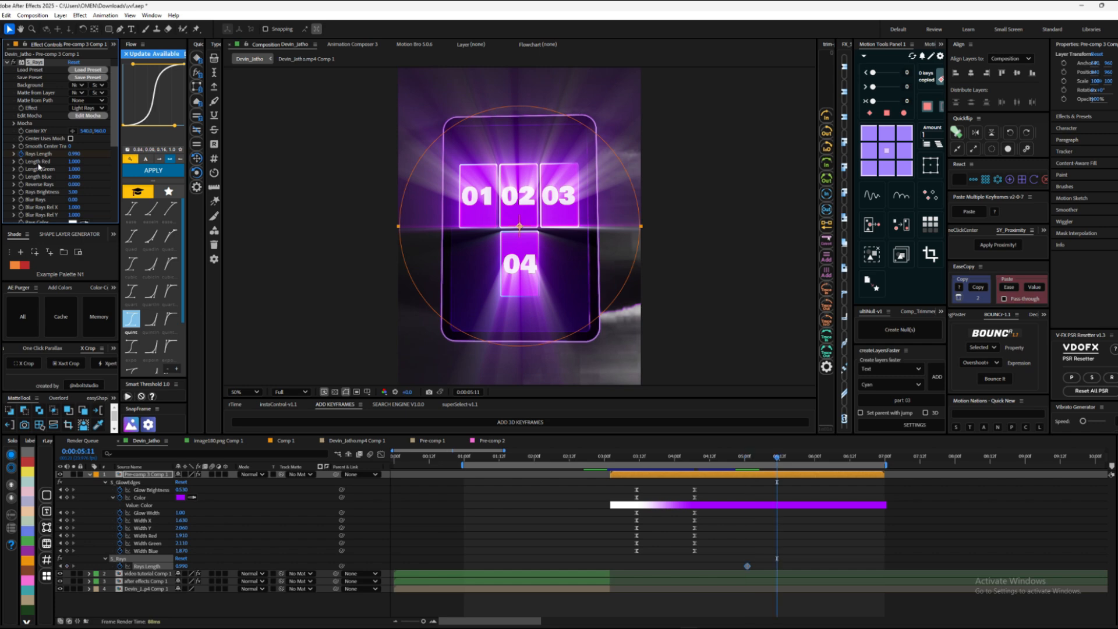
pyautogui.click(67, 566)
pyautogui.click(60, 566)
pyautogui.click(182, 565)
pyautogui.write('0')
pyautogui.press('Return')
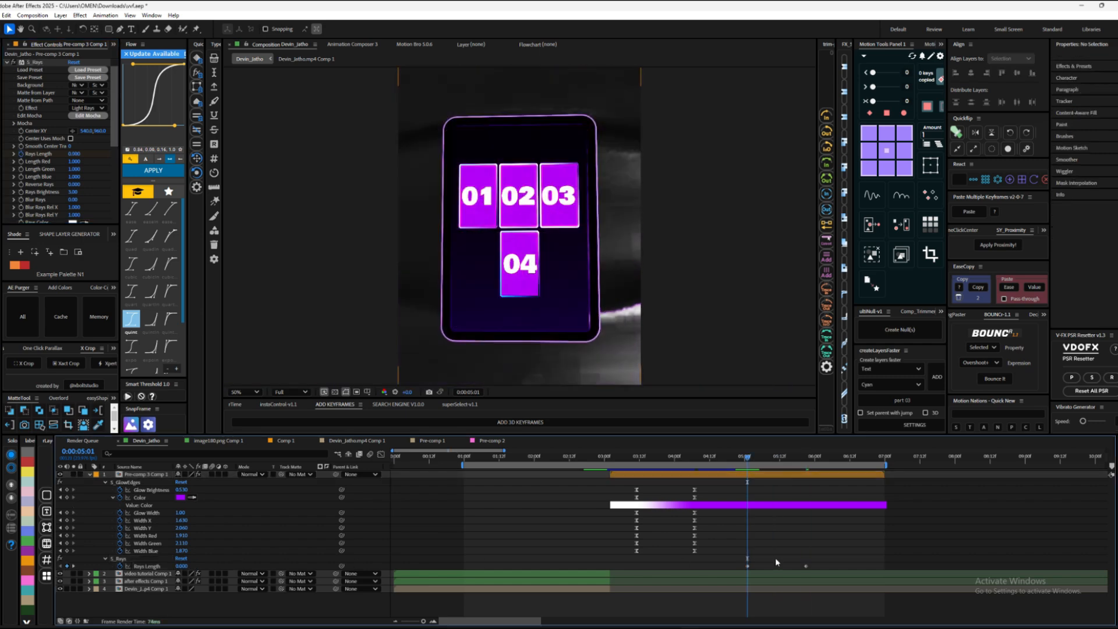
pyautogui.keyDown('shift'); pyautogui.click(747, 566); pyautogui.keyUp('shift')
pyautogui.press('F9')
pyautogui.press('space')
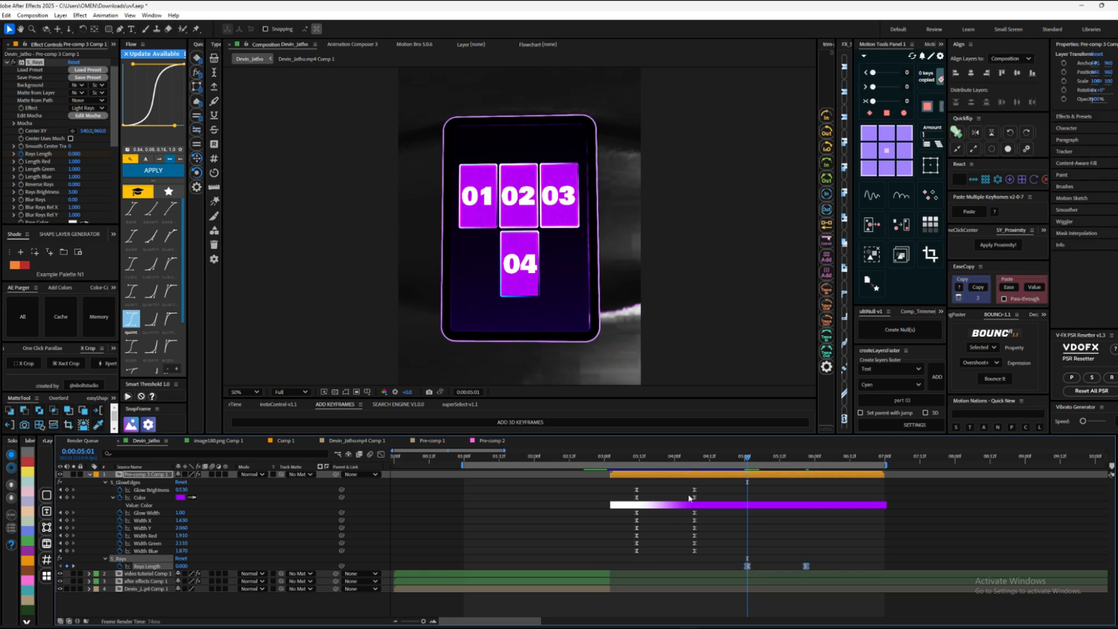
# Step: Set the preview resolution to Quarter and shift both Rays Length keyframes earlier, ending at about 0:00:05:00
pyautogui.click(289, 392)
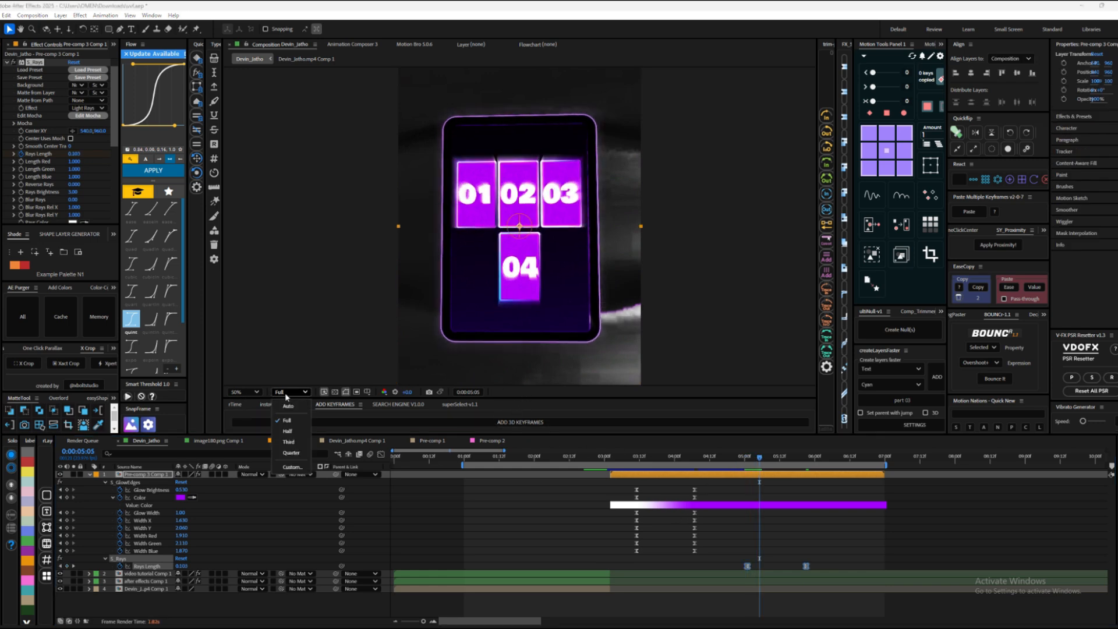
pyautogui.click(291, 453)
pyautogui.moveTo(759, 457); pyautogui.dragTo(702, 462)
pyautogui.press('space')
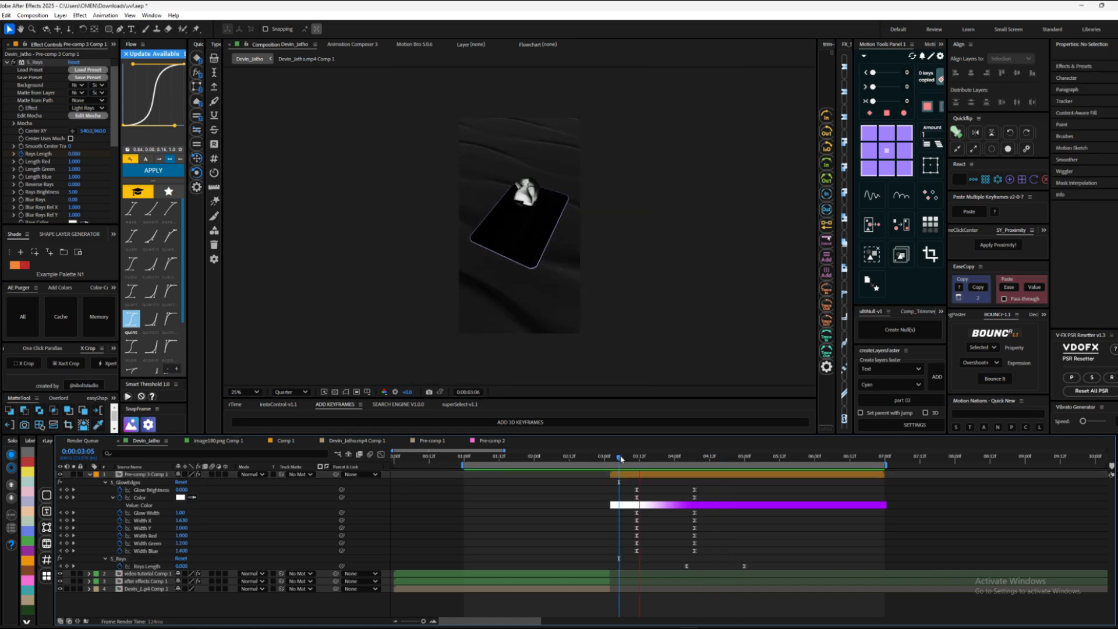
# Step: Save the project and start the work area where the Pre-comp 3 Comp 1 layer begins
pyautogui.hotkey('ctrl', 's')
pyautogui.moveTo(620, 459); pyautogui.dragTo(610, 459)
pyautogui.press('b')
# Step: Create an adjustment layer above Pre-comp 3 Comp 1 and trim it to a short span starting at 0:00:03:12
pyautogui.moveTo(610, 460); pyautogui.dragTo(639, 459)
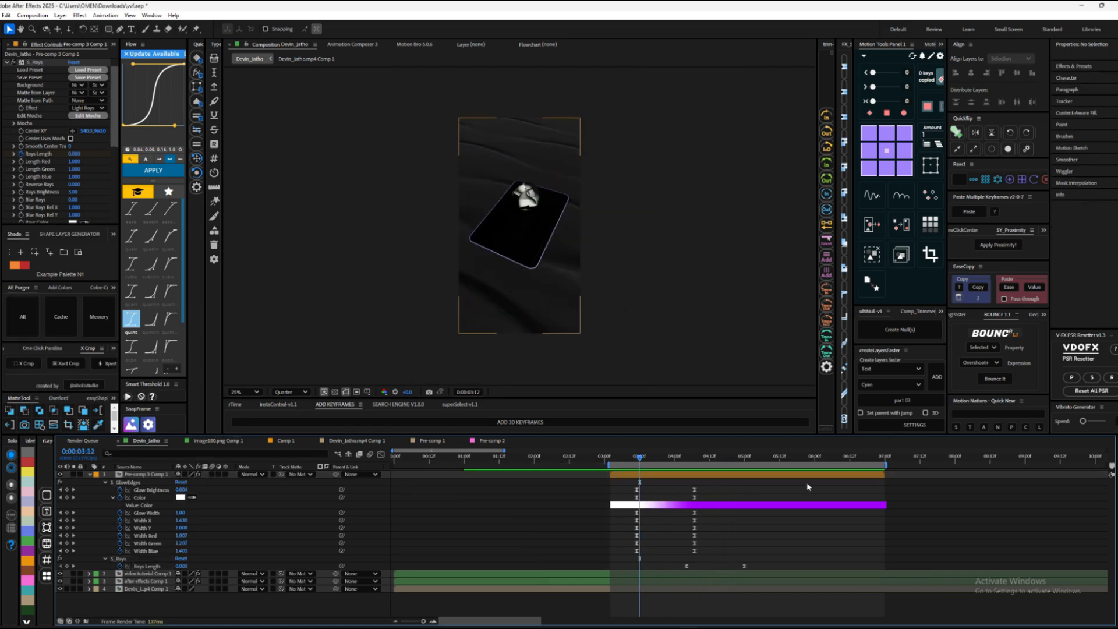
pyautogui.click(983, 429)
pyautogui.hotkey('ctrl', 'z')
pyautogui.click(984, 428)
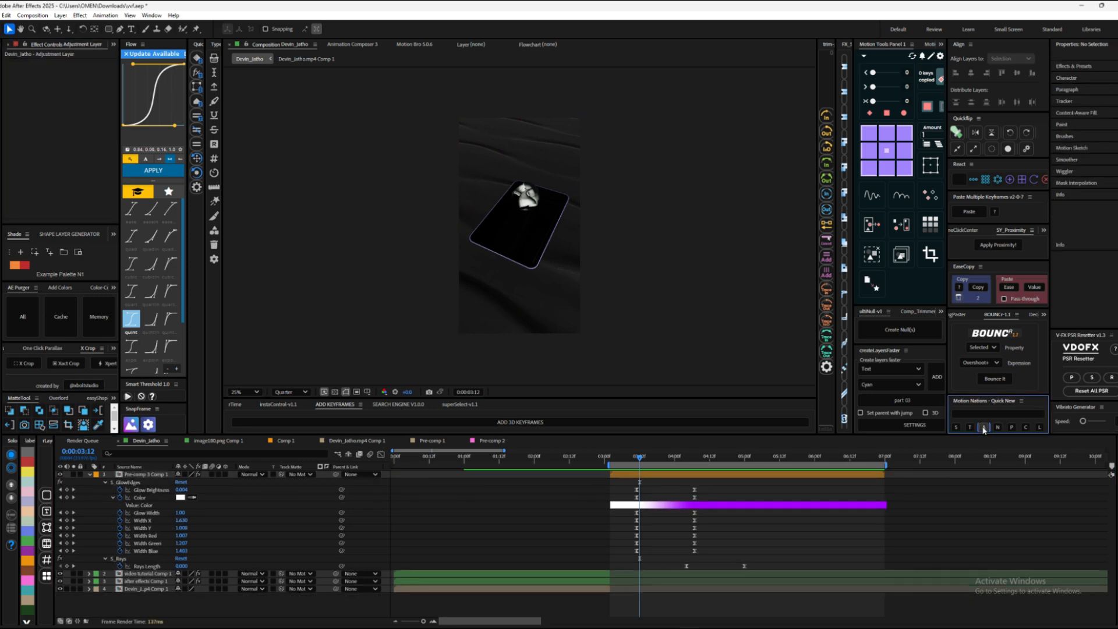
pyautogui.hotkey('alt', '[')
pyautogui.moveTo(654, 457); pyautogui.dragTo(640, 464)
pyautogui.hotkey('alt', ']')
pyautogui.click(648, 458)
# Step: Add the S_Shake effect to the adjustment layer, lower its Amplitude and set its Frequency to 6.50
pyautogui.hotkey('ctrl', 'space')
pyautogui.write('shake')
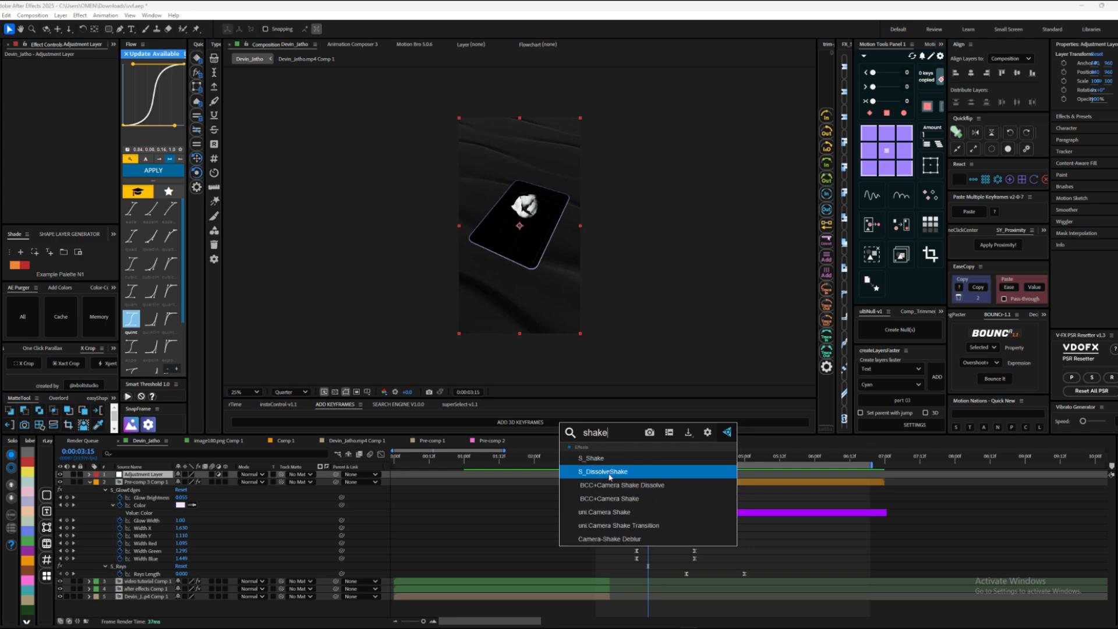
pyautogui.click(609, 461)
pyautogui.press('.')
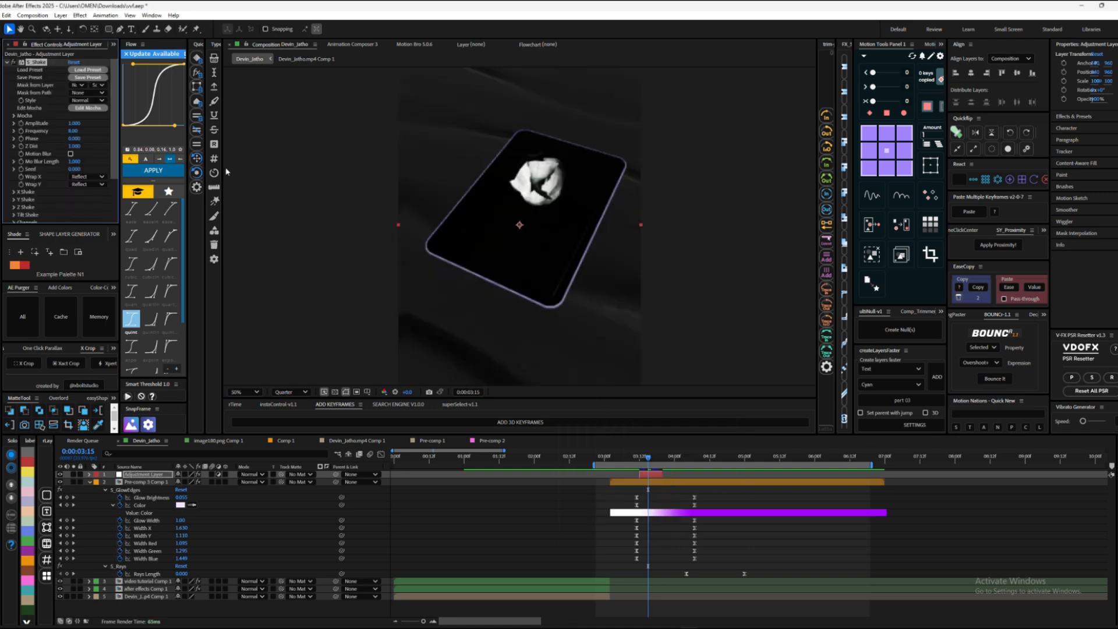
pyautogui.moveTo(70, 125); pyautogui.dragTo(74, 131)
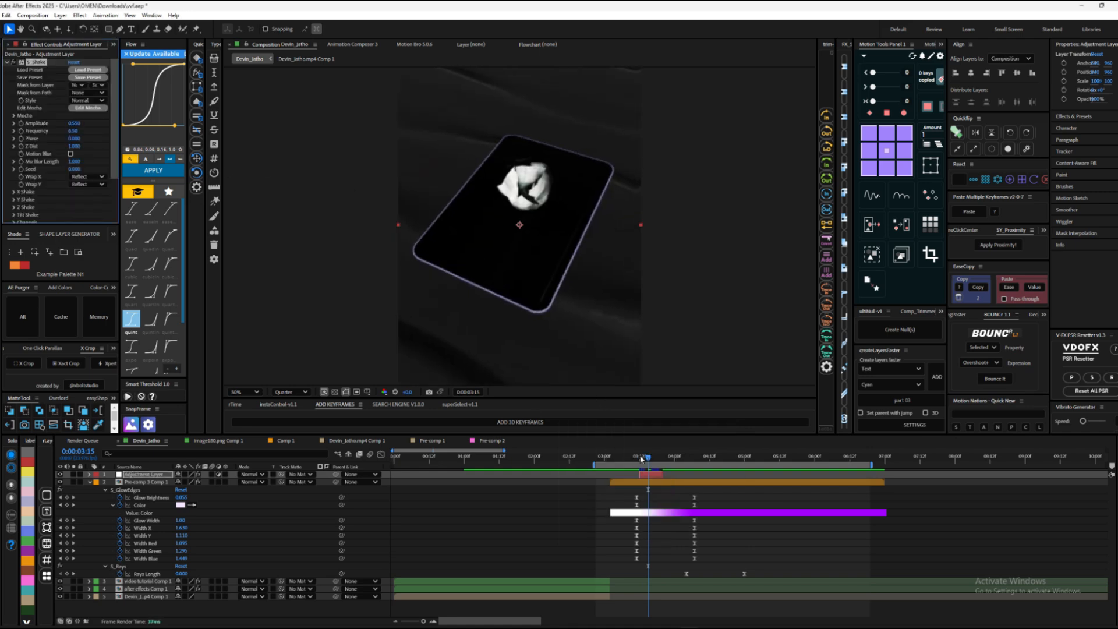
# Step: Trim the adjustment layer's end earlier, raise S_Shake's Frequency to 12.00 and preview the shake
pyautogui.moveTo(647, 458)
pyautogui.mouseDown()
pyautogui.moveTo(621, 460)
pyautogui.moveTo(678, 463)
pyautogui.moveTo(627, 465)
pyautogui.mouseUp()
pyautogui.moveTo(626, 459); pyautogui.dragTo(645, 459)
pyautogui.hotkey('alt', ']')
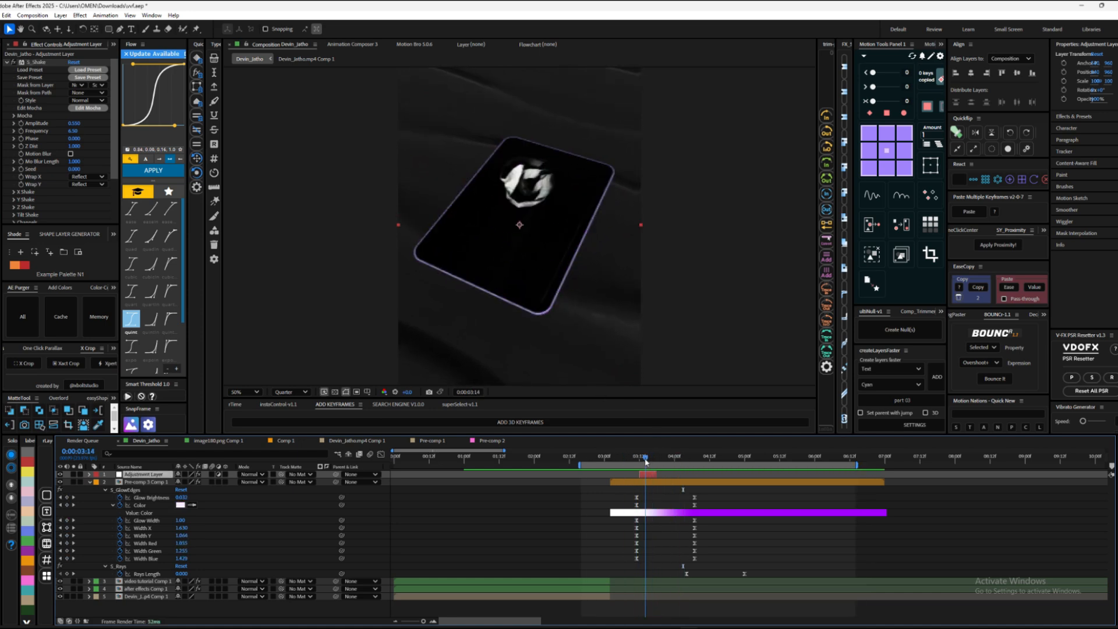
pyautogui.moveTo(74, 124); pyautogui.dragTo(100, 135)
pyautogui.moveTo(617, 458)
pyautogui.mouseDown()
pyautogui.moveTo(663, 460)
pyautogui.moveTo(619, 465)
pyautogui.mouseUp()
pyautogui.moveTo(619, 459)
pyautogui.mouseDown()
pyautogui.moveTo(651, 459)
pyautogui.moveTo(620, 473)
pyautogui.moveTo(616, 460)
pyautogui.mouseUp()
pyautogui.click(603, 457)
pyautogui.press('space')
# Step: Keyframe S_Shake's Amplitude and Frequency at the adjustment layer's start, middle and end, with both at 0 on the outer keyframes
pyautogui.press('space')
pyautogui.moveTo(423, 621); pyautogui.dragTo(425, 621)
pyautogui.click(21, 124)
pyautogui.click(21, 131)
pyautogui.press('u')
pyautogui.moveTo(749, 458)
pyautogui.mouseDown()
pyautogui.moveTo(838, 458)
pyautogui.moveTo(749, 458)
pyautogui.mouseUp()
pyautogui.click(67, 489)
pyautogui.click(67, 497)
pyautogui.moveTo(74, 124); pyautogui.dragTo(64, 139)
pyautogui.press('space')
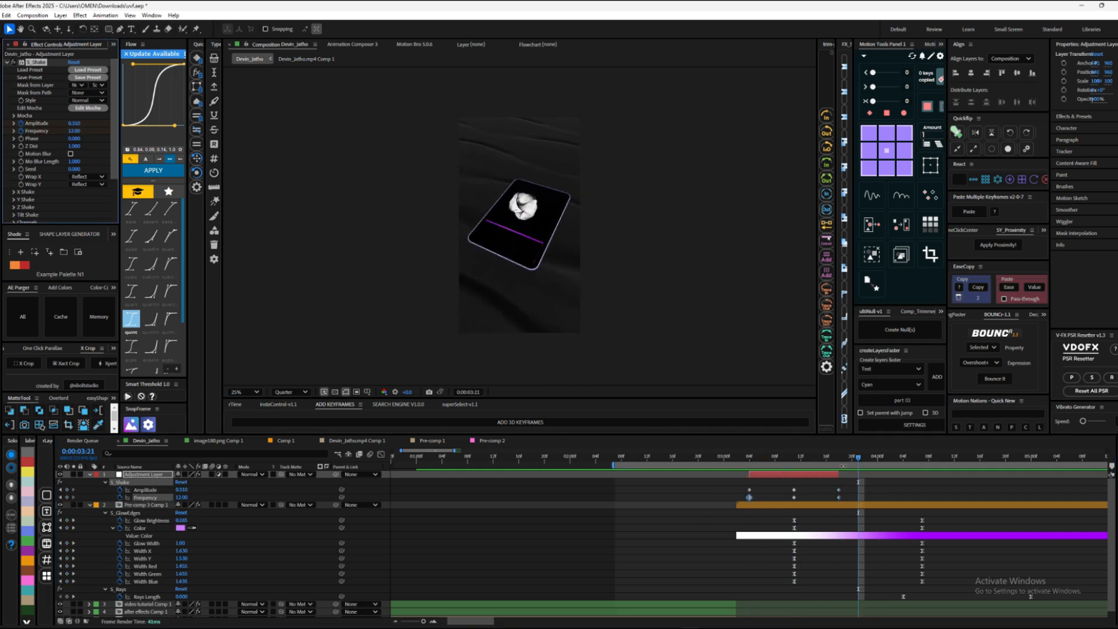
pyautogui.press('space')
# Step: Extend the shake adjustment layer, move its last Amplitude and Frequency keyframes later, and play back the longer shake
pyautogui.moveTo(838, 474); pyautogui.dragTo(948, 474)
pyautogui.moveTo(830, 487); pyautogui.dragTo(847, 502)
pyautogui.moveTo(838, 490); pyautogui.dragTo(883, 489)
pyautogui.click(604, 458)
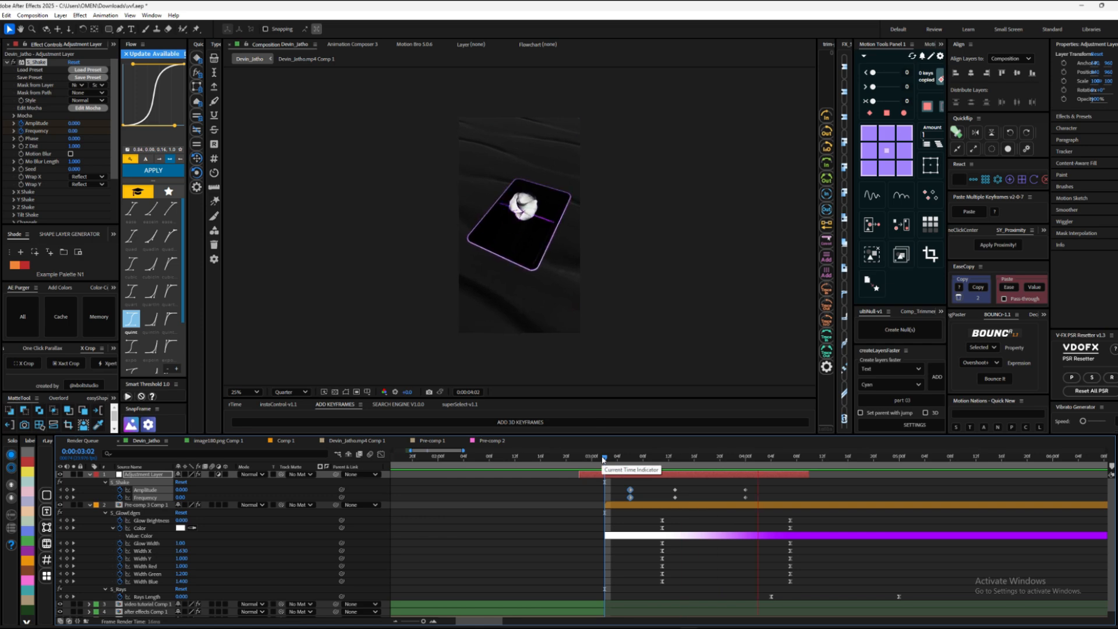
pyautogui.press('space')
# Step: Collapse the properties of all layers and create a second adjustment layer trimmed to start at 0:00:03:02
pyautogui.hotkey('ctrl', 'a')
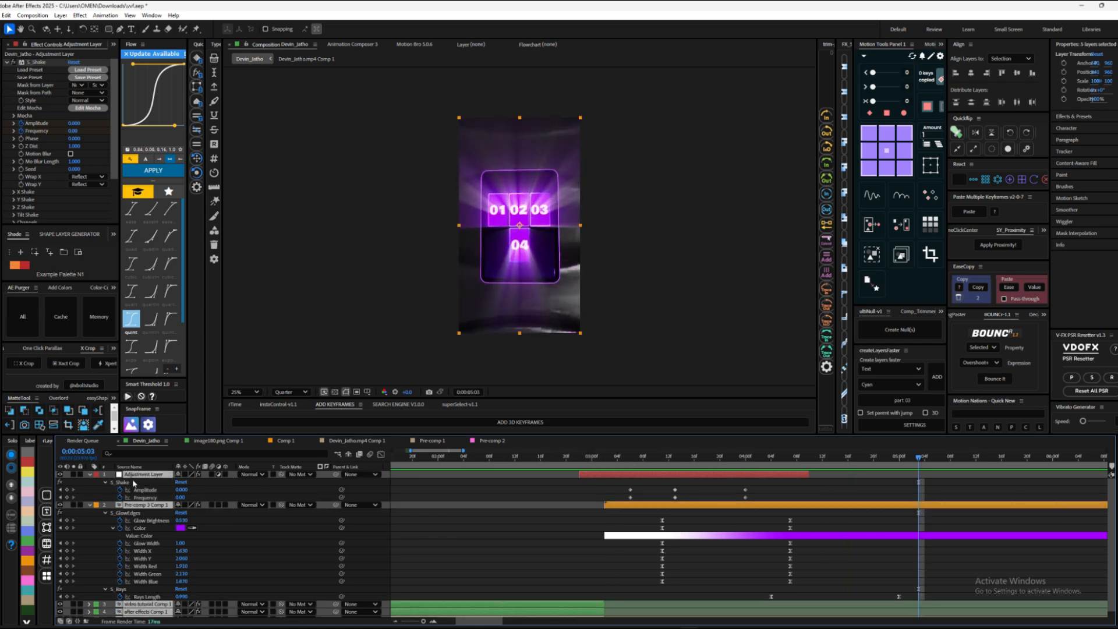
pyautogui.press('u')
pyautogui.hotkey('ctrl', 'alt', 'y')
pyautogui.click(605, 458)
pyautogui.hotkey('alt', '[')
# Step: Add the CC Vignette effect to the new top adjustment layer, increase its Amount and preview the result
pyautogui.hotkey('ctrl', 'space')
pyautogui.write('cc vi')
pyautogui.moveTo(606, 458); pyautogui.dragTo(880, 458)
pyautogui.press('Return')
pyautogui.moveTo(74, 69); pyautogui.dragTo(102, 77)
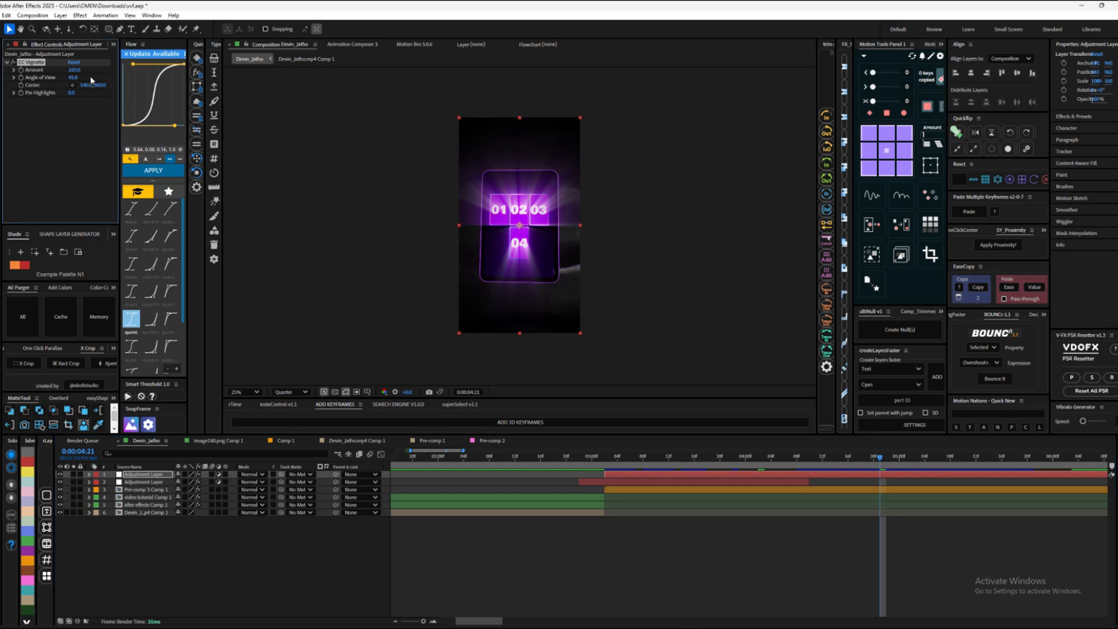
pyautogui.press('space')
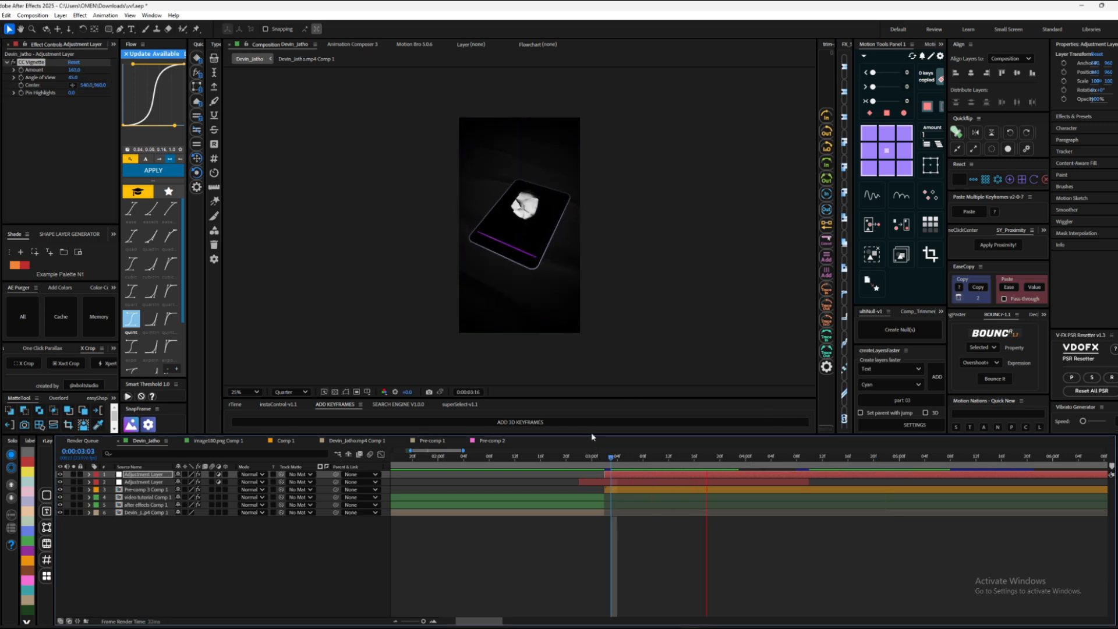
# Step: Add a Curves effect to the top adjustment layer, lift the RGB curve to brighten the shadows, and check several frames
pyautogui.moveTo(650, 452); pyautogui.dragTo(552, 428)
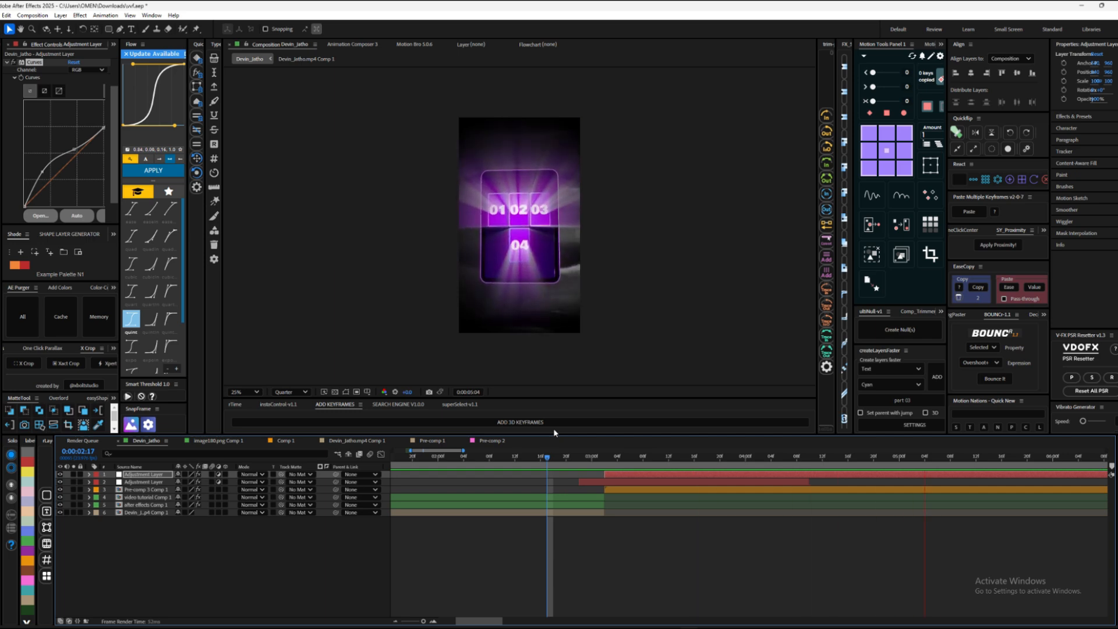
pyautogui.moveTo(652, 457); pyautogui.dragTo(731, 406)
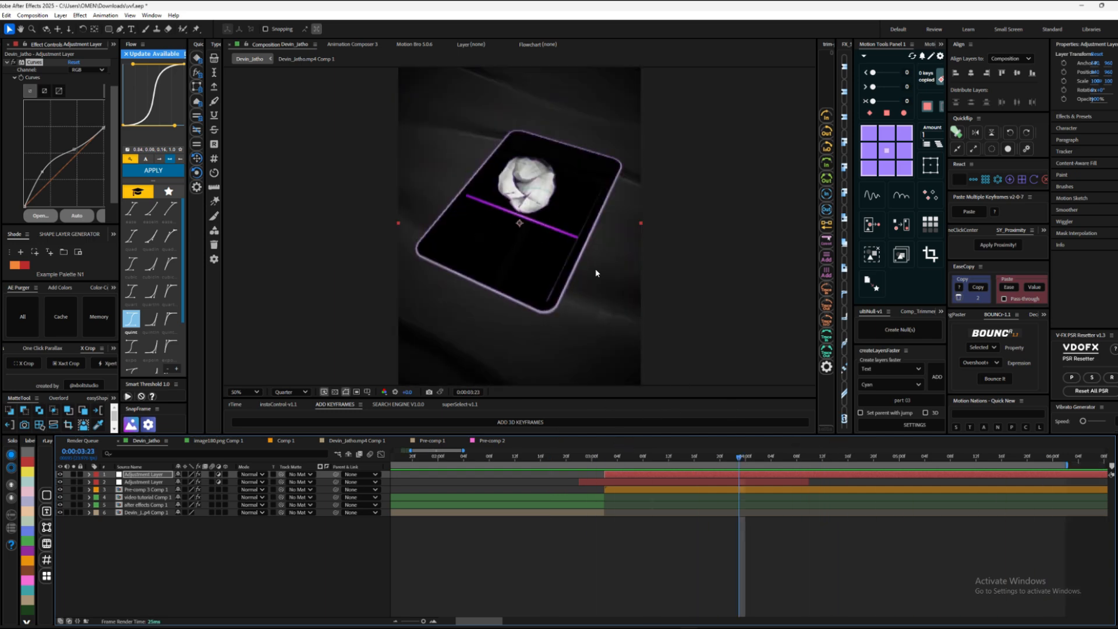
pyautogui.click(656, 458)
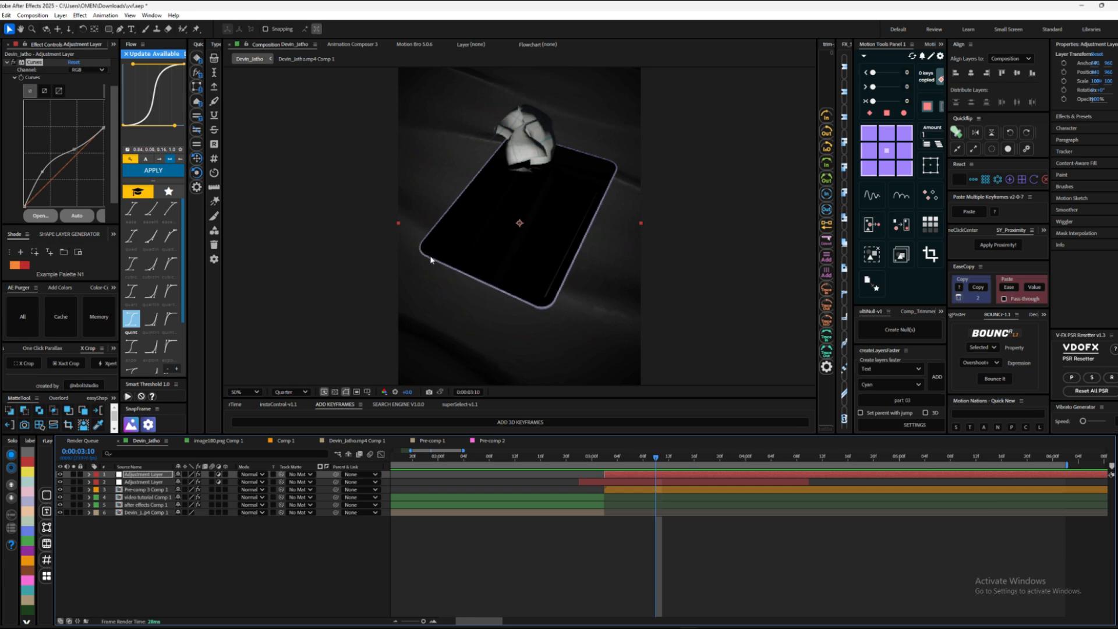
pyautogui.moveTo(686, 456); pyautogui.dragTo(714, 439)
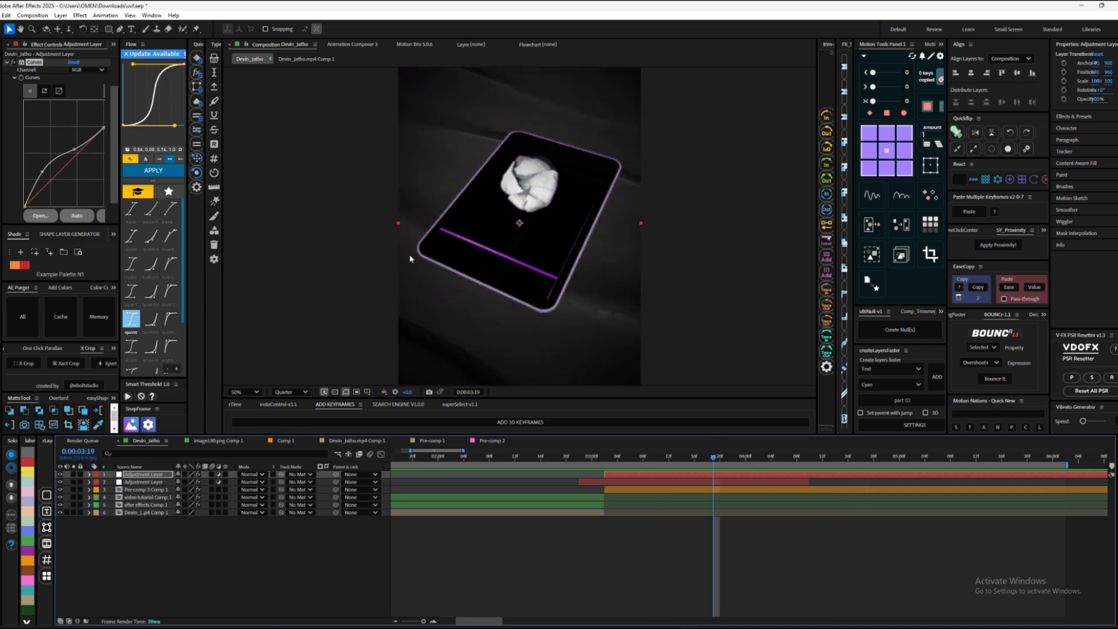
# Step: Add the S_Flicker effect to the top adjustment layer and start a preview
pyautogui.hotkey('ctrl', 'space')
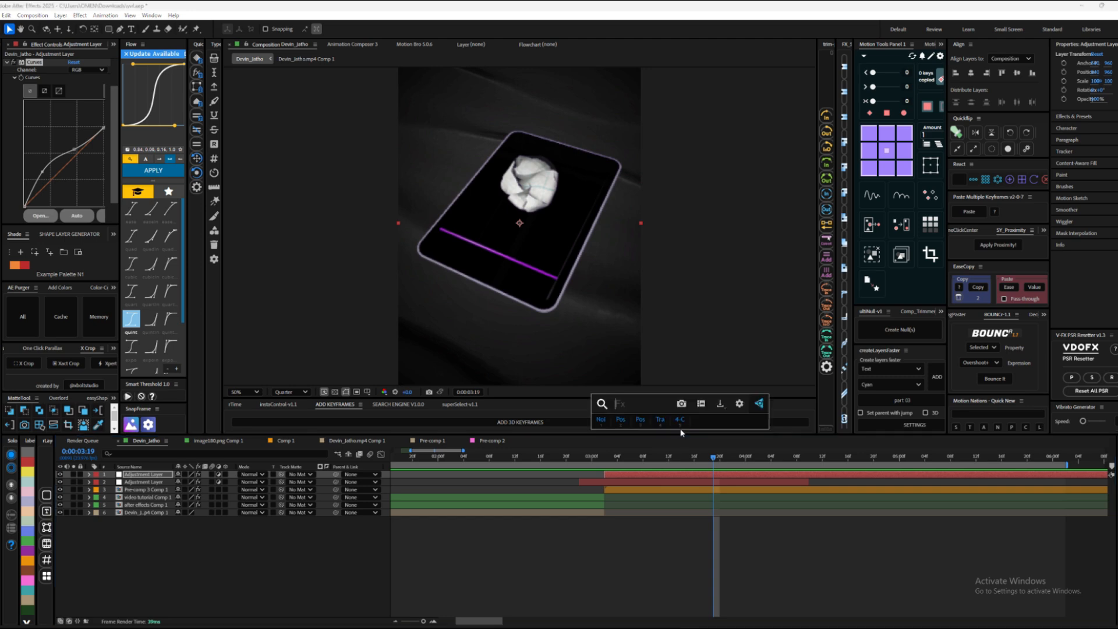
pyautogui.write('fli')
pyautogui.click(649, 429)
pyautogui.moveTo(665, 457); pyautogui.dragTo(650, 456)
pyautogui.press('space')
# Step: Play back the iPad section from 0:00:03:02 and fit the composition to the viewer
pyautogui.click(610, 456)
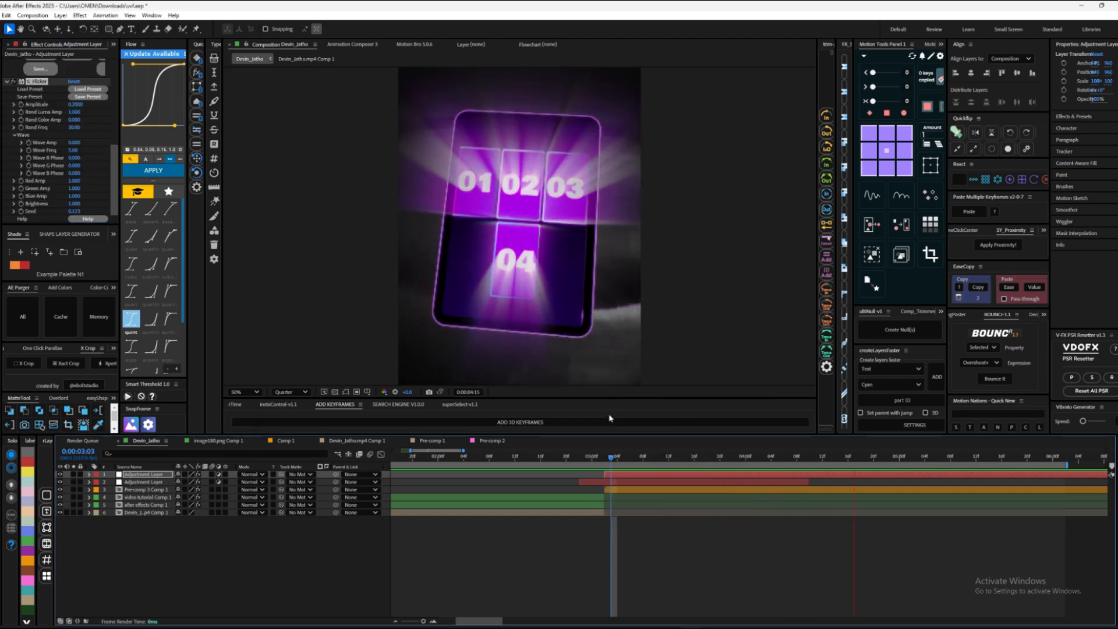
pyautogui.click(602, 457)
pyautogui.press('space')
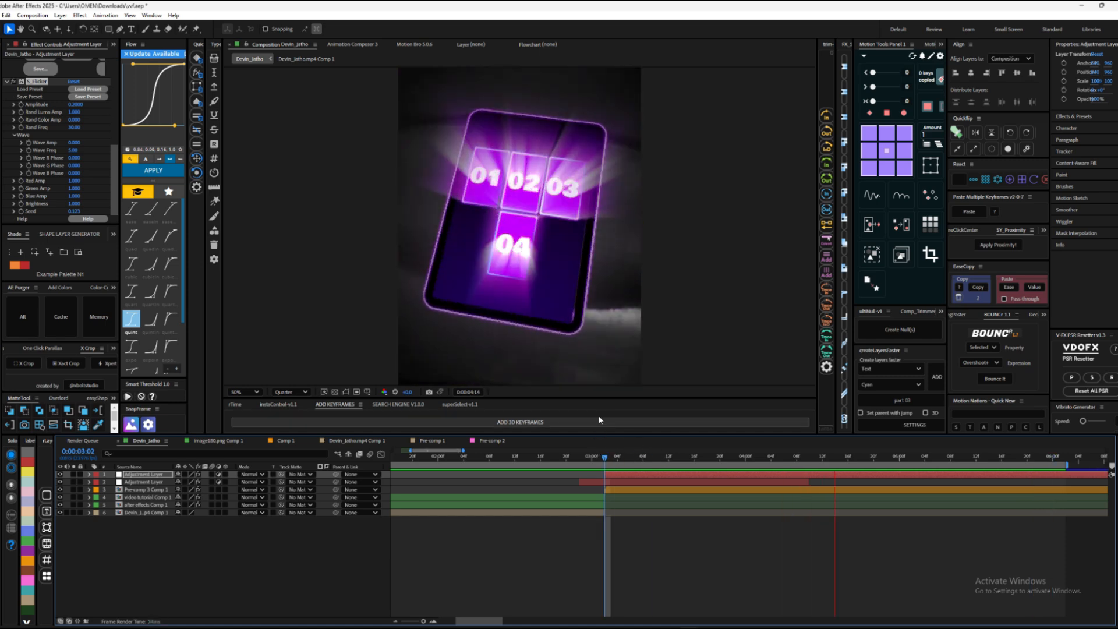
pyautogui.click(242, 392)
pyautogui.click(244, 404)
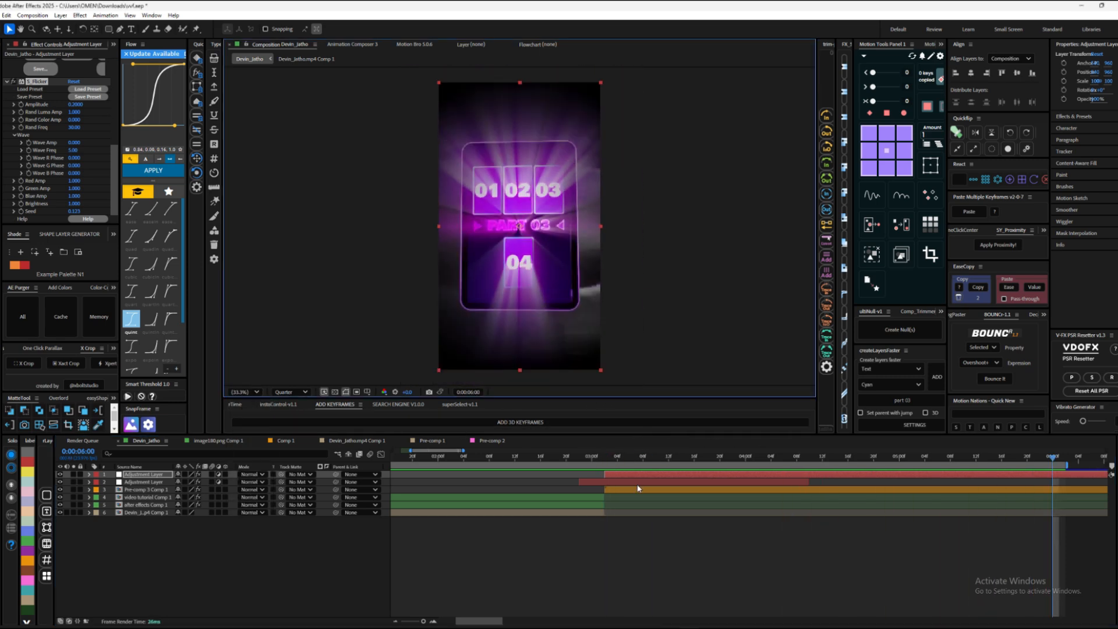